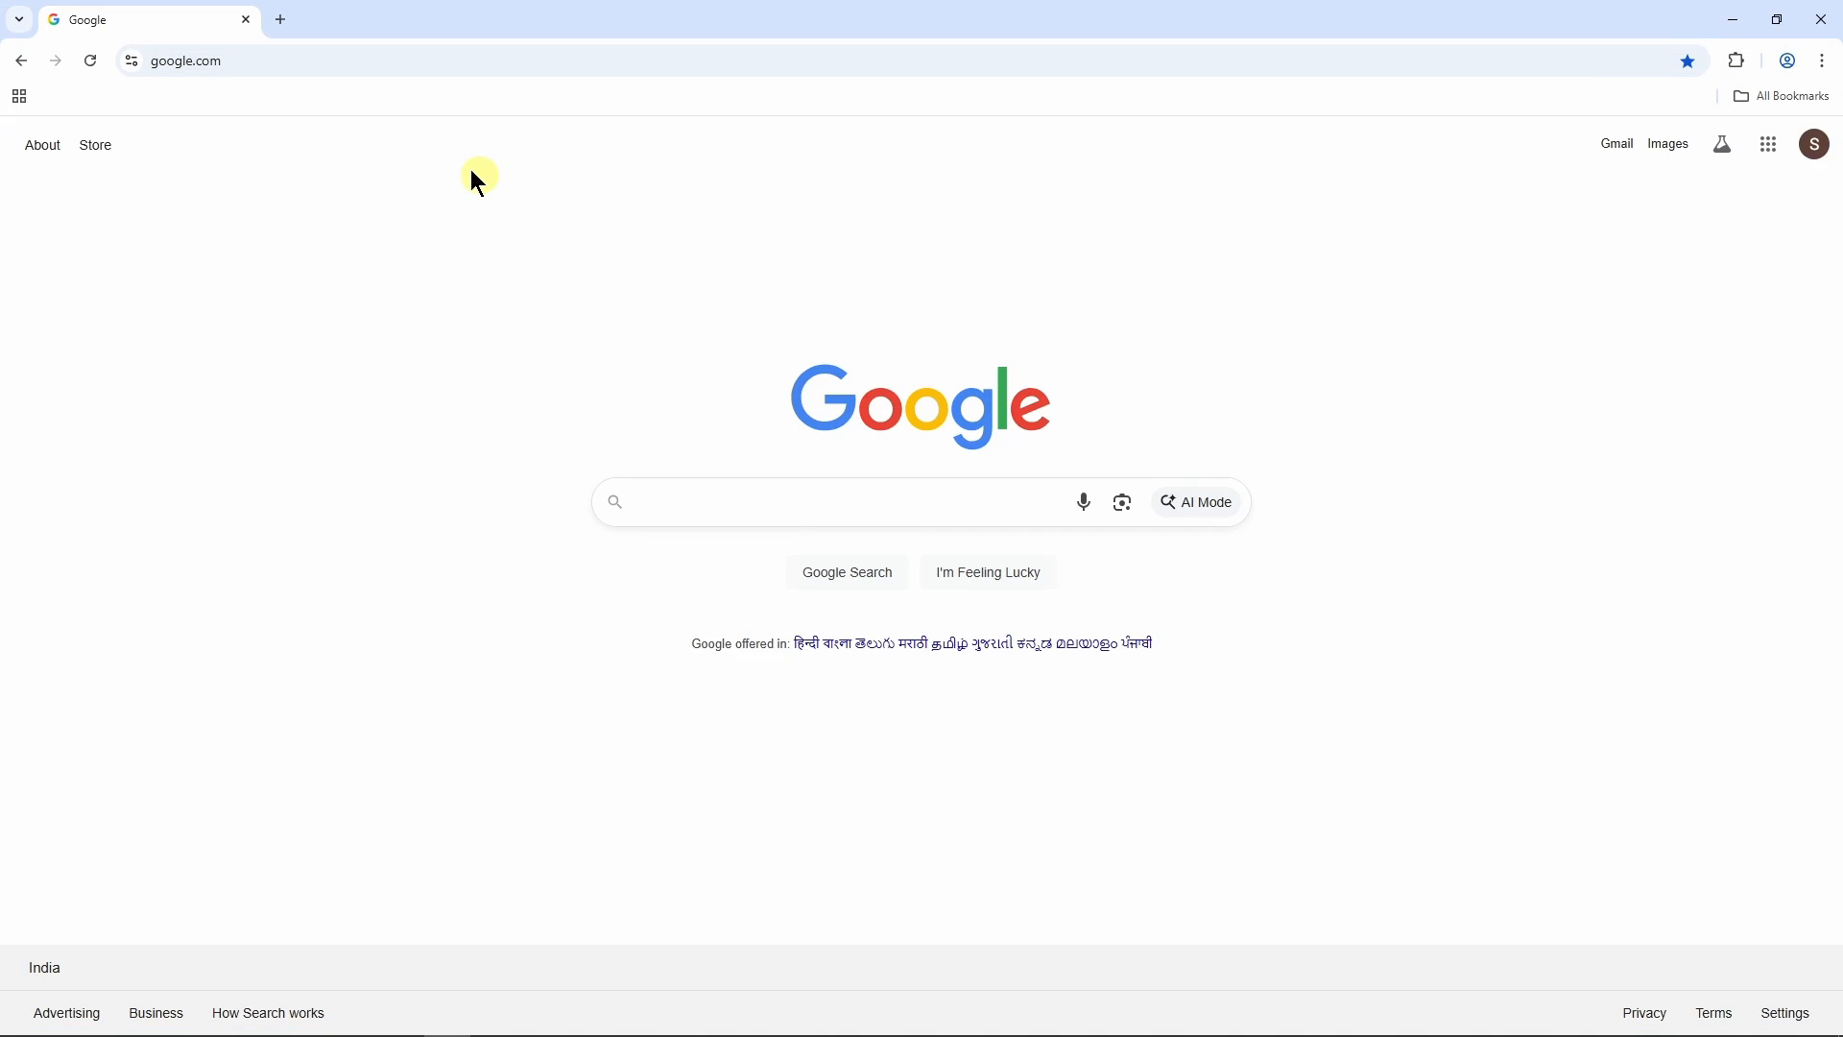
# - Search Google for shopify, open the official Shopify website and log in to the store's admin
pyautogui.click(309, 66)
pyautogui.write('shop')
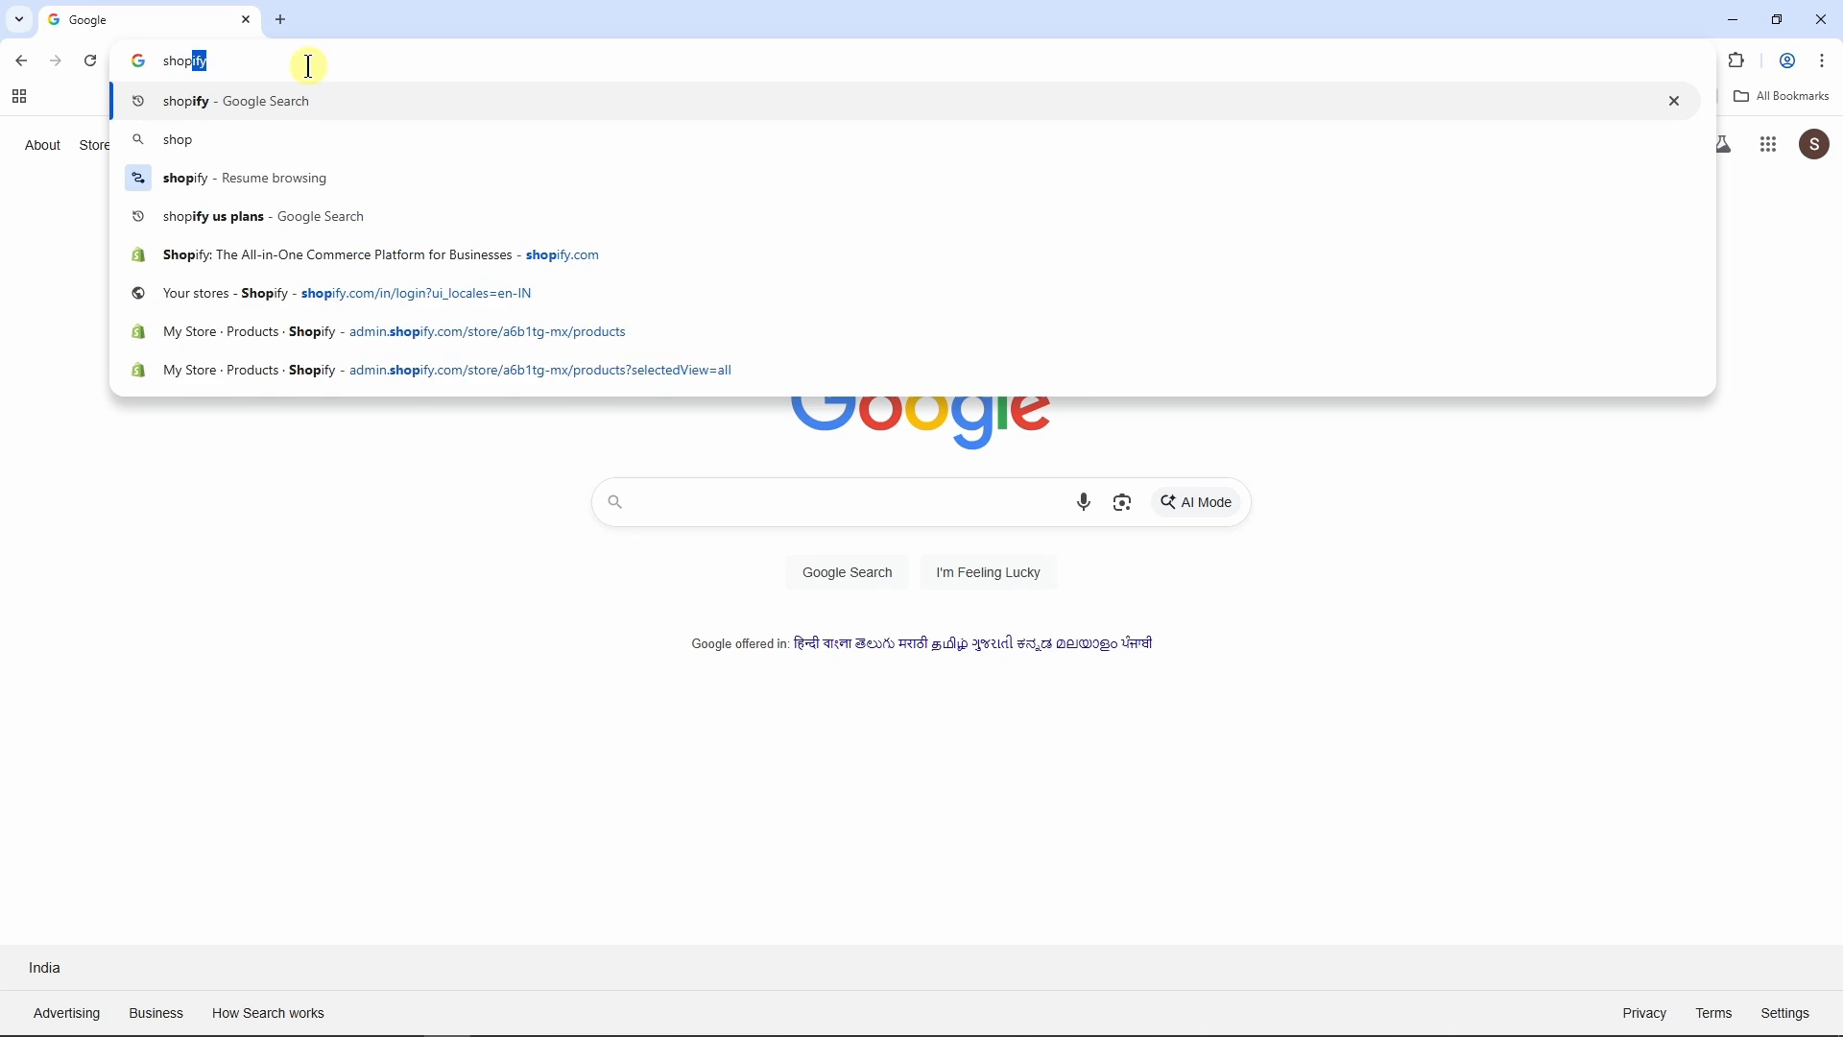
pyautogui.press('Return')
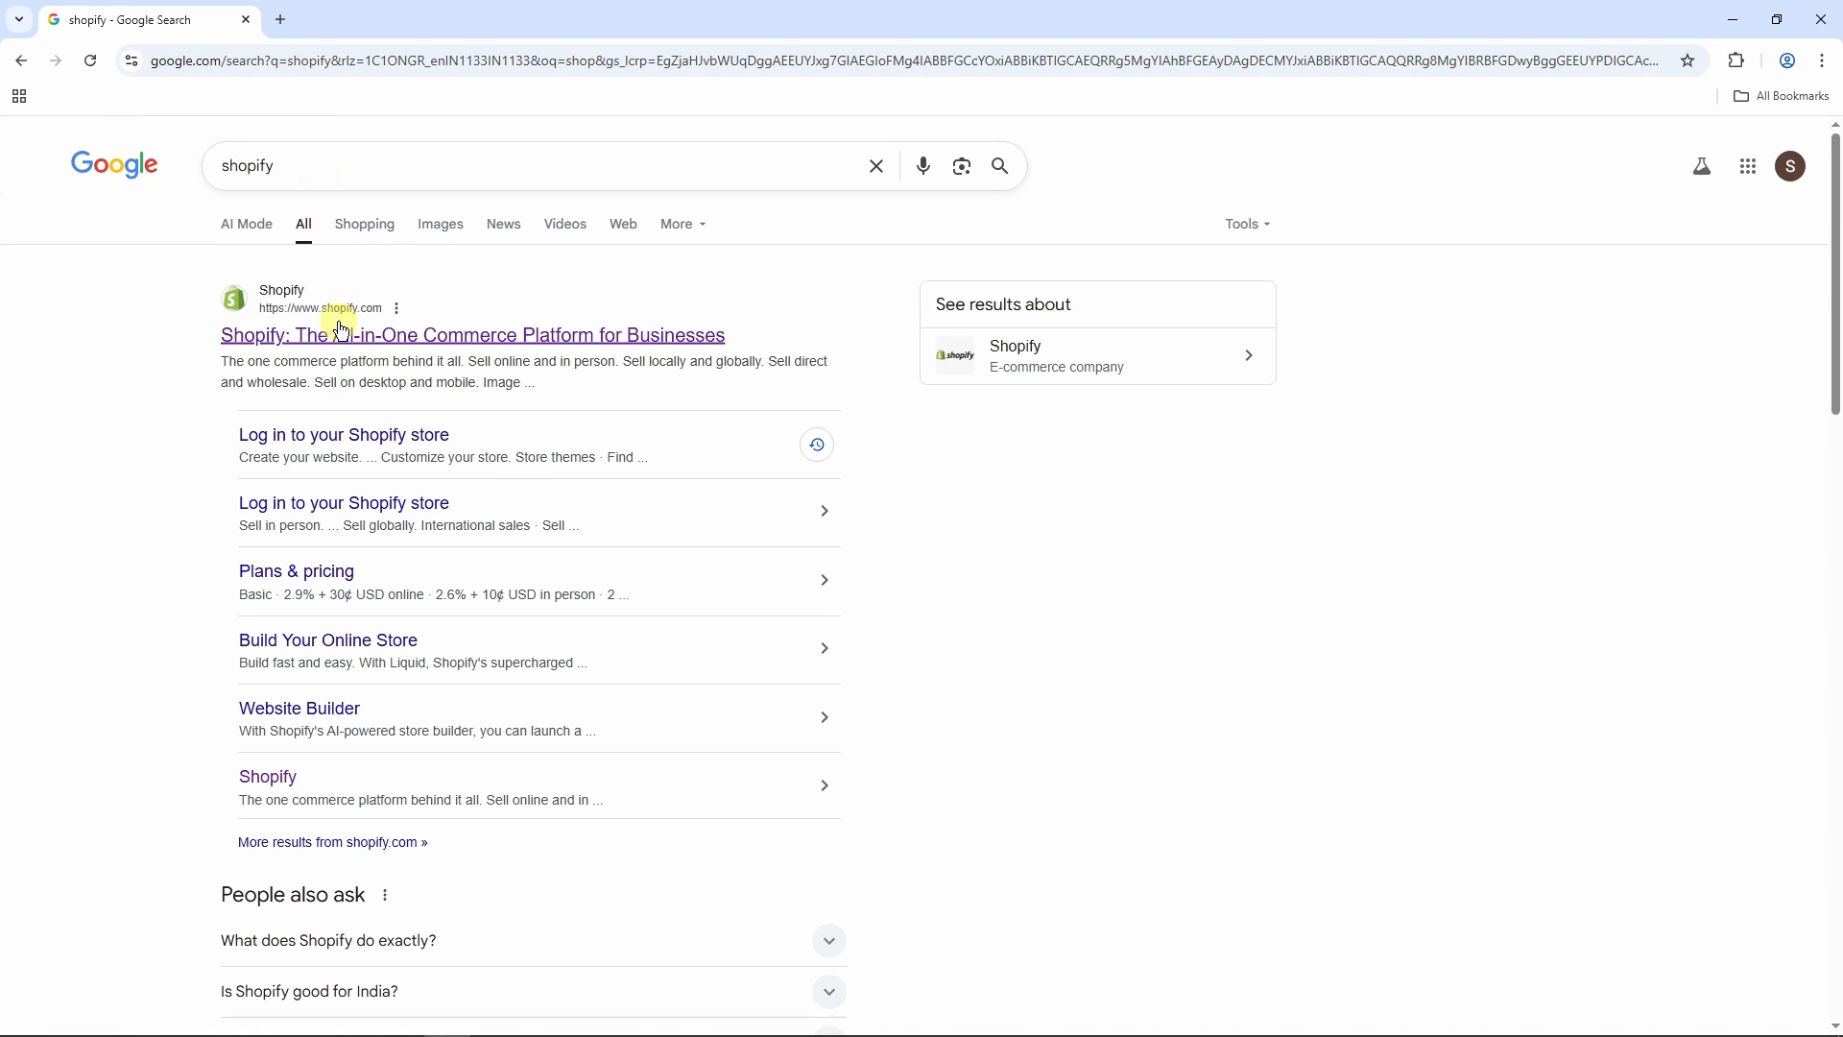
pyautogui.click(317, 331)
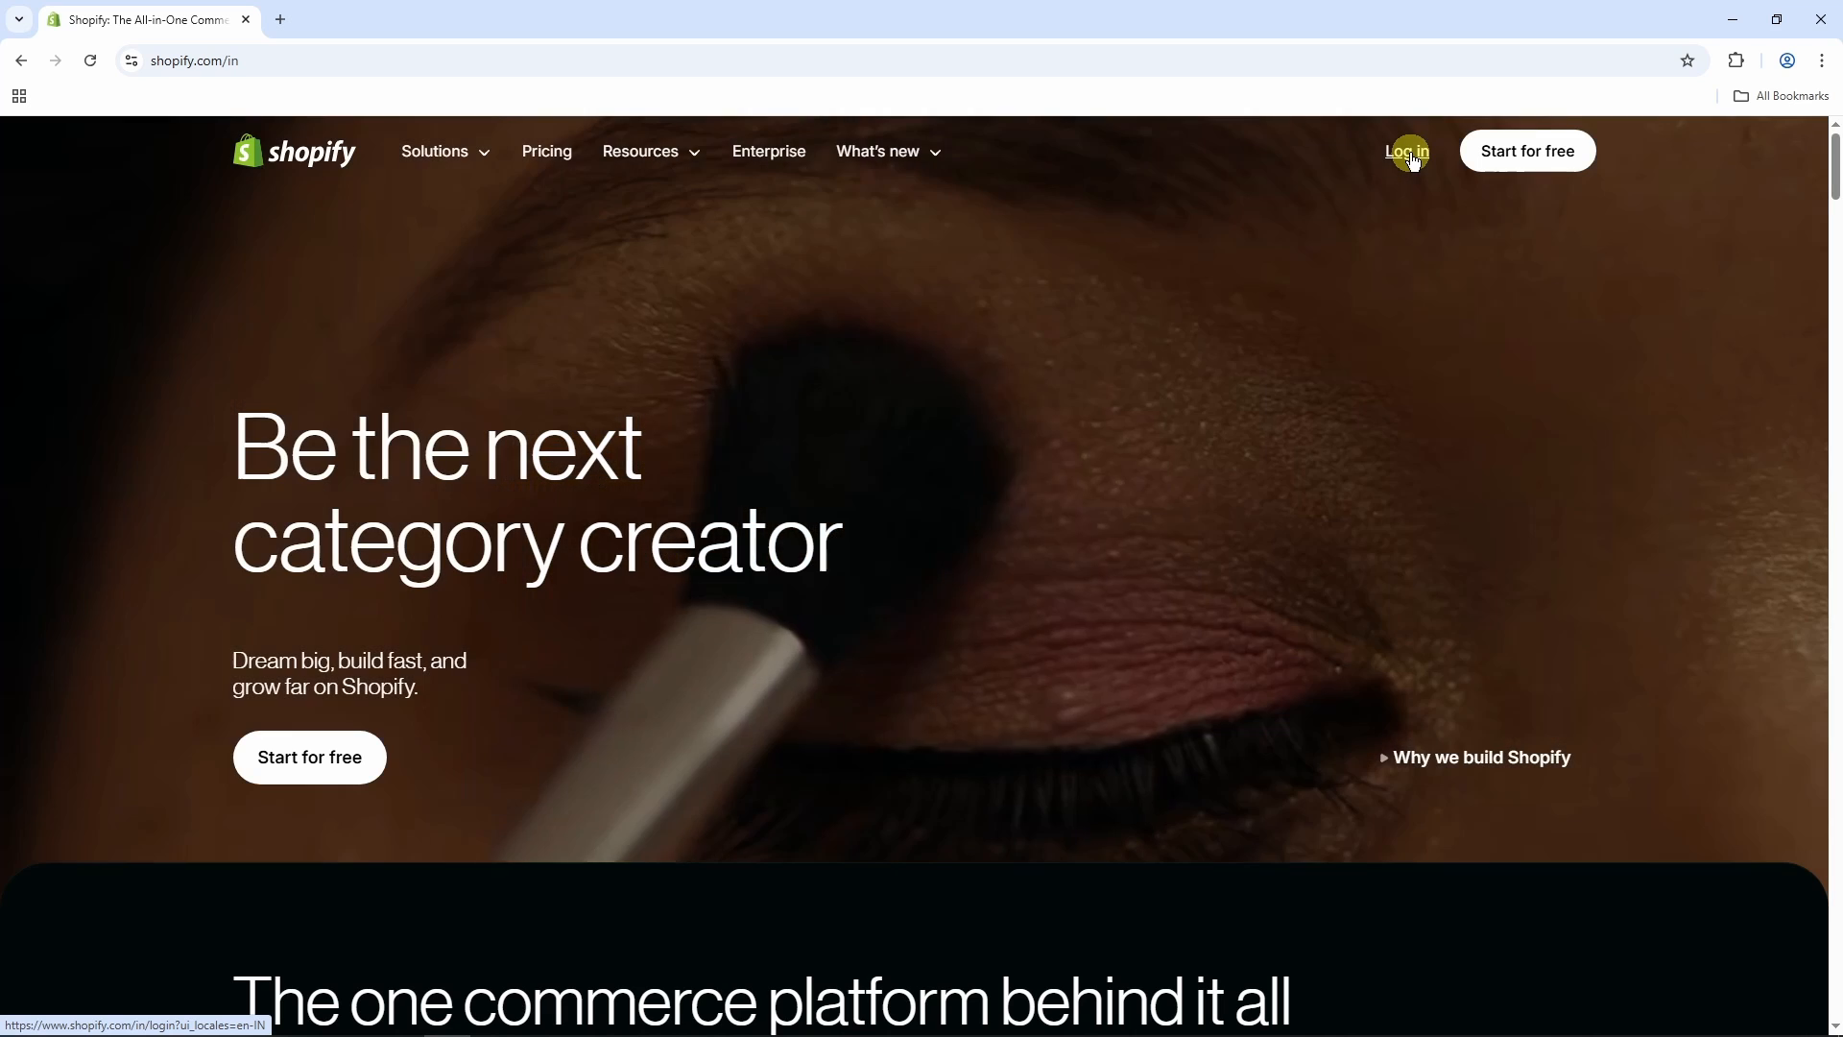
pyautogui.click(1408, 152)
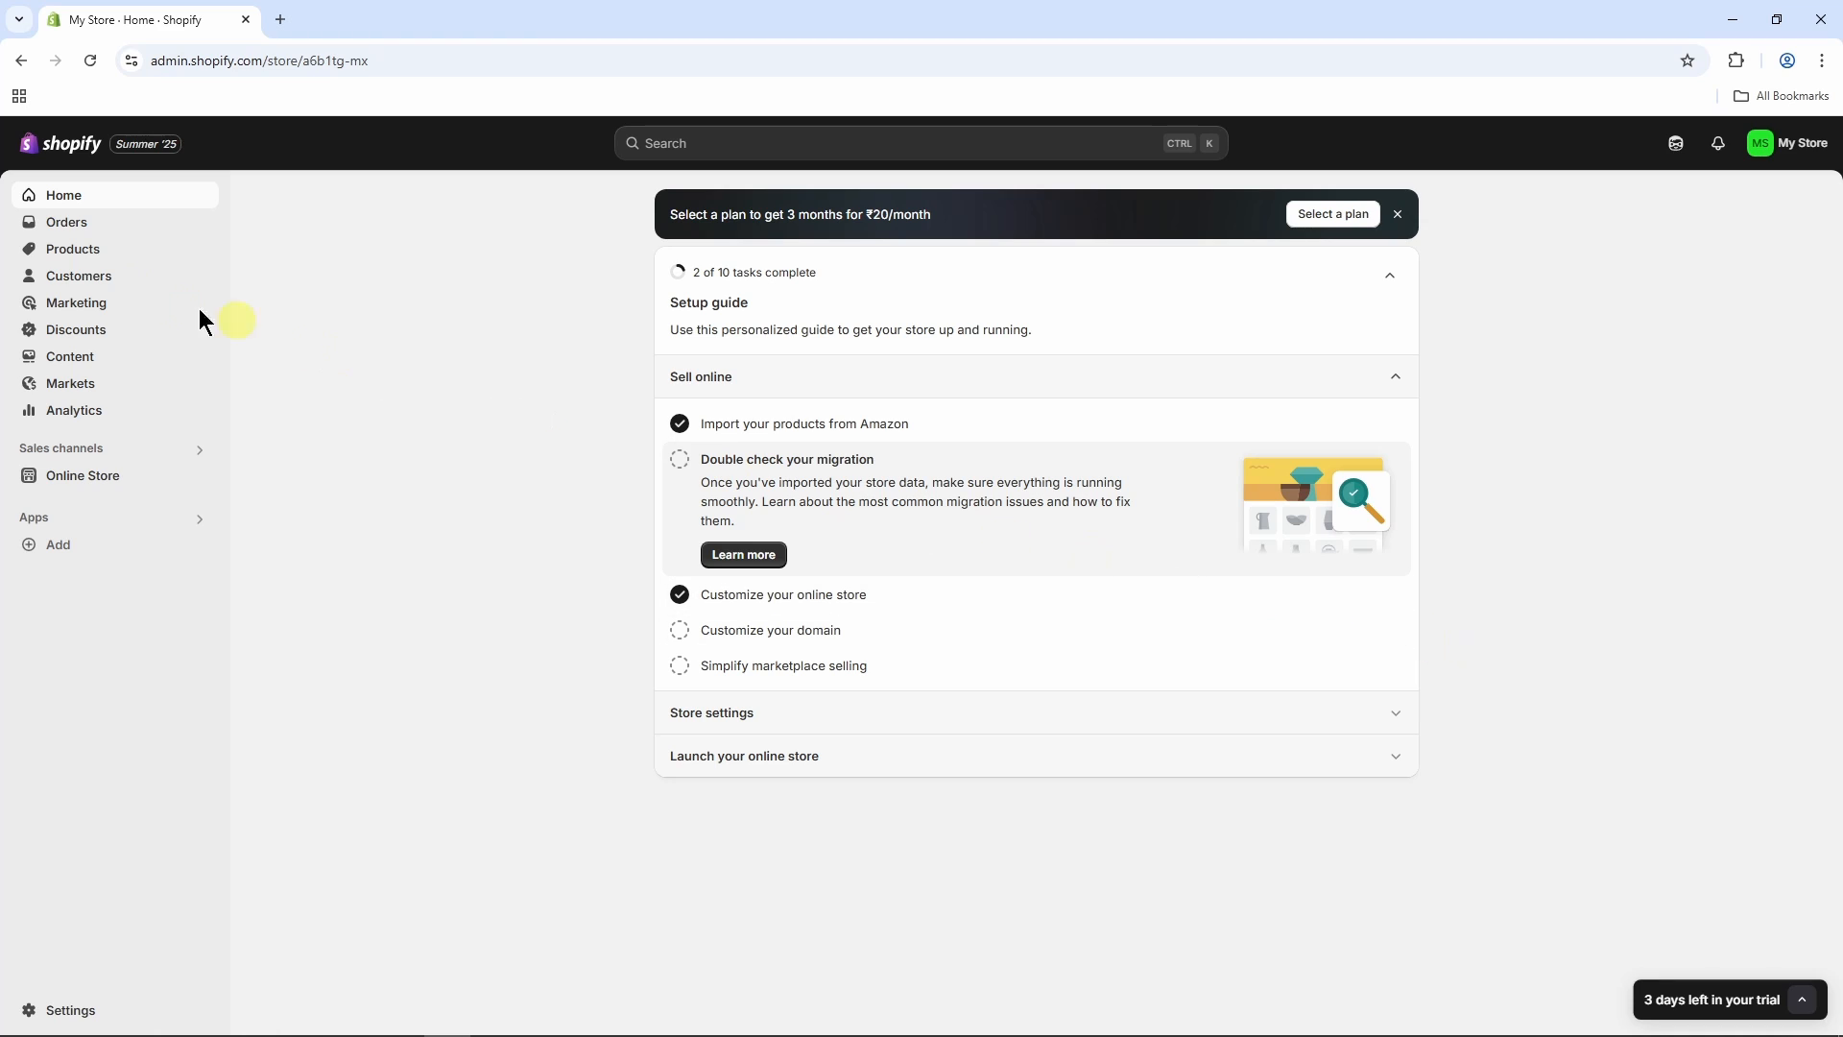
# - View the store's products, examine the sections of a blank new-product form, and return to the product list
pyautogui.click(80, 260)
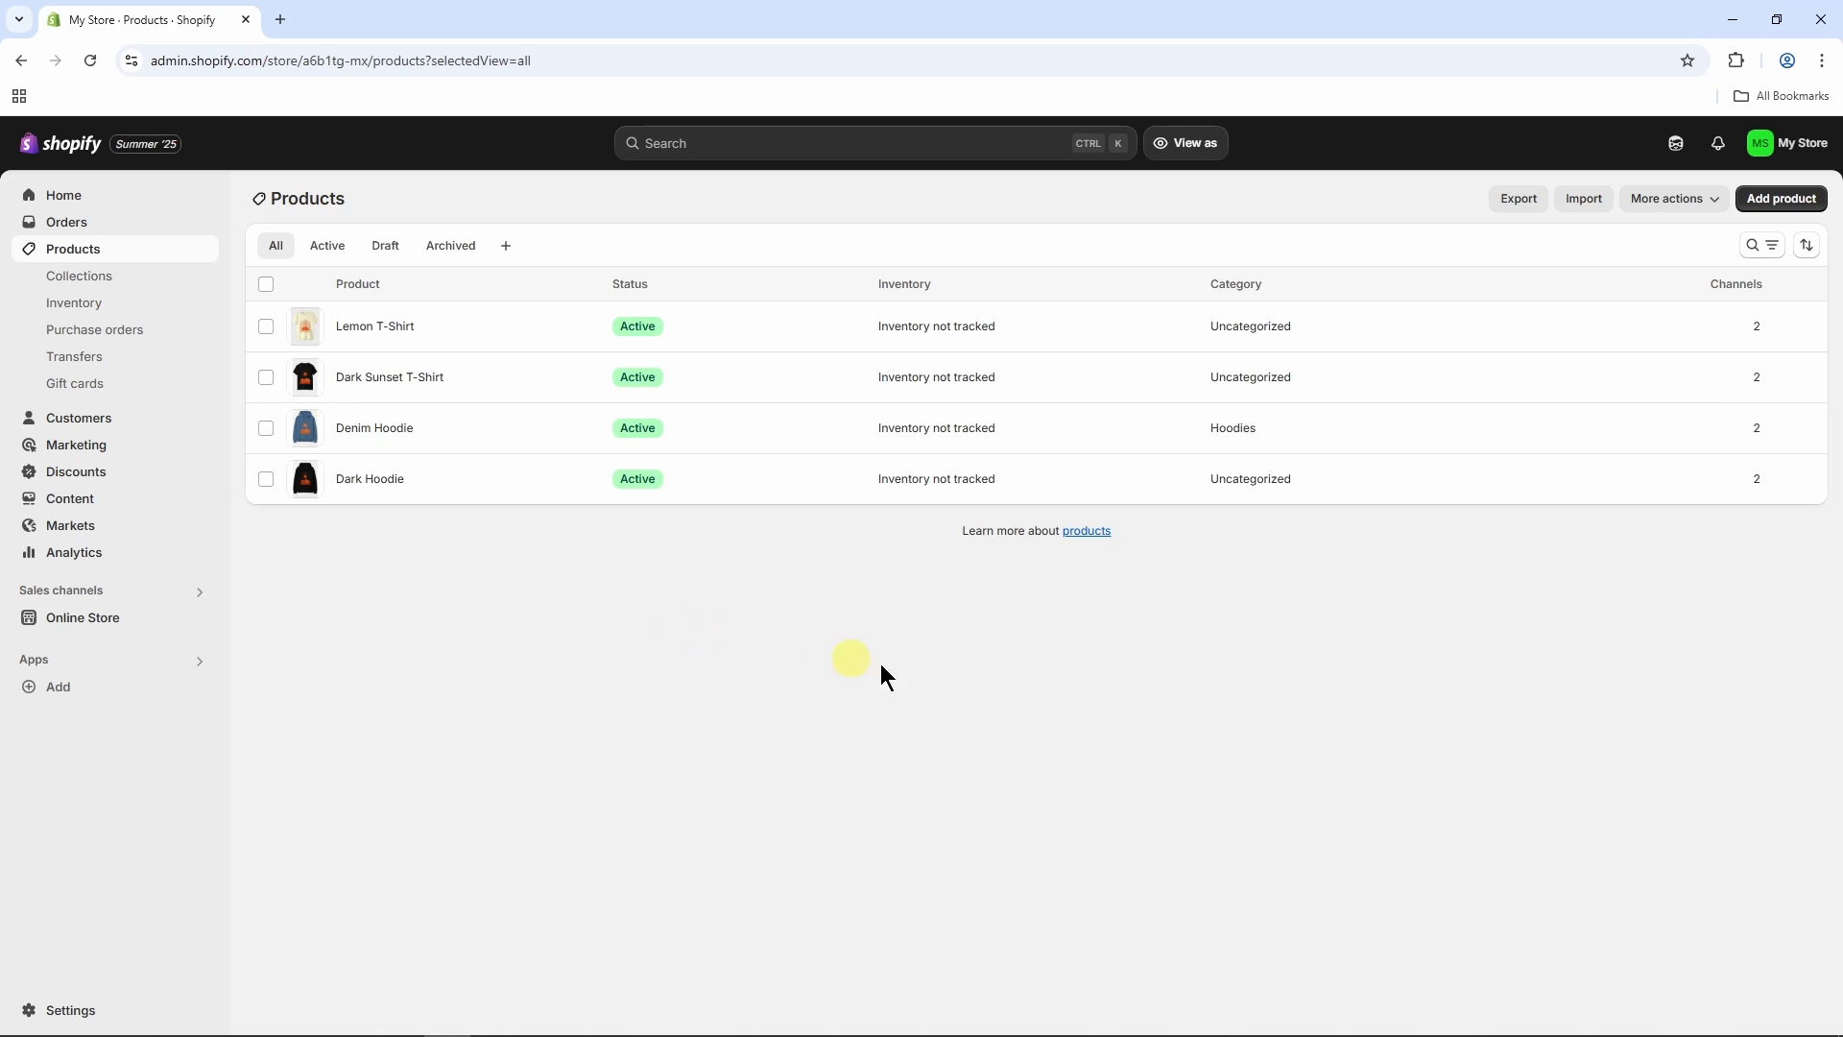
pyautogui.click(1767, 200)
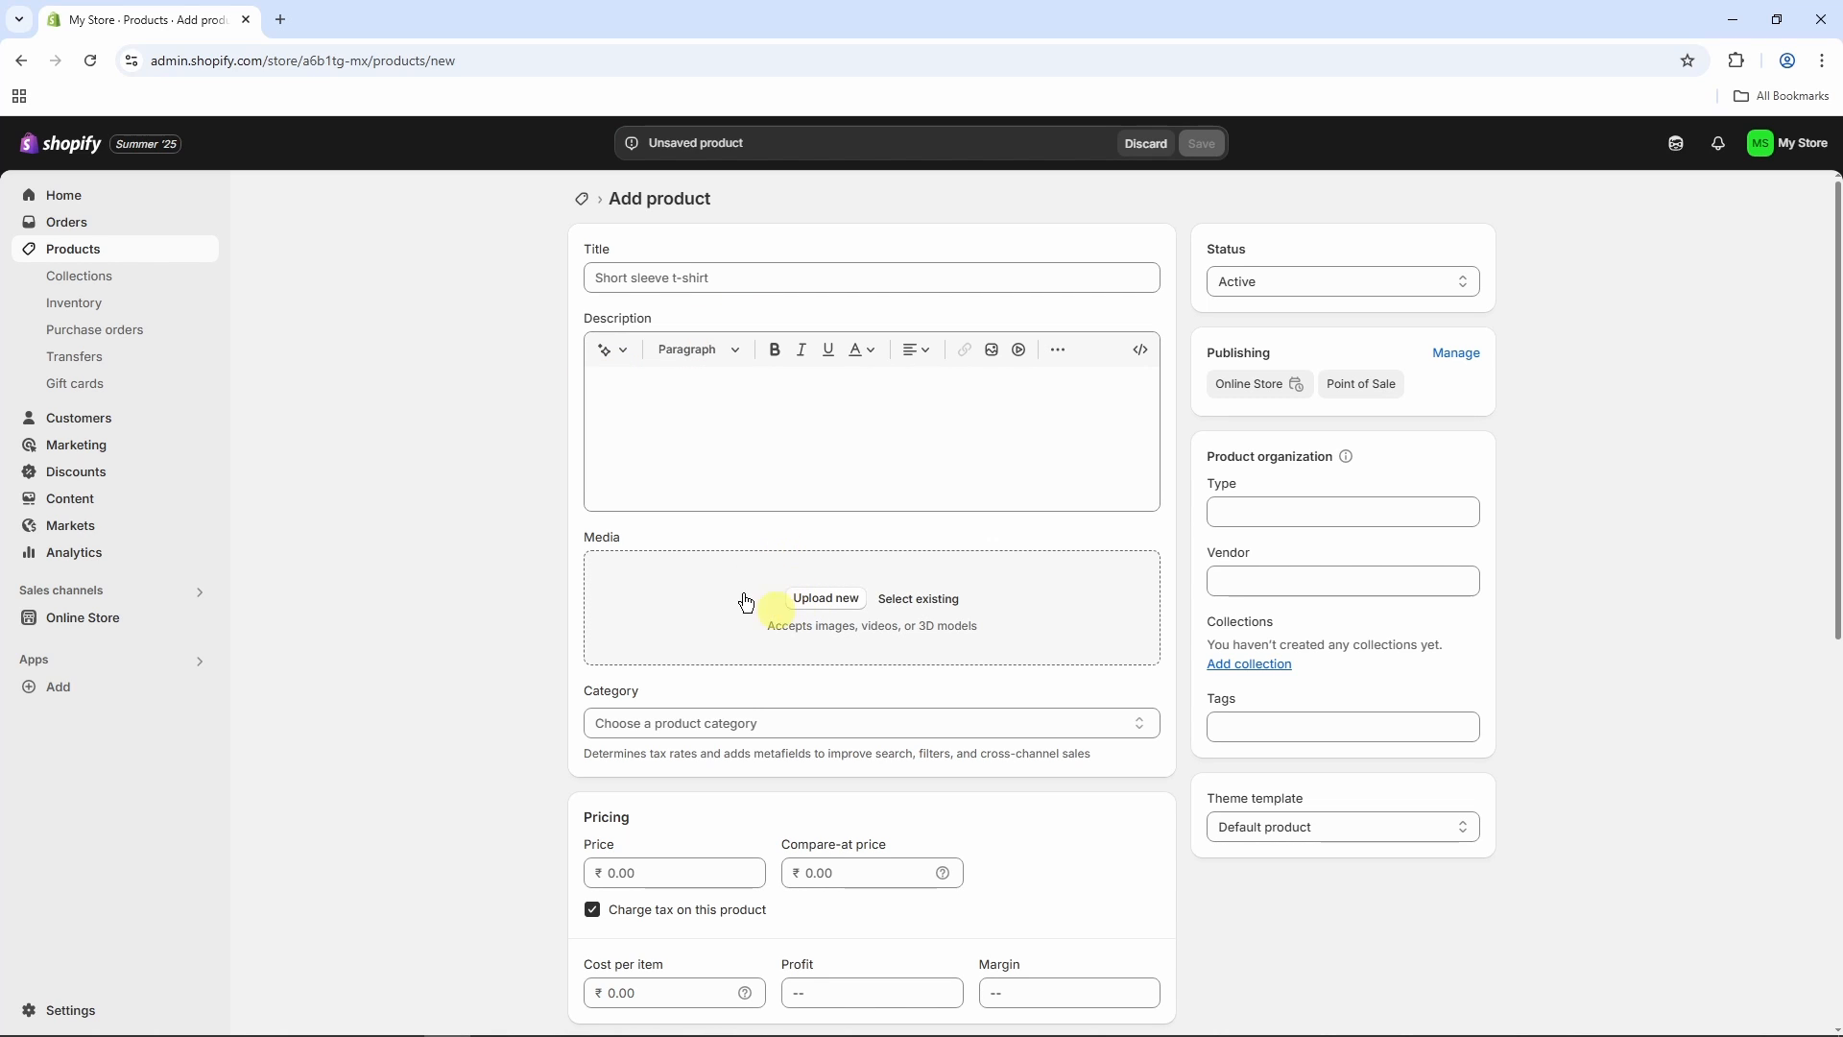
pyautogui.scroll(-3, 747, 619)
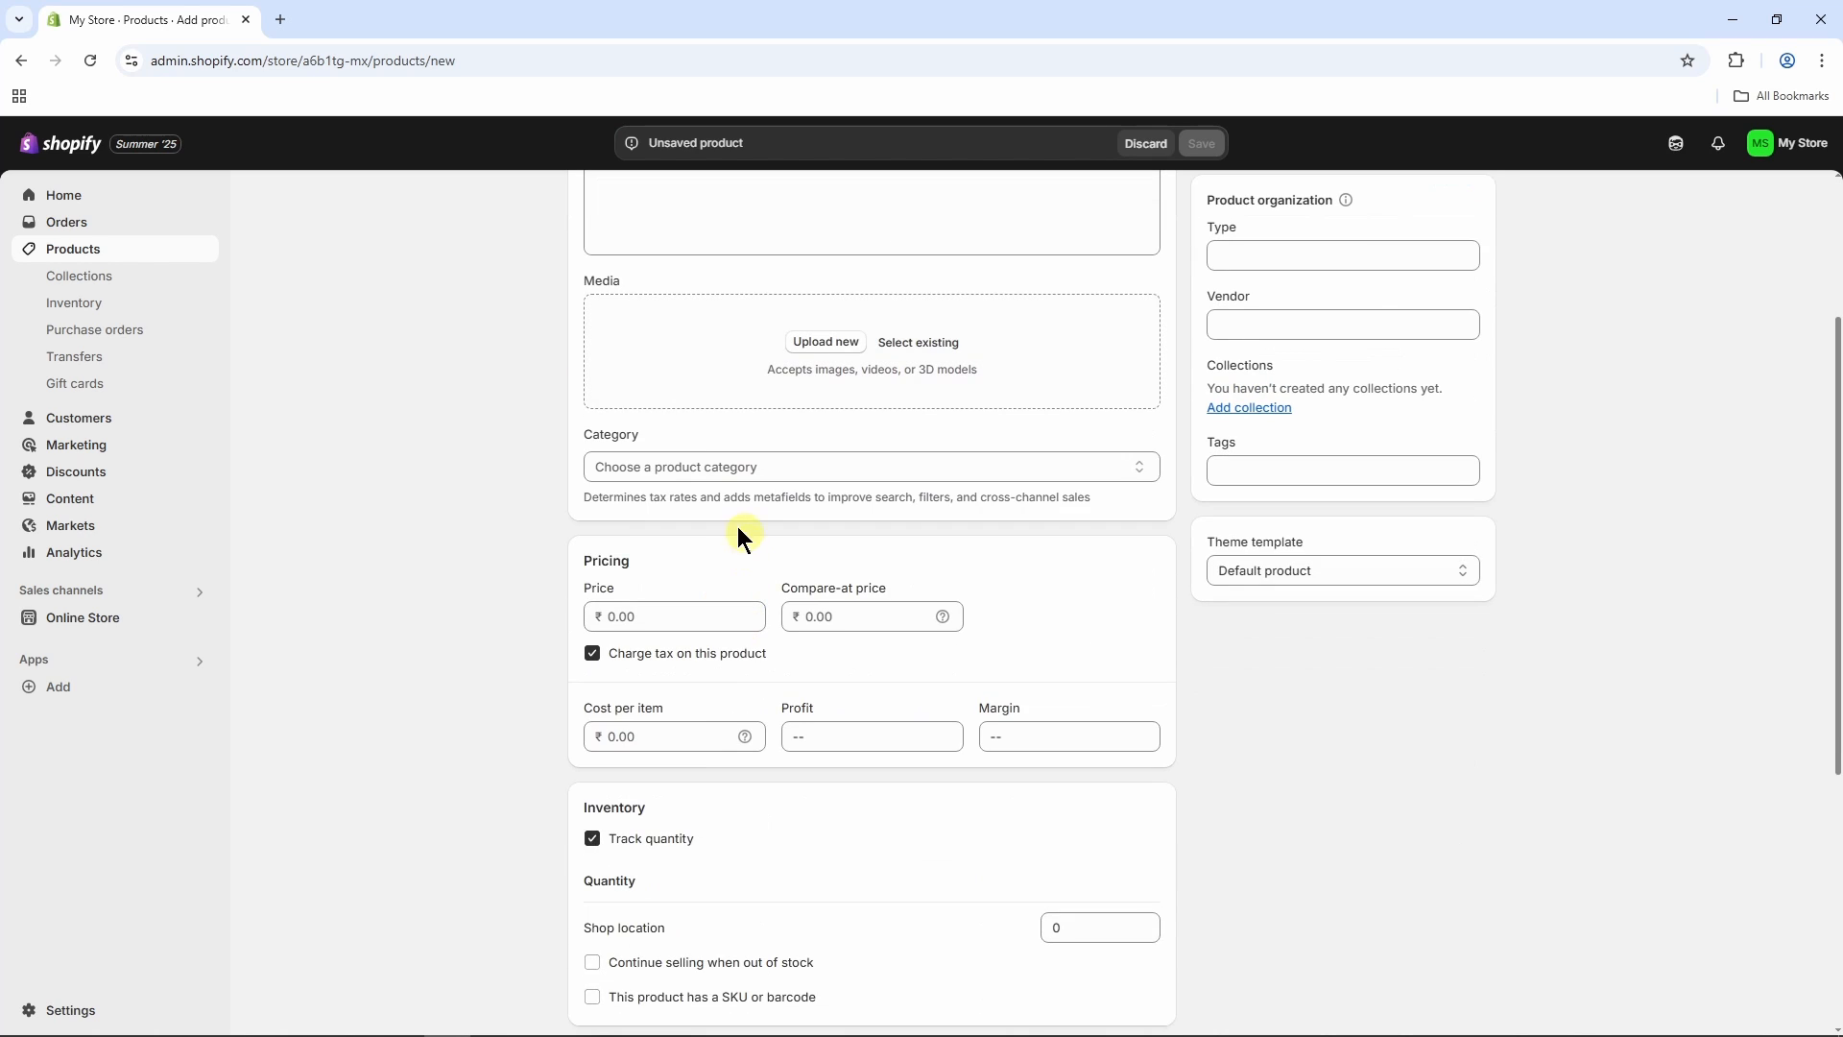
pyautogui.scroll(-5, 722, 629)
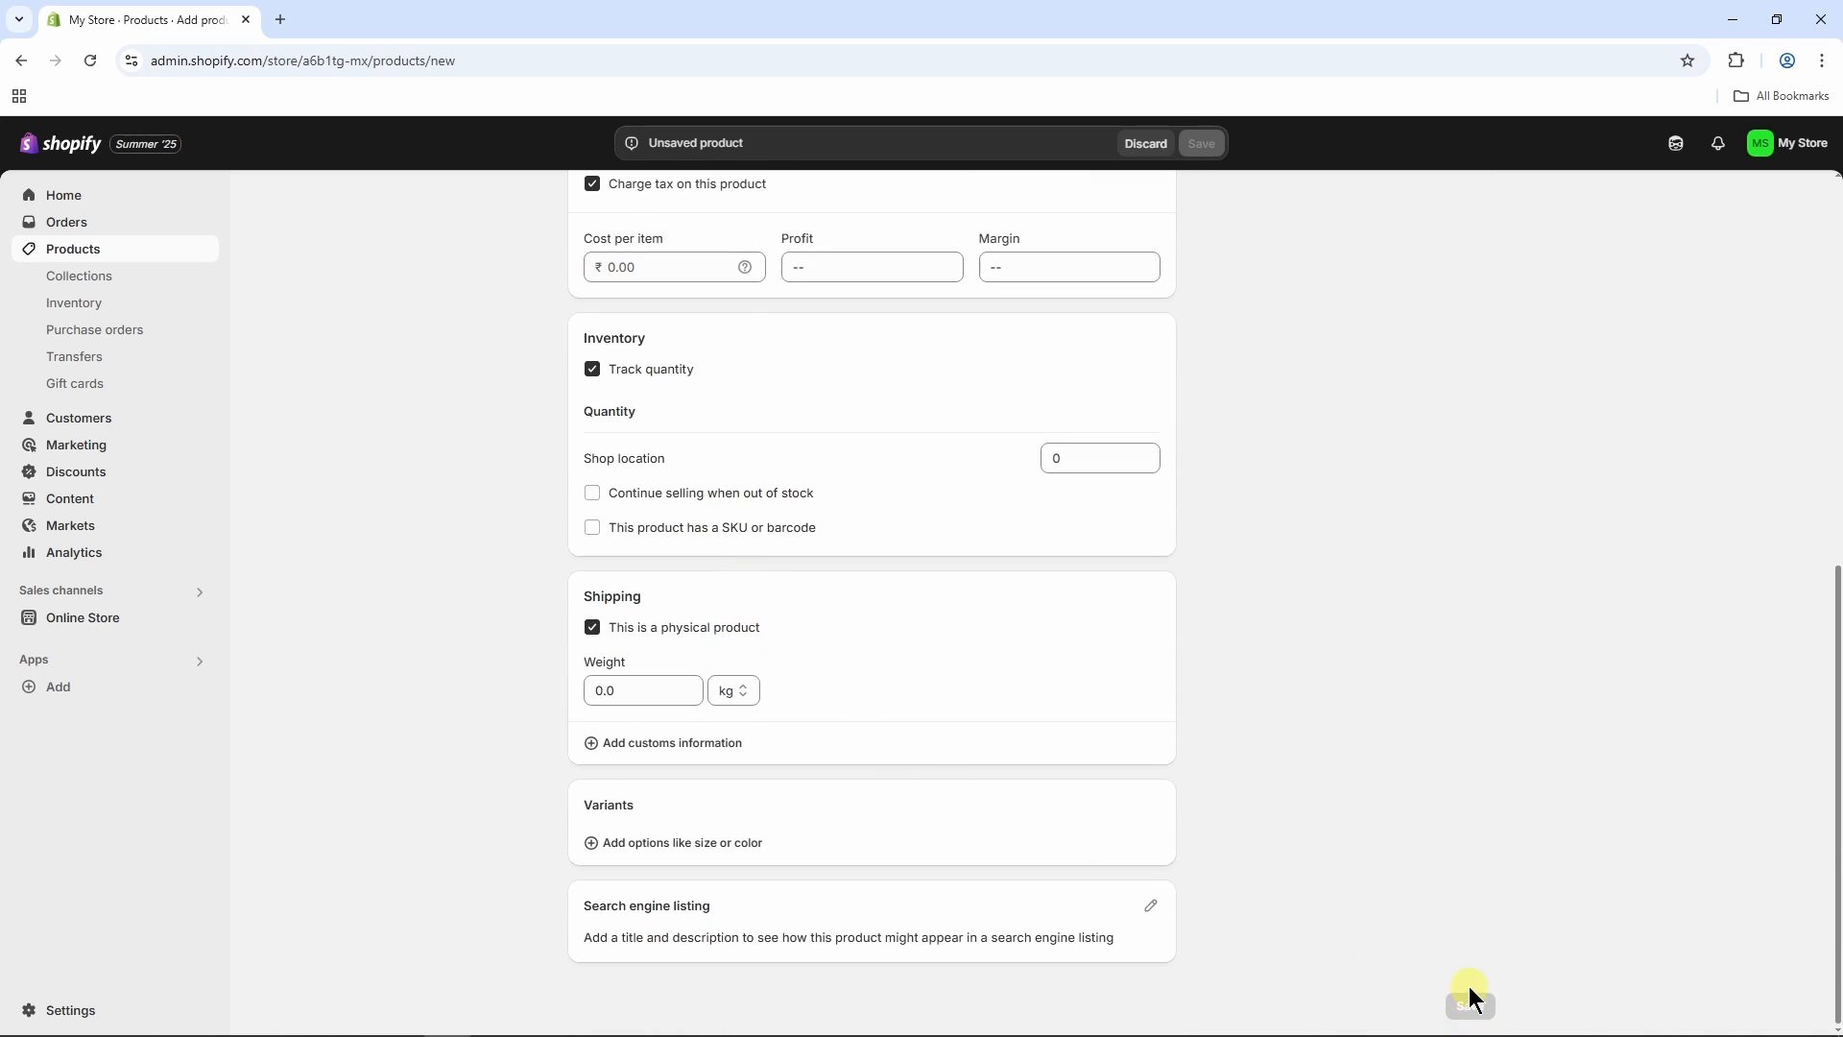
pyautogui.scroll(7, 1352, 775)
pyautogui.scroll(1, 1352, 775)
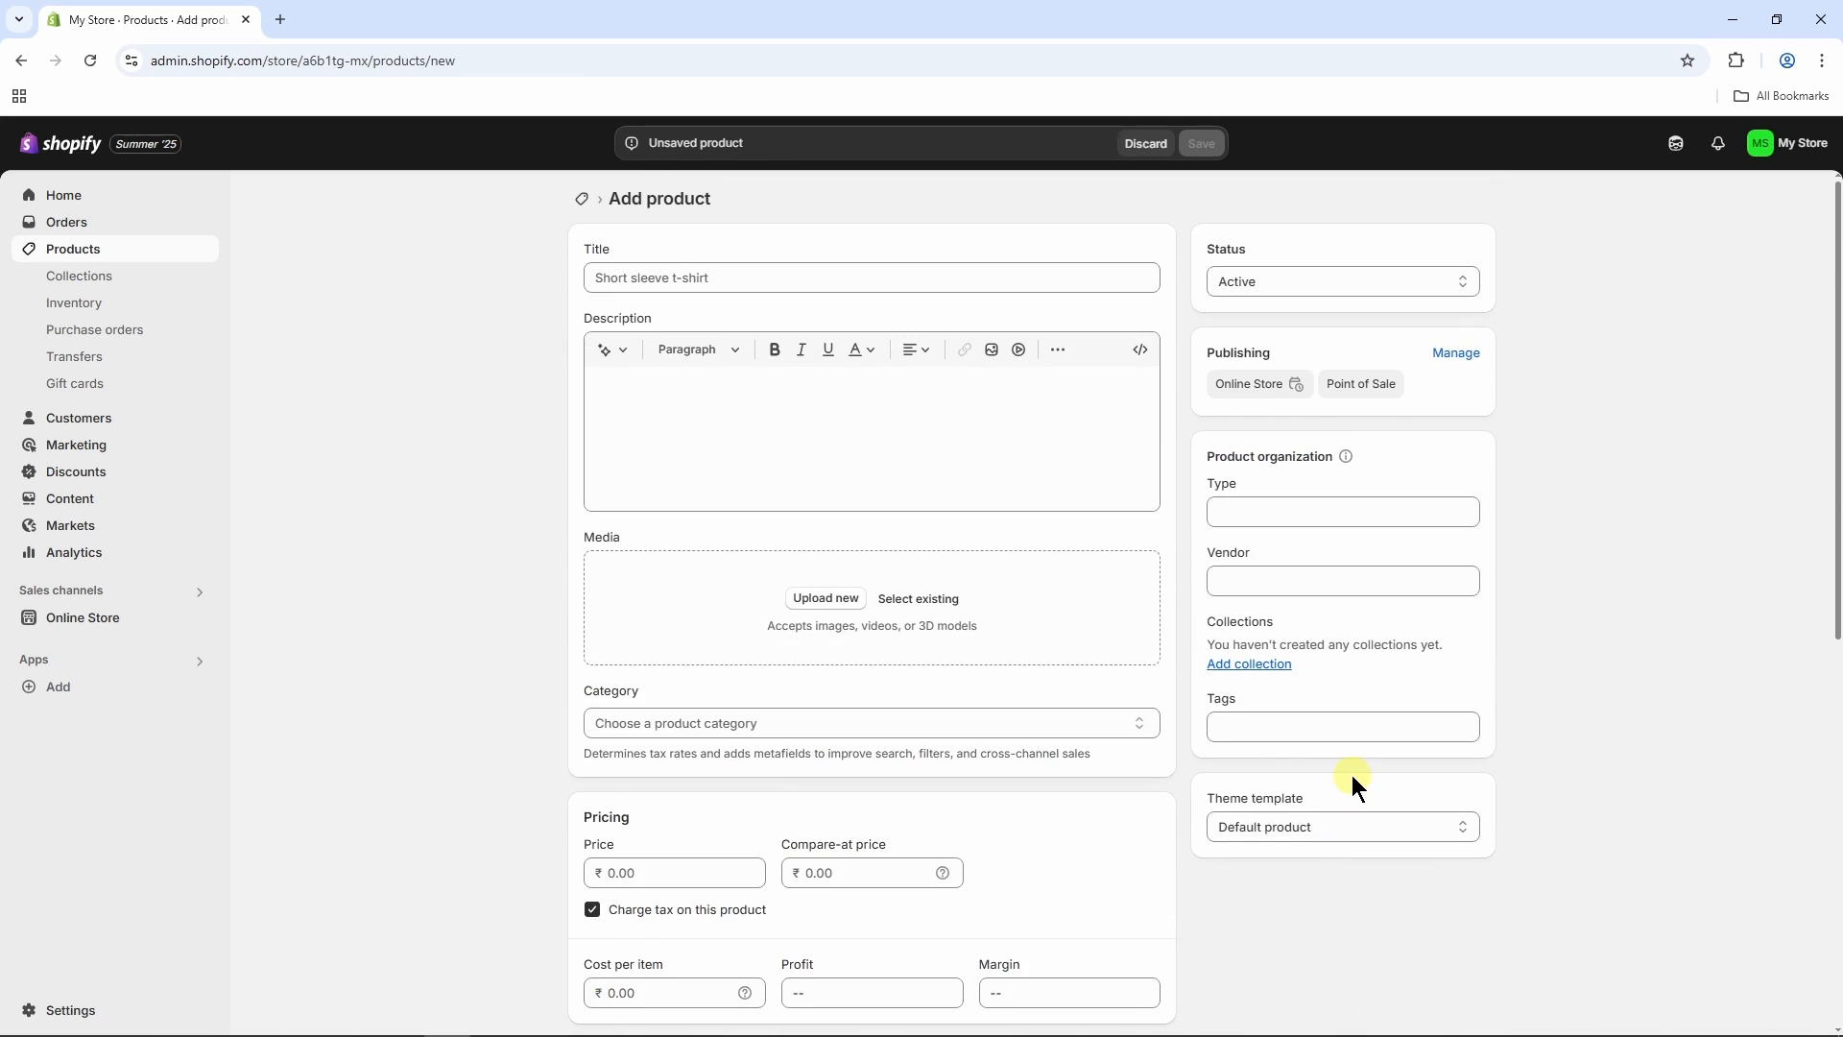
pyautogui.click(117, 250)
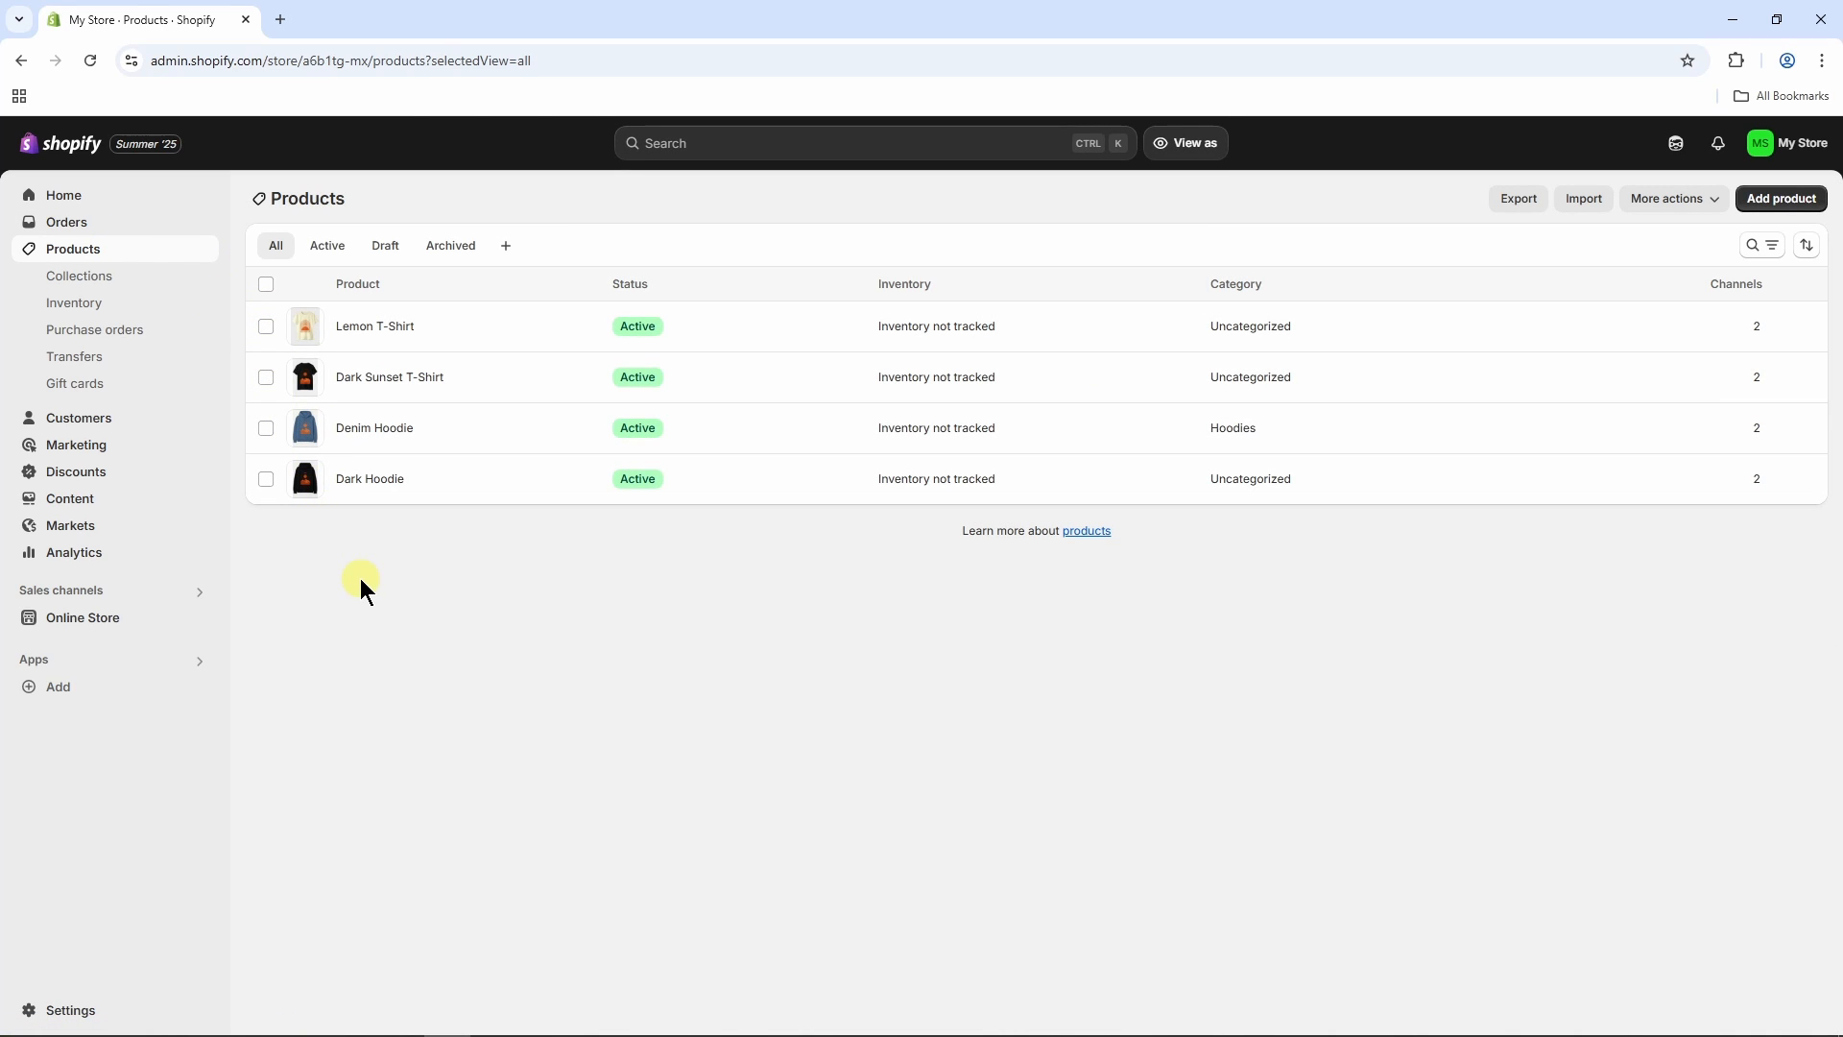
# - Go to the online store's themes and visit the Shopify Theme Store
pyautogui.click(132, 629)
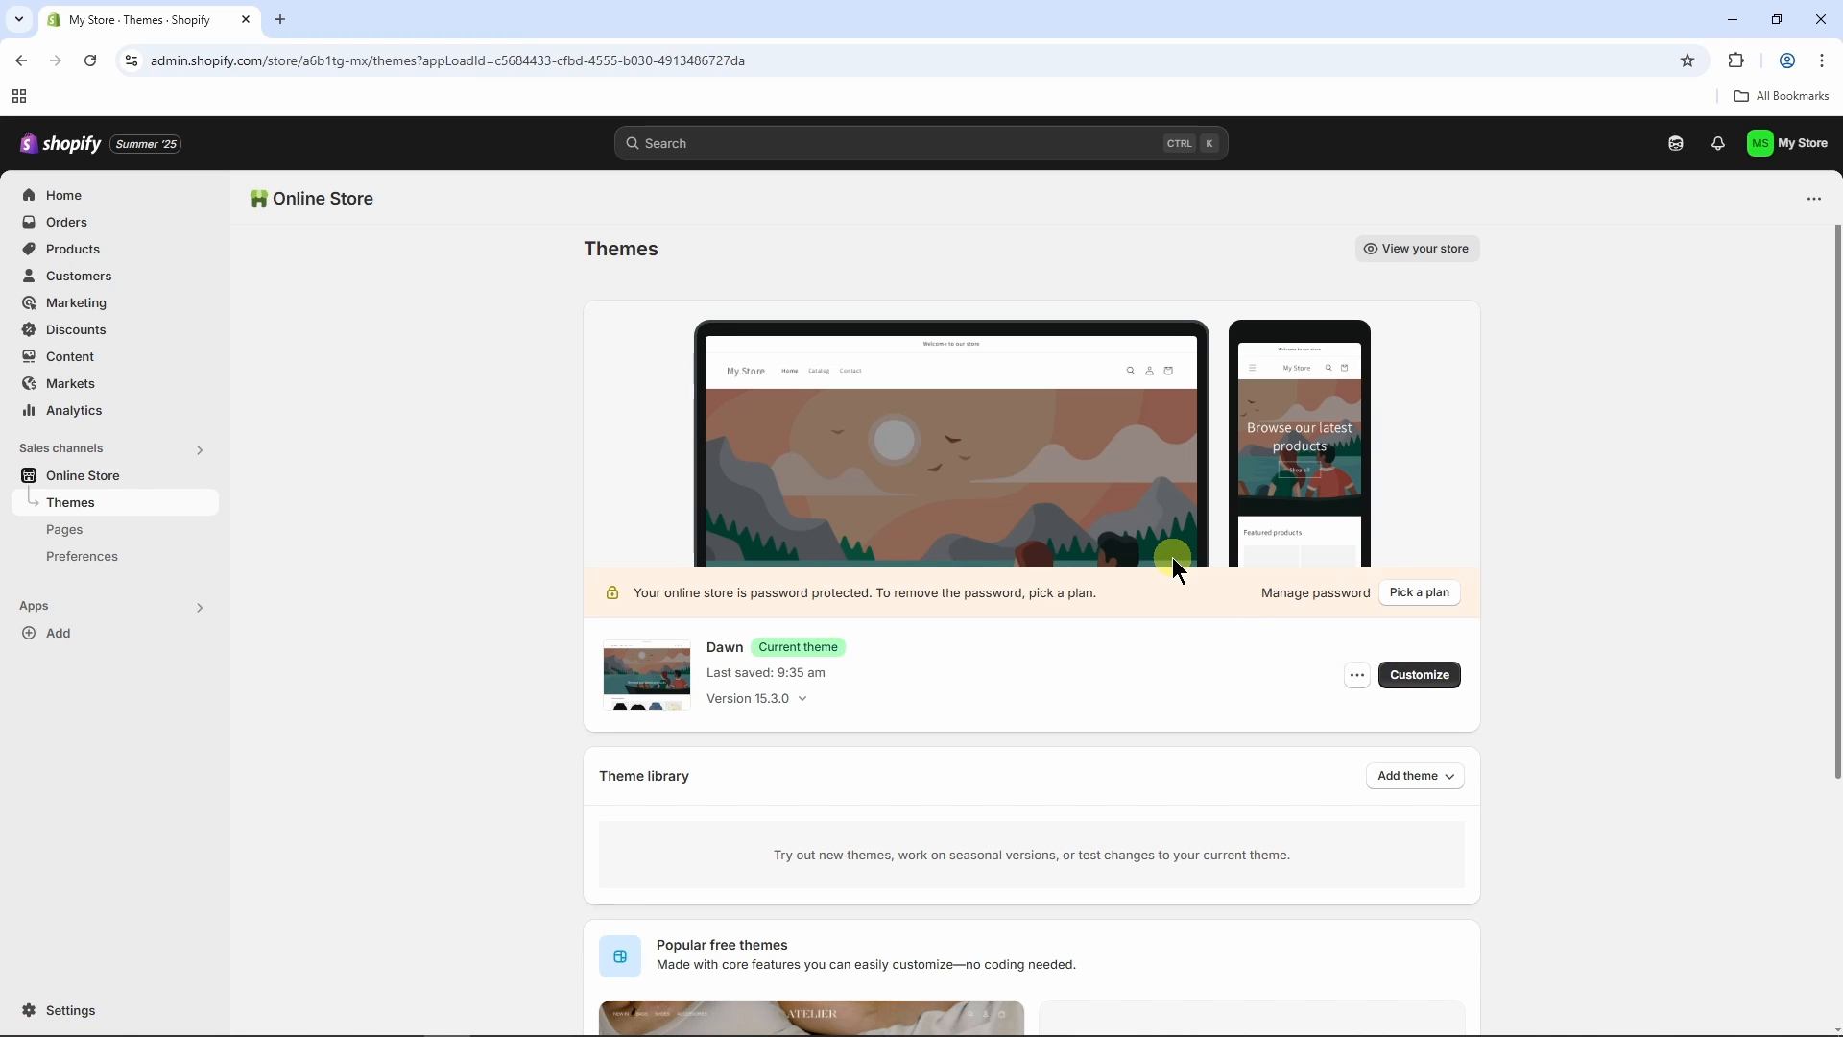
pyautogui.scroll(-4, 1172, 564)
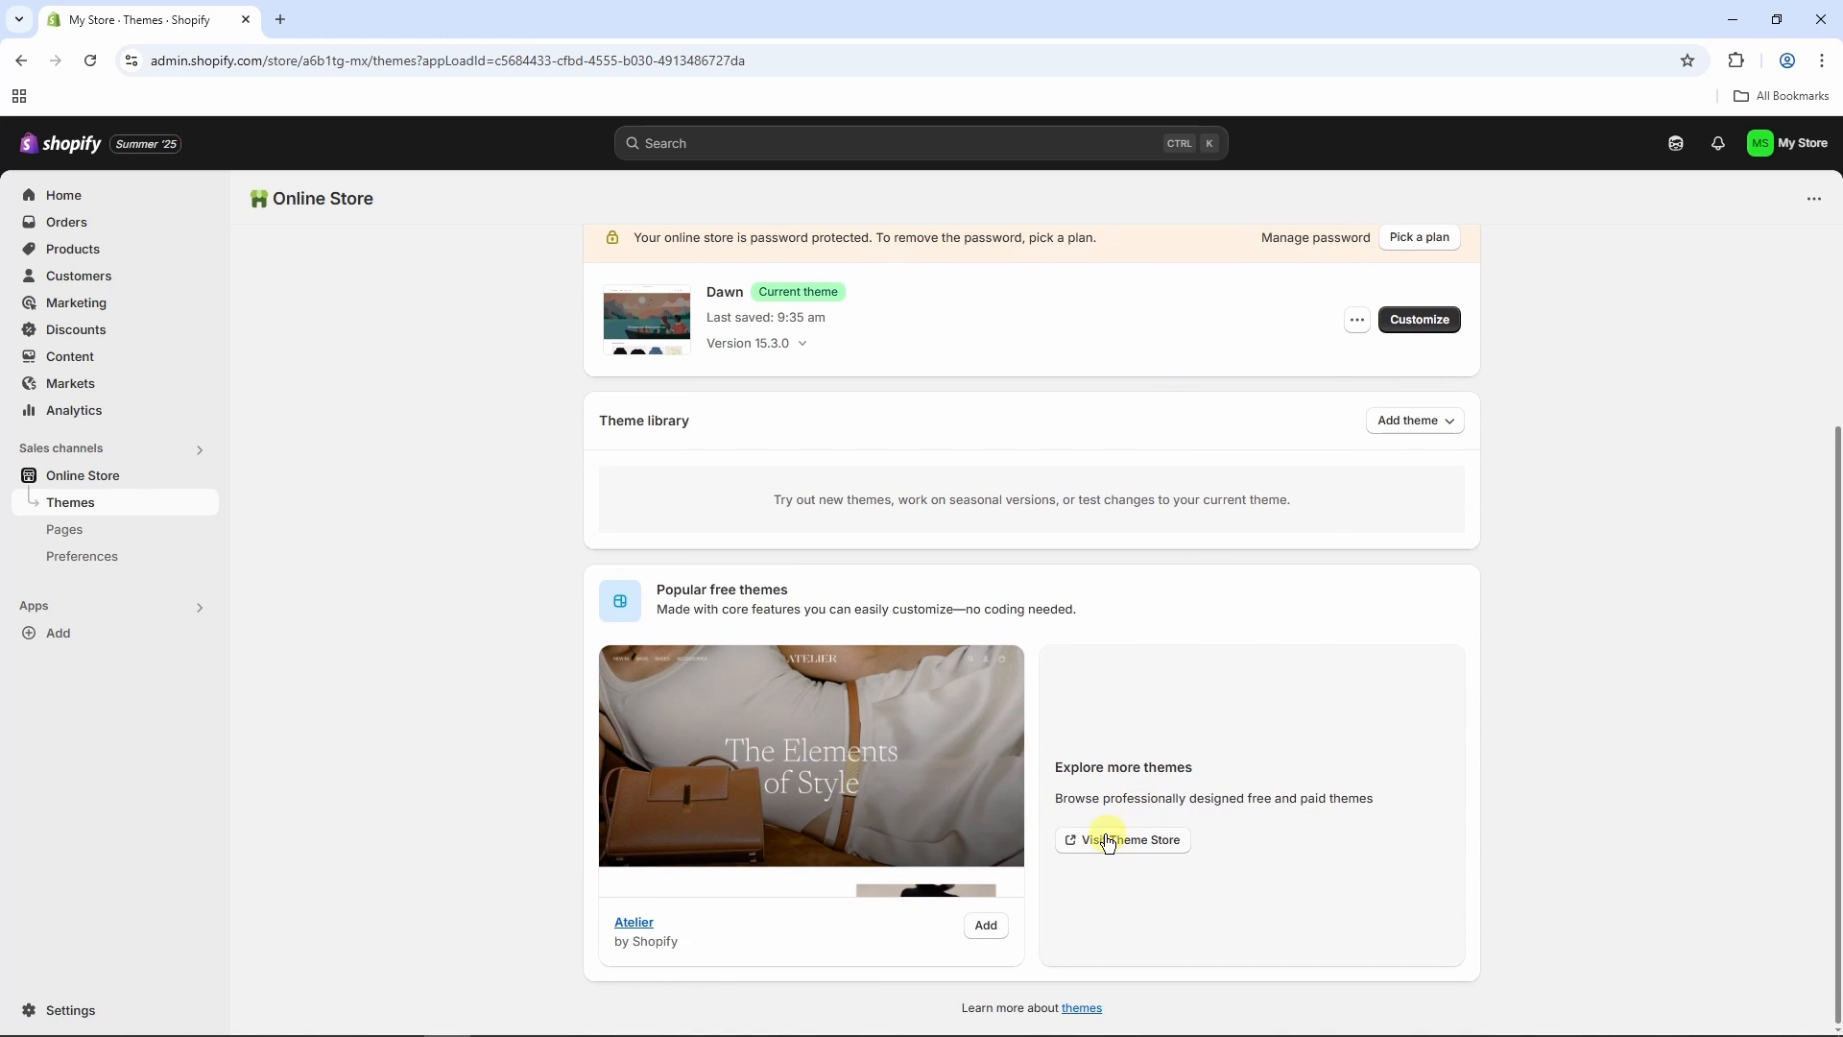
pyautogui.click(1120, 838)
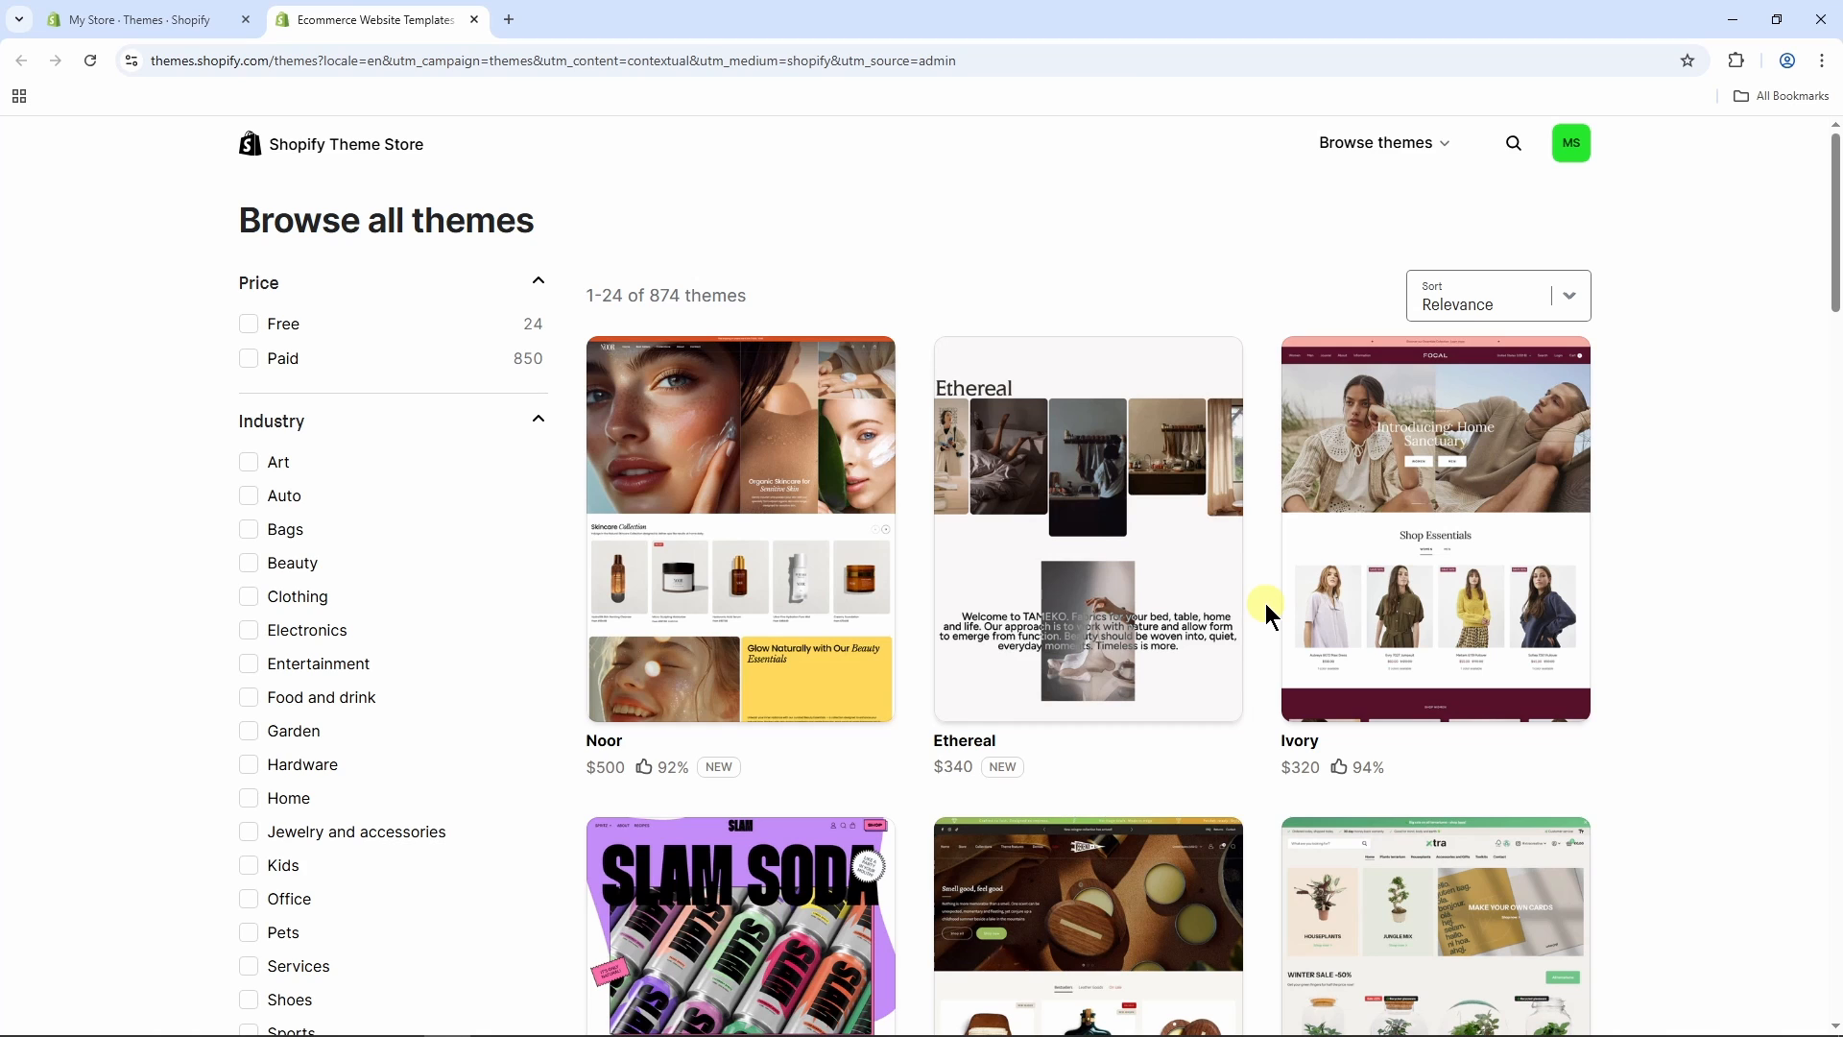
# - Examine the Theme Store's search suggestions, theme listings with their prices, and the available filter categories
pyautogui.click(1514, 144)
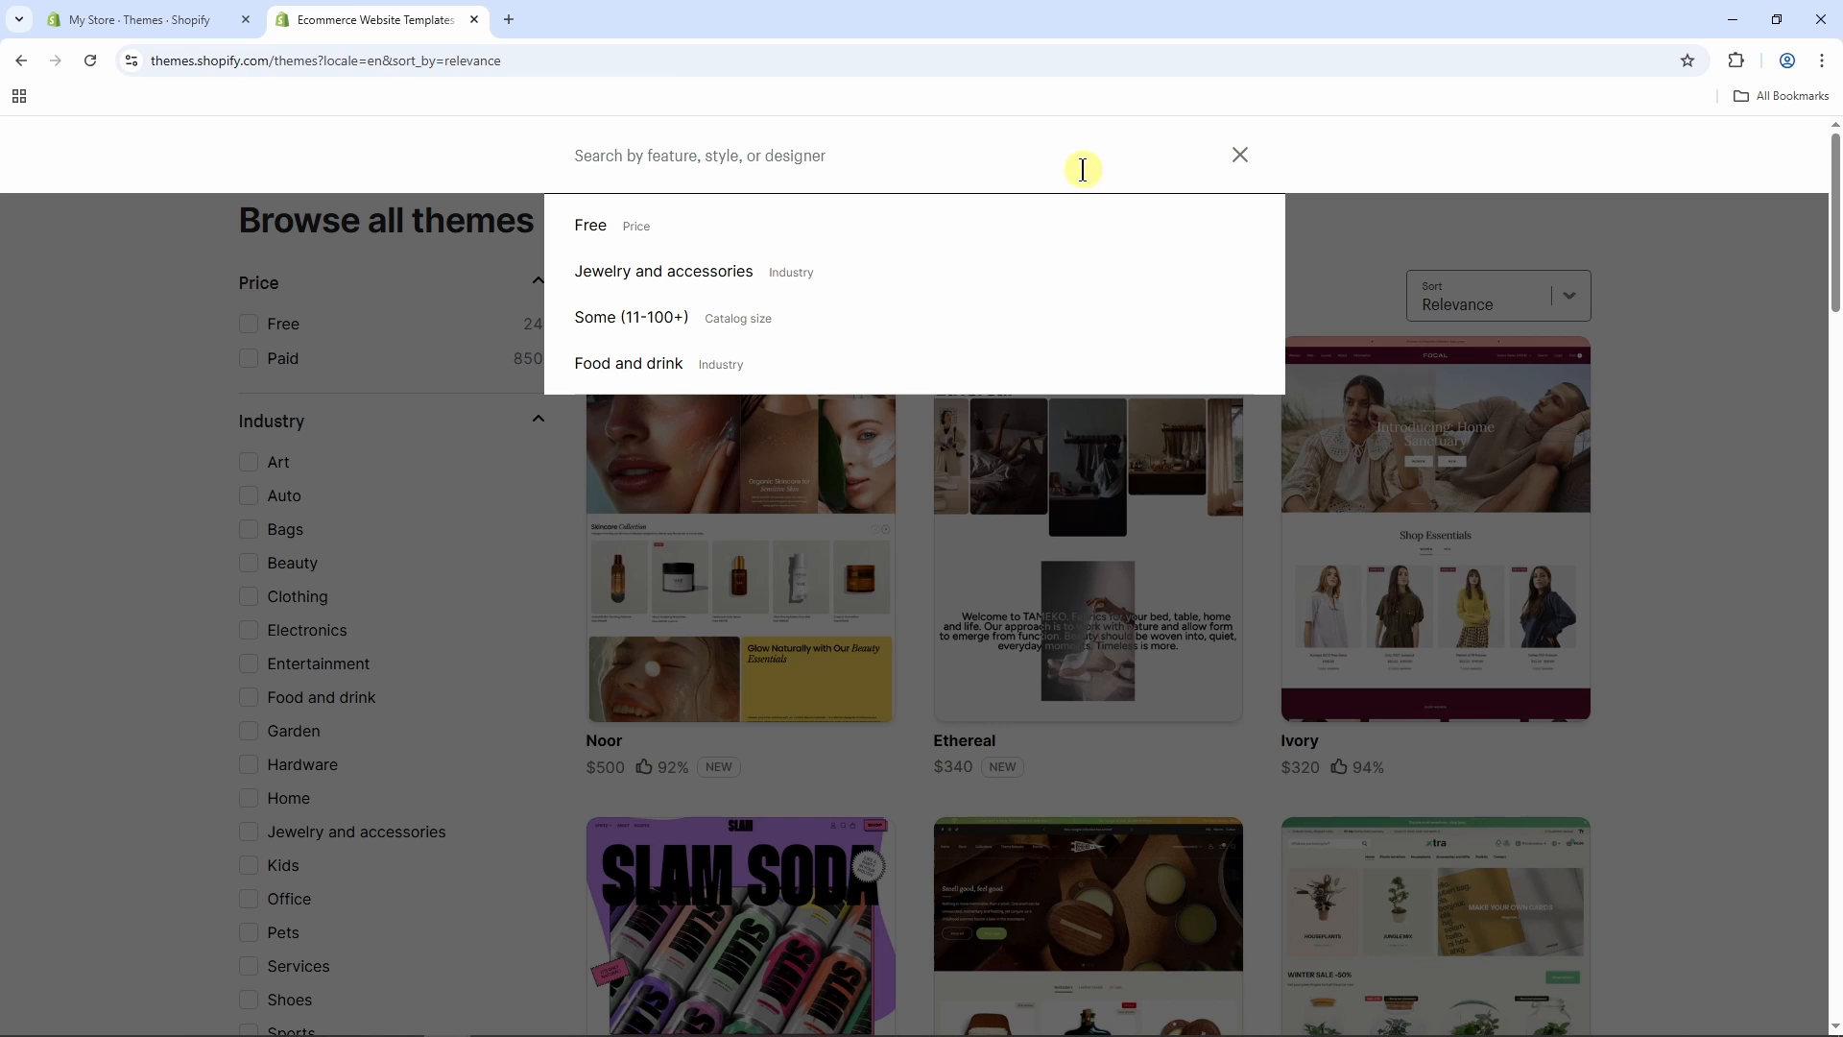
pyautogui.click(1243, 159)
pyautogui.scroll(-1, 1277, 288)
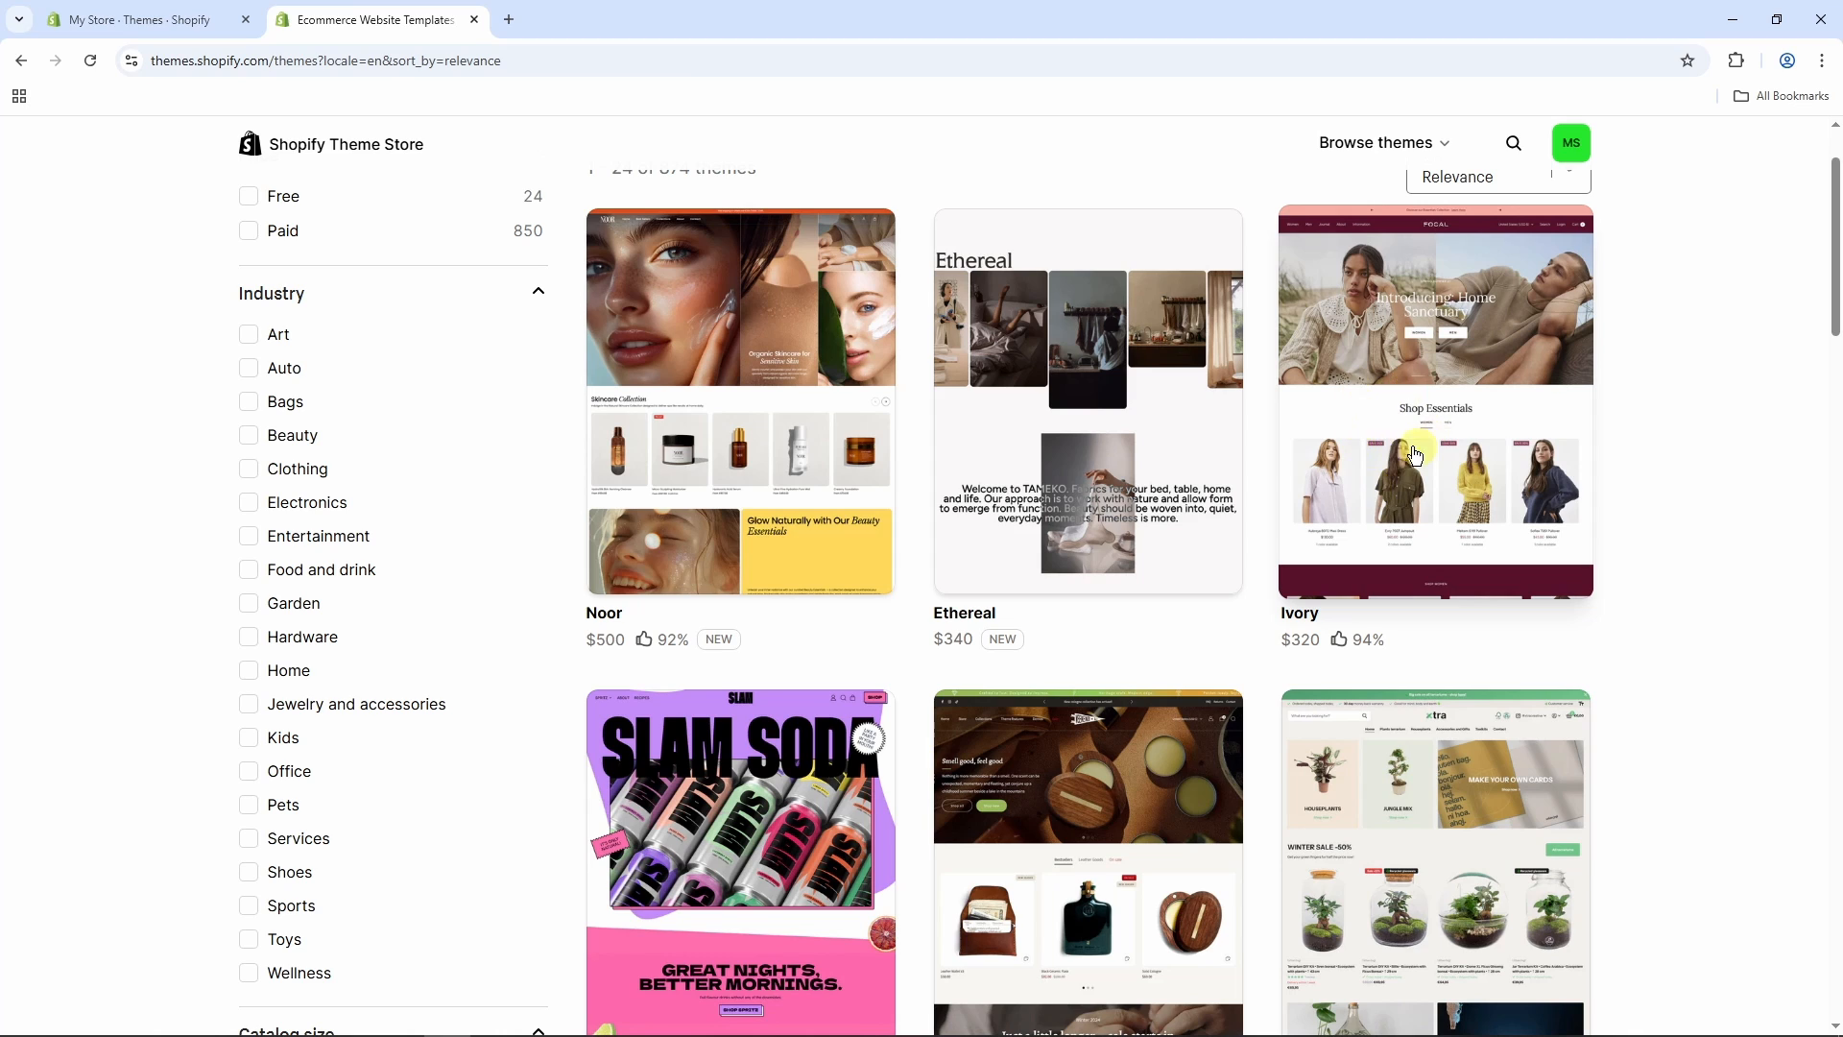
pyautogui.moveTo(1278, 640); pyautogui.dragTo(1315, 638)
pyautogui.click(1636, 544)
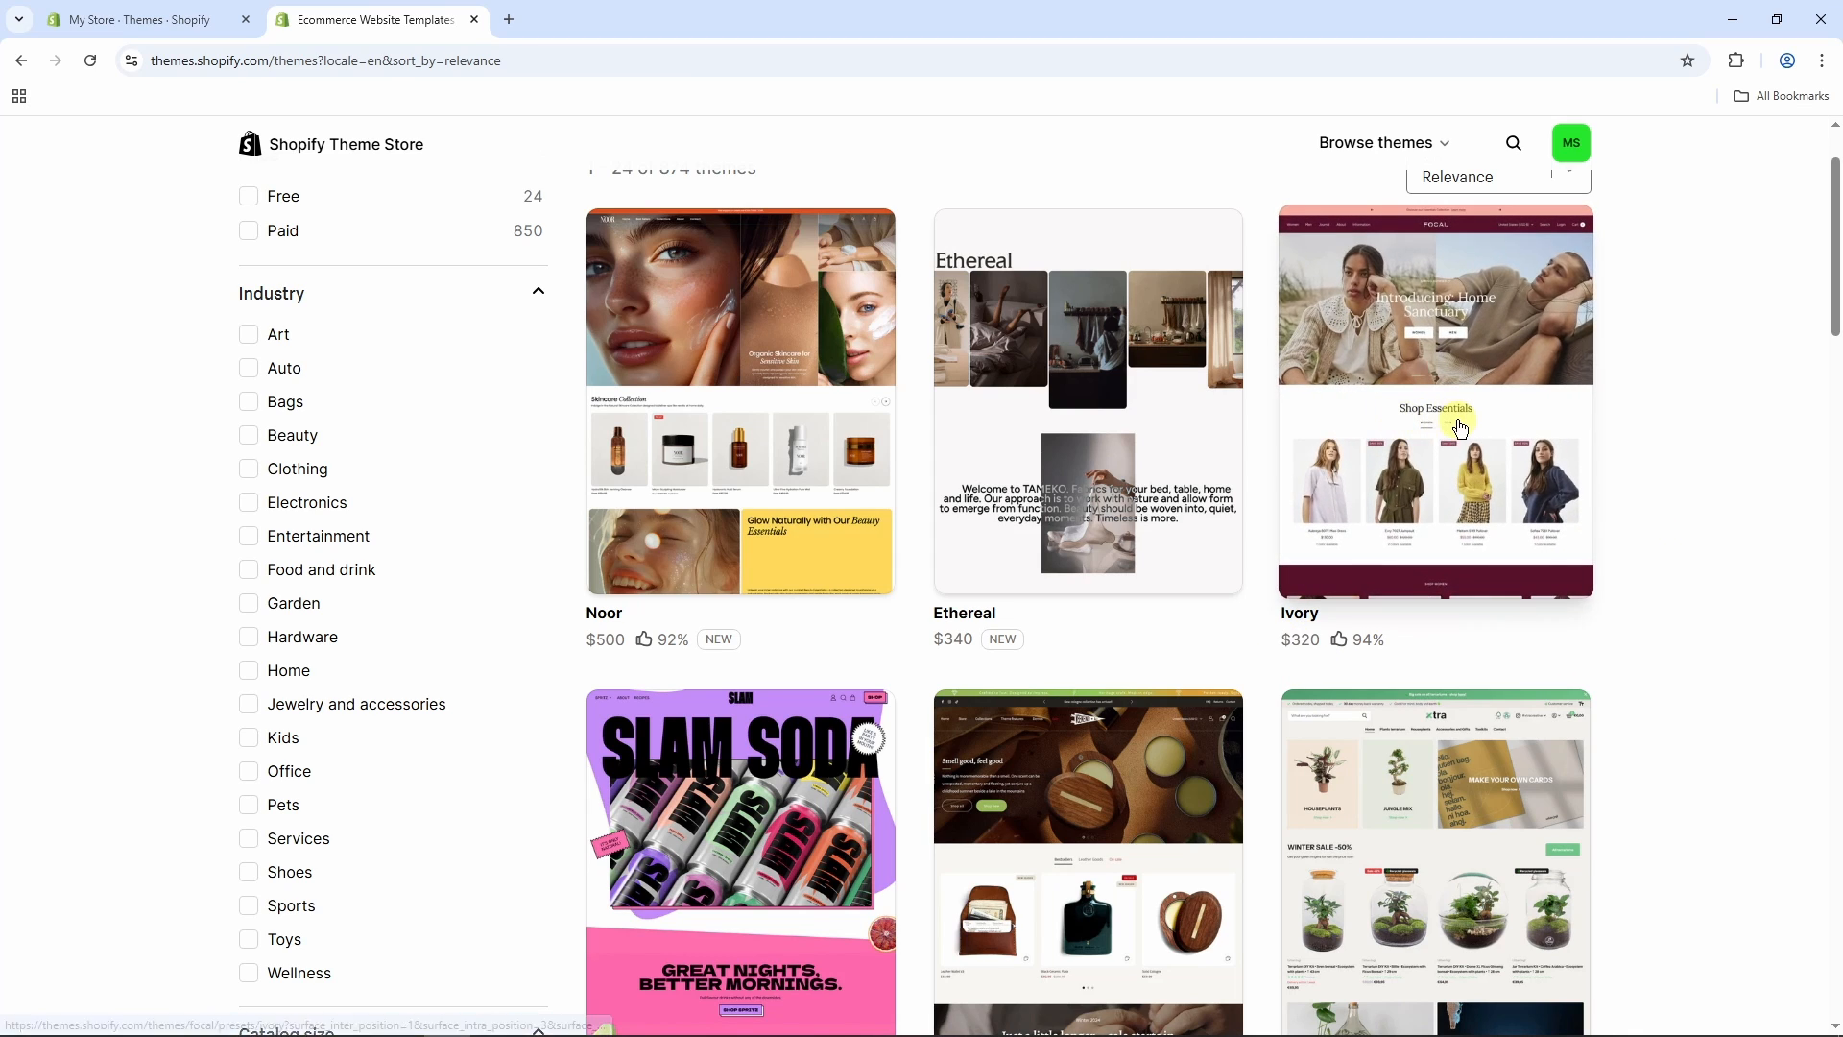
pyautogui.scroll(1, 1459, 431)
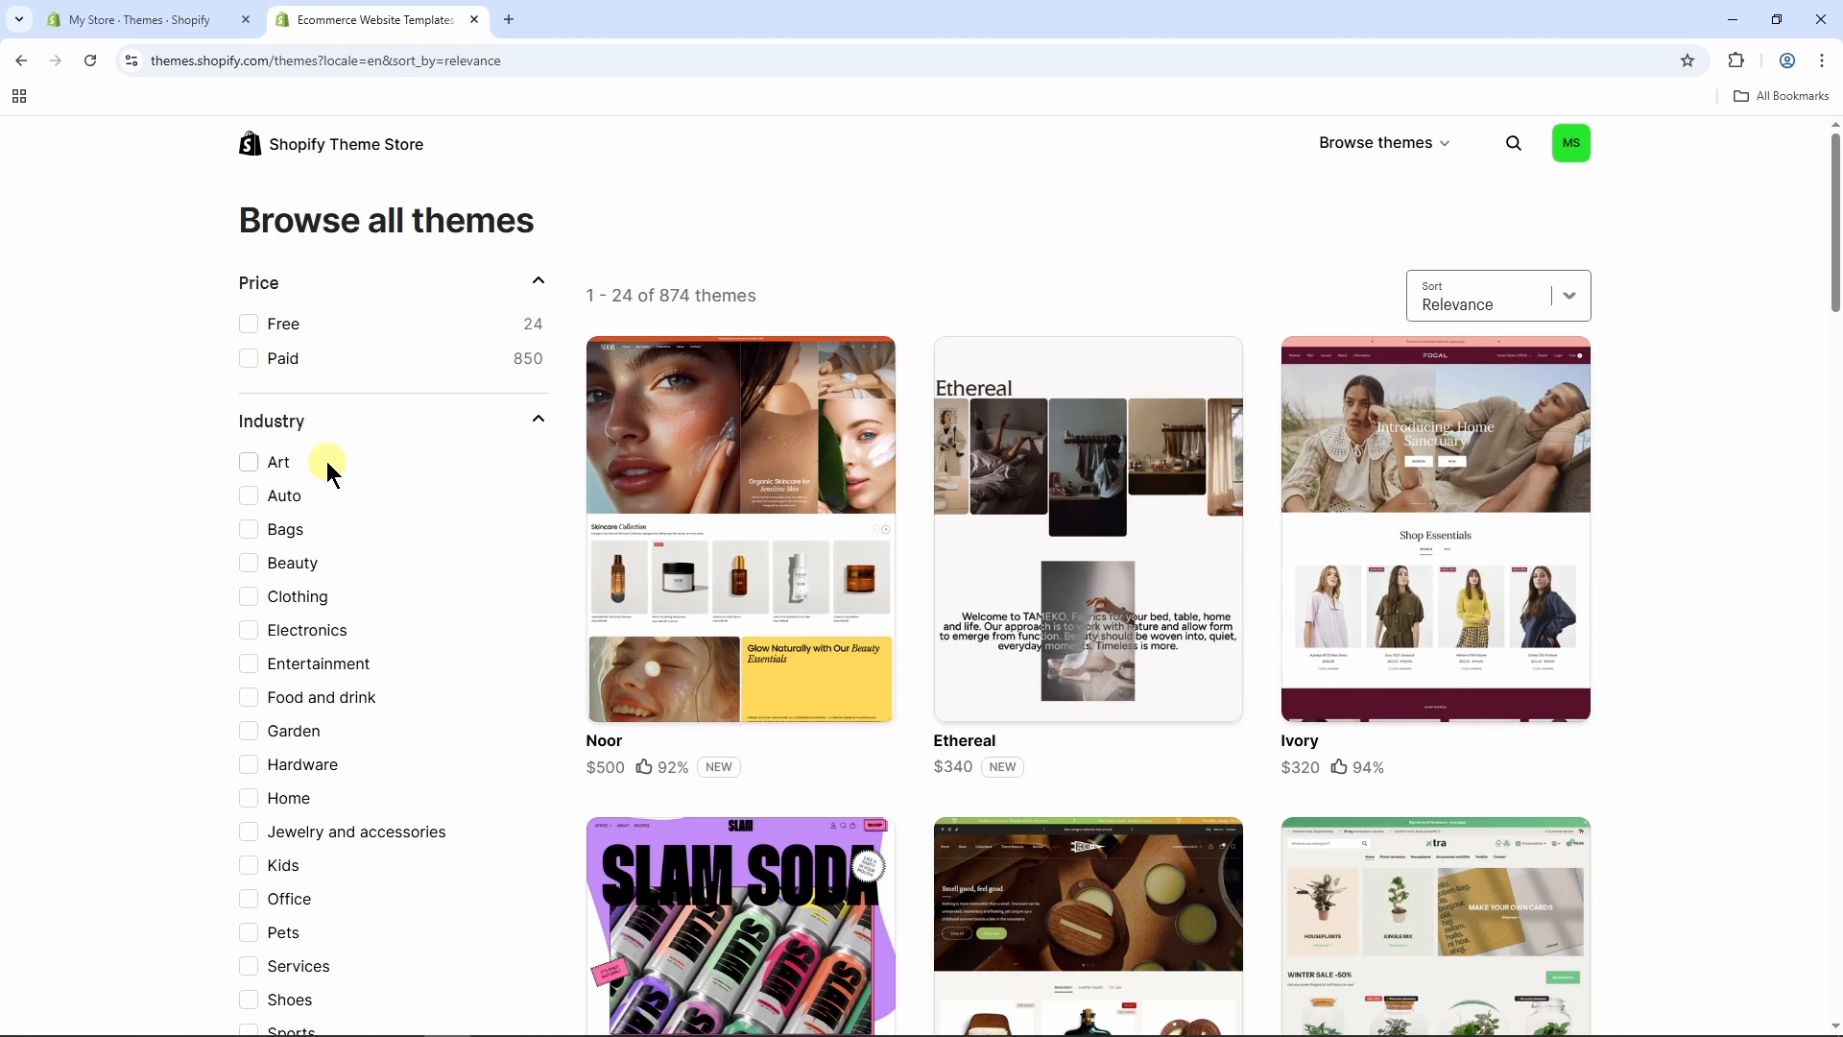
pyautogui.scroll(-5, 317, 519)
pyautogui.scroll(4, 355, 607)
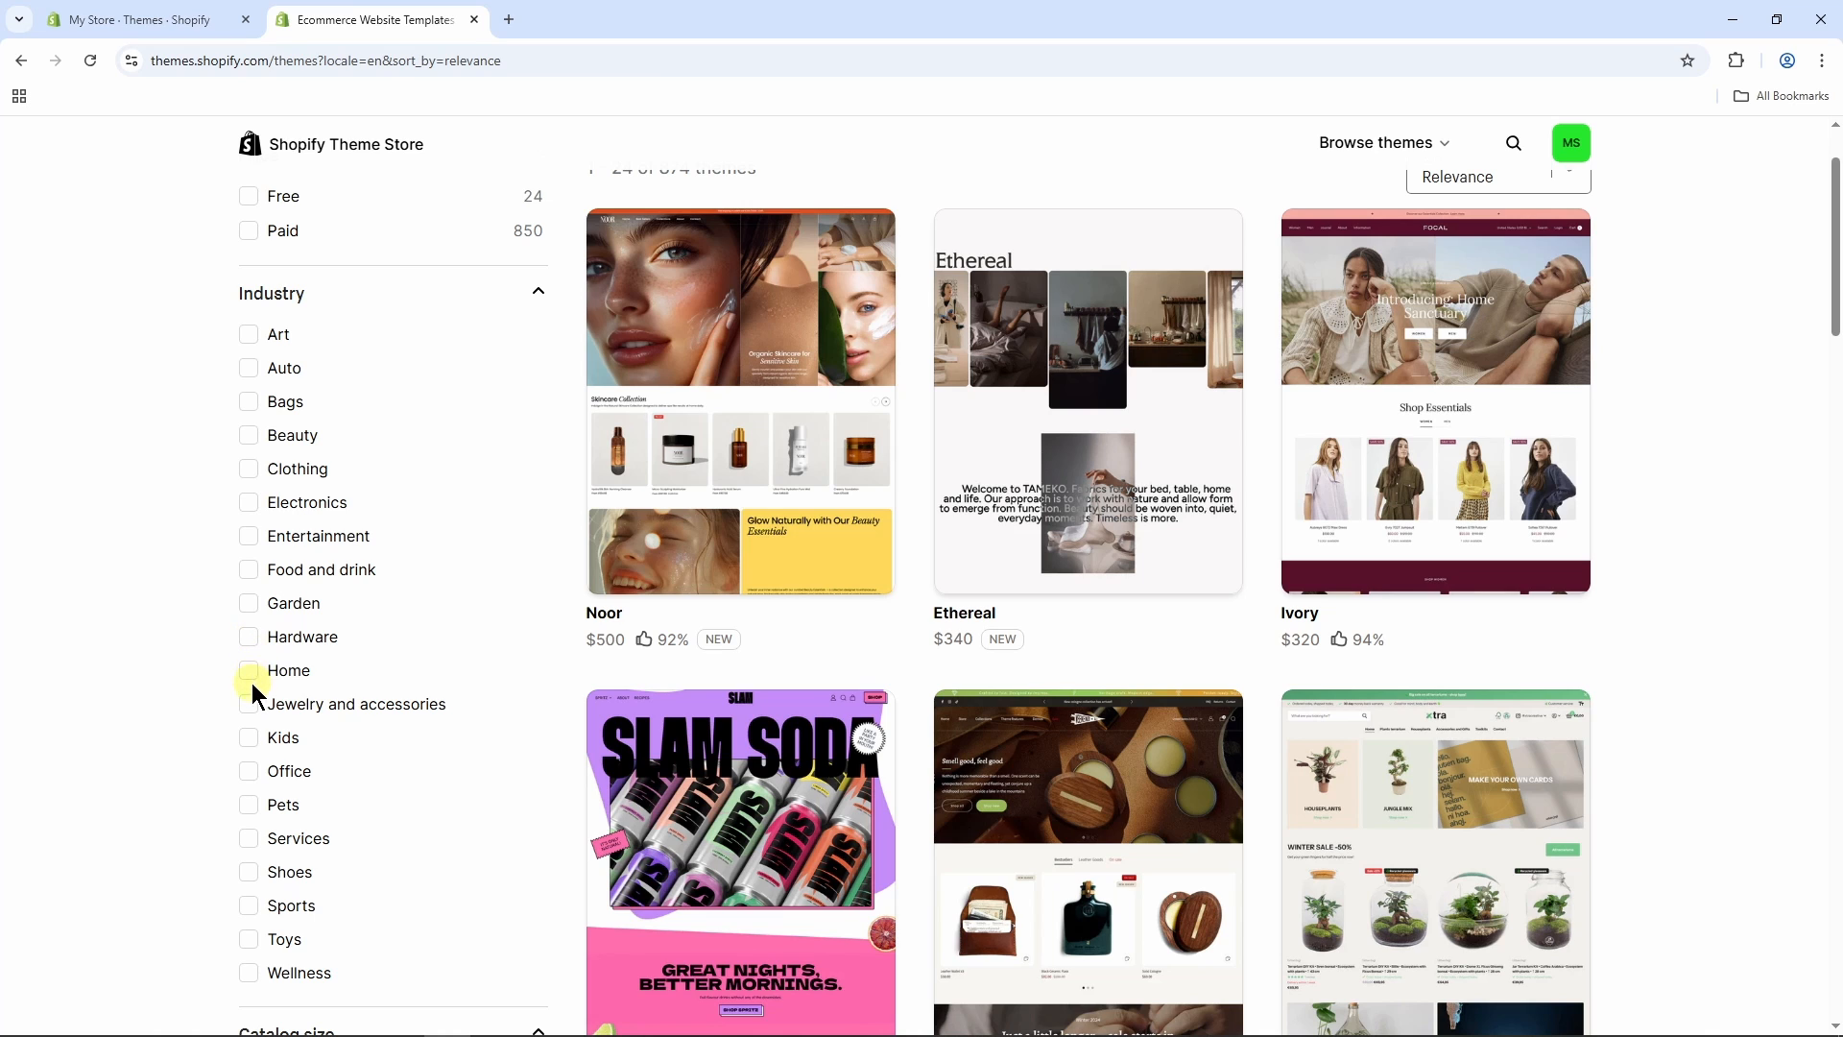
pyautogui.scroll(2, 288, 528)
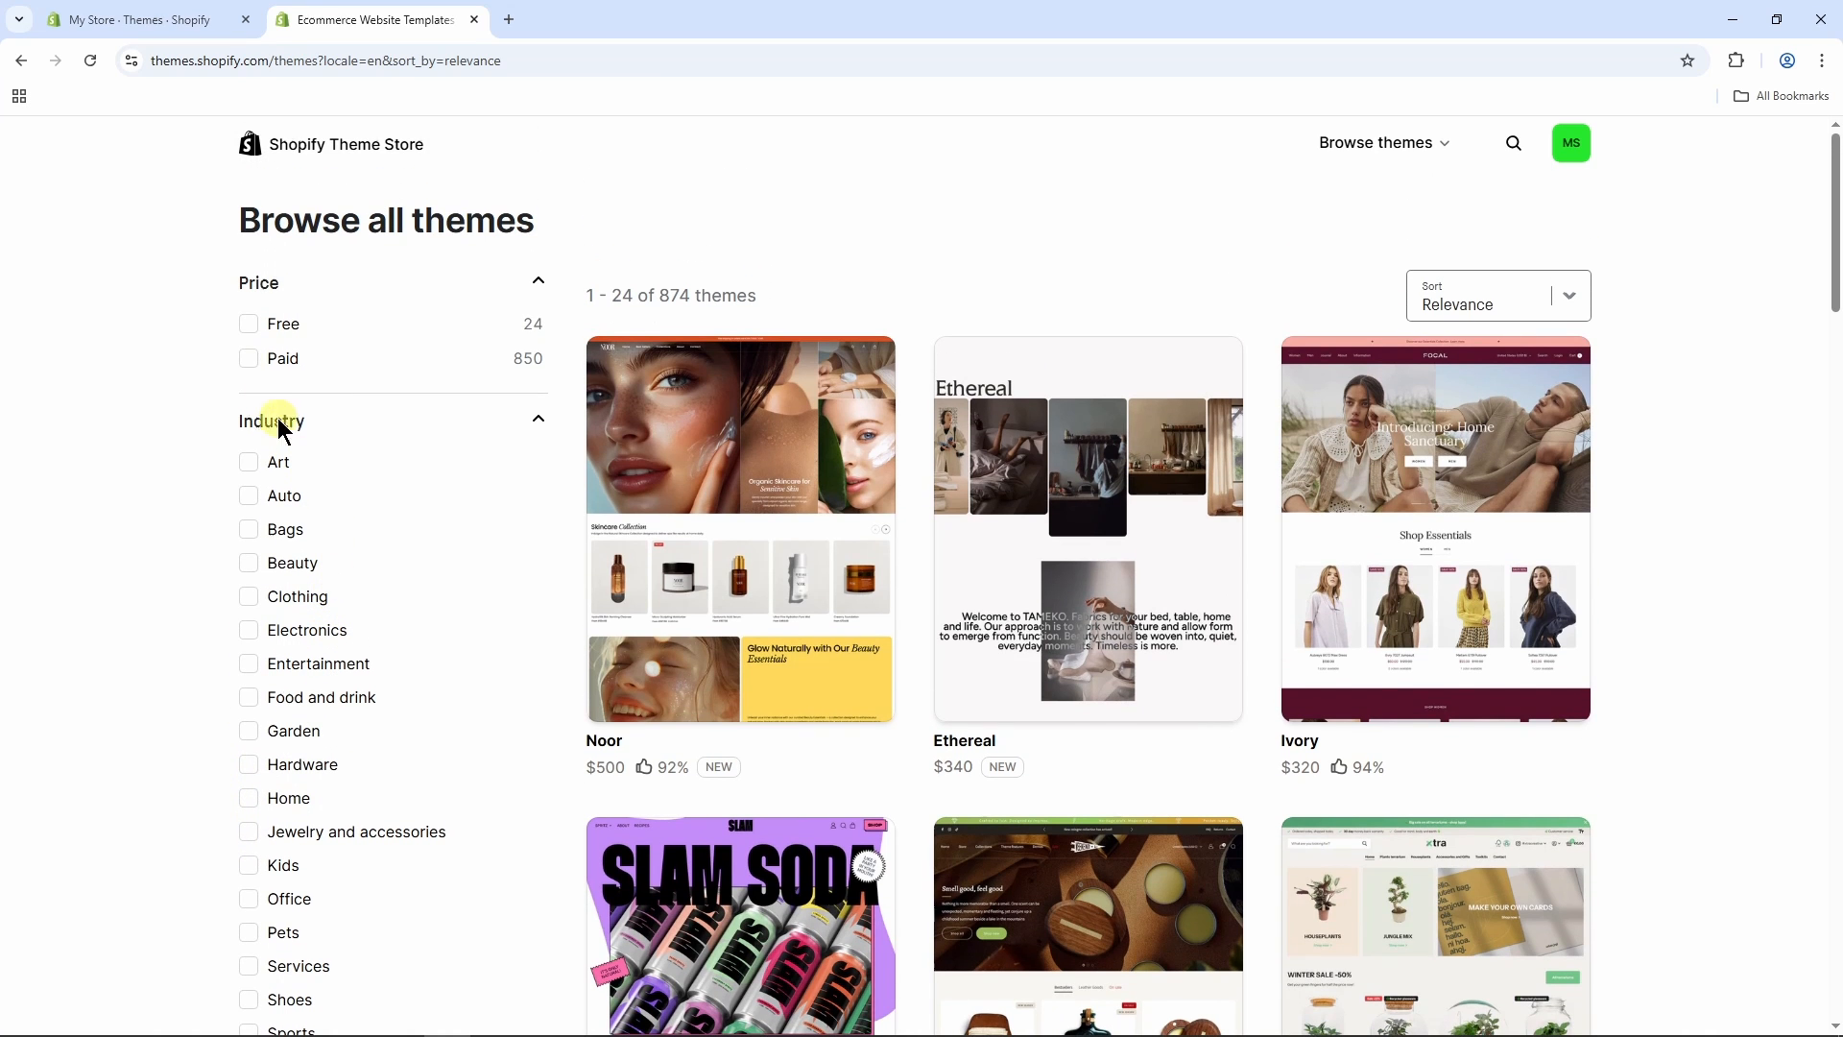
# - Filter the theme catalogue by price to Free and look through the matching themes
pyautogui.click(248, 323)
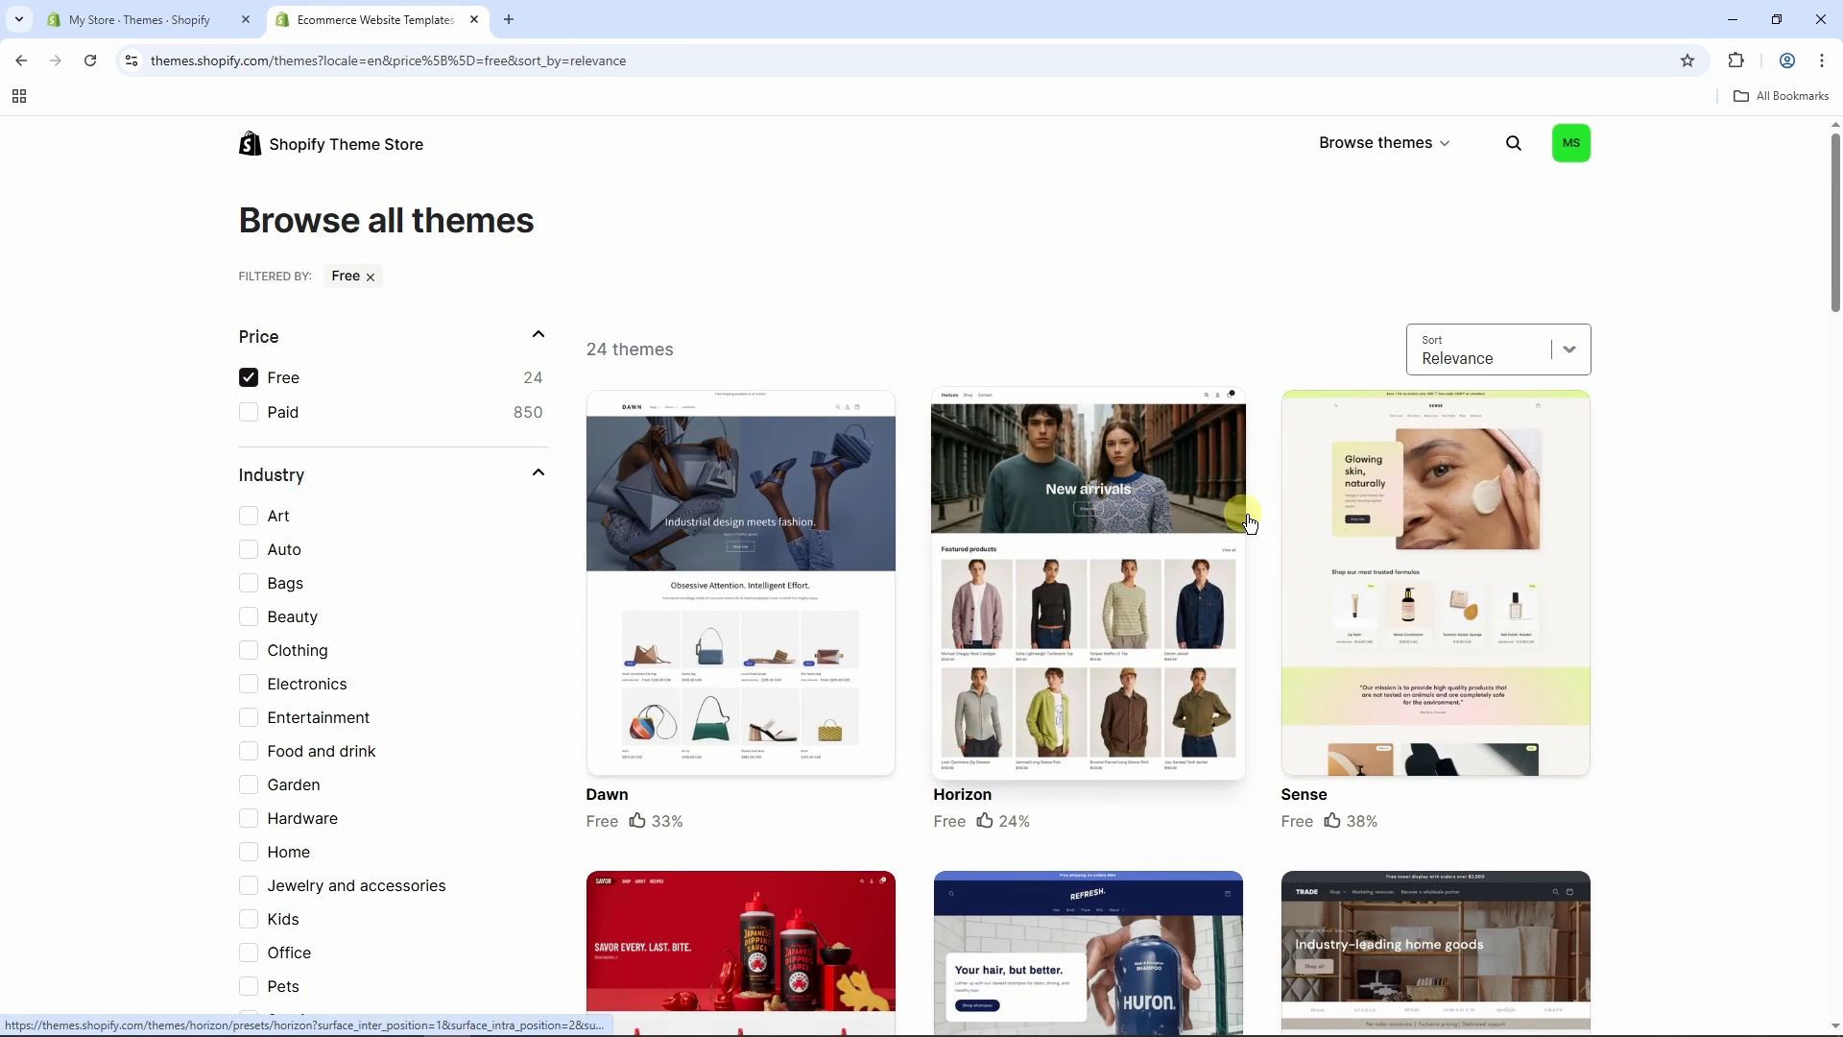
pyautogui.scroll(-3, 1259, 528)
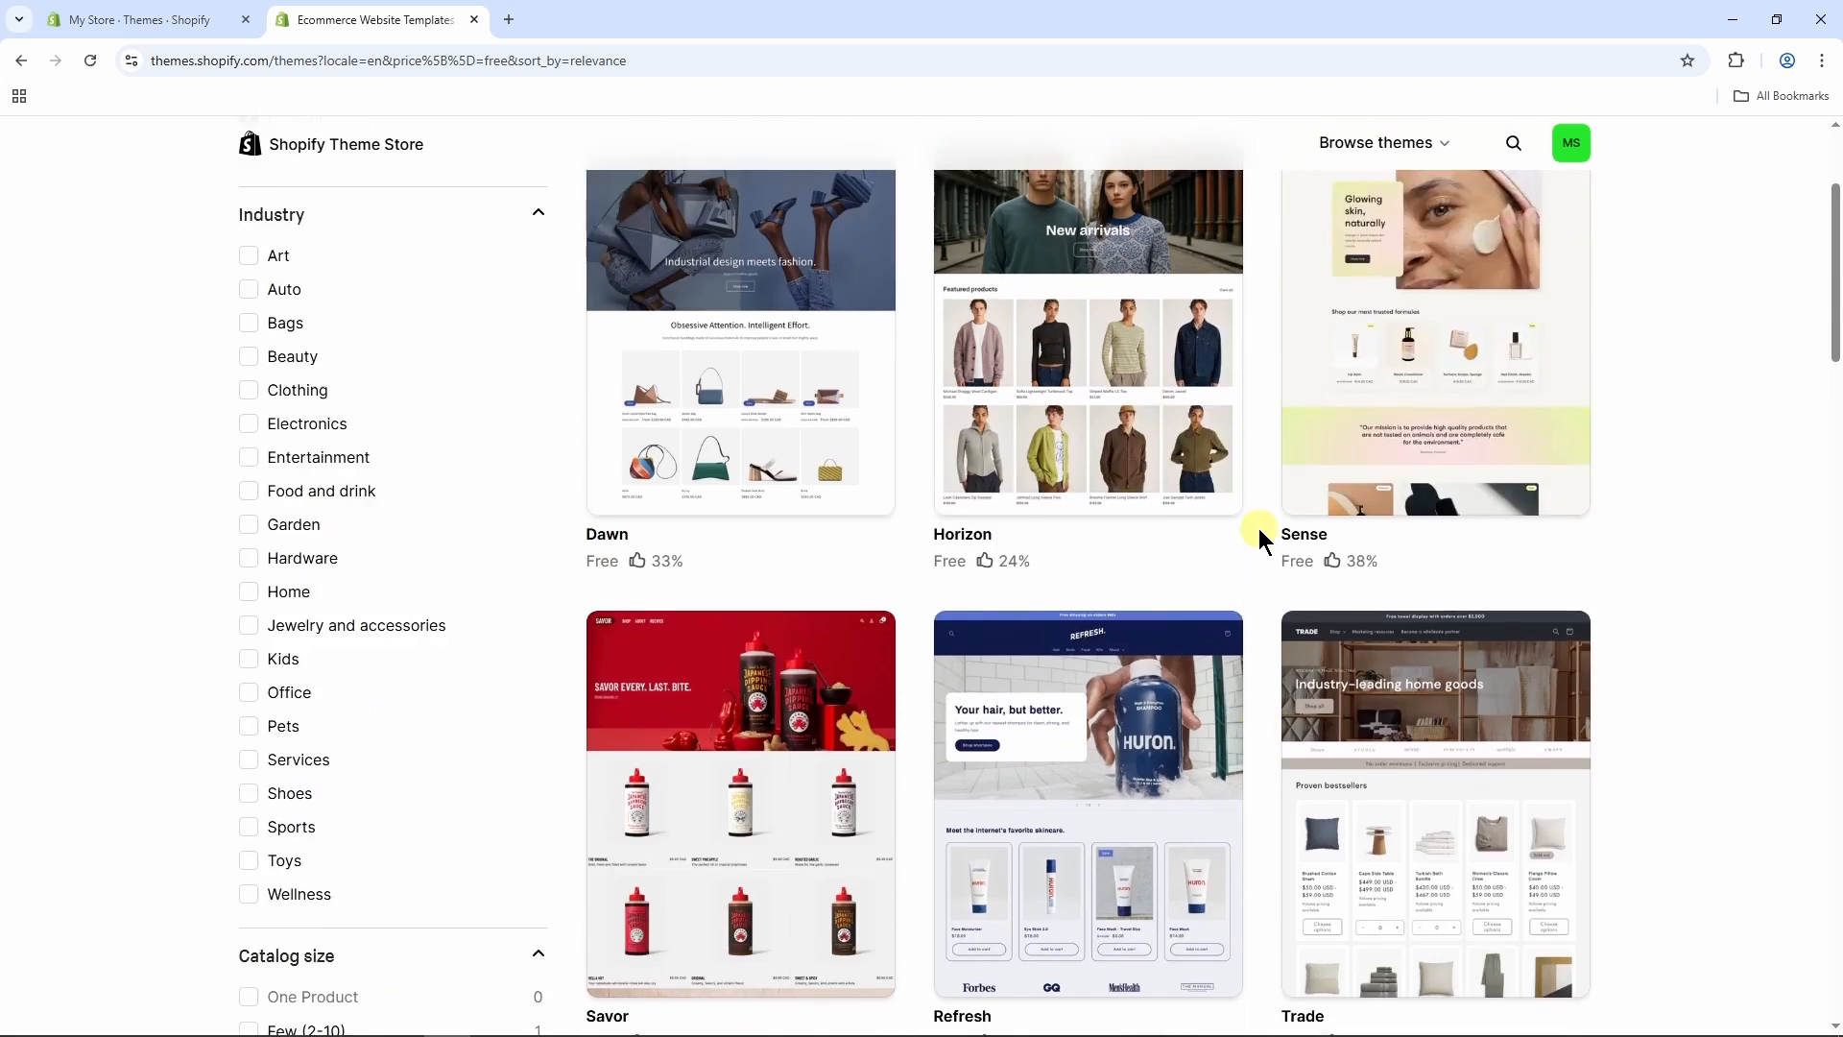
pyautogui.scroll(3, 1258, 528)
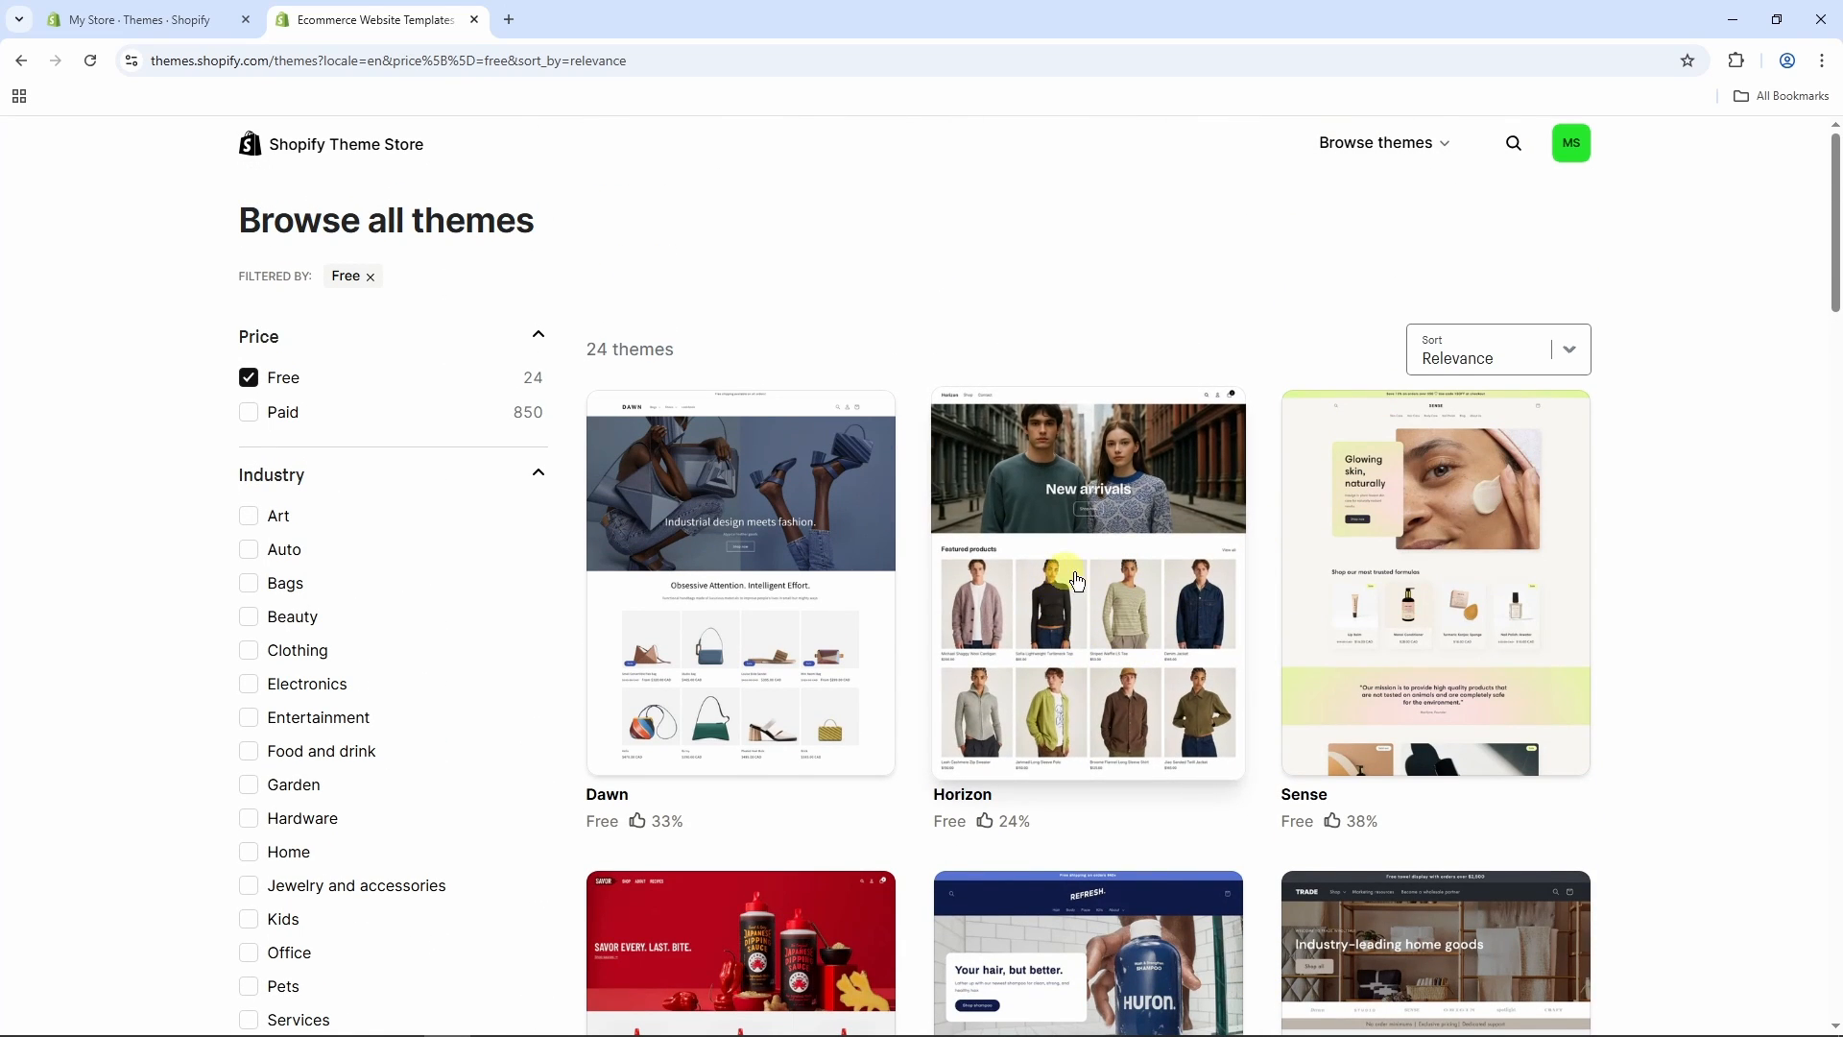
# - Open the free Horizon theme and preview its demo store down to the footer
pyautogui.click(1076, 614)
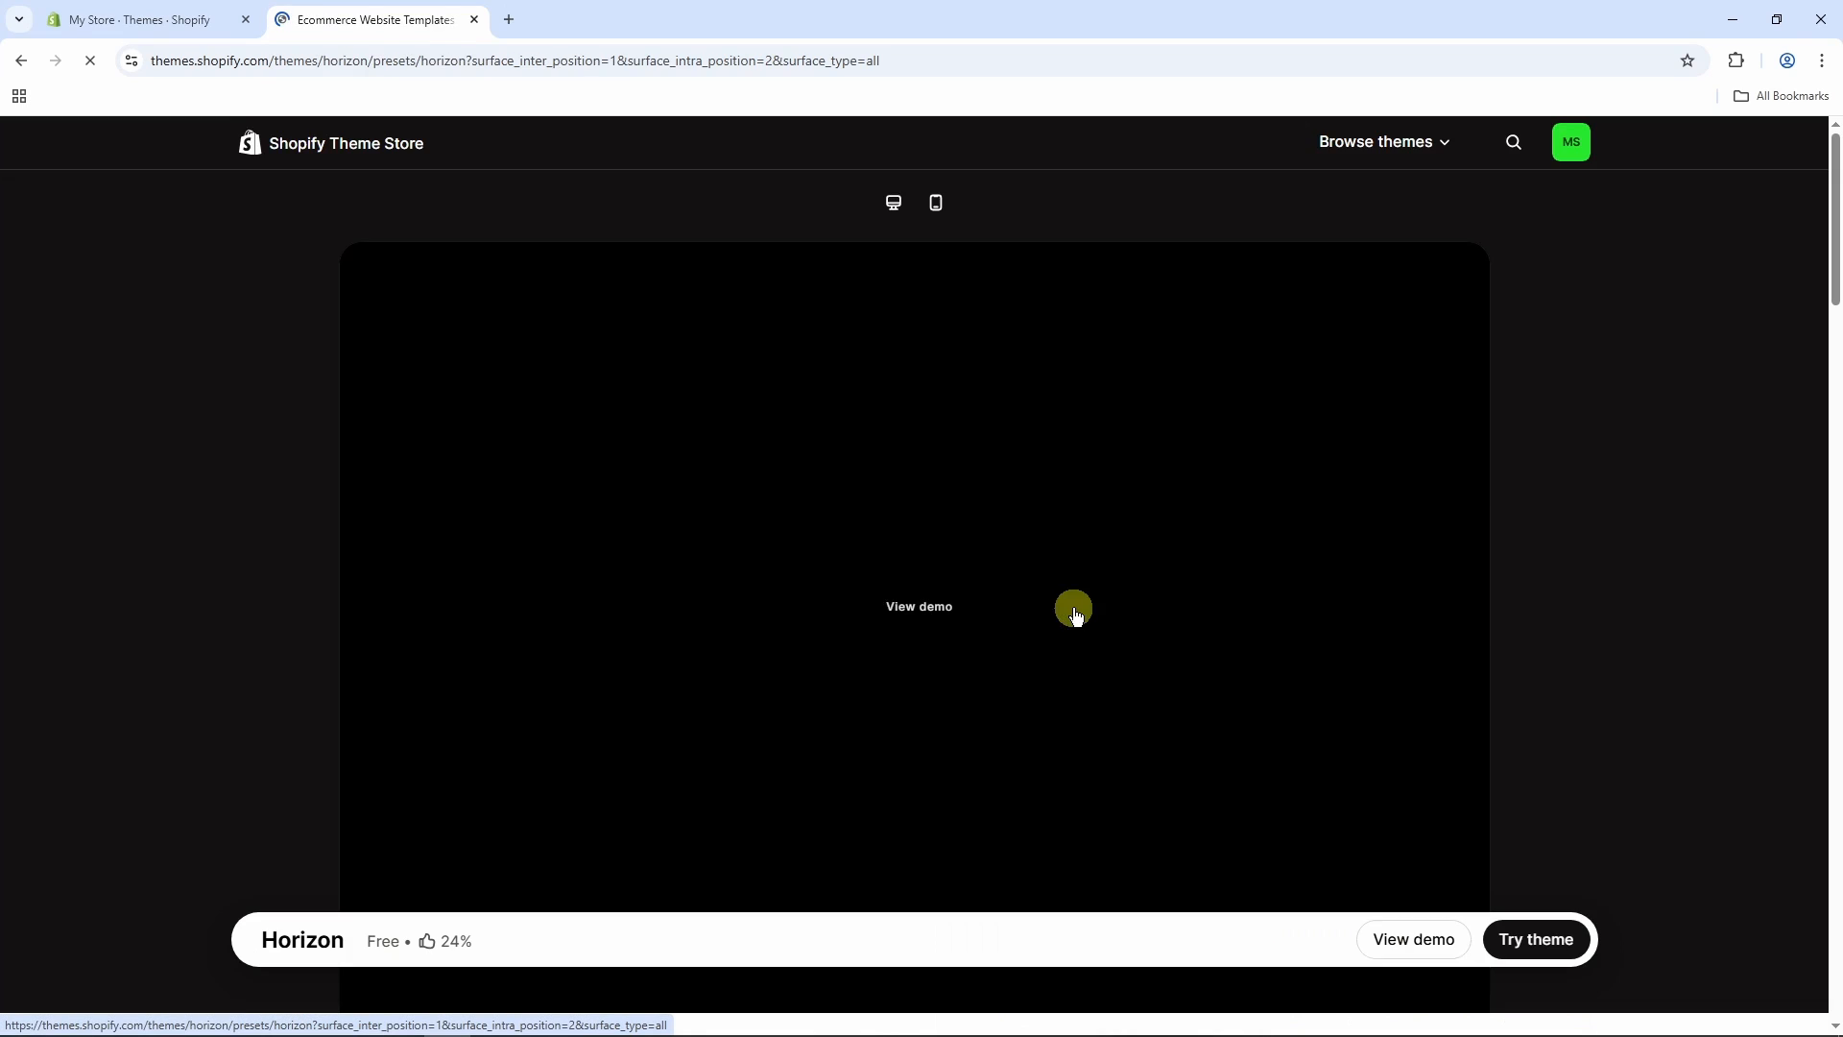
pyautogui.scroll(-1, 1075, 614)
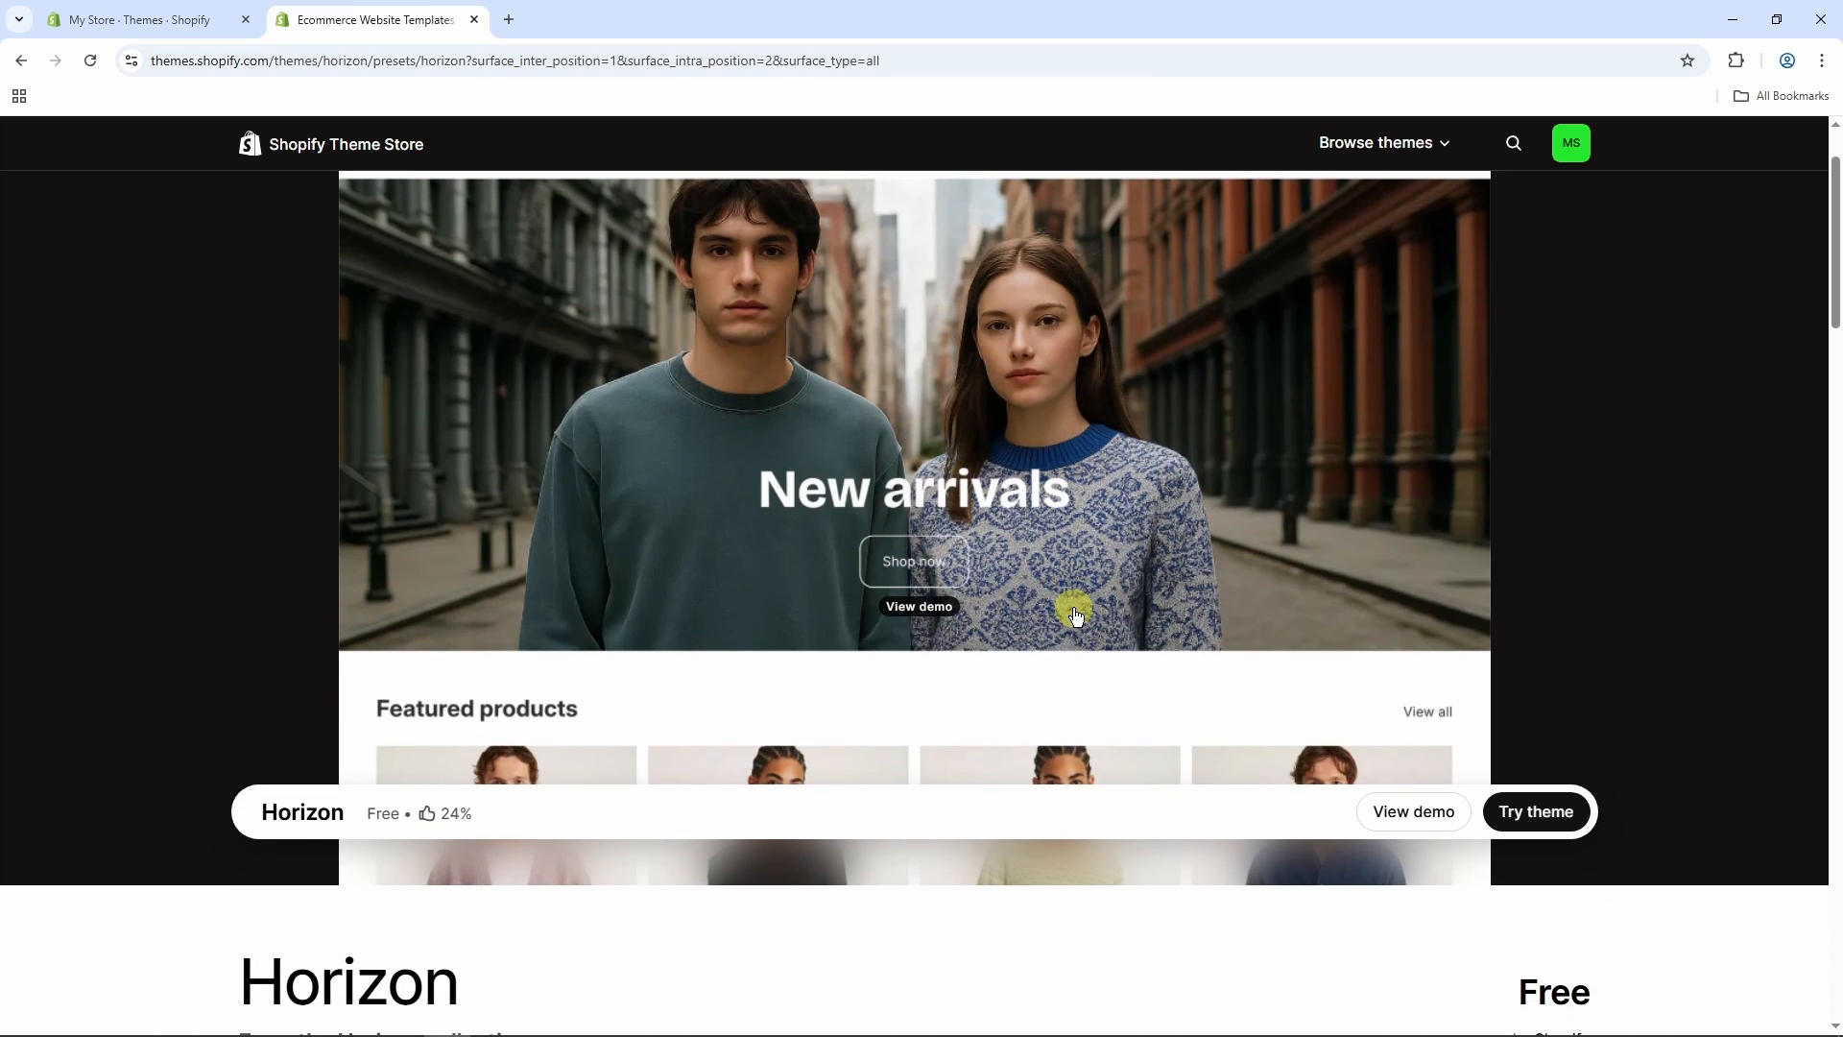
pyautogui.click(1411, 814)
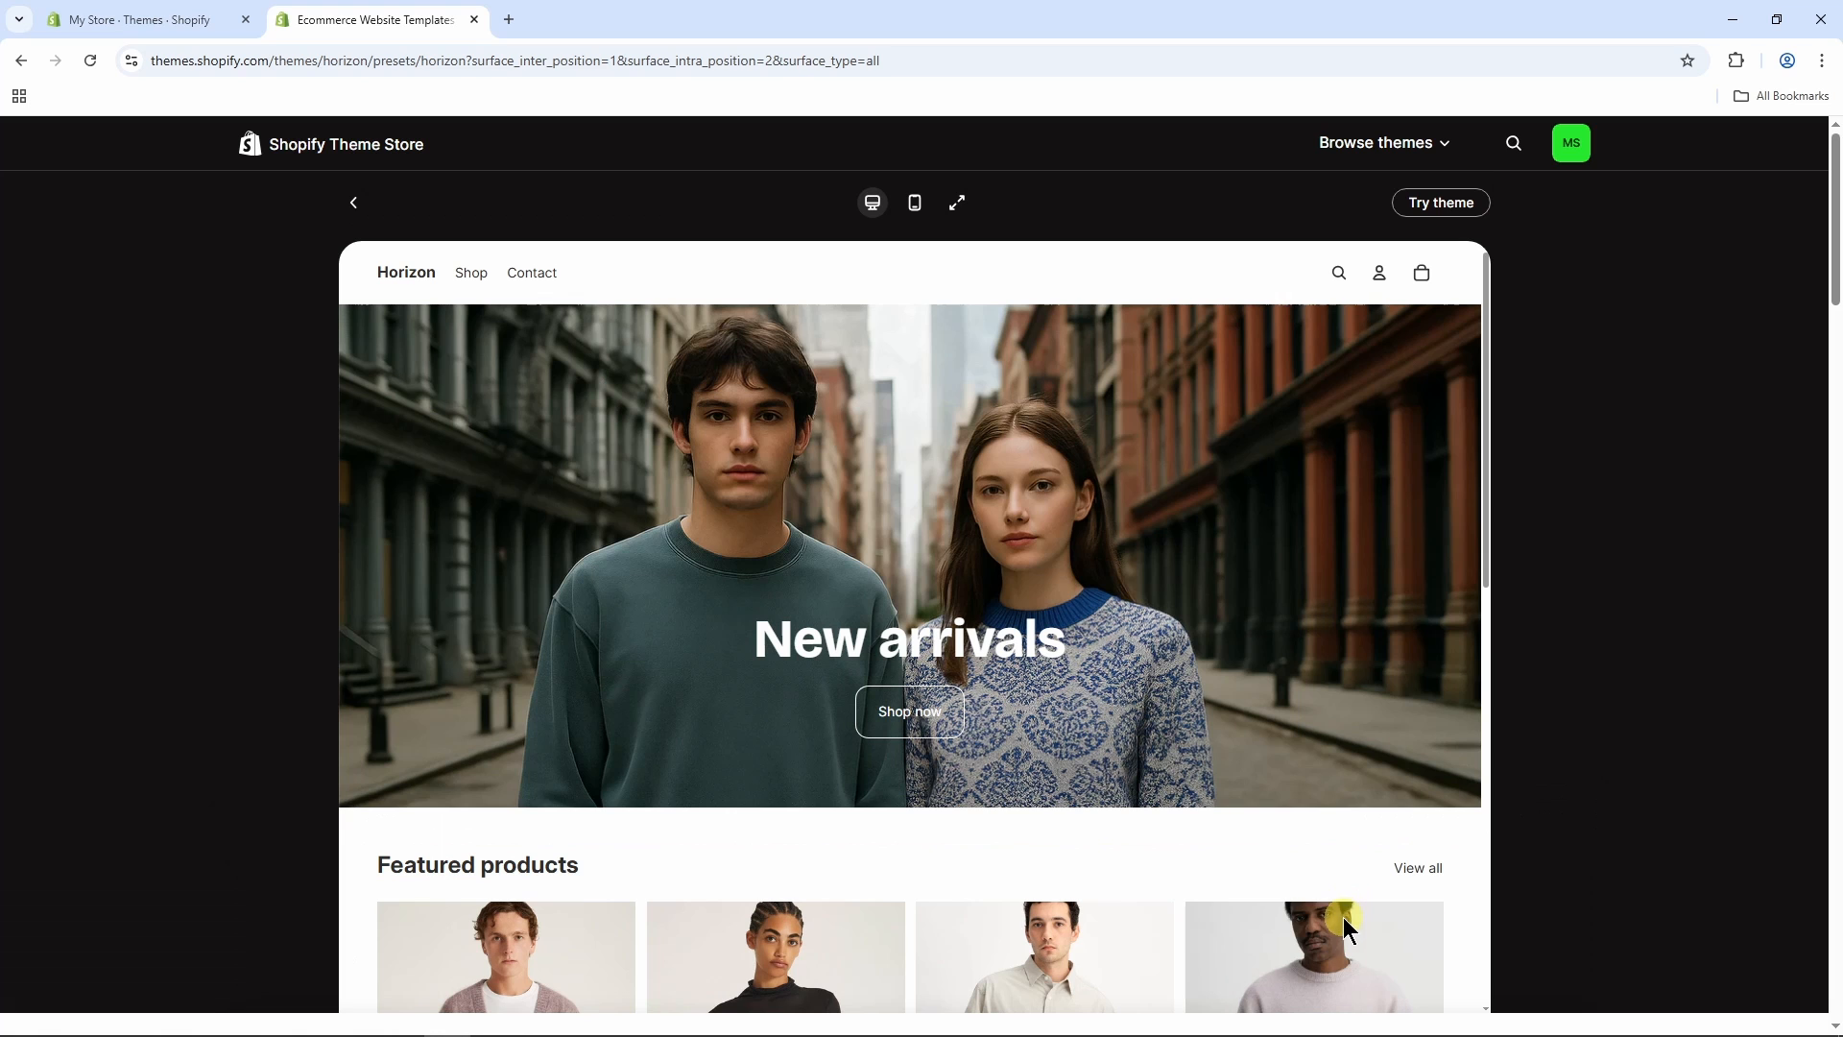
pyautogui.scroll(-10, 1072, 510)
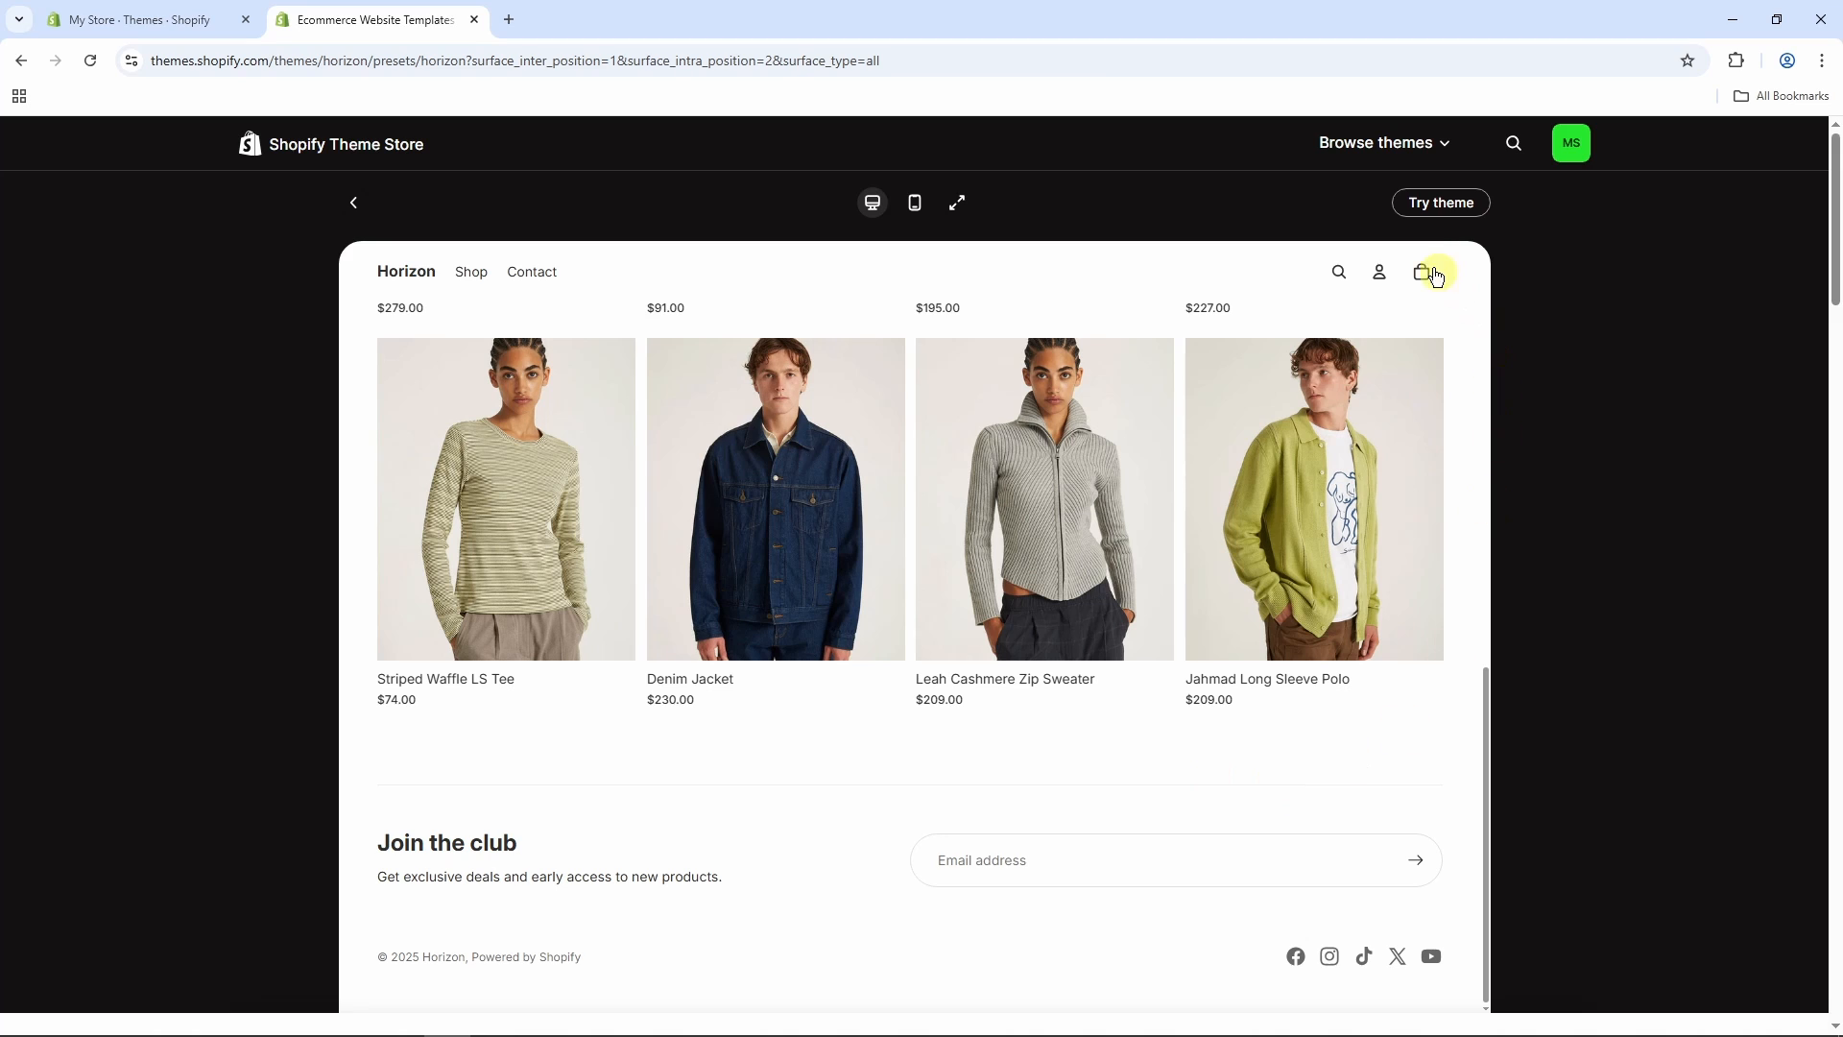
# - Add the Horizon theme to the store's theme library and publish it as the current theme
pyautogui.click(1437, 211)
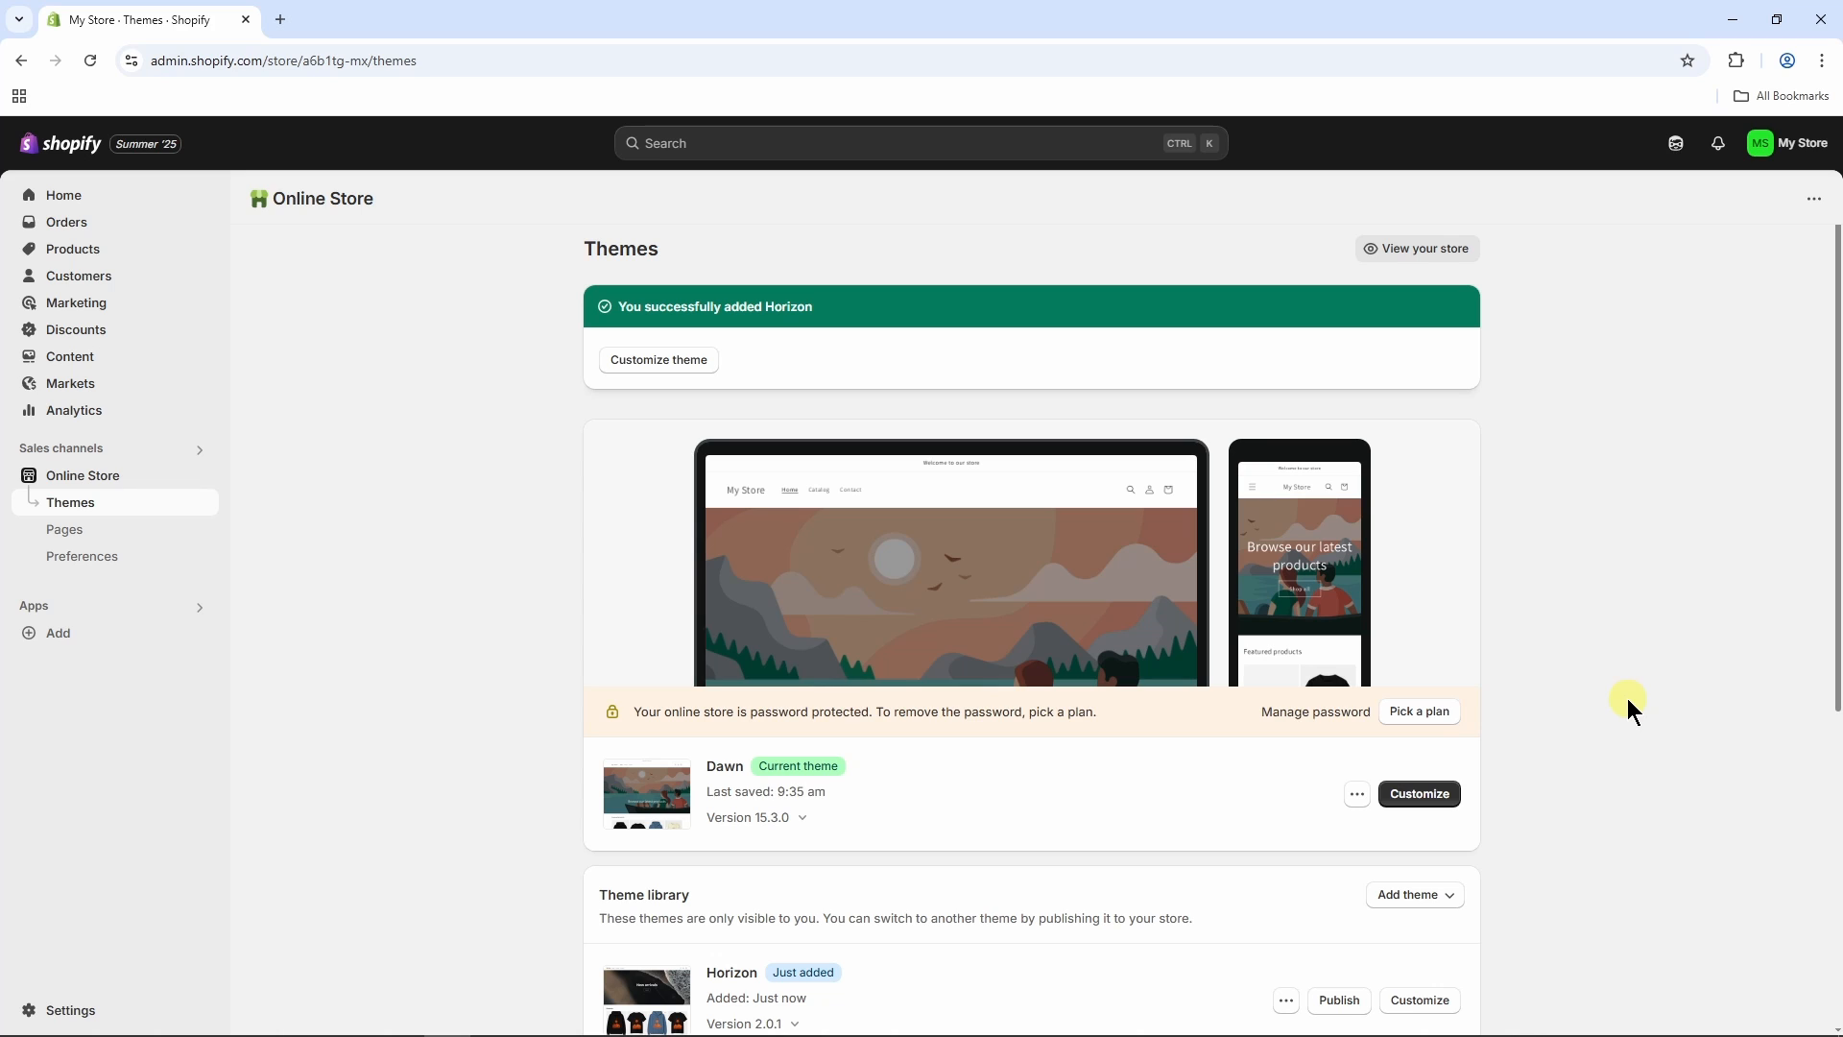
pyautogui.scroll(-2, 1627, 698)
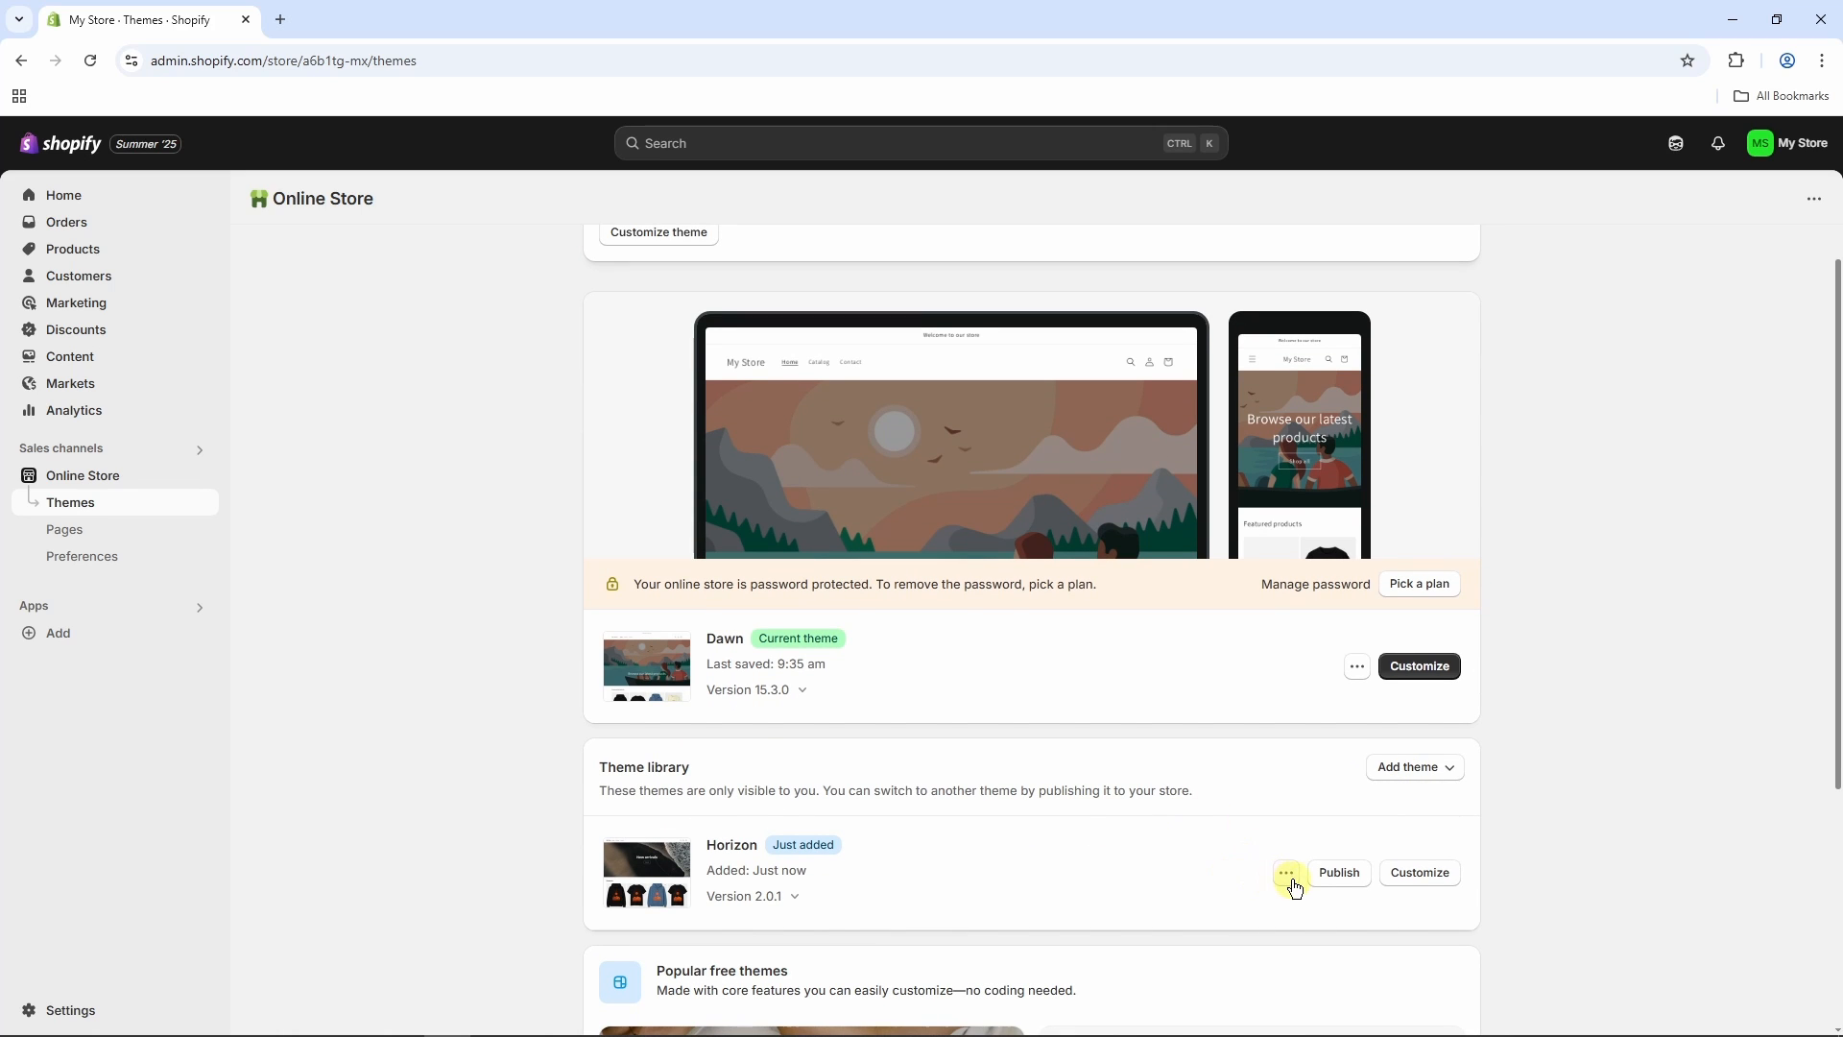
pyautogui.click(1339, 872)
pyautogui.click(1169, 737)
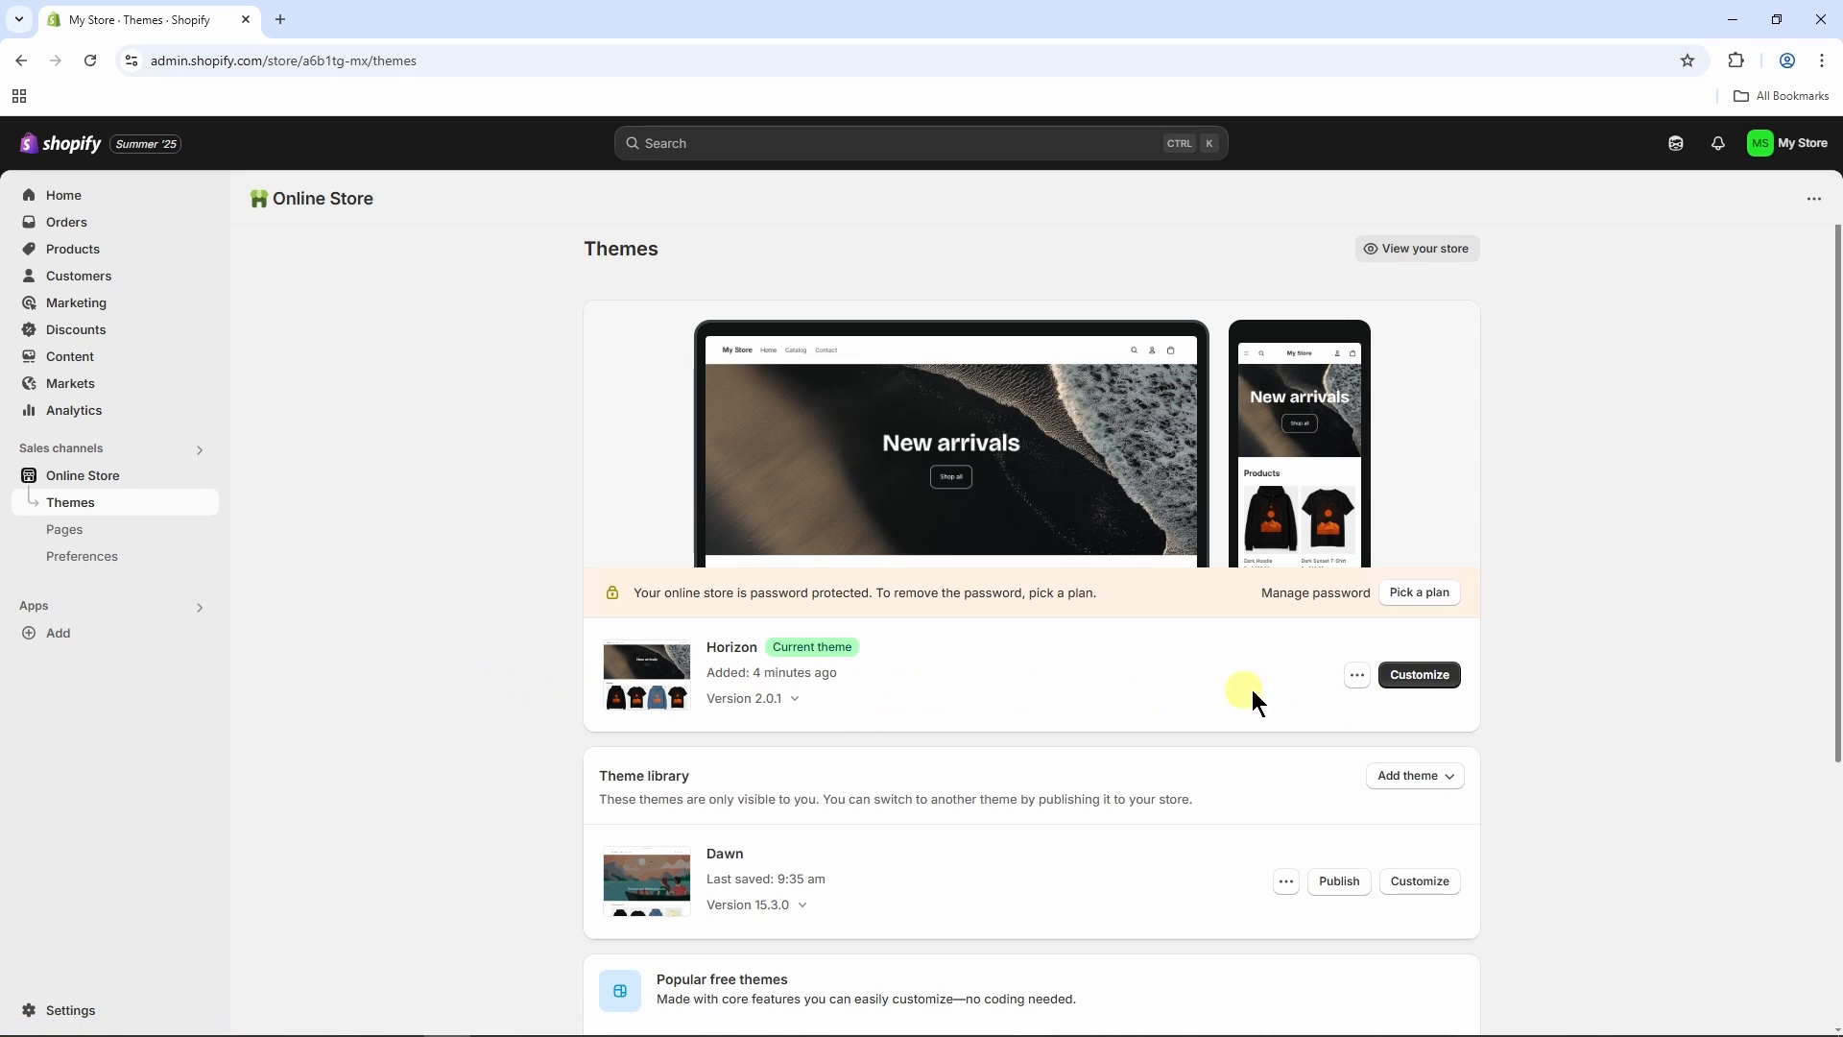
# - Open the Horizon theme for customization and switch the editor to the Default product template
pyautogui.click(1420, 675)
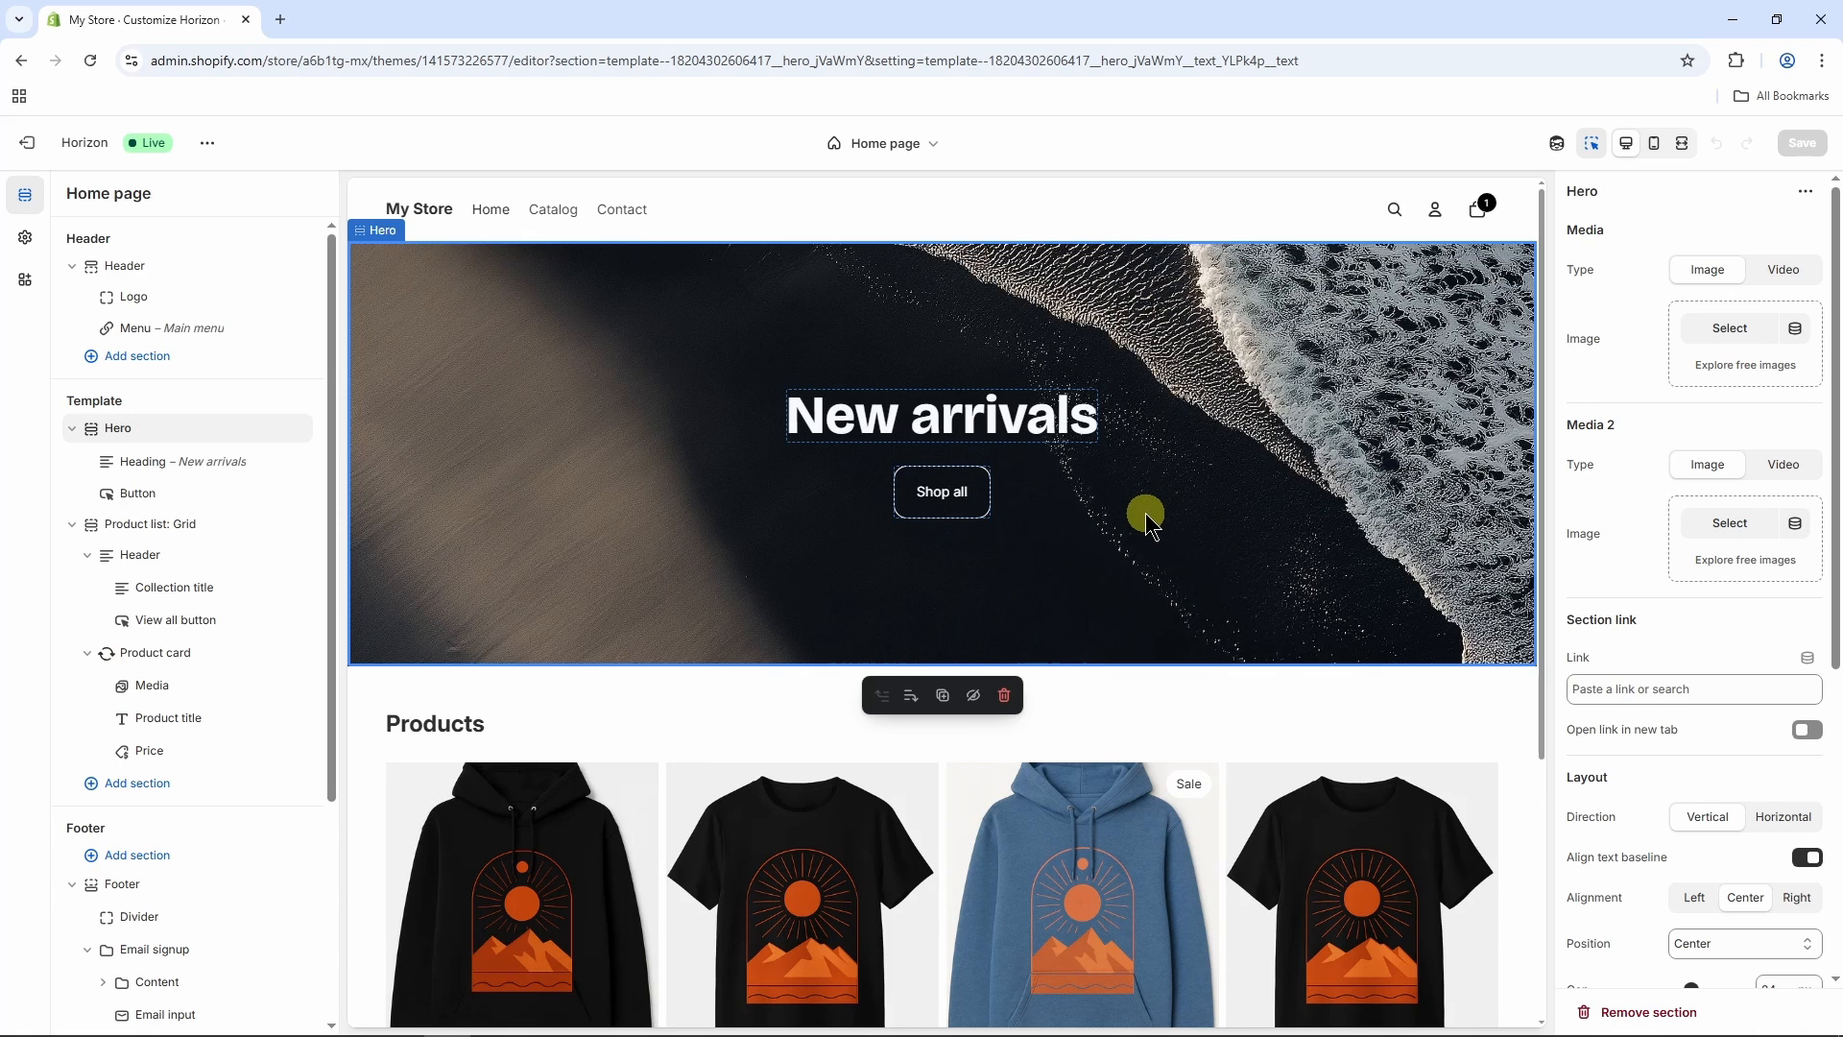
pyautogui.click(899, 155)
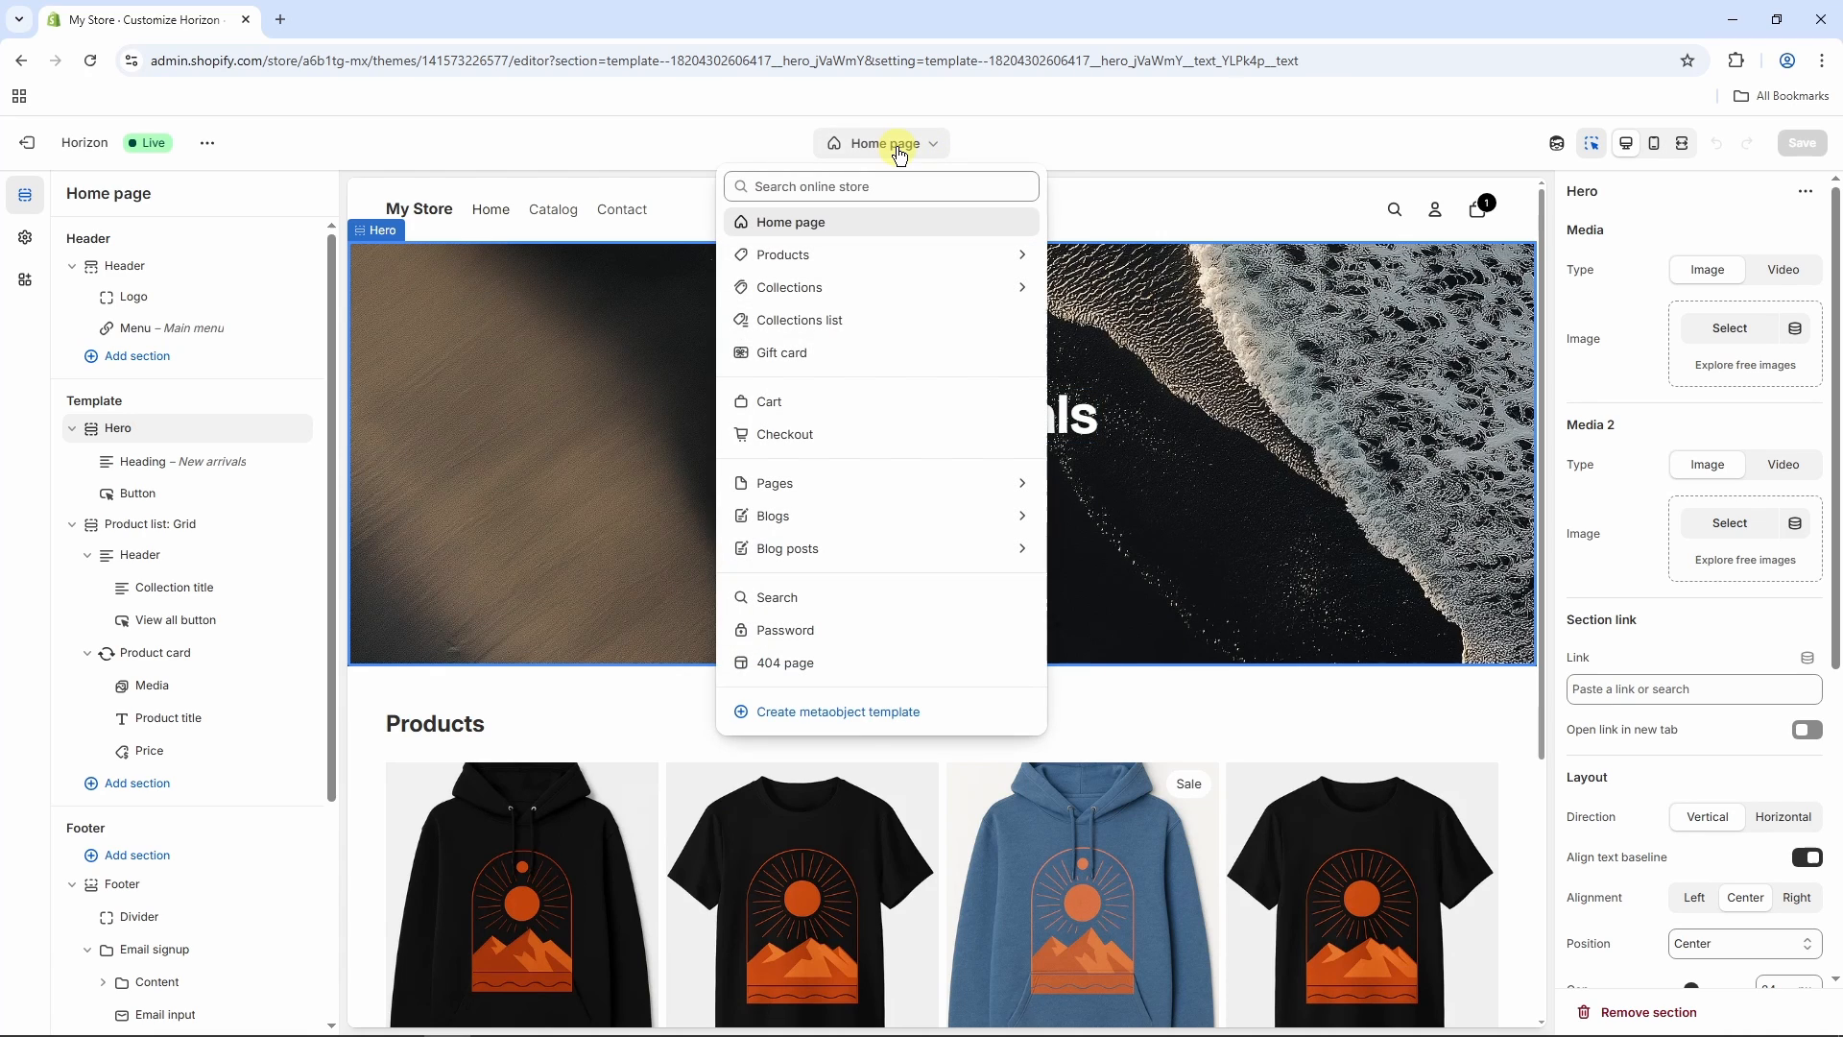
pyautogui.click(830, 259)
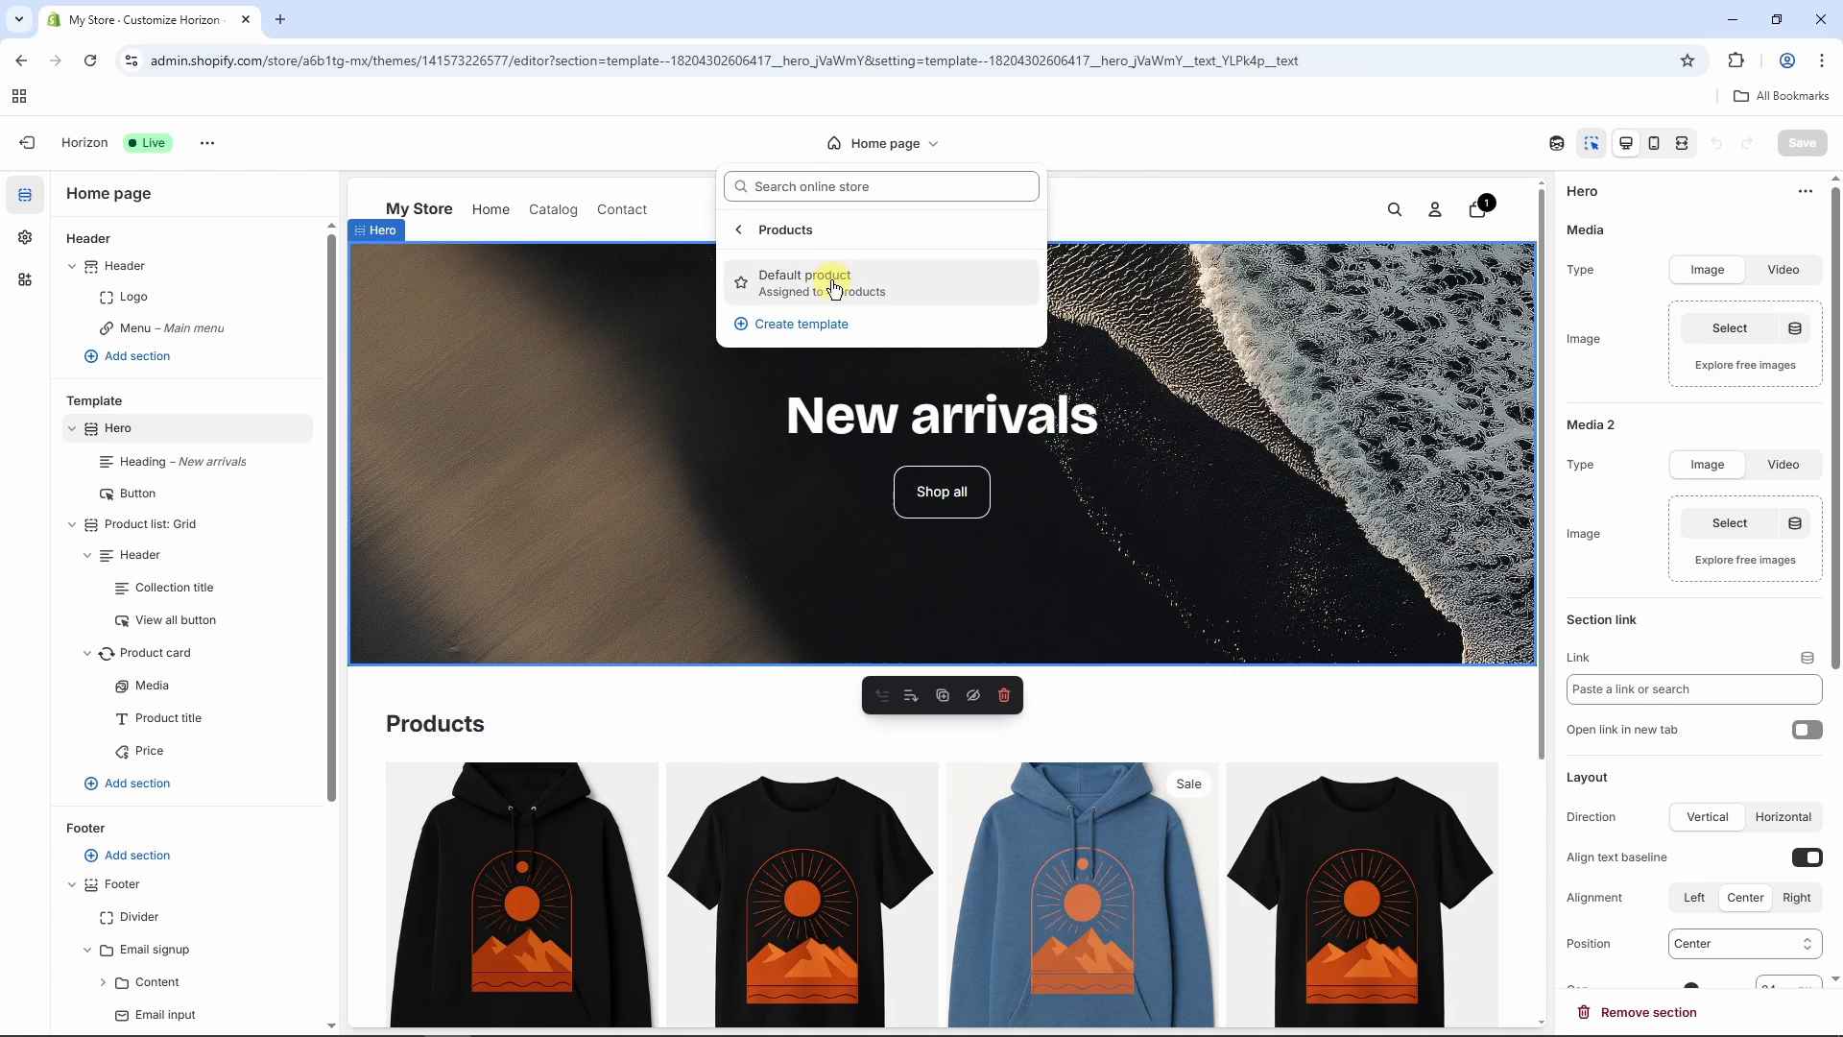
pyautogui.click(831, 280)
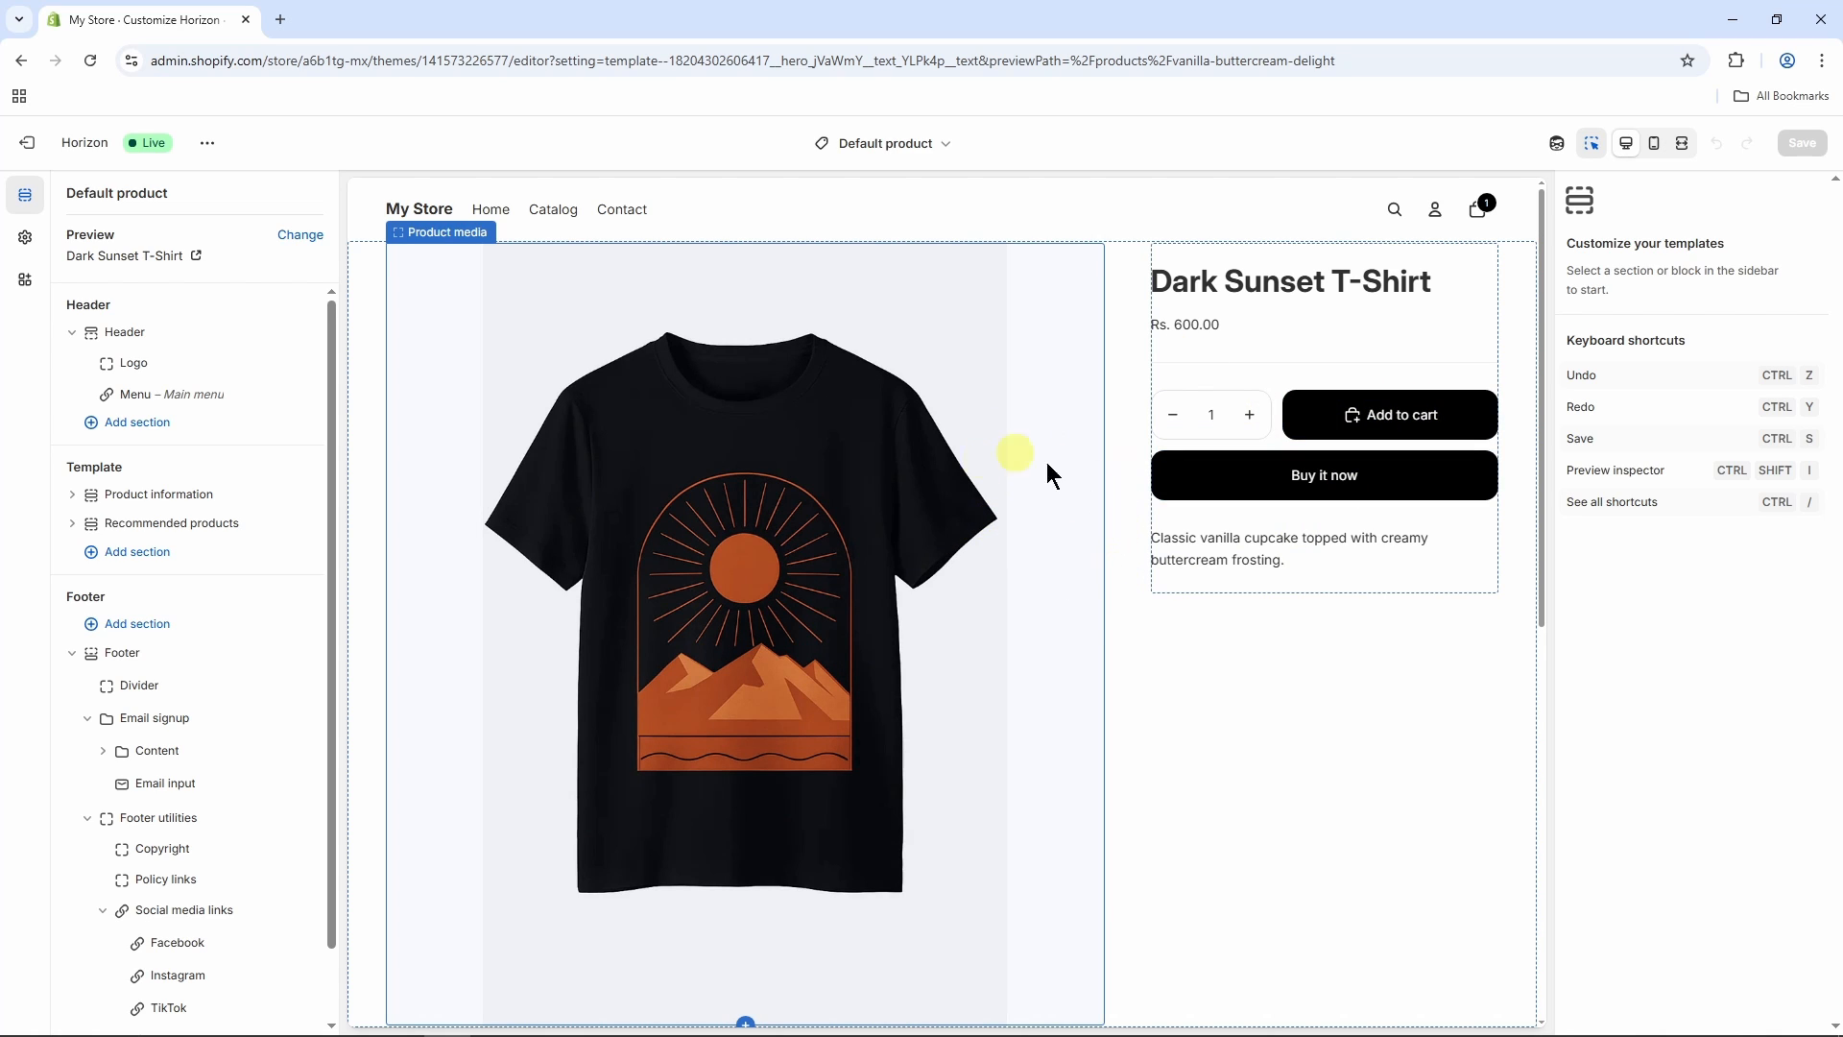
# - Switch the editor to the Home page template and change the Hero heading text to "Learnlite Express"
pyautogui.click(914, 148)
pyautogui.click(822, 222)
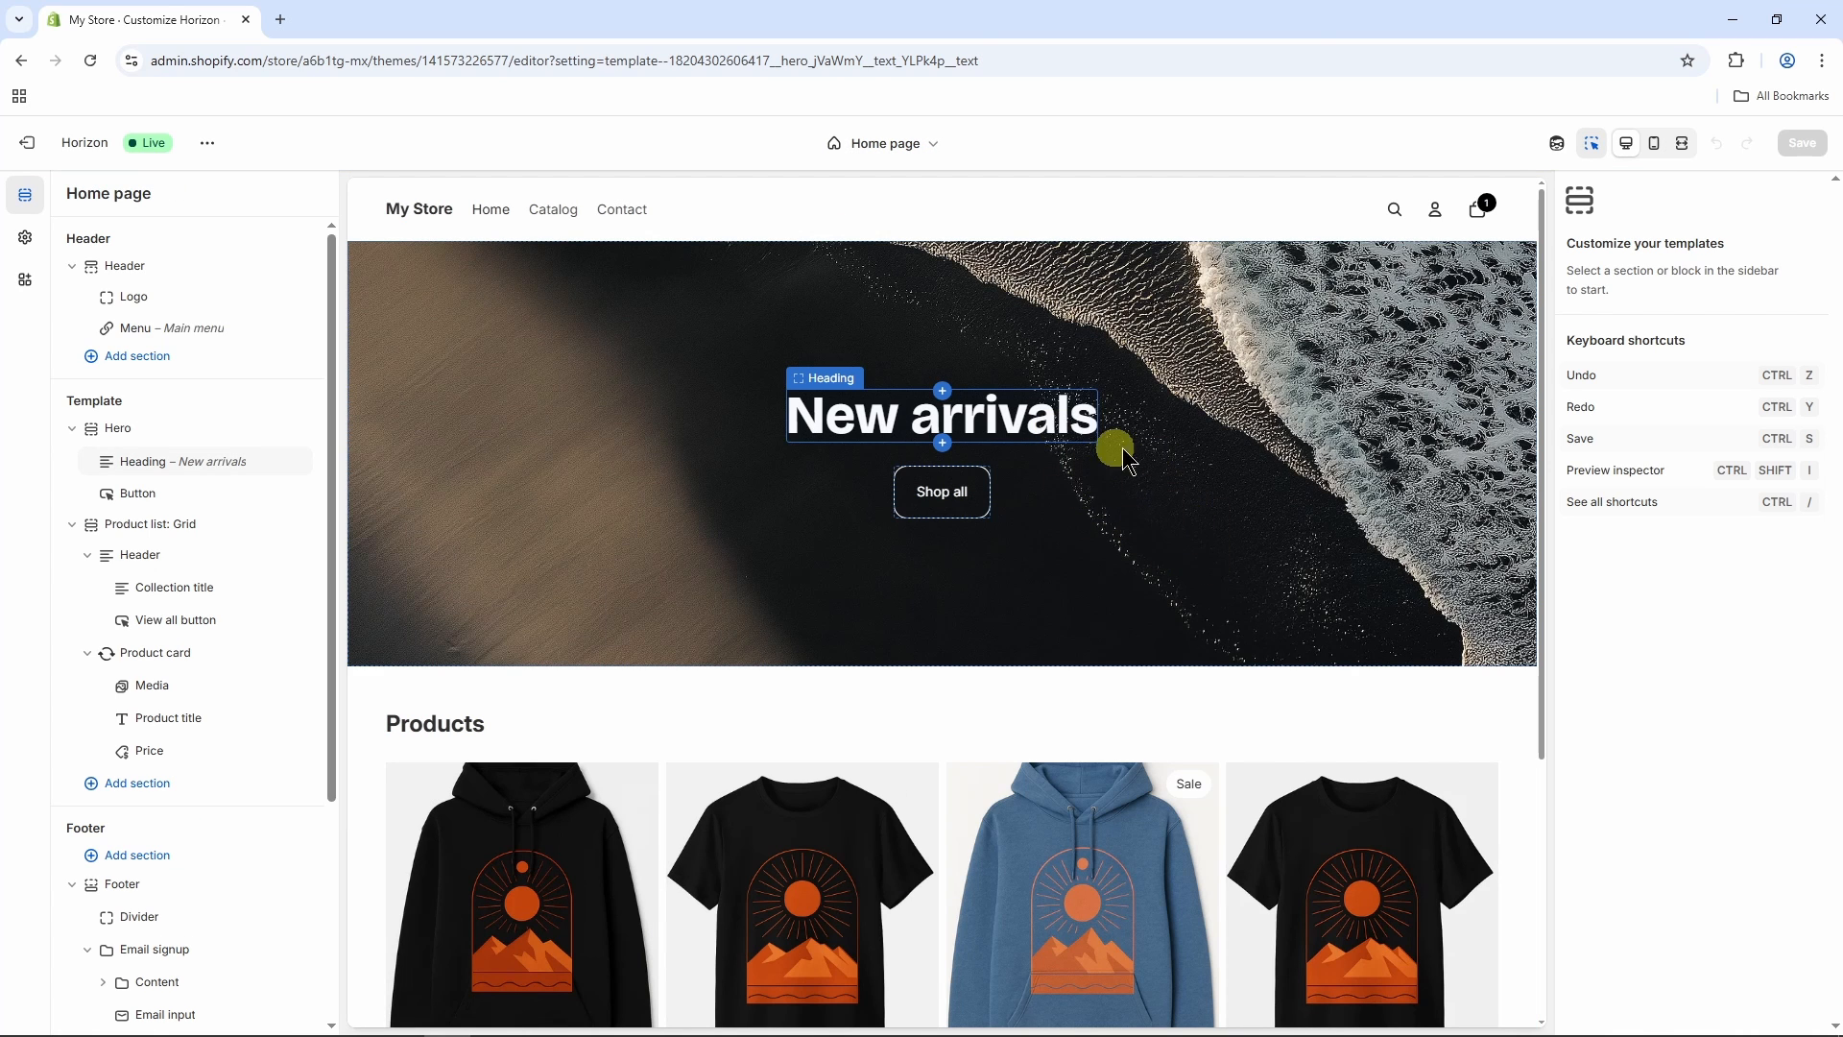
pyautogui.click(1036, 423)
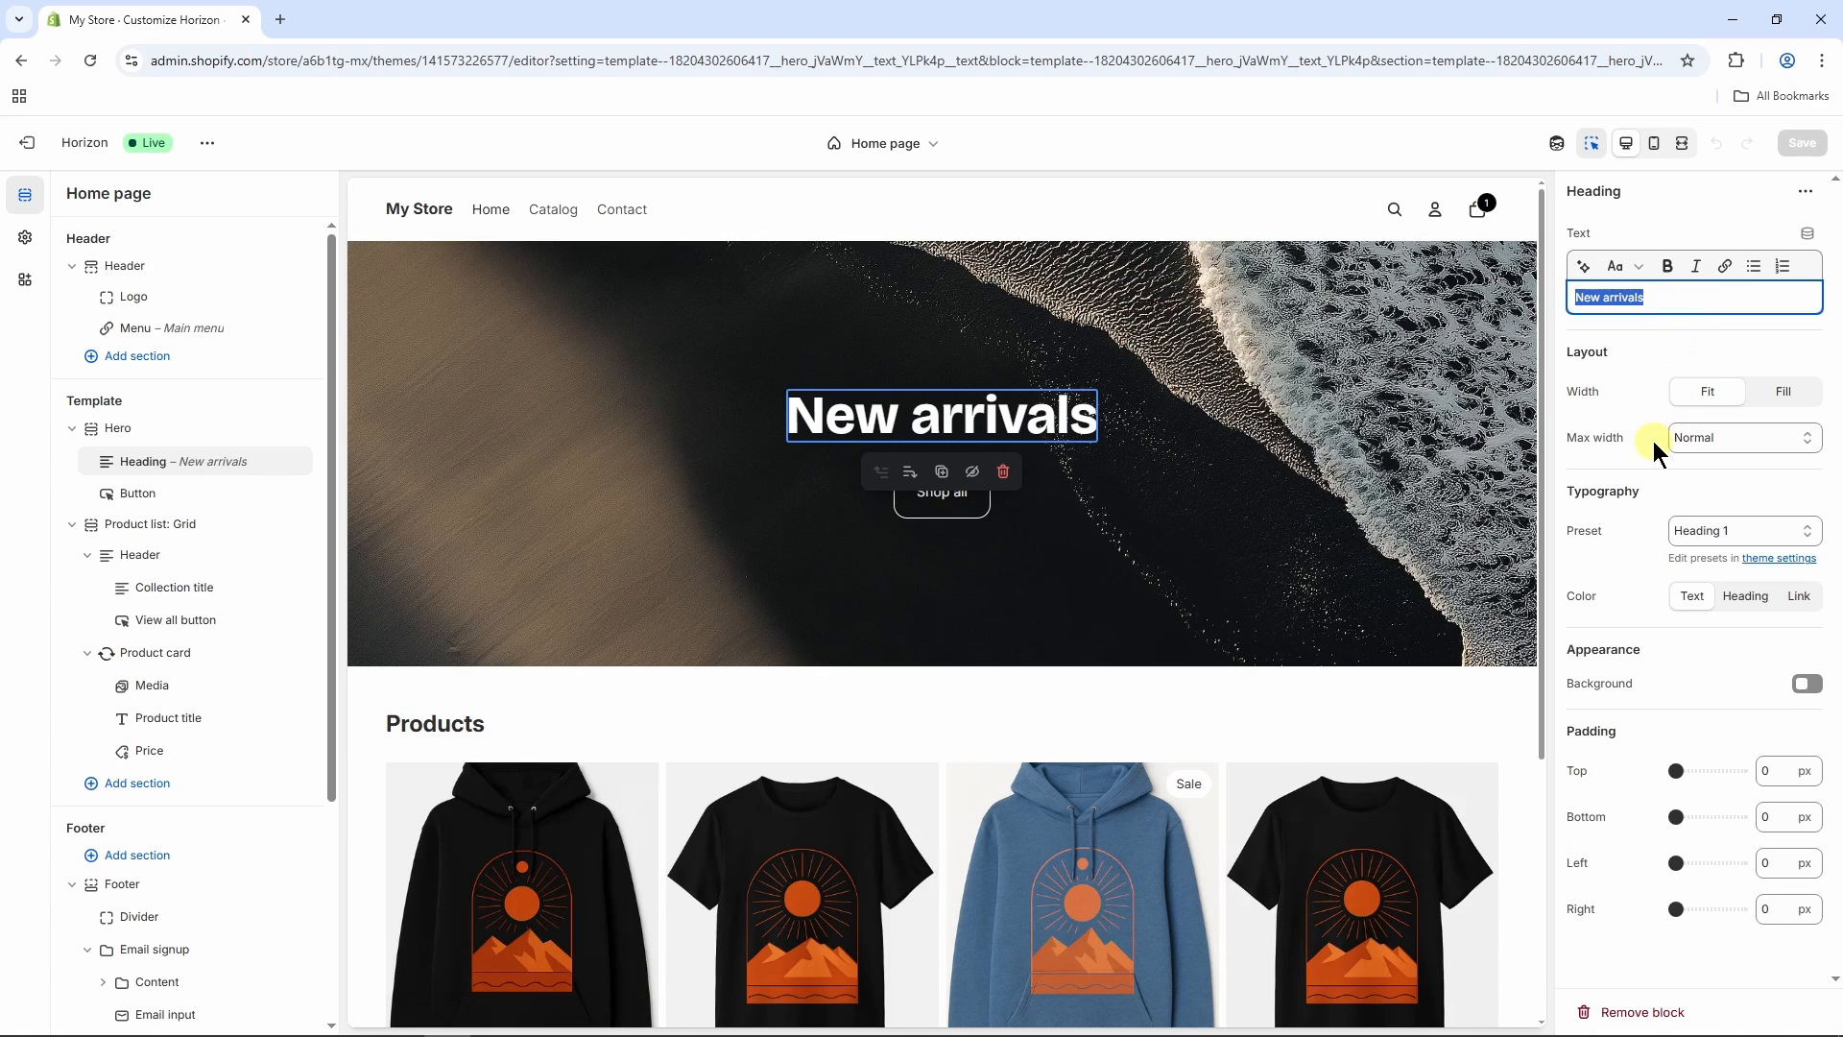
pyautogui.click(1668, 293)
pyautogui.moveTo(1671, 295); pyautogui.dragTo(1570, 306)
pyautogui.write('Le')
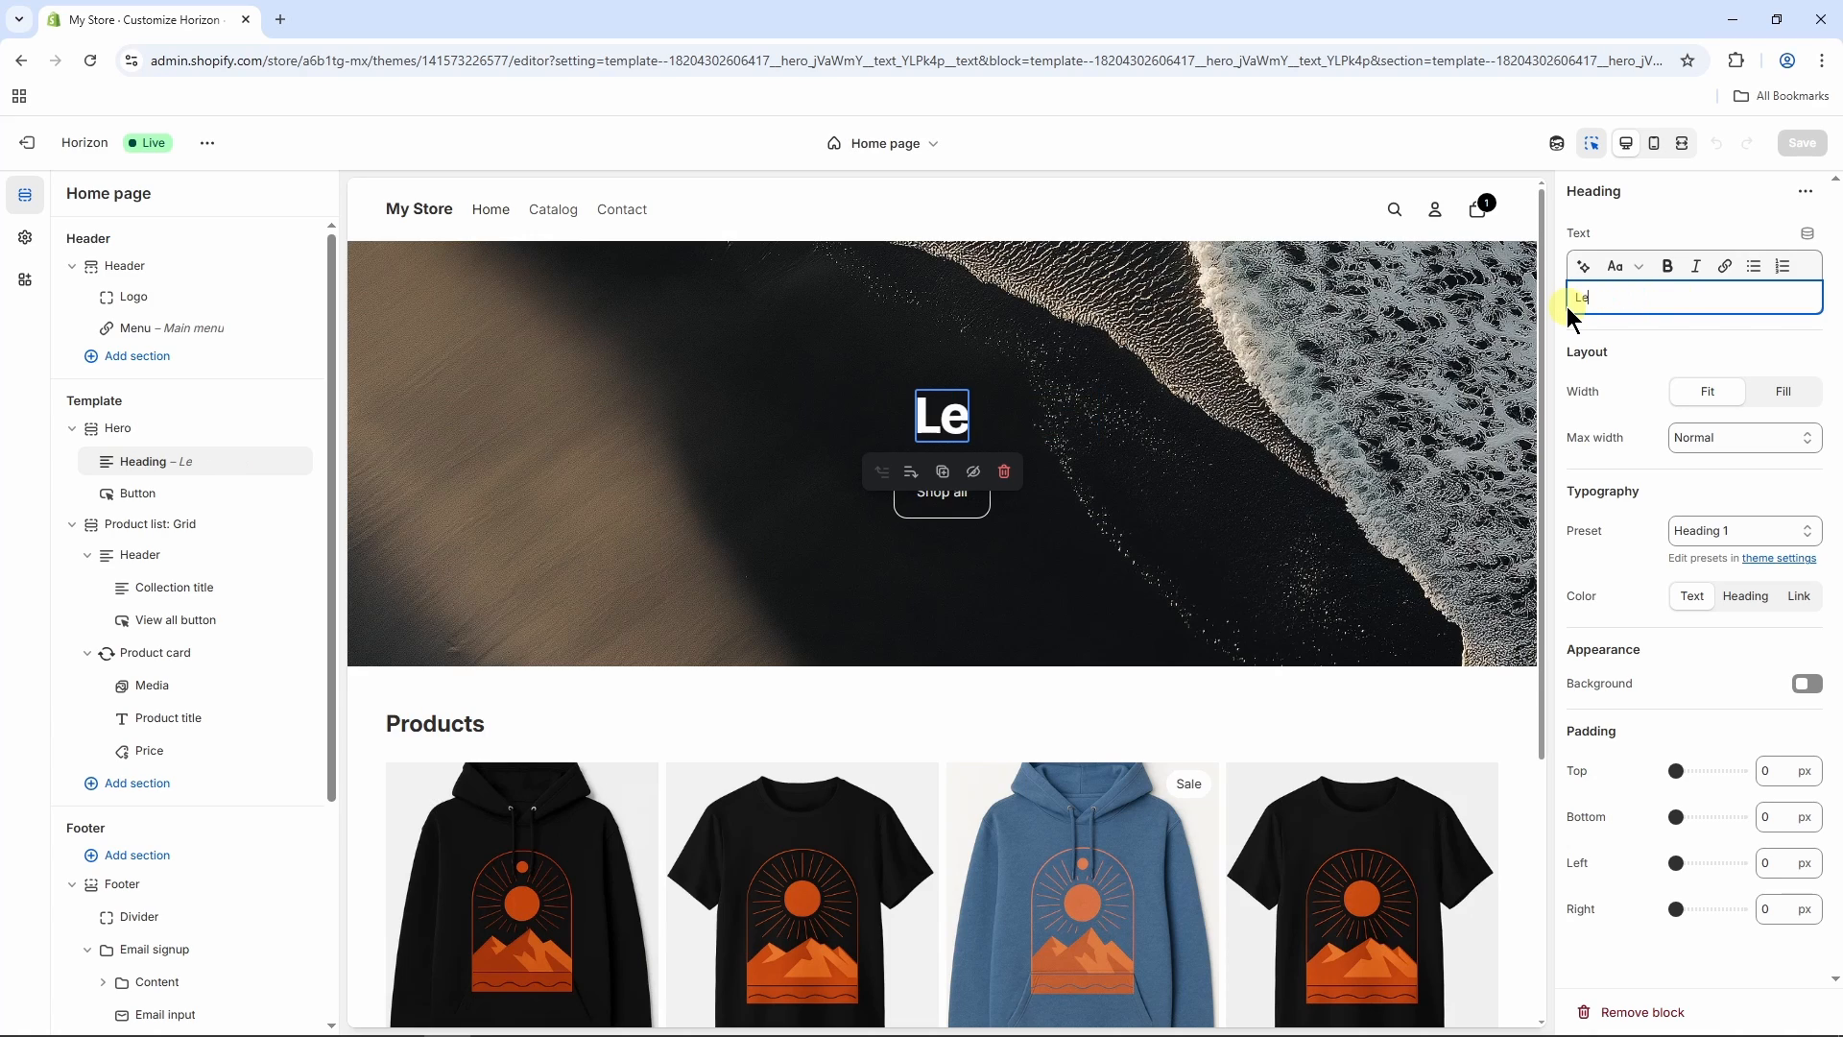
pyautogui.write('arnlite')
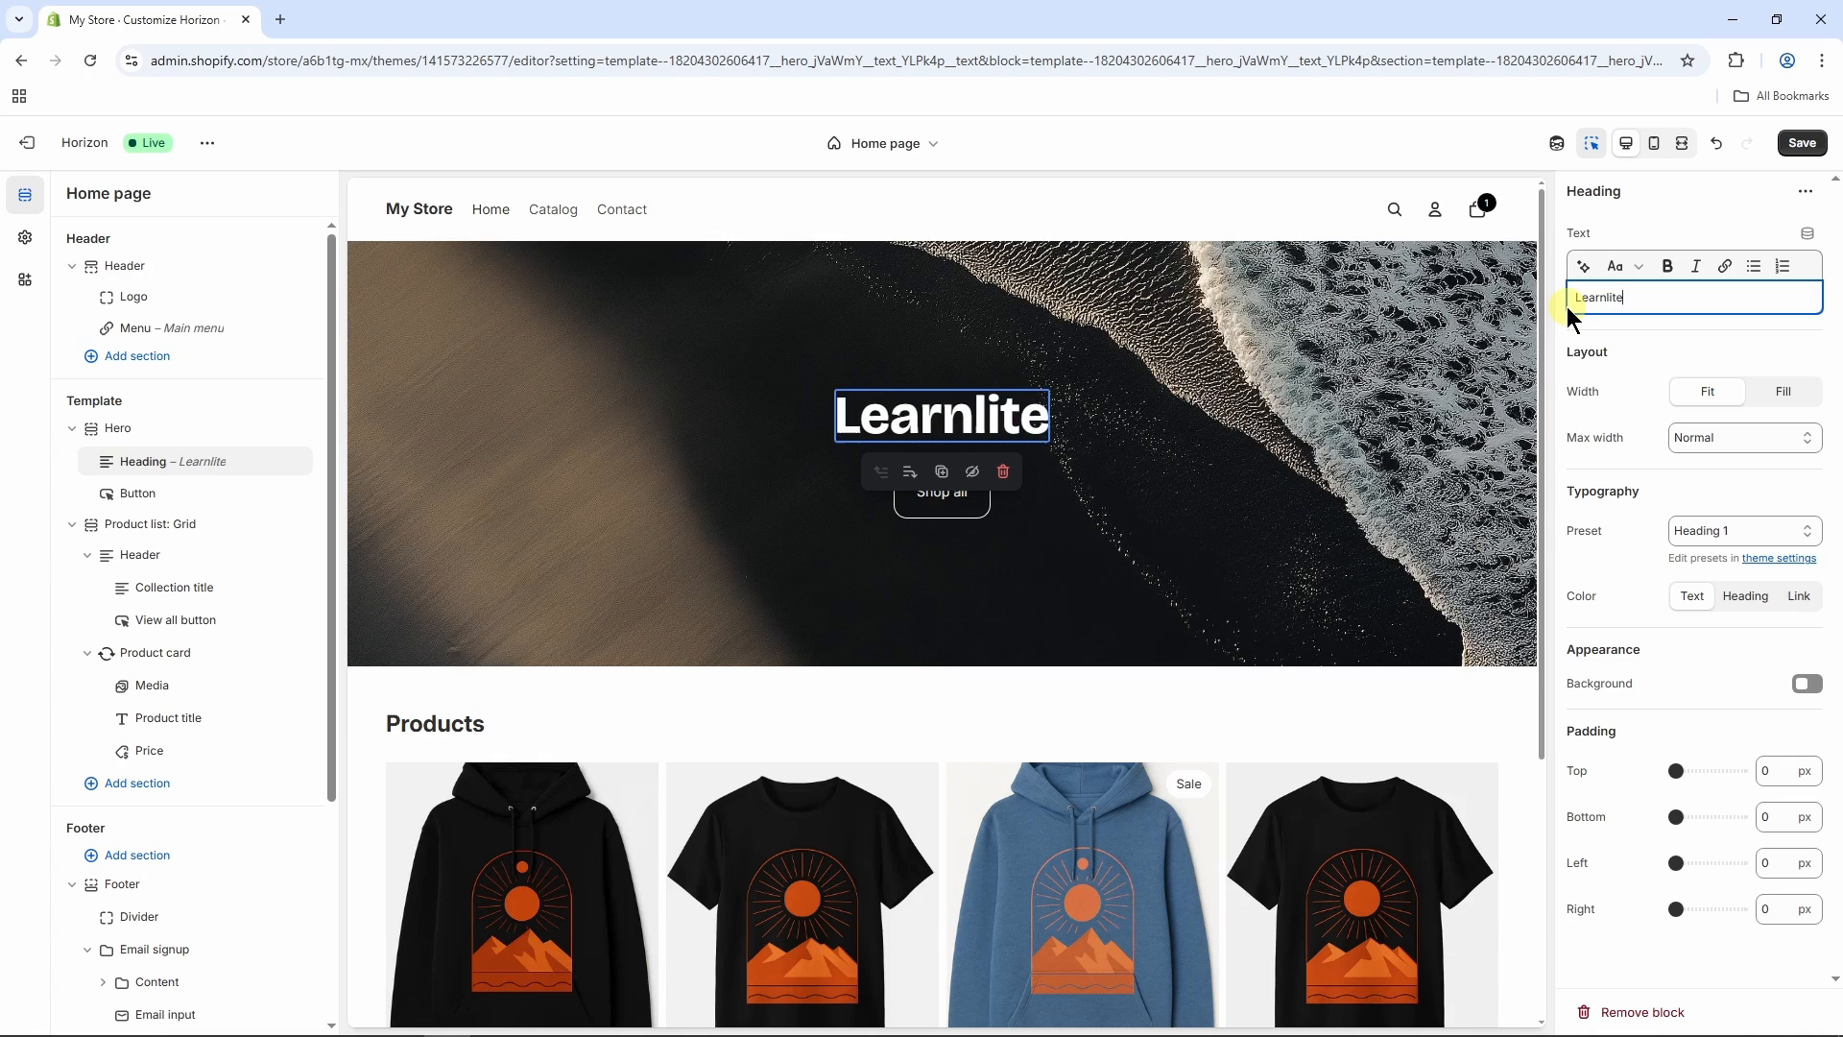
pyautogui.write(' Express')
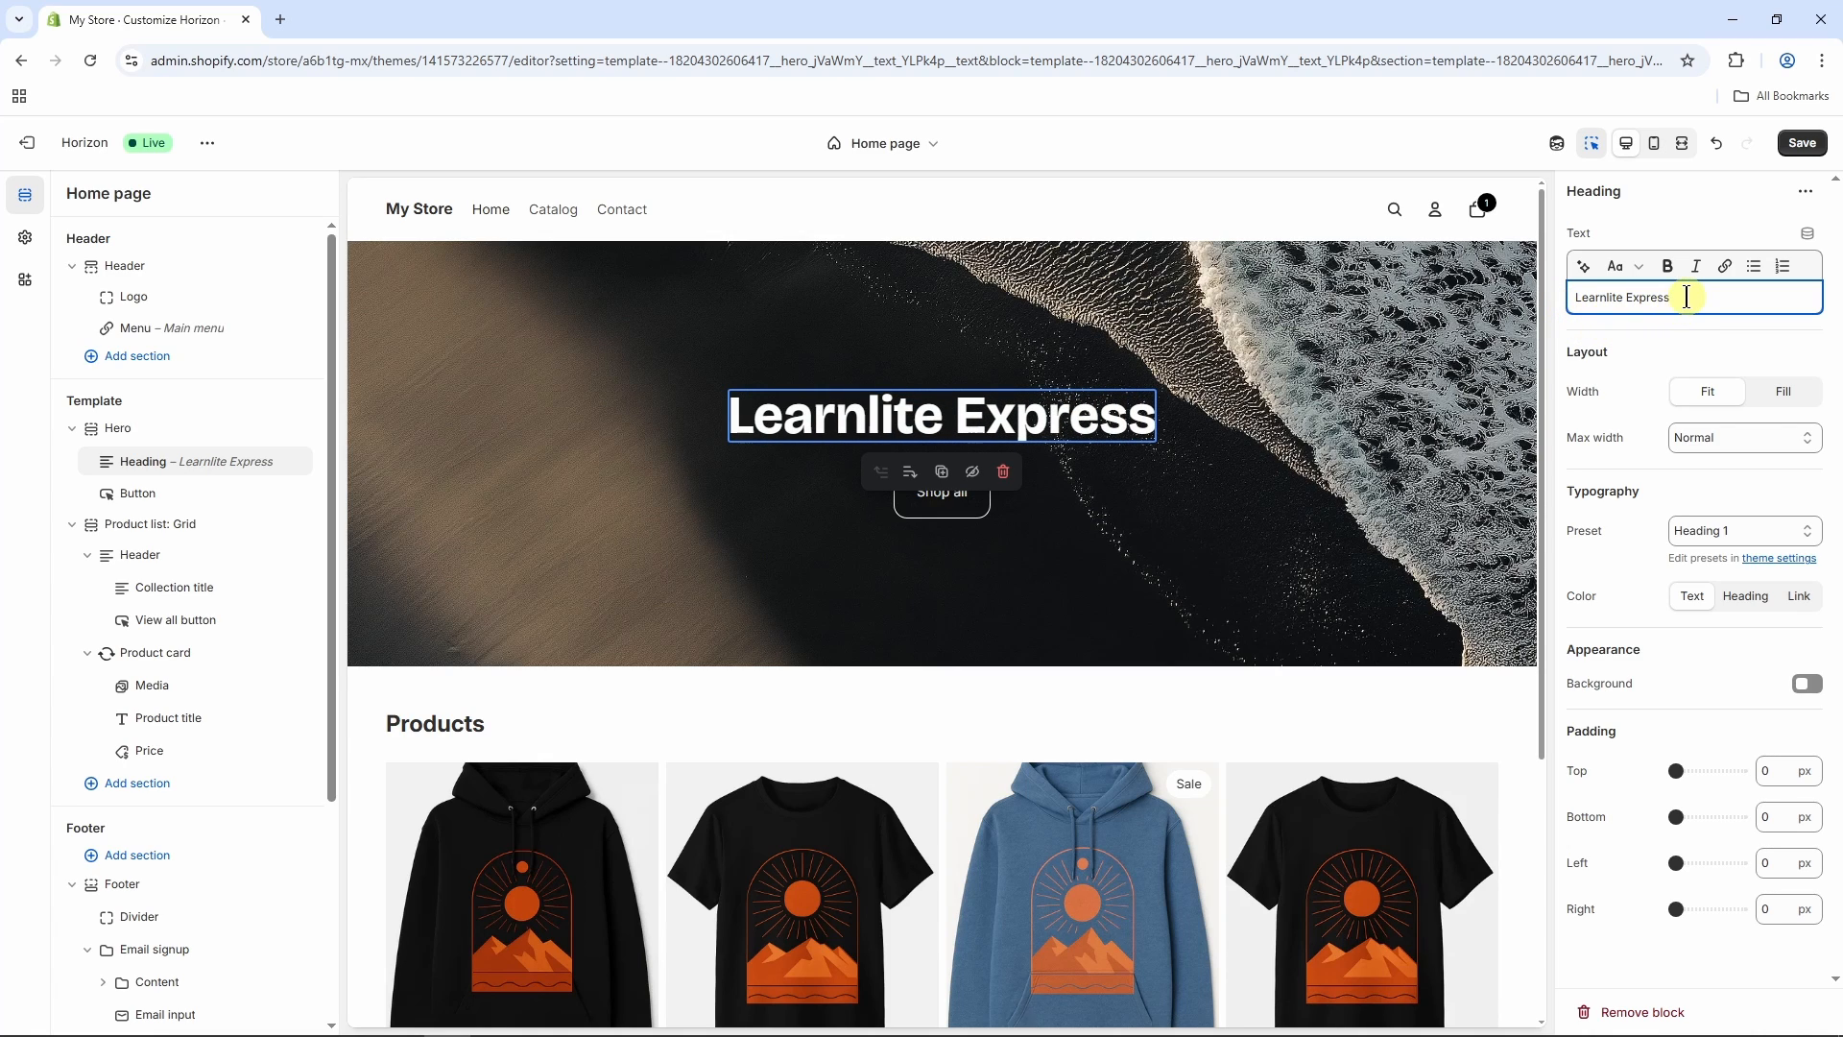
# - Italicize the whole "Learnlite Express" heading in the Hero section
pyautogui.moveTo(1682, 298); pyautogui.dragTo(1572, 297)
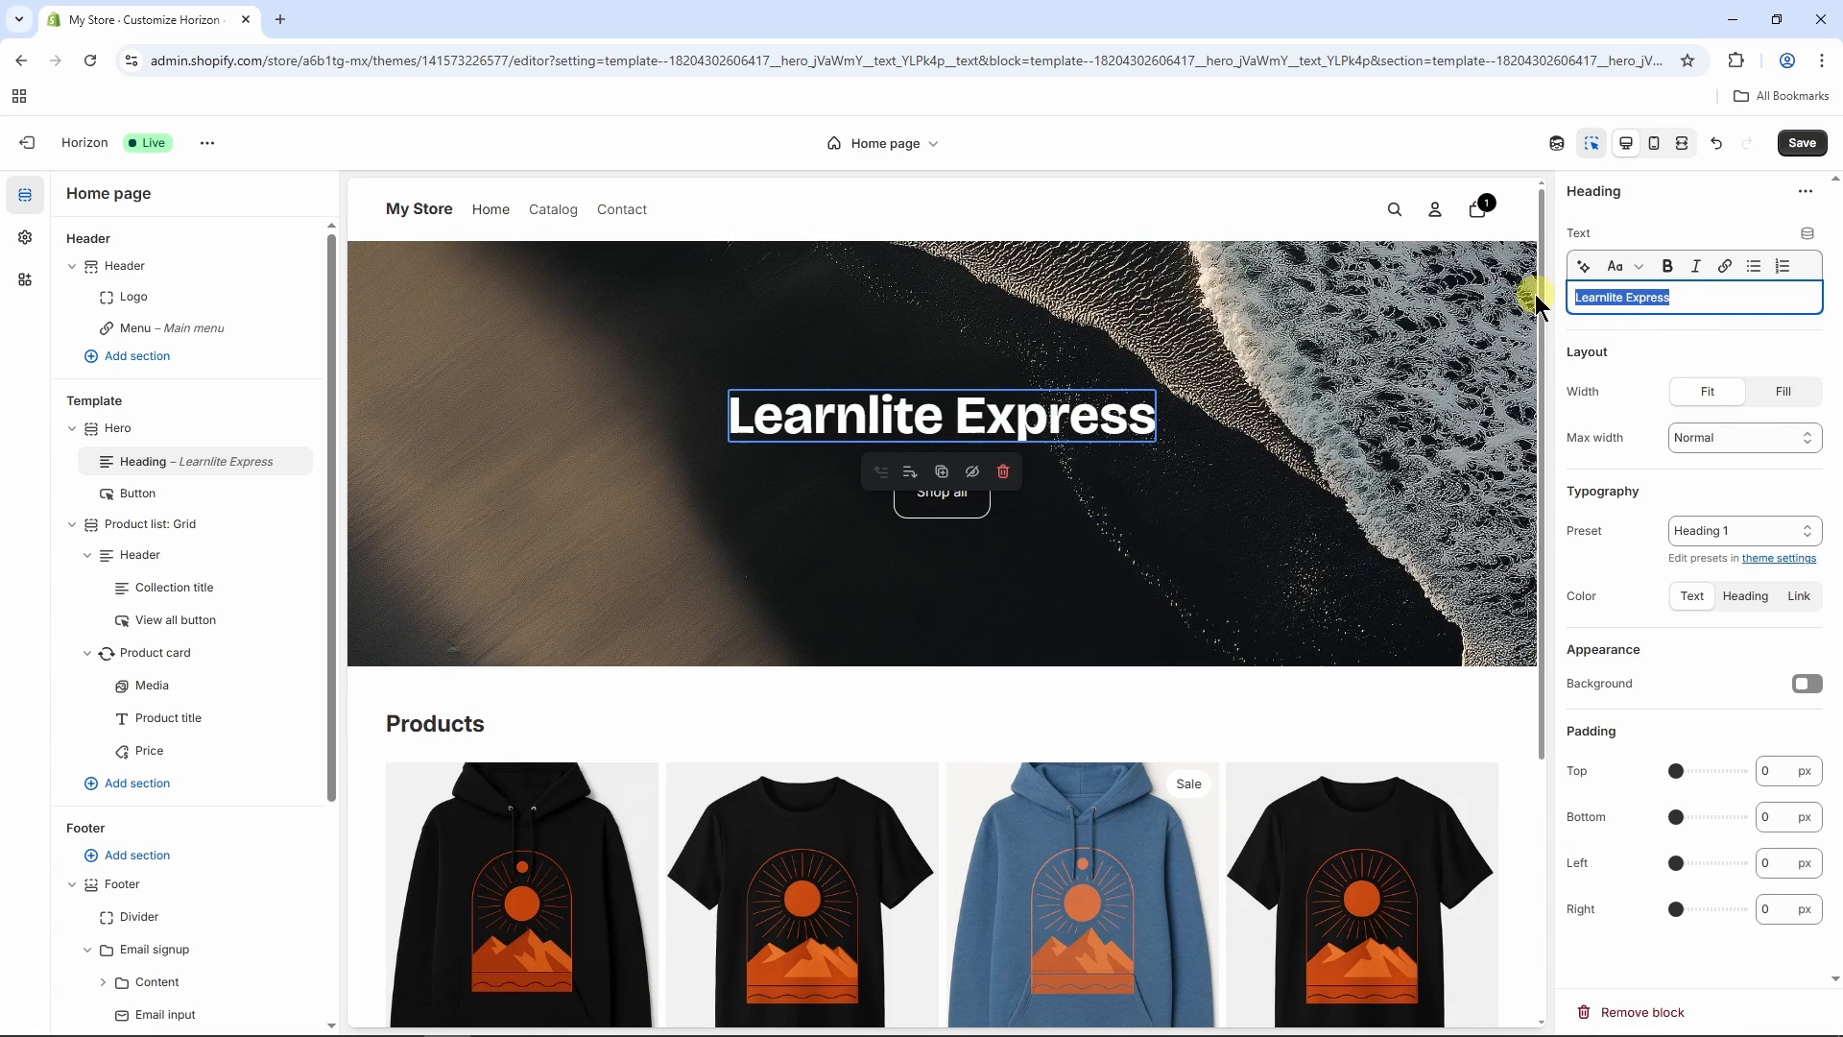
pyautogui.click(1697, 269)
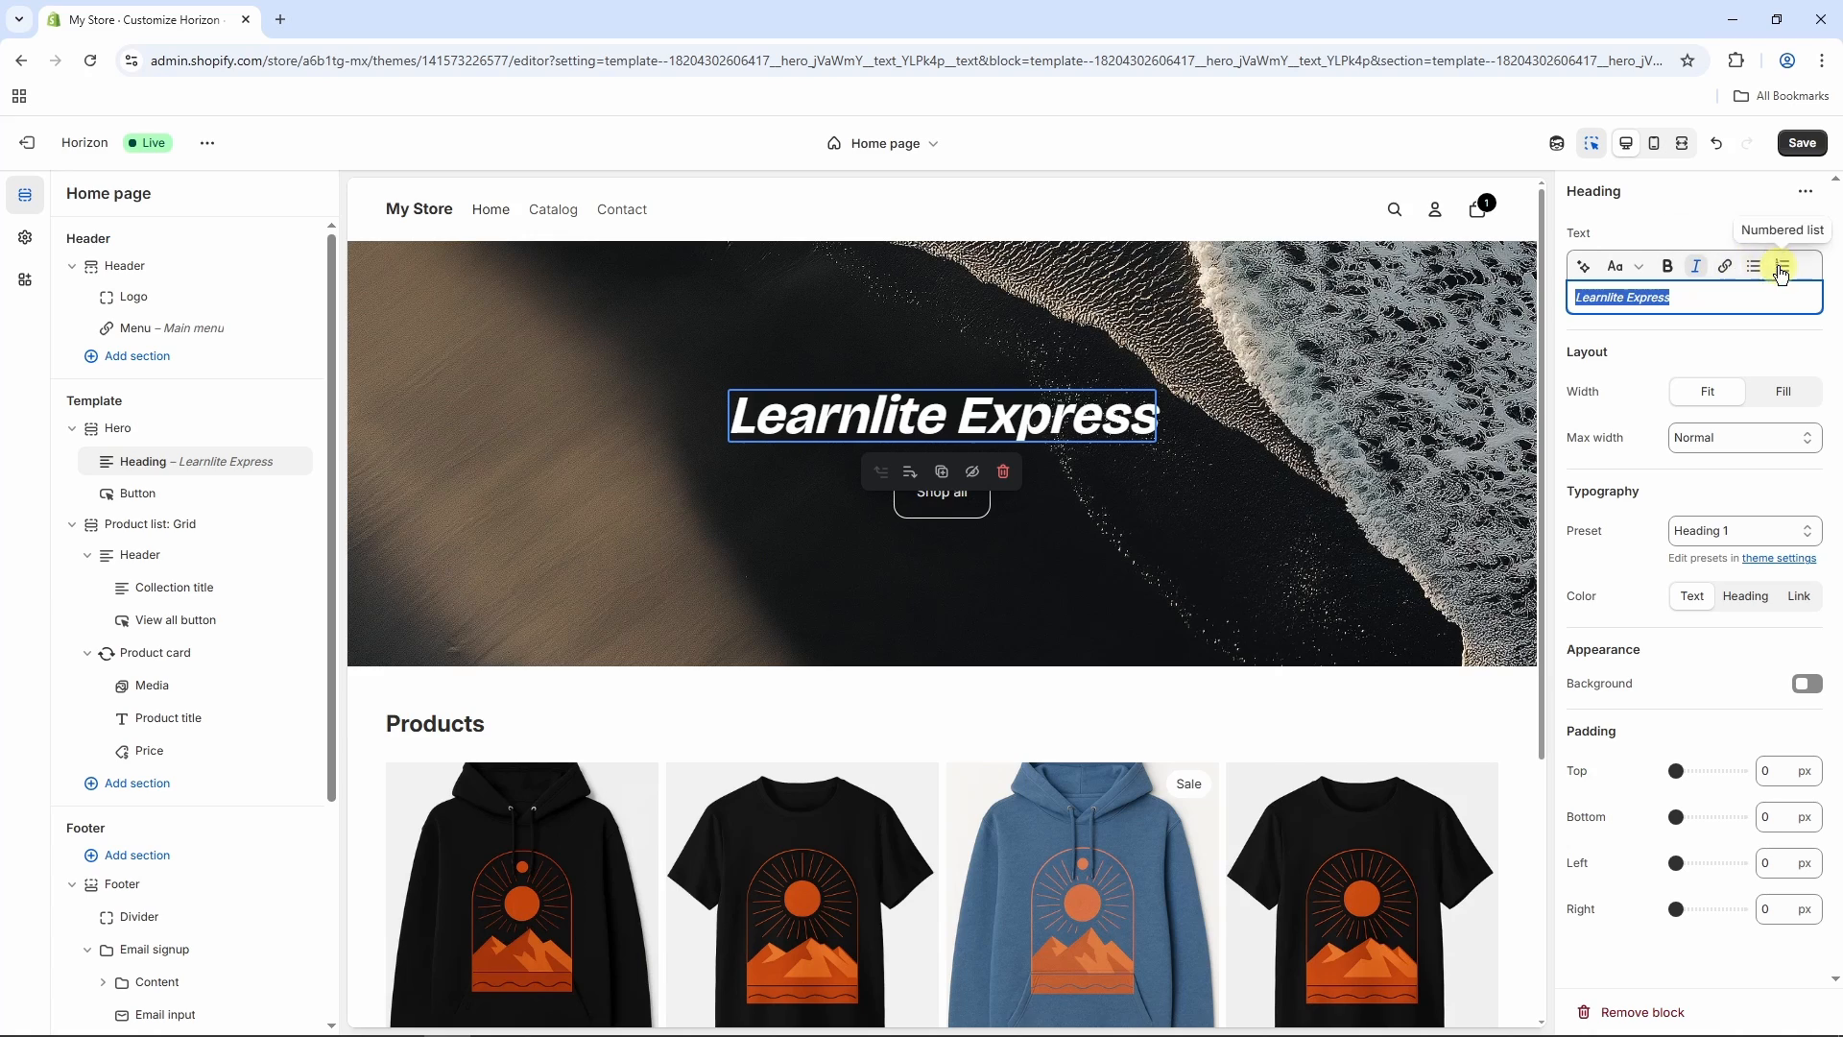
pyautogui.click(1714, 331)
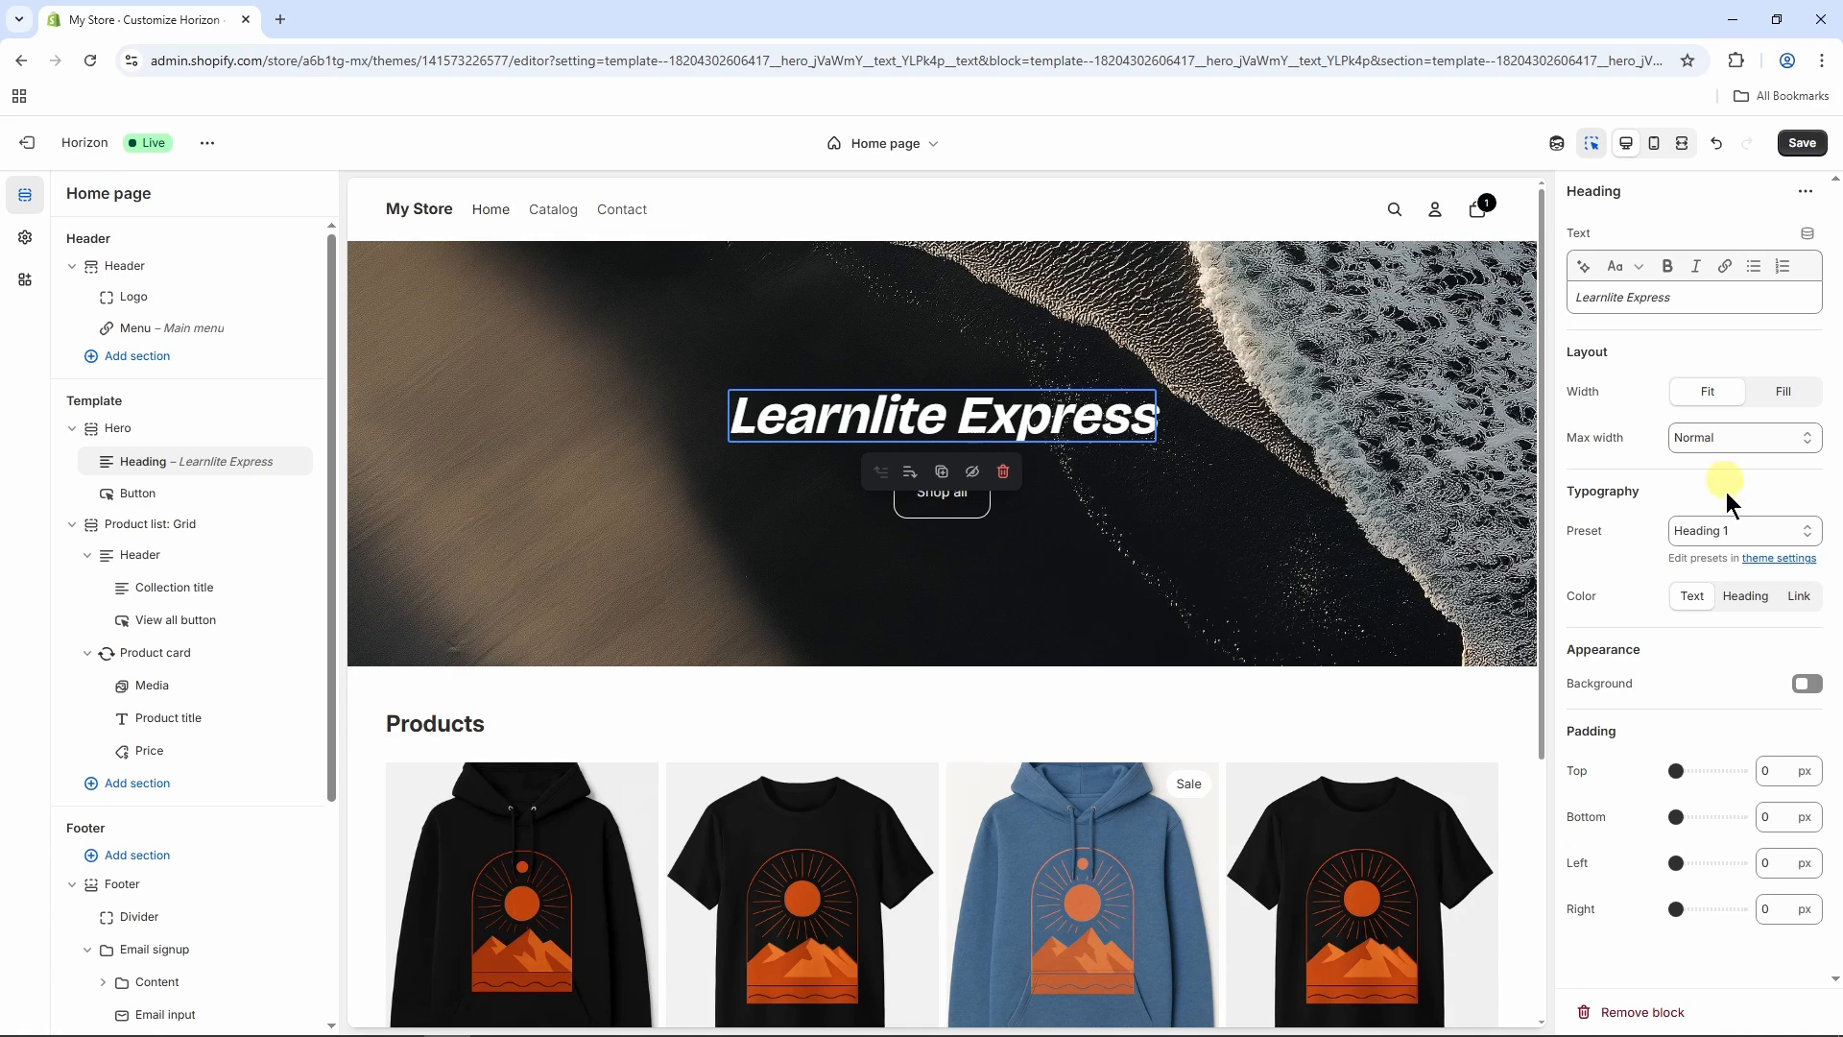
# - Try the Heading 3 preset and a background on the Hero heading, restoring Heading 1 and no background
pyautogui.click(1728, 532)
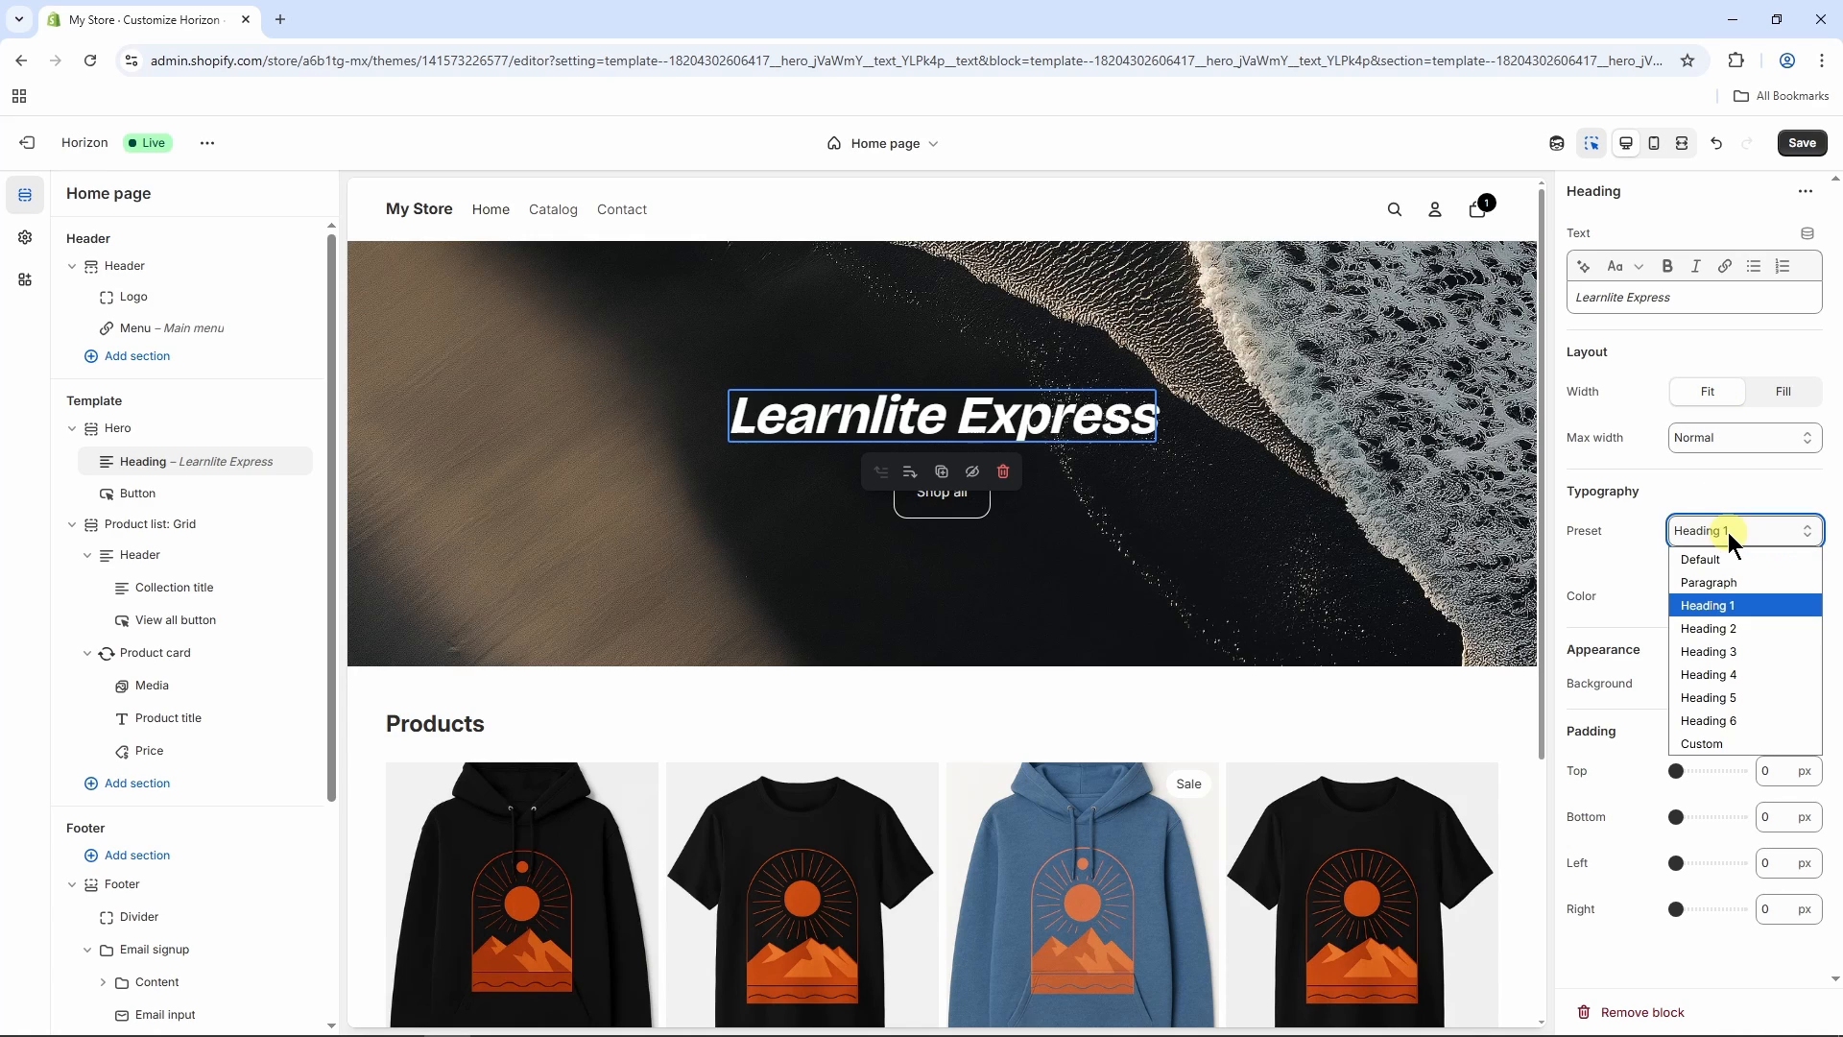
pyautogui.click(1737, 651)
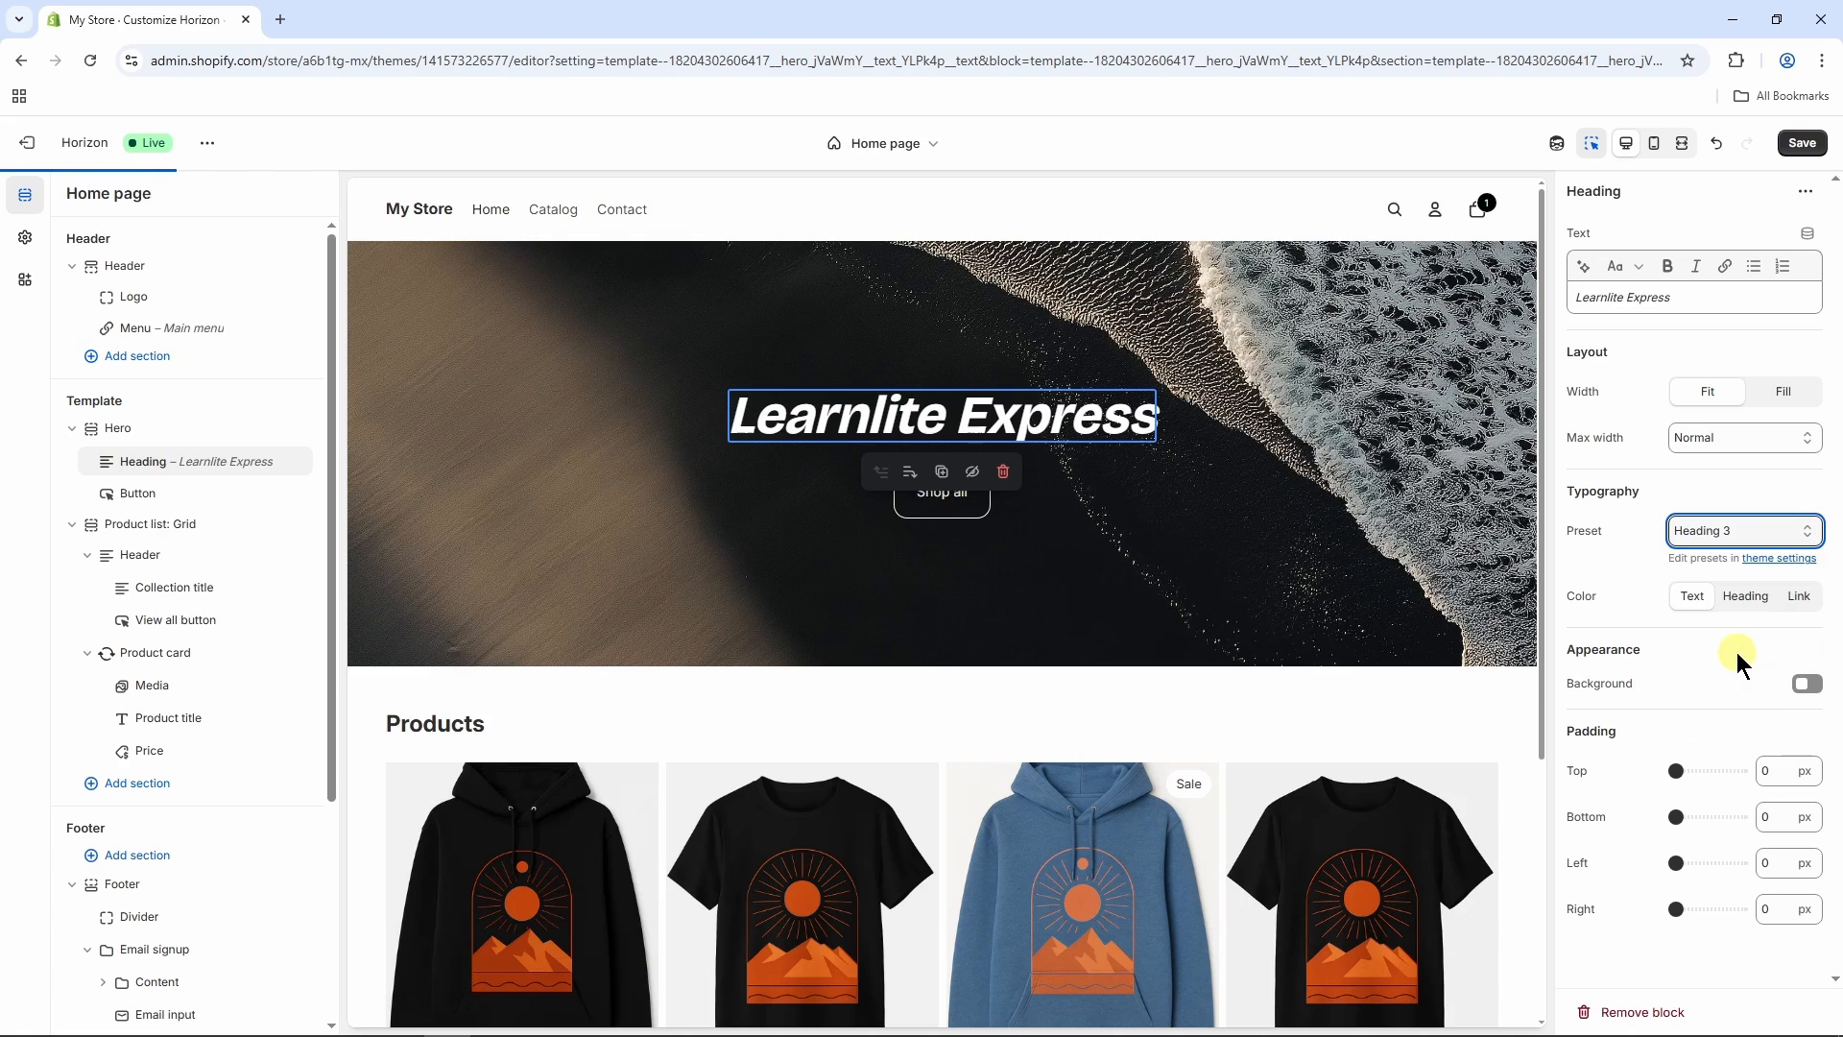
pyautogui.click(1734, 534)
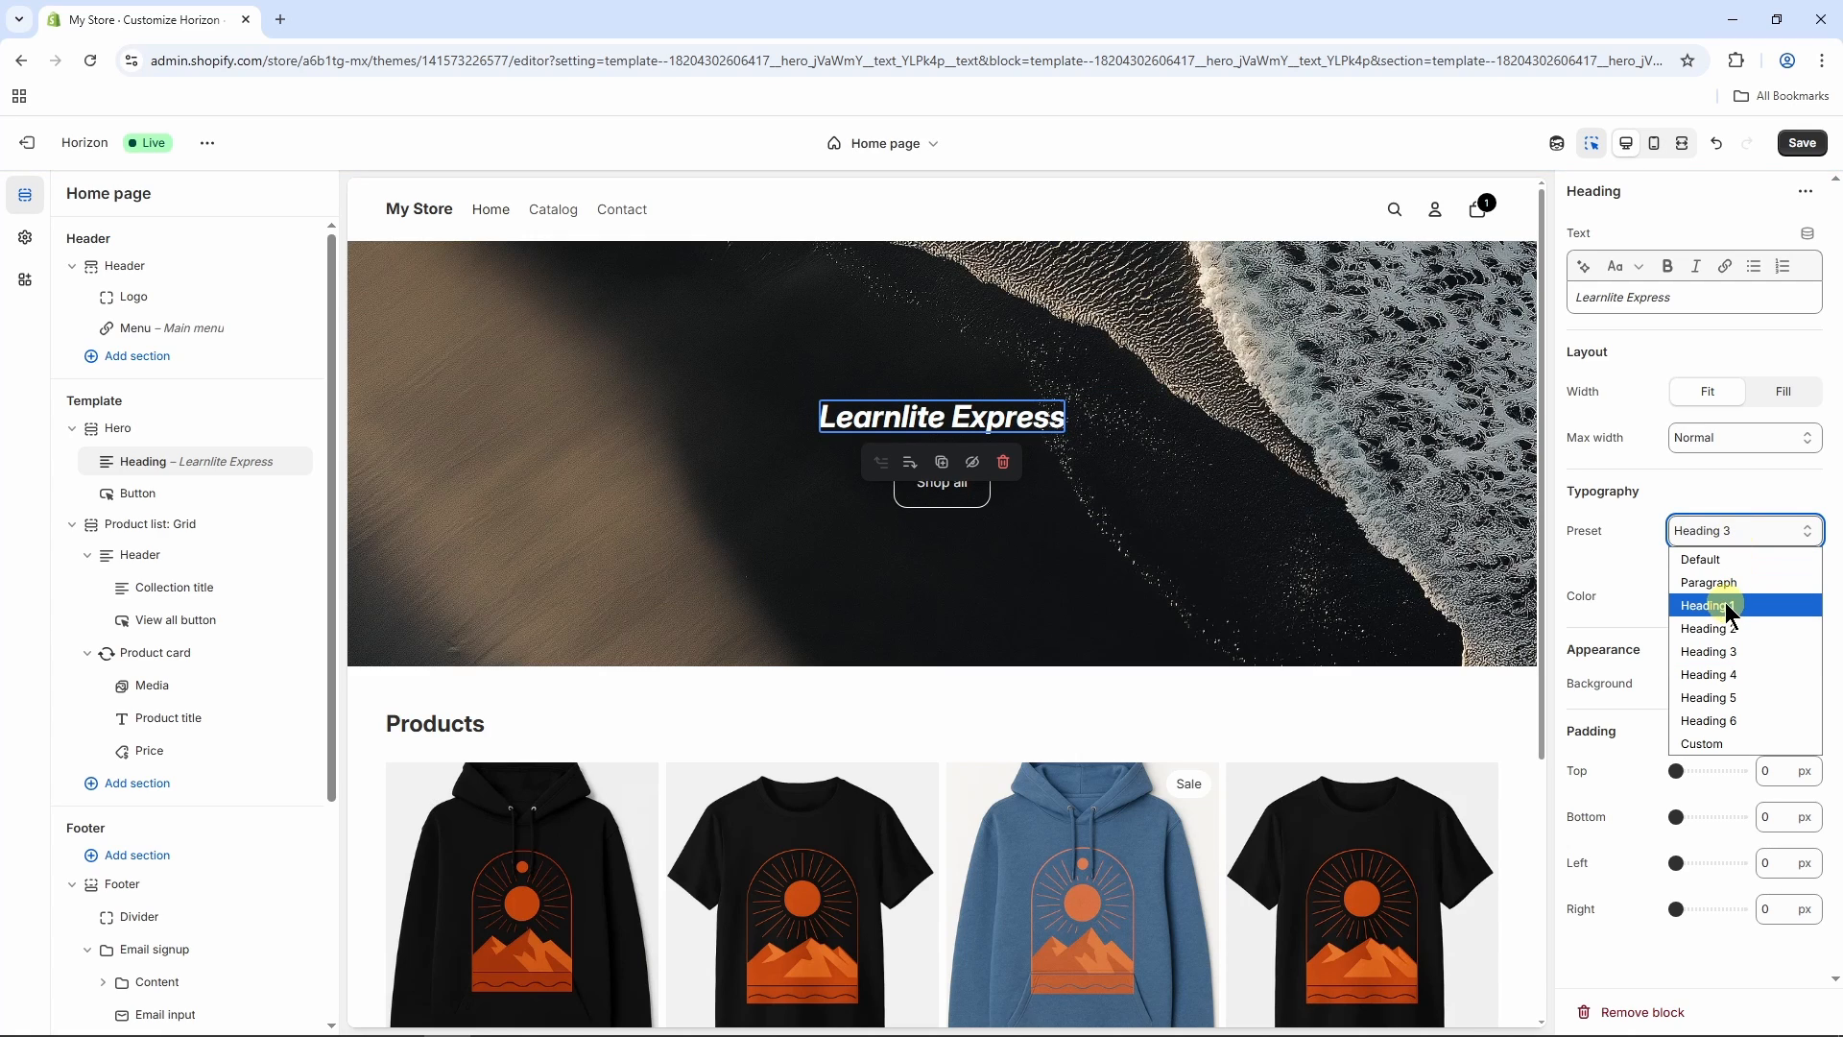
pyautogui.click(1725, 601)
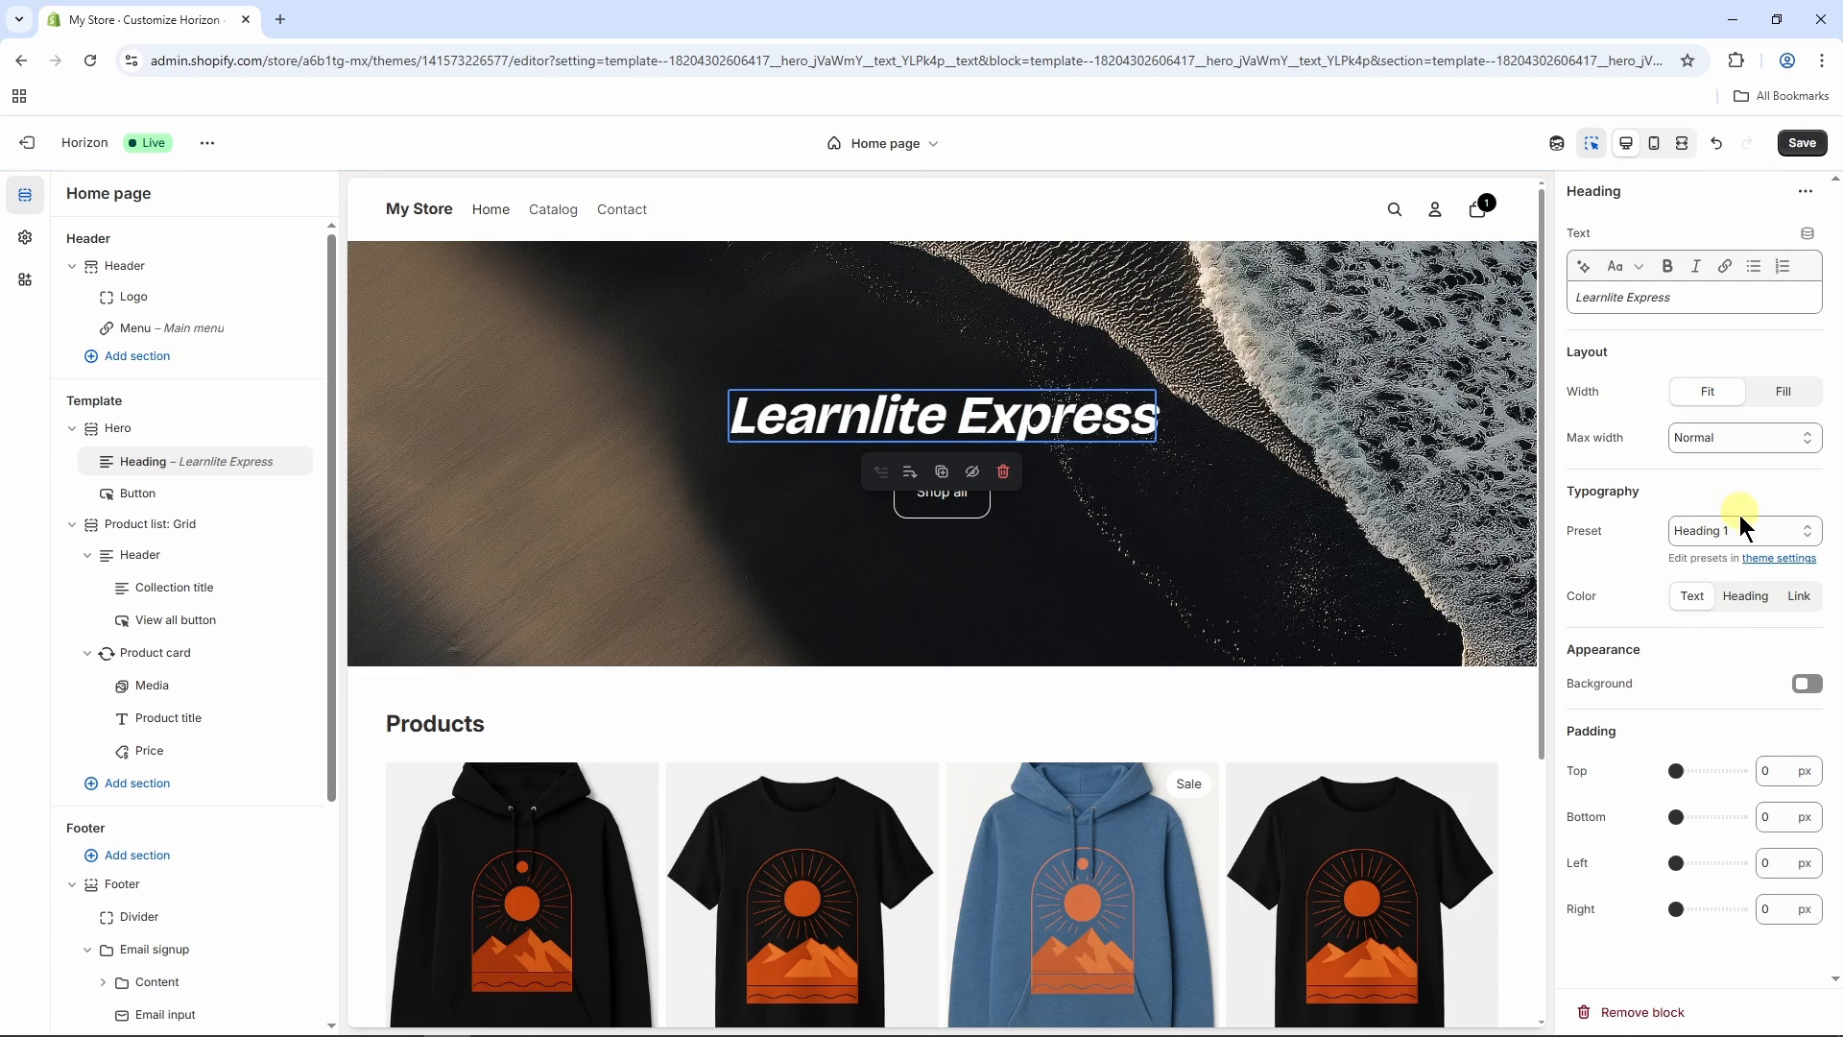
pyautogui.click(1808, 686)
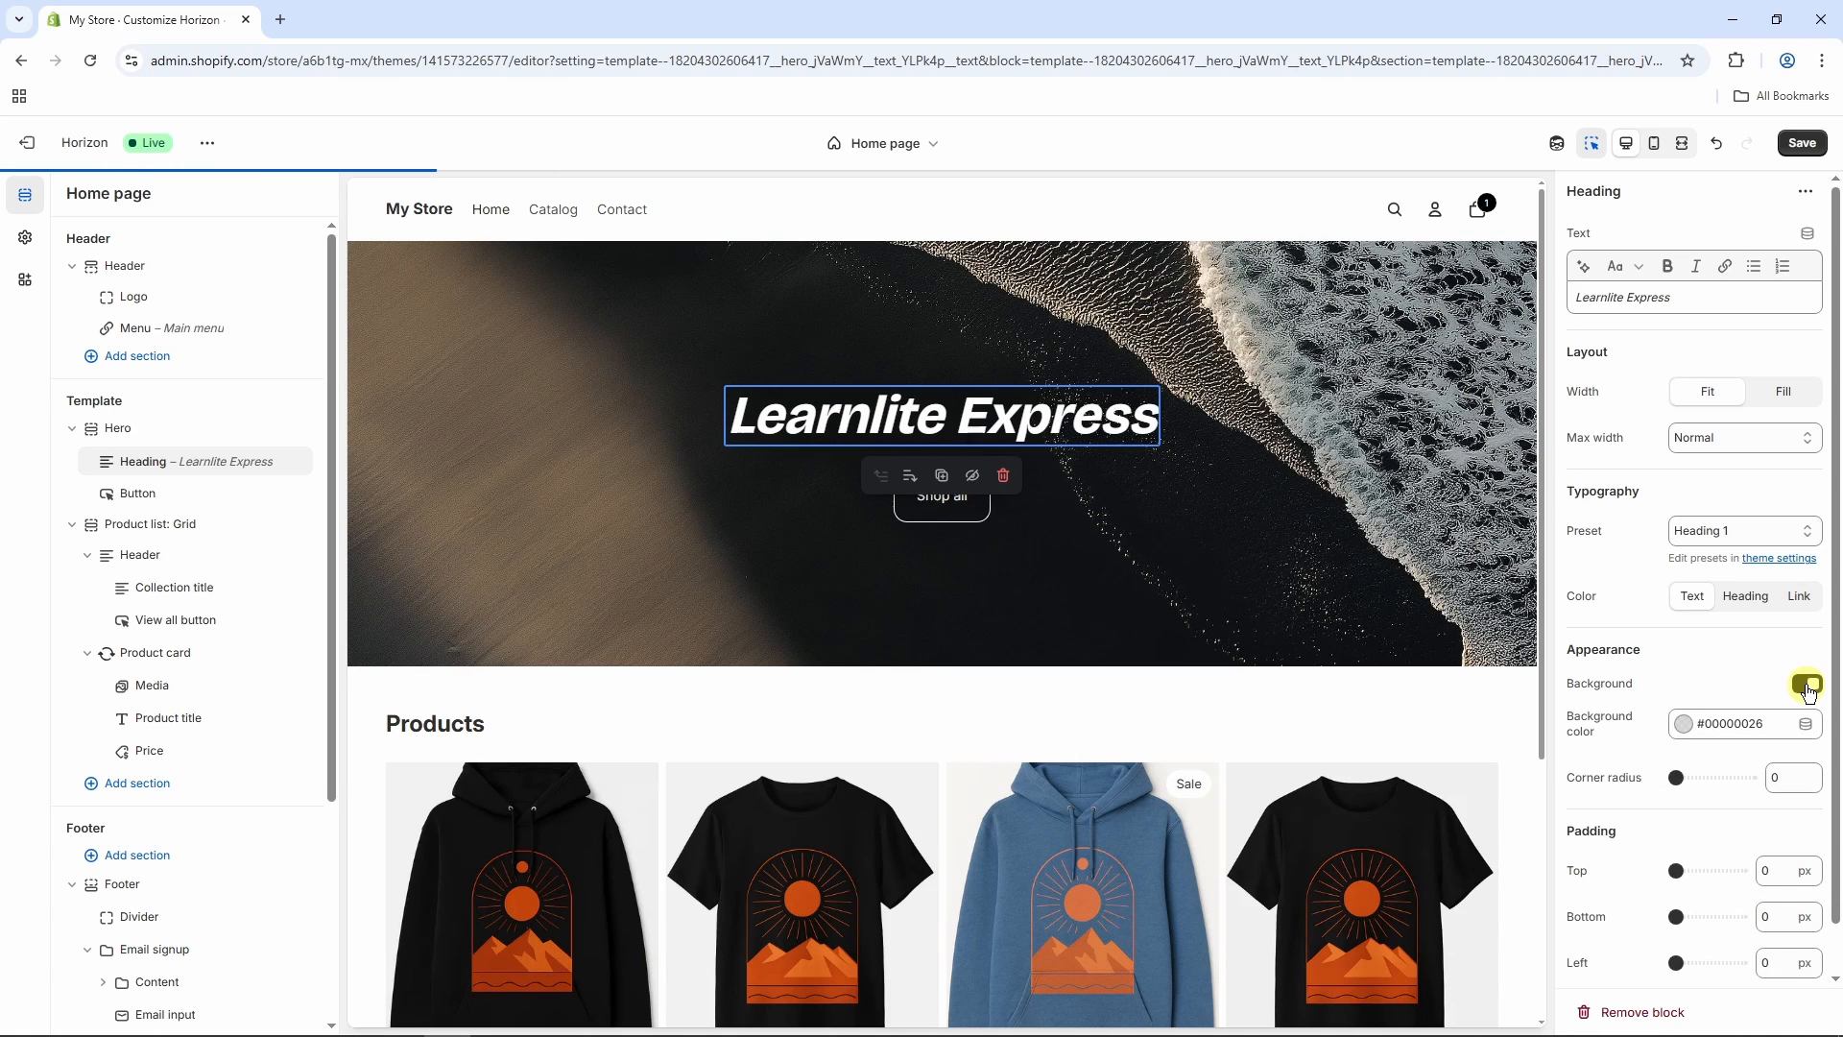
pyautogui.scroll(-1, 1765, 698)
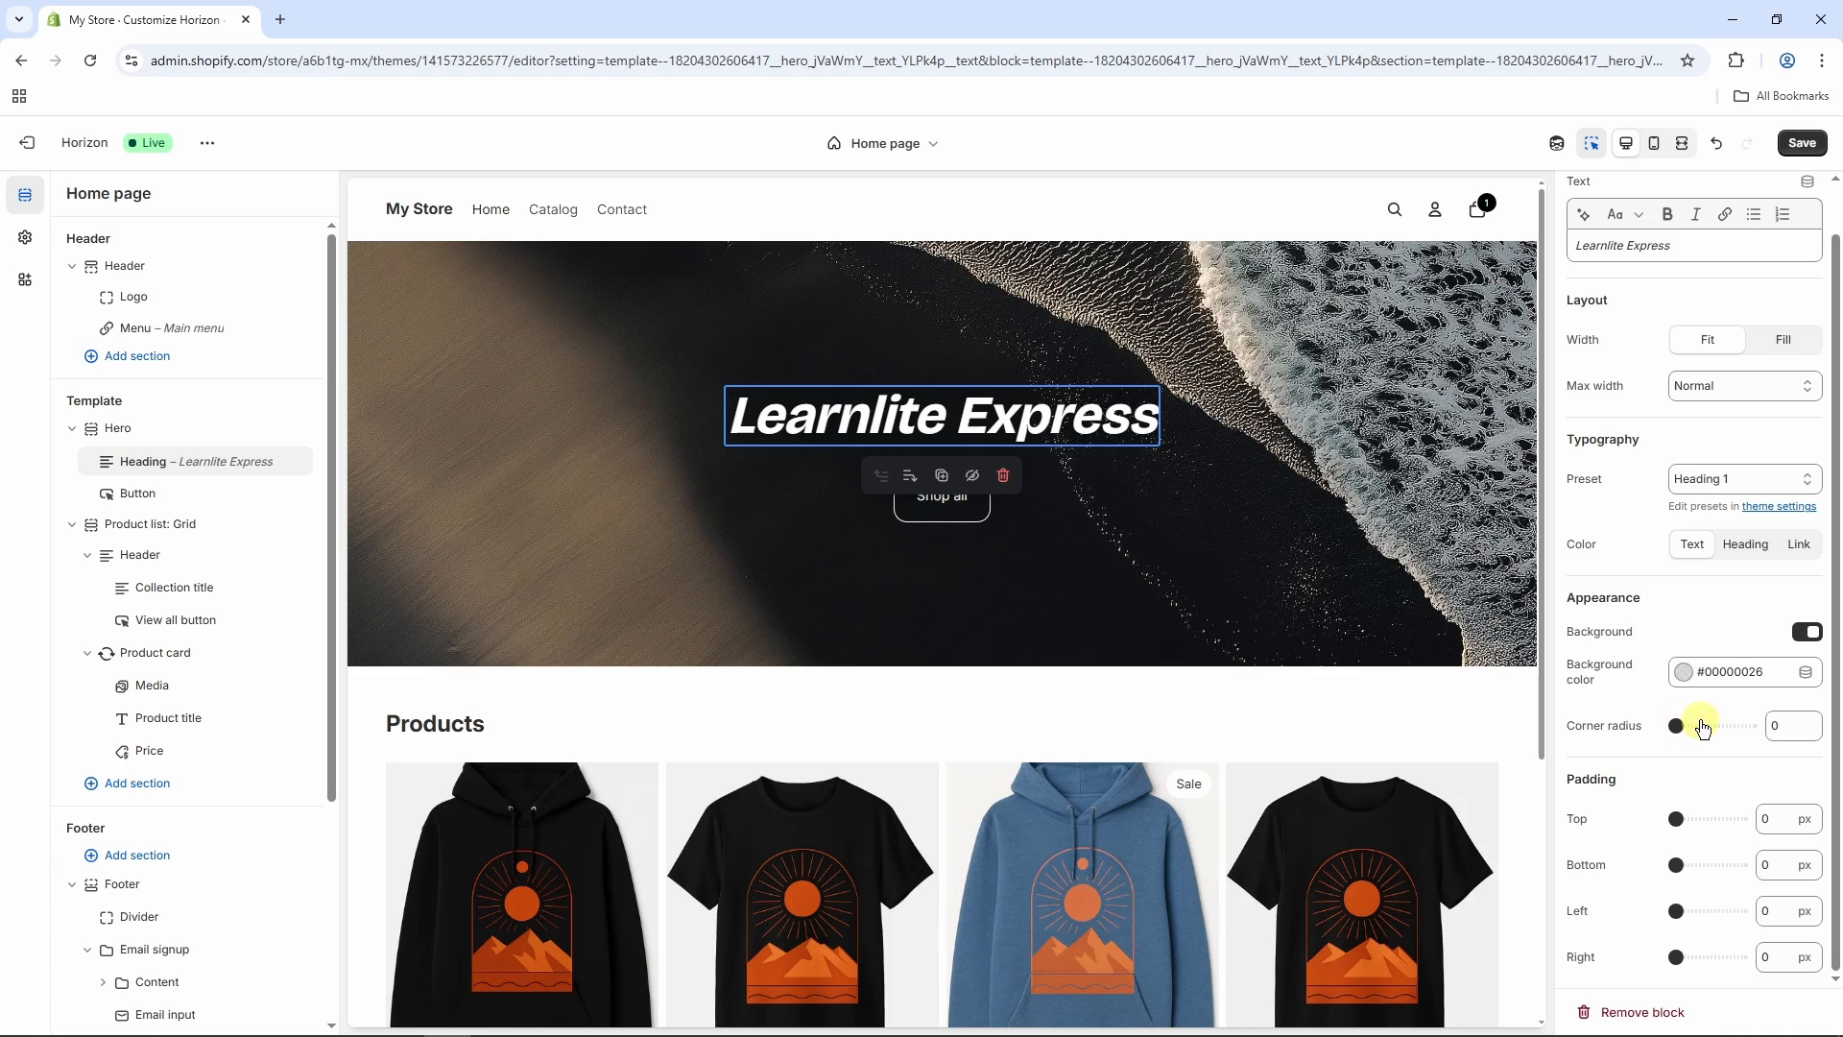
pyautogui.click(1809, 634)
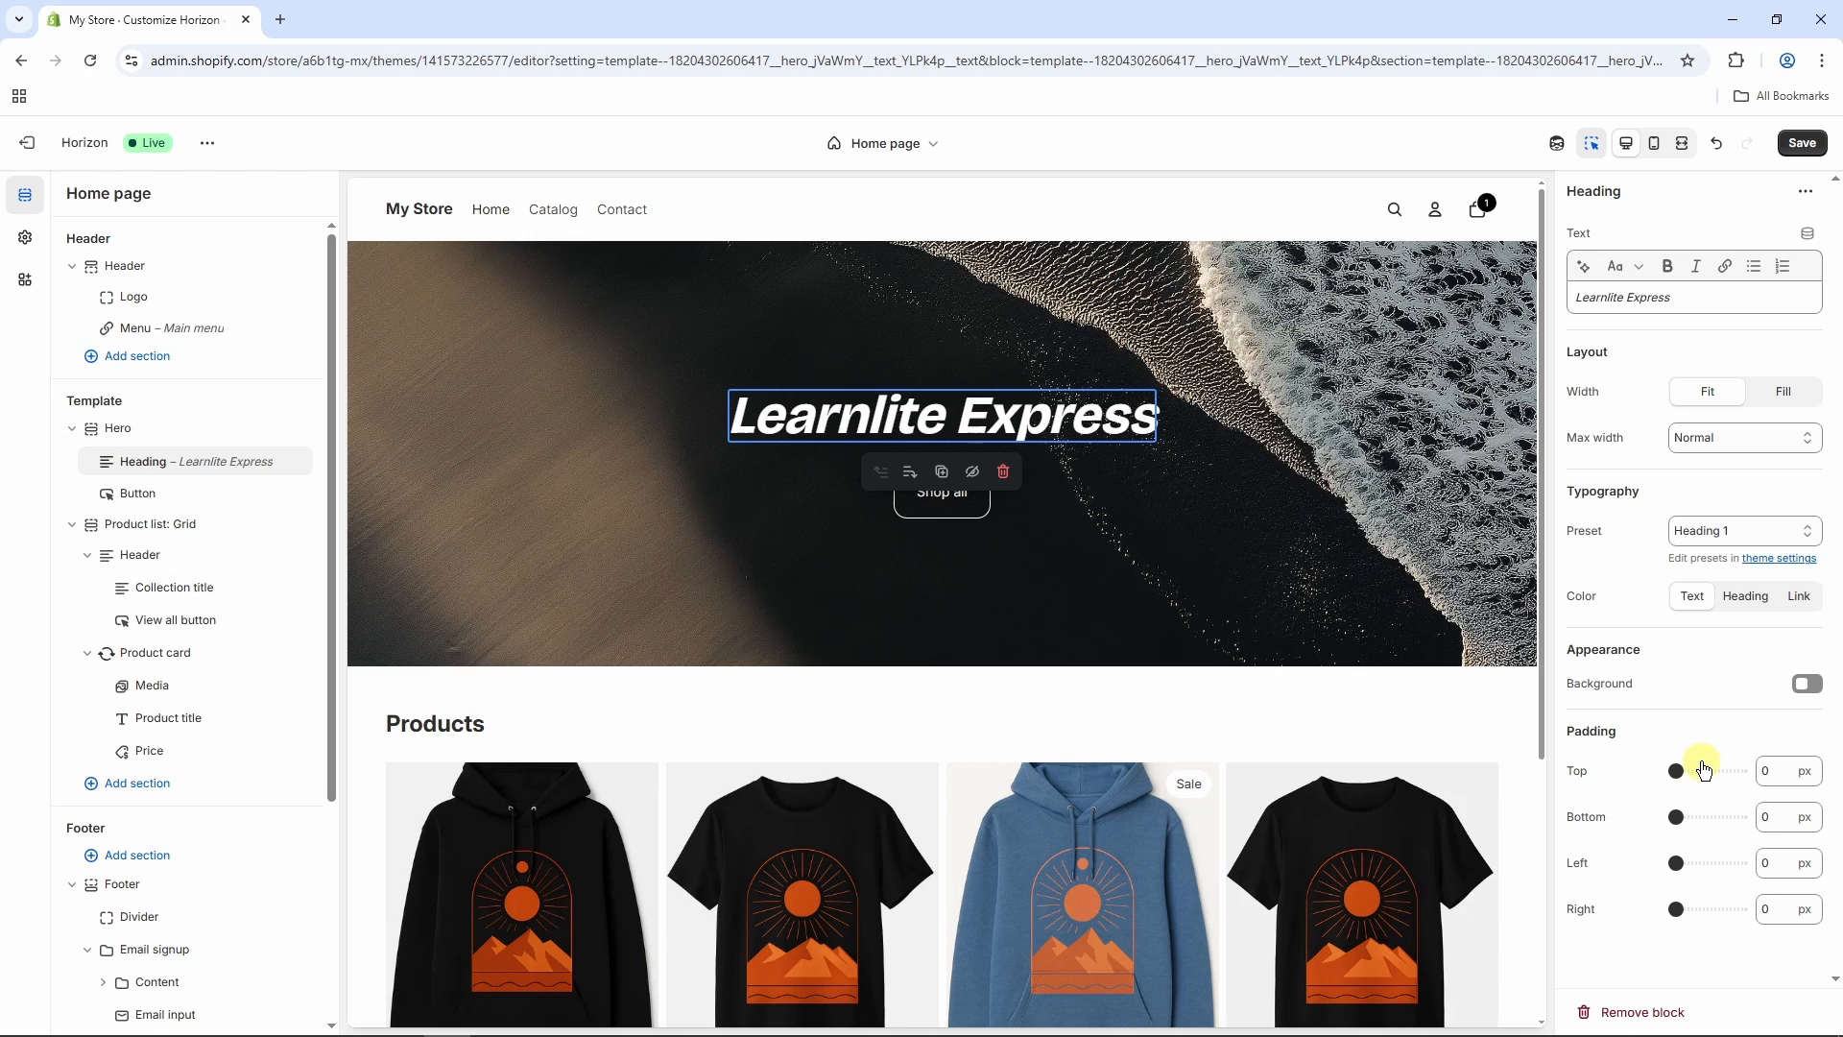
# - Save the home page changes and check the page in the mobile and full-width previews before returning to desktop view
pyautogui.click(1133, 422)
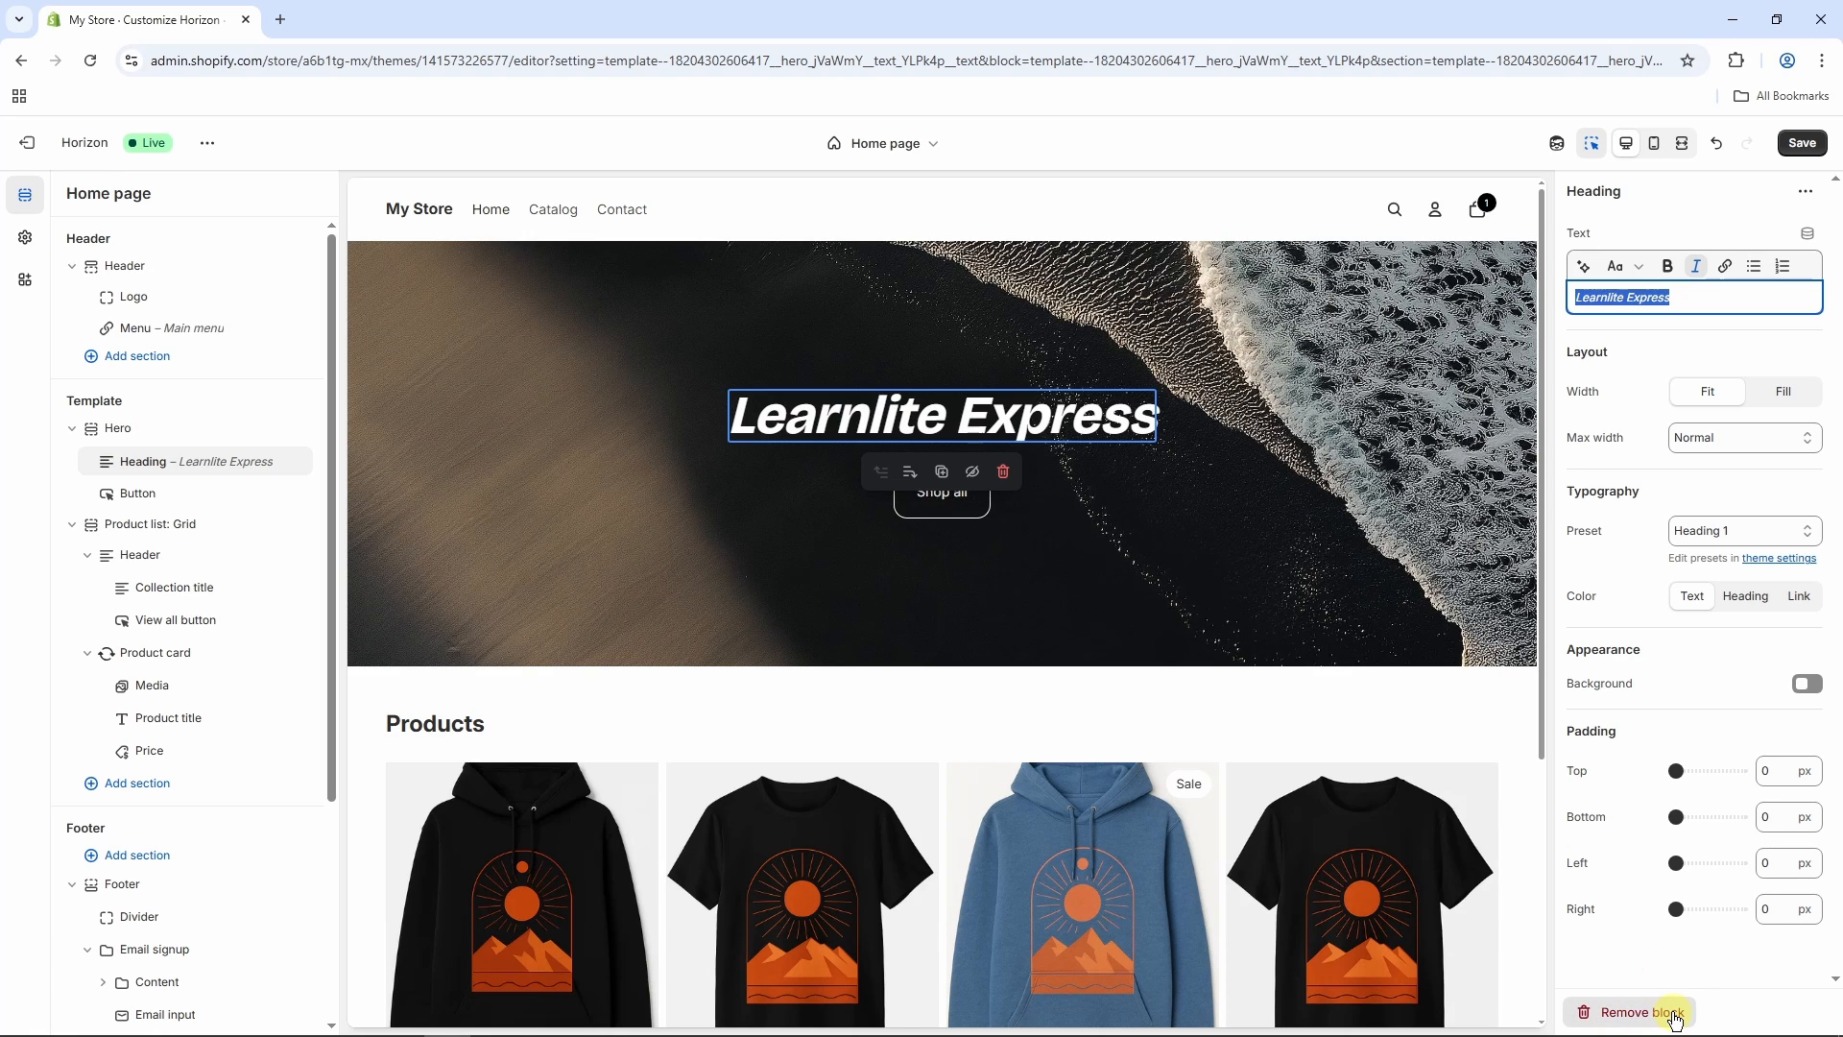
pyautogui.click(1804, 144)
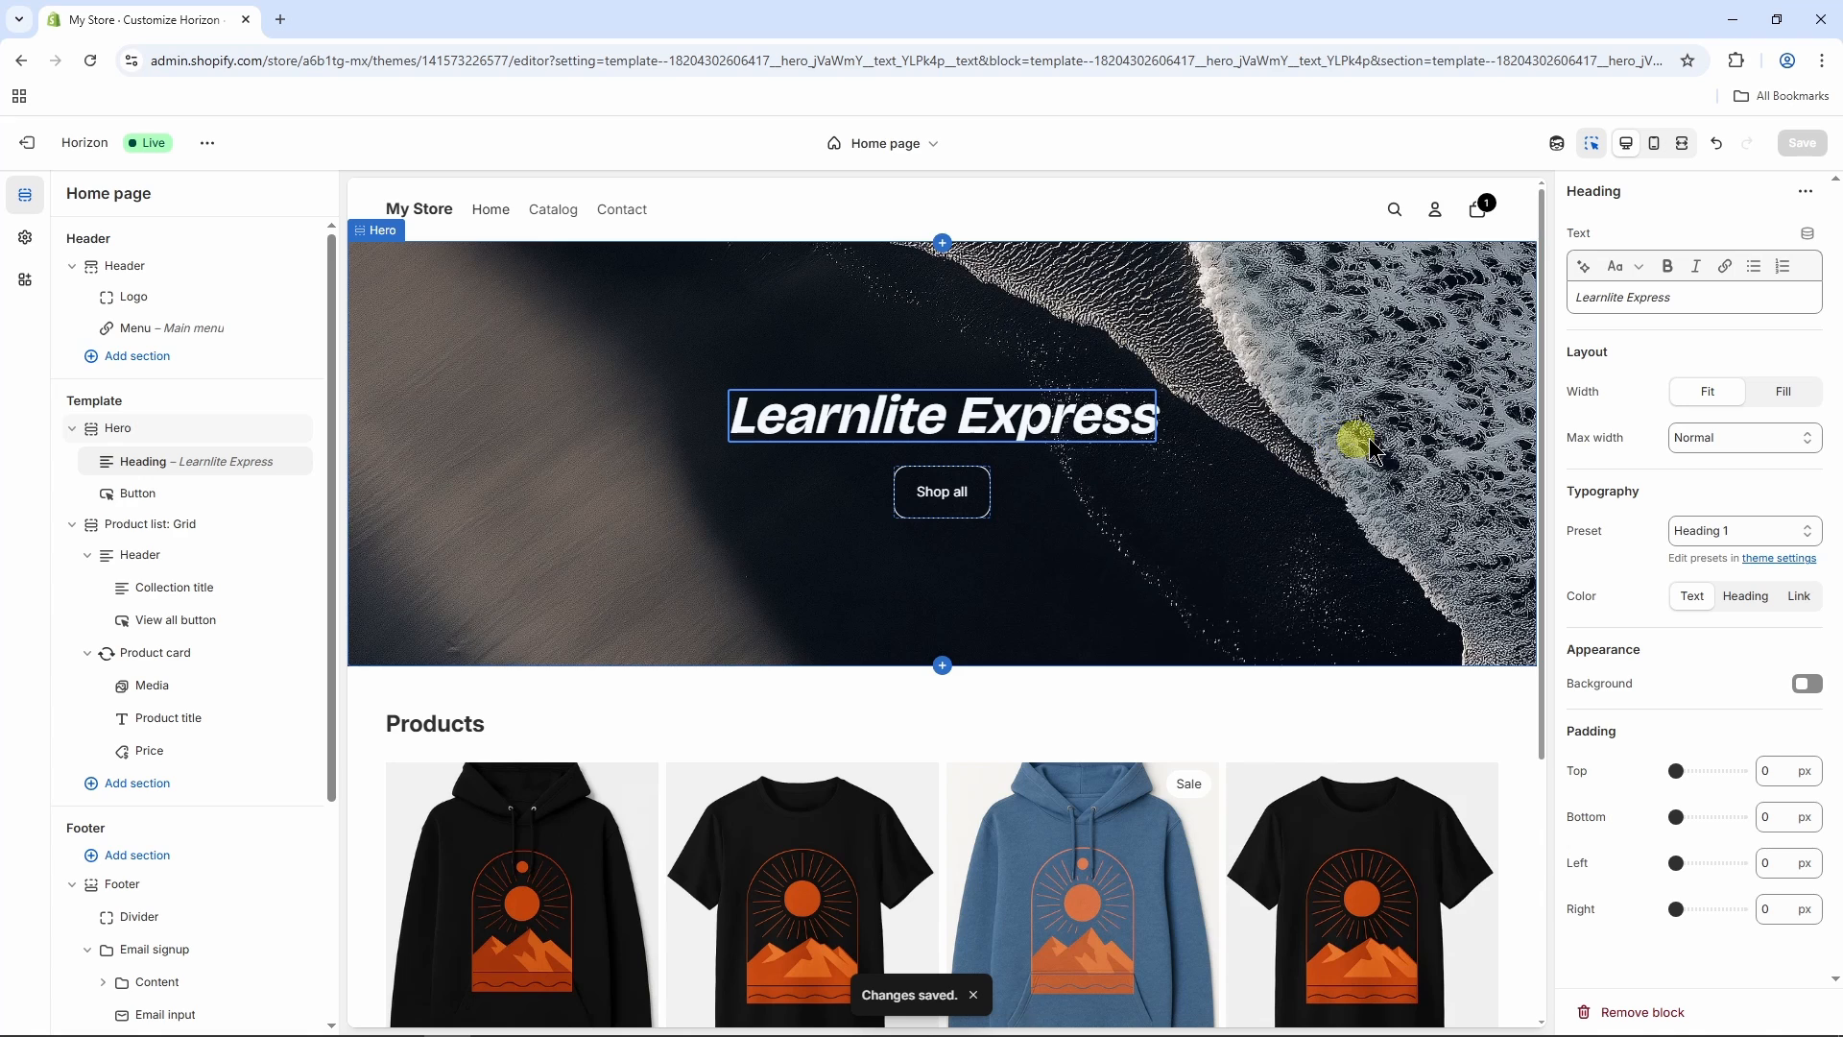
pyautogui.click(1658, 146)
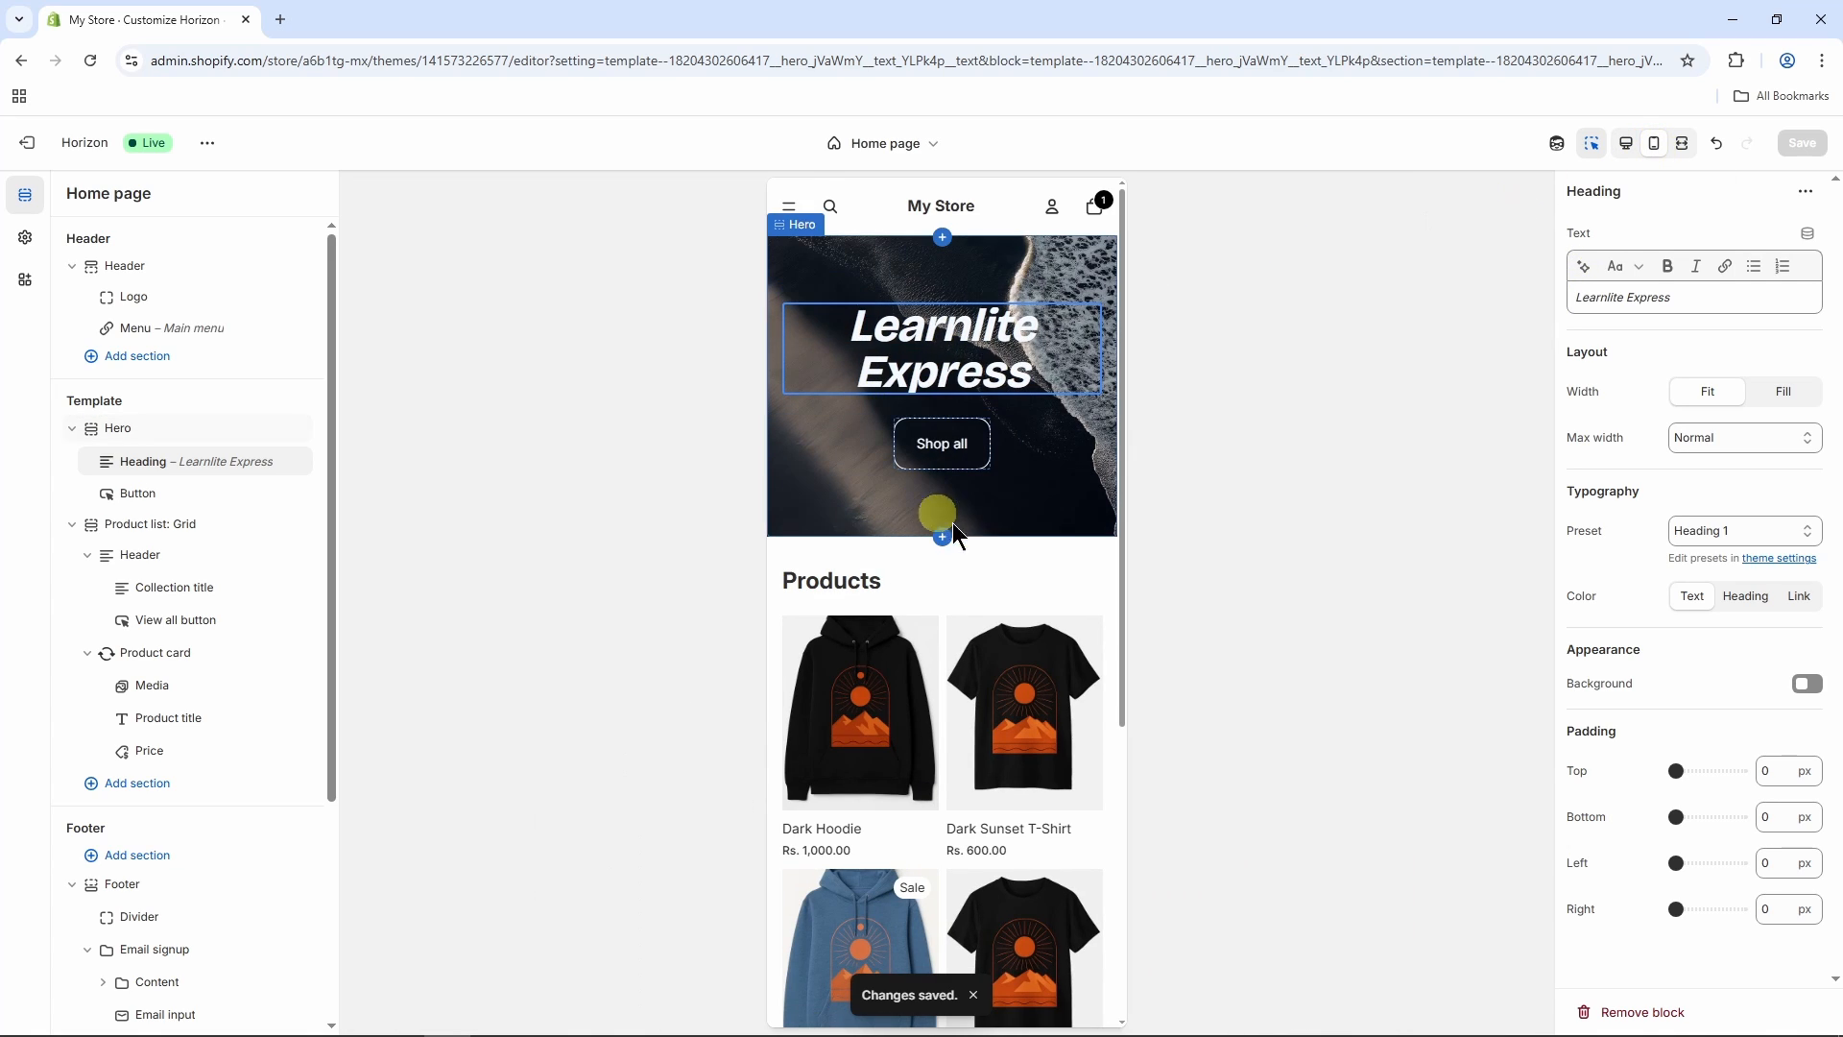
pyautogui.scroll(-5, 1028, 522)
pyautogui.scroll(5, 1032, 620)
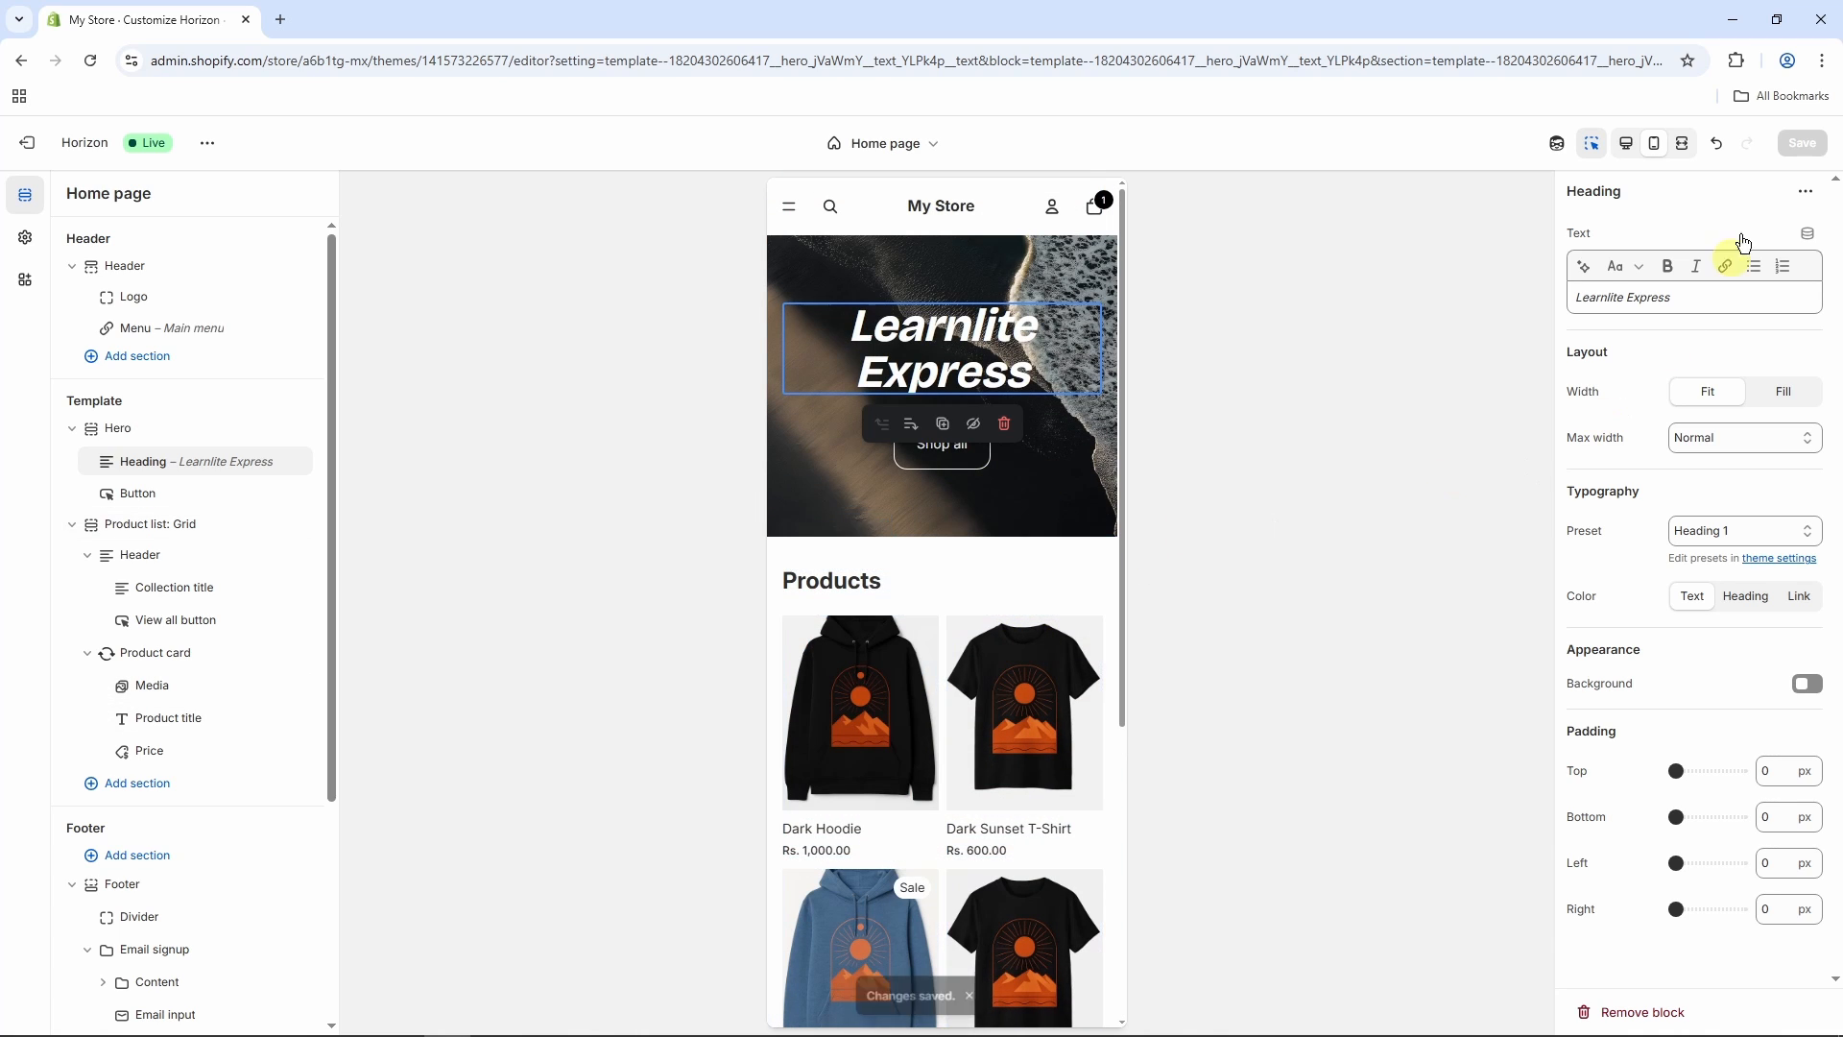
pyautogui.click(1686, 146)
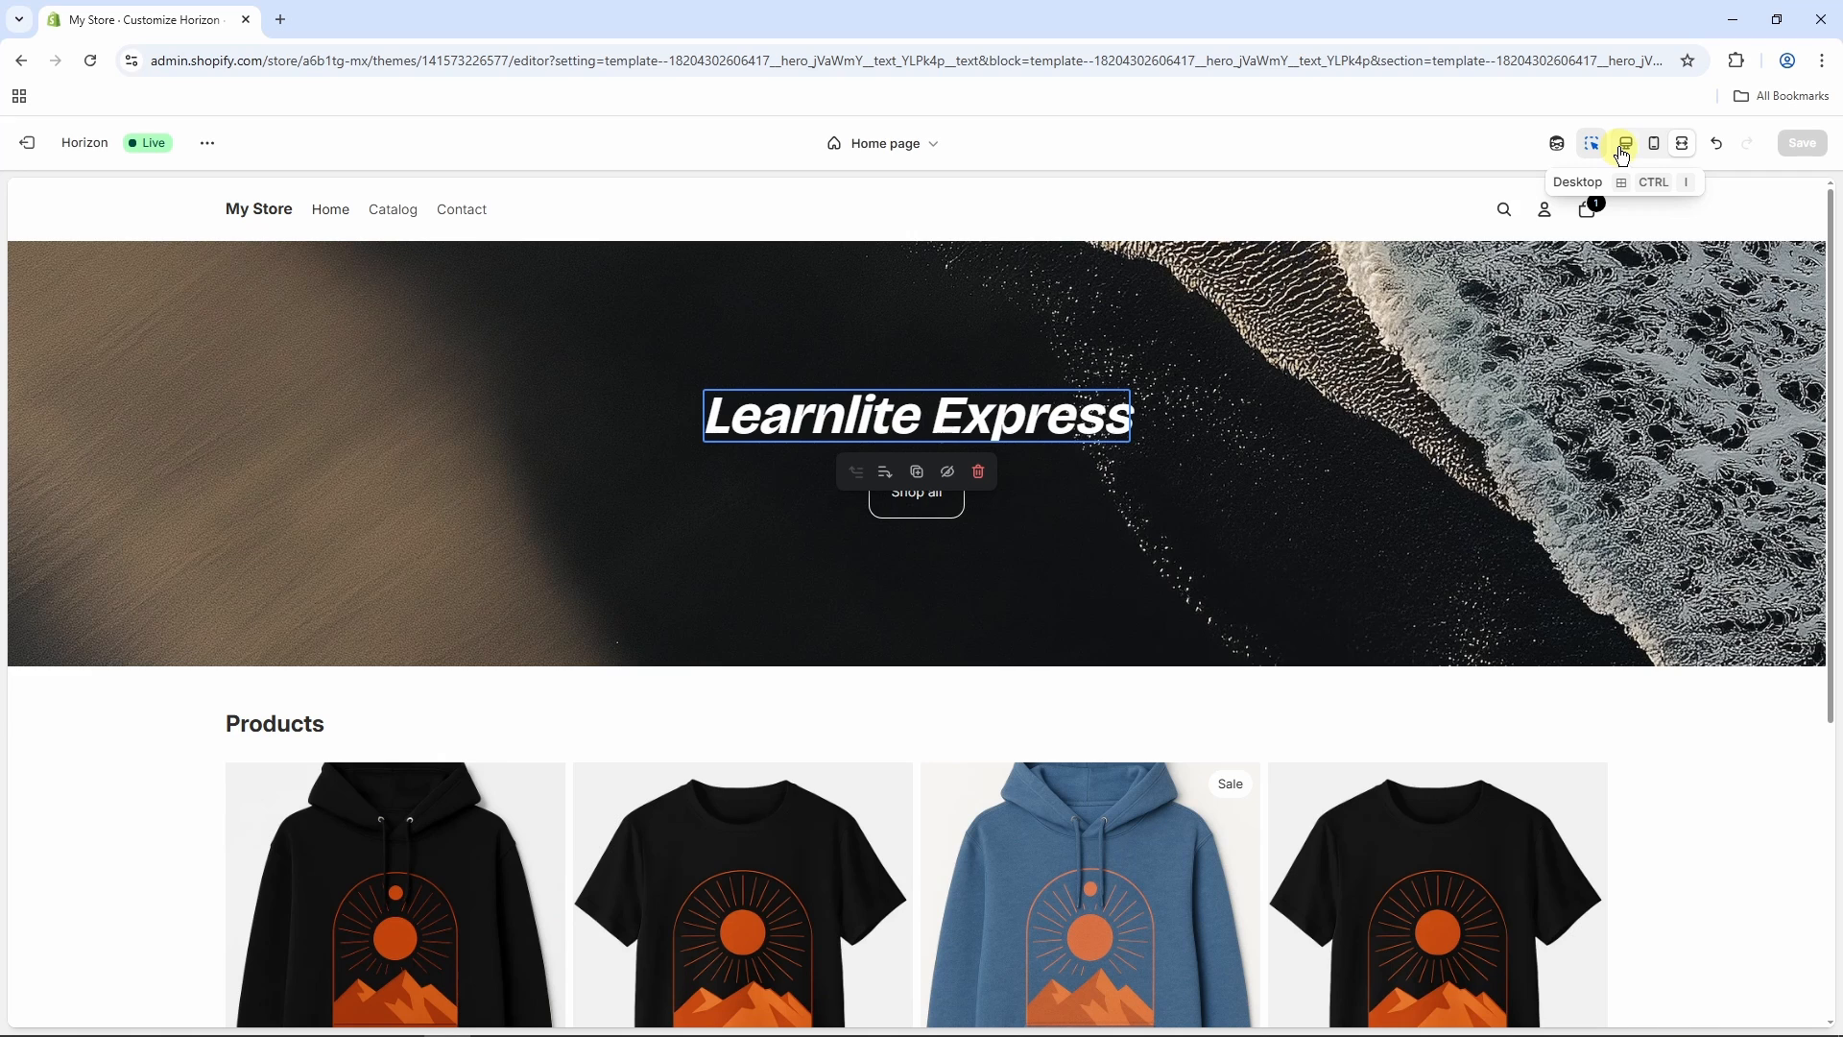
pyautogui.click(1626, 146)
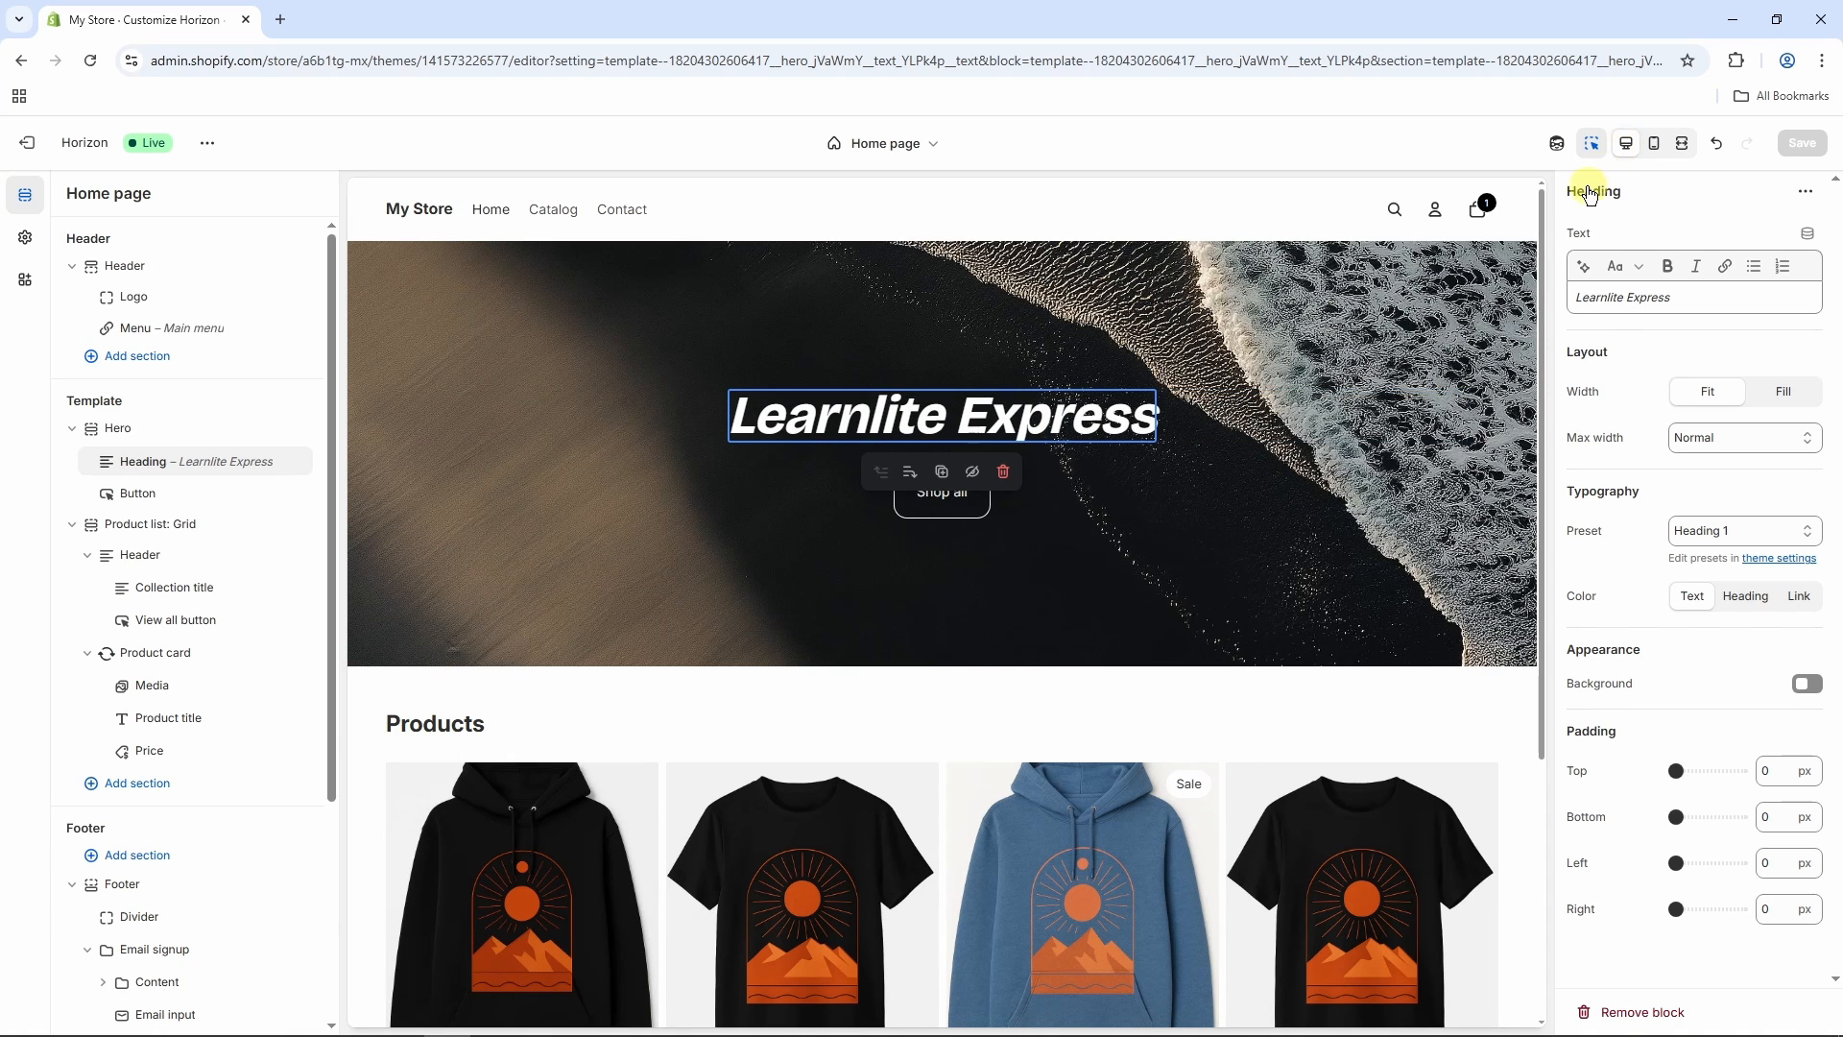
# - Examine the settings of the Hero section, the Header section and its Main menu block
pyautogui.click(131, 427)
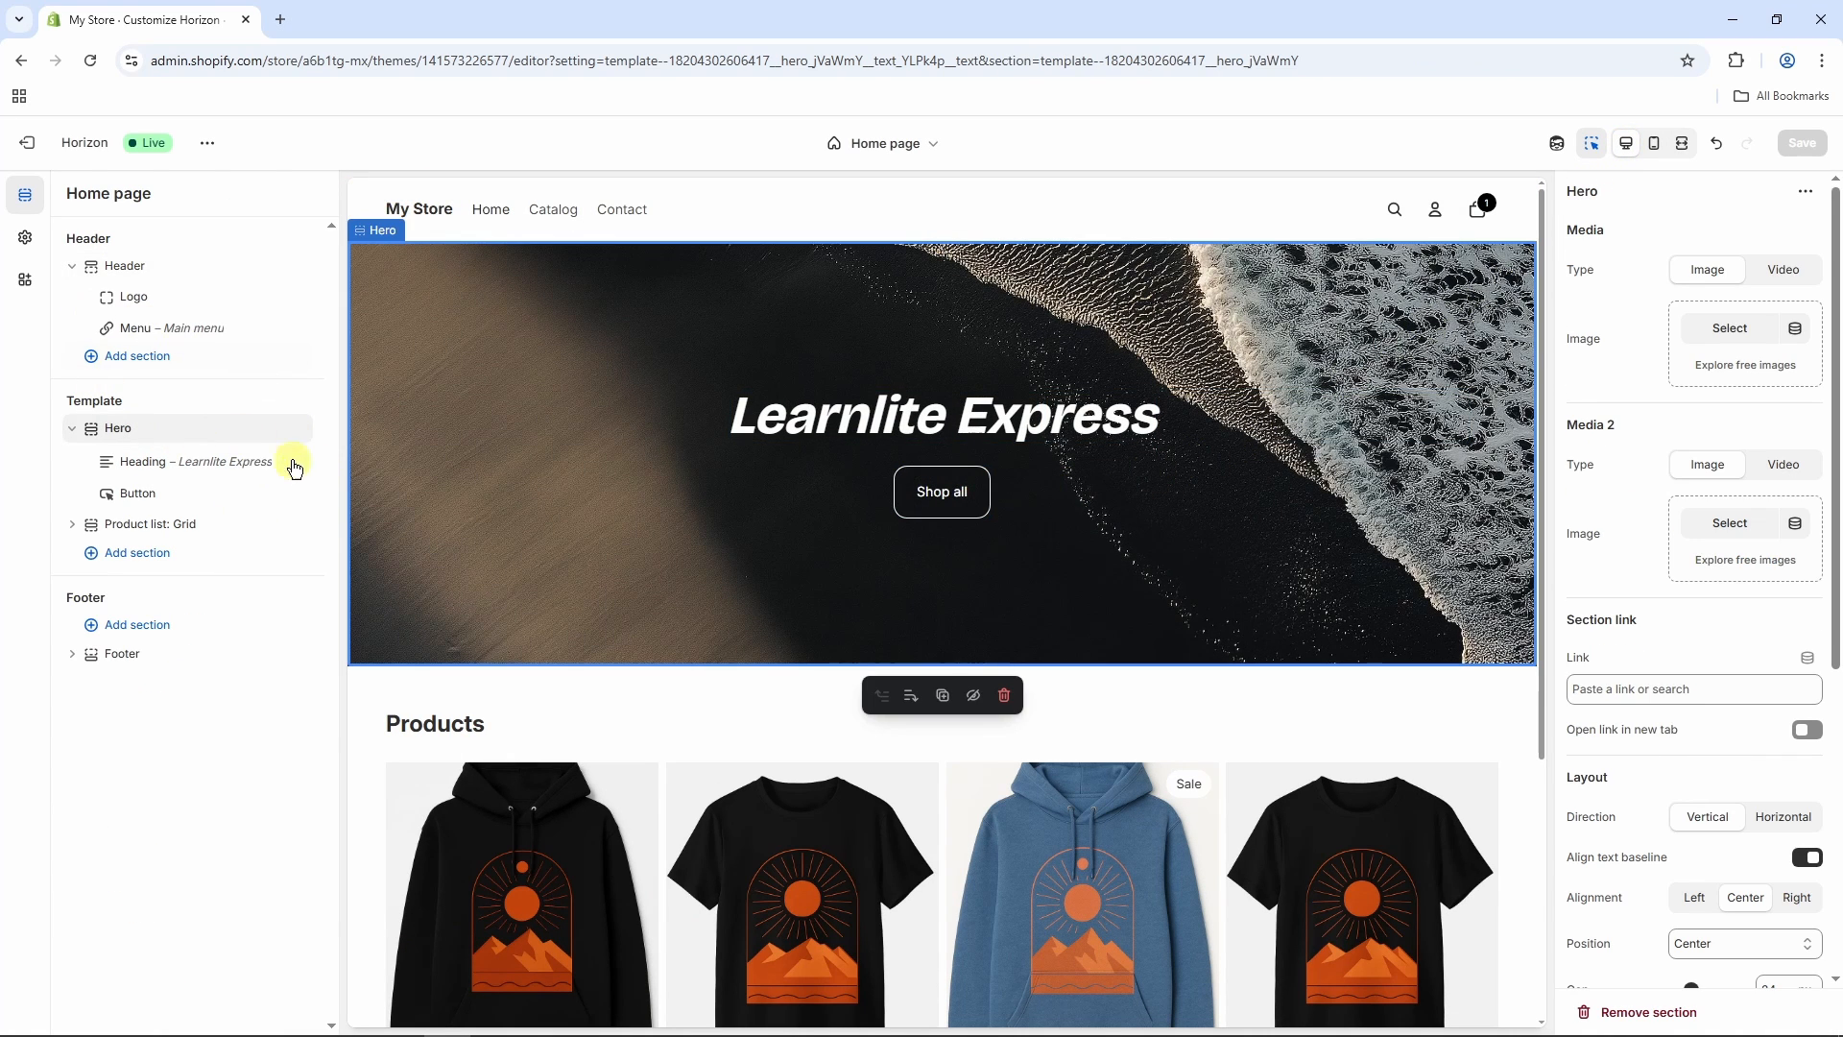
pyautogui.moveTo(283, 487)
pyautogui.click(156, 270)
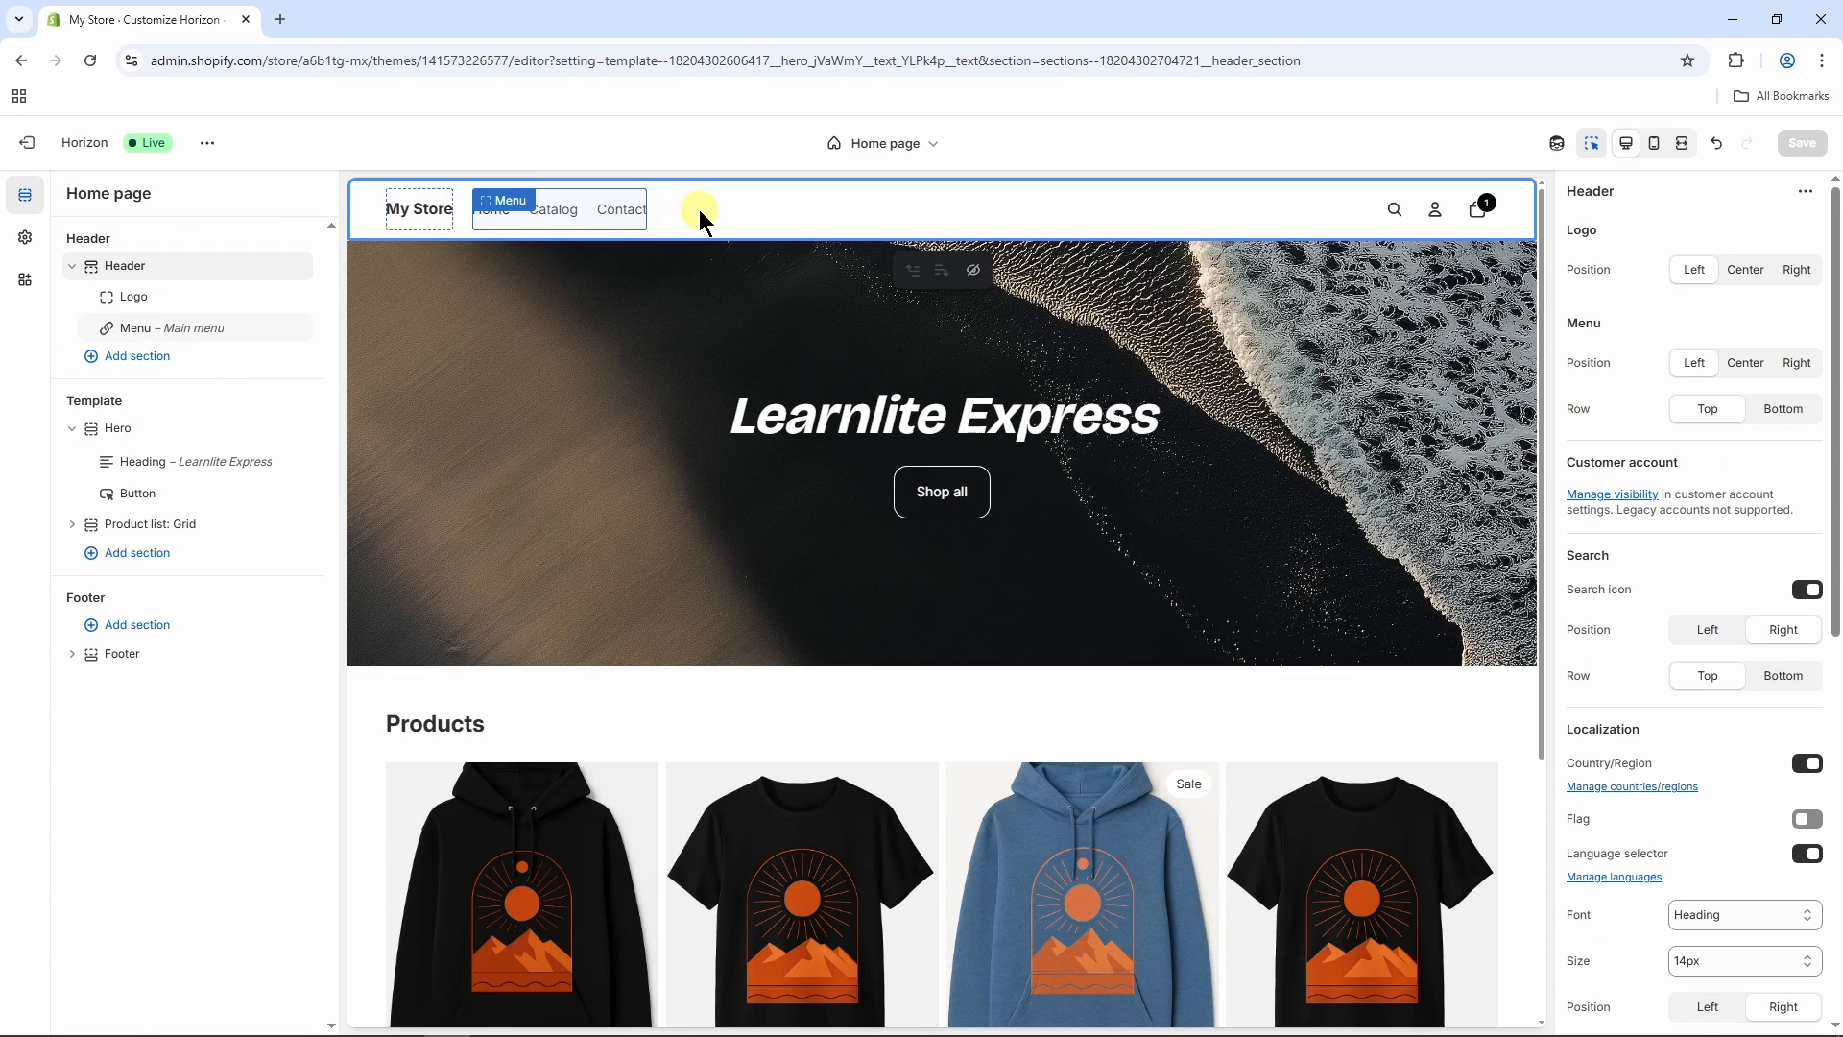
pyautogui.click(223, 334)
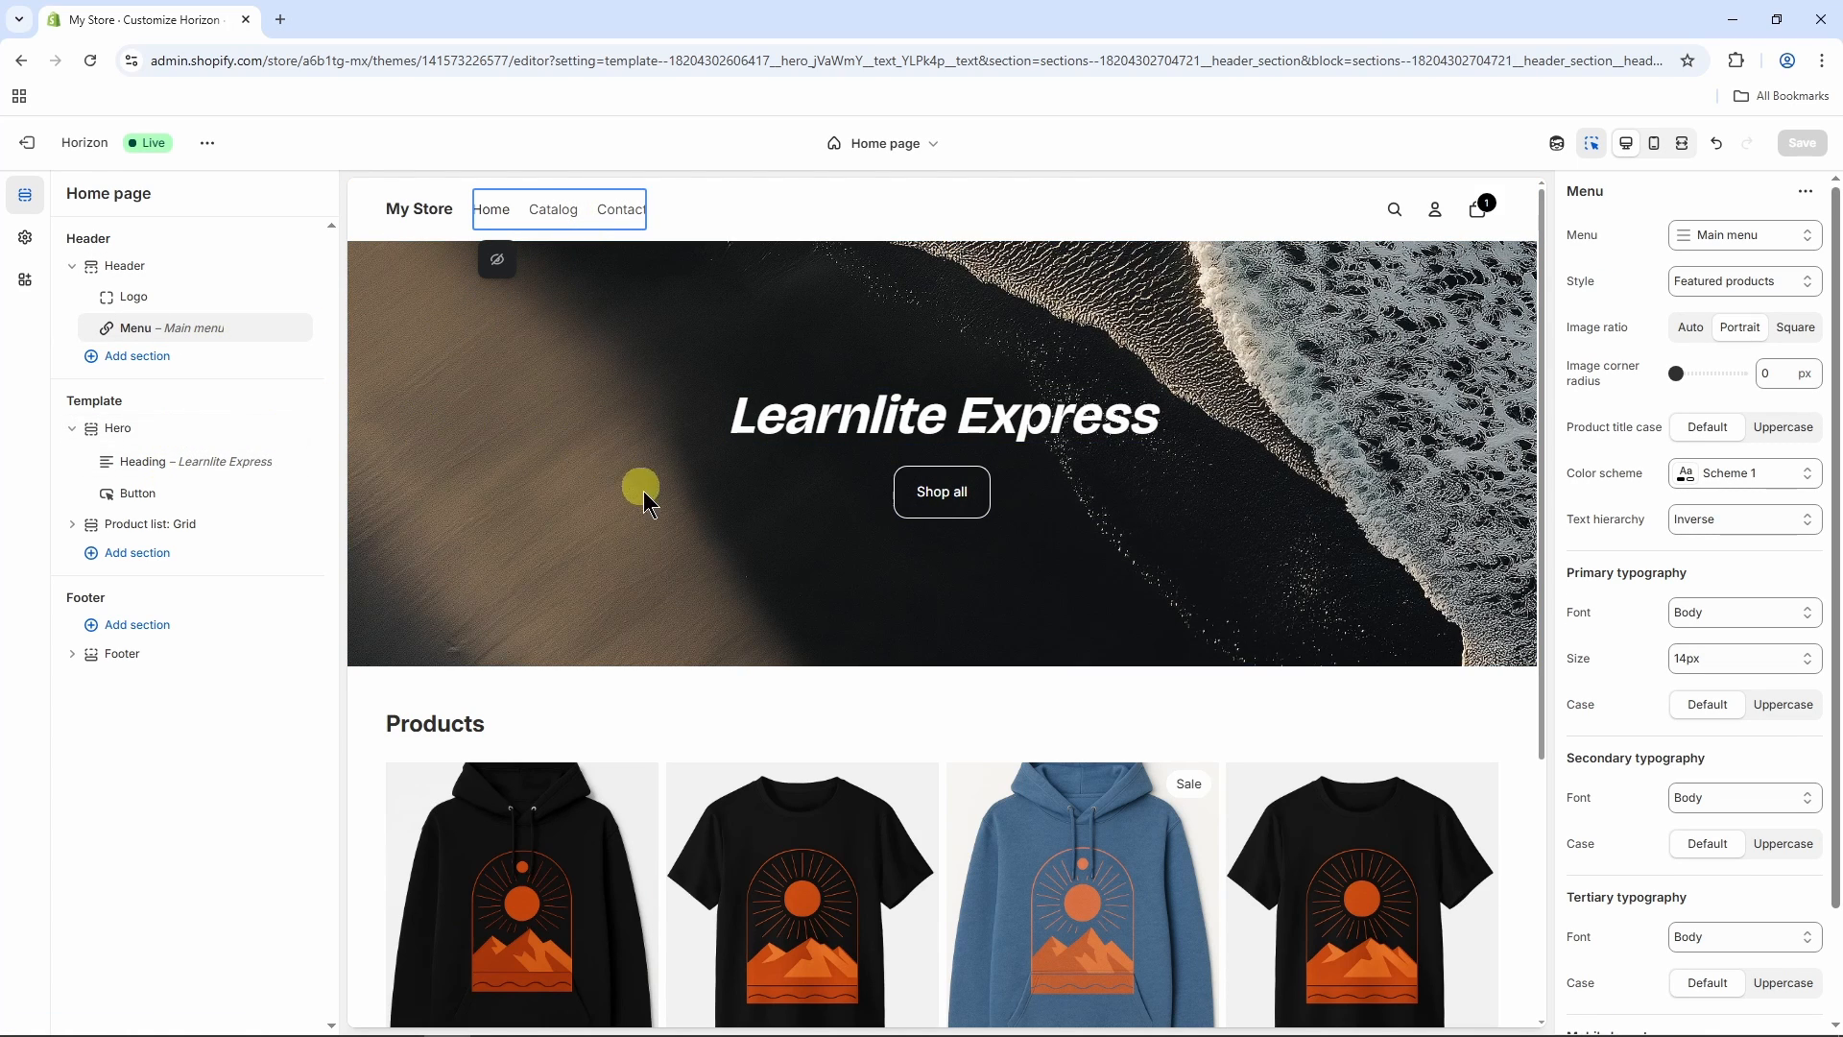
# - Set the Hero section's first media image to the stored picture of the seated woman in a cream sweater
pyautogui.click(151, 432)
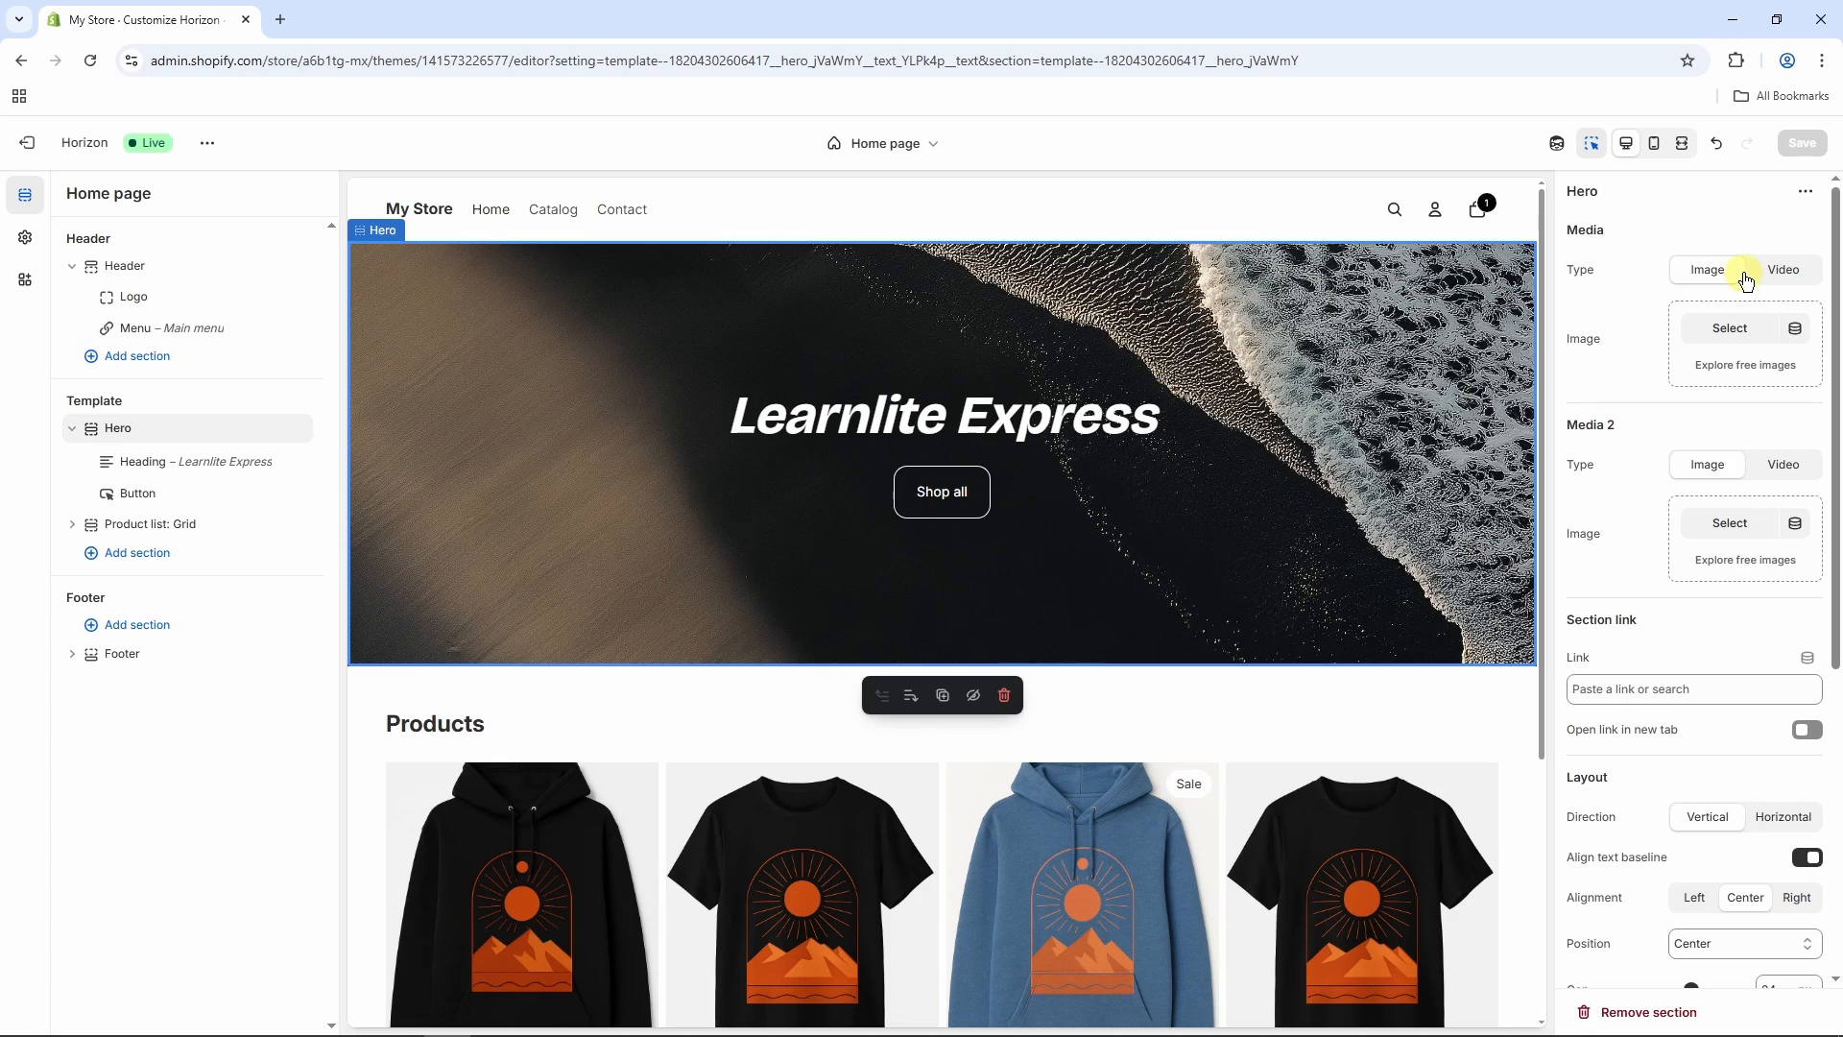
pyautogui.click(1780, 273)
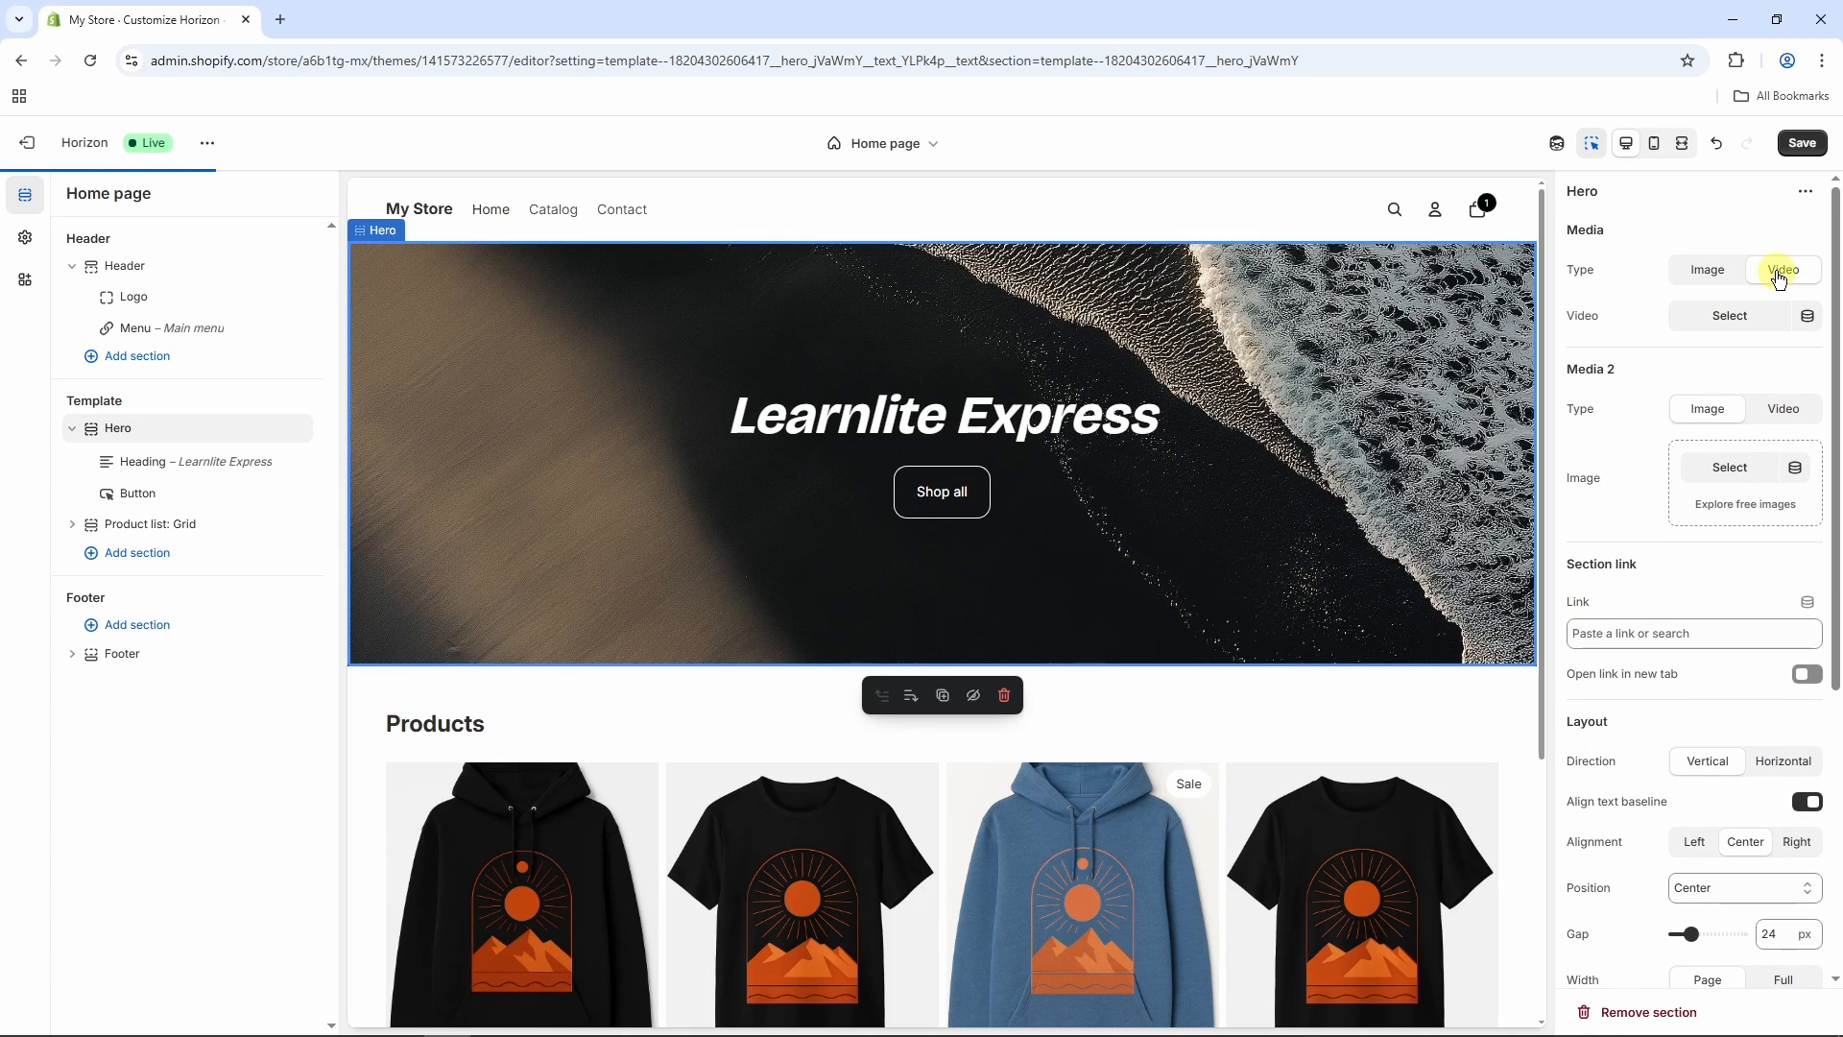
pyautogui.click(1715, 275)
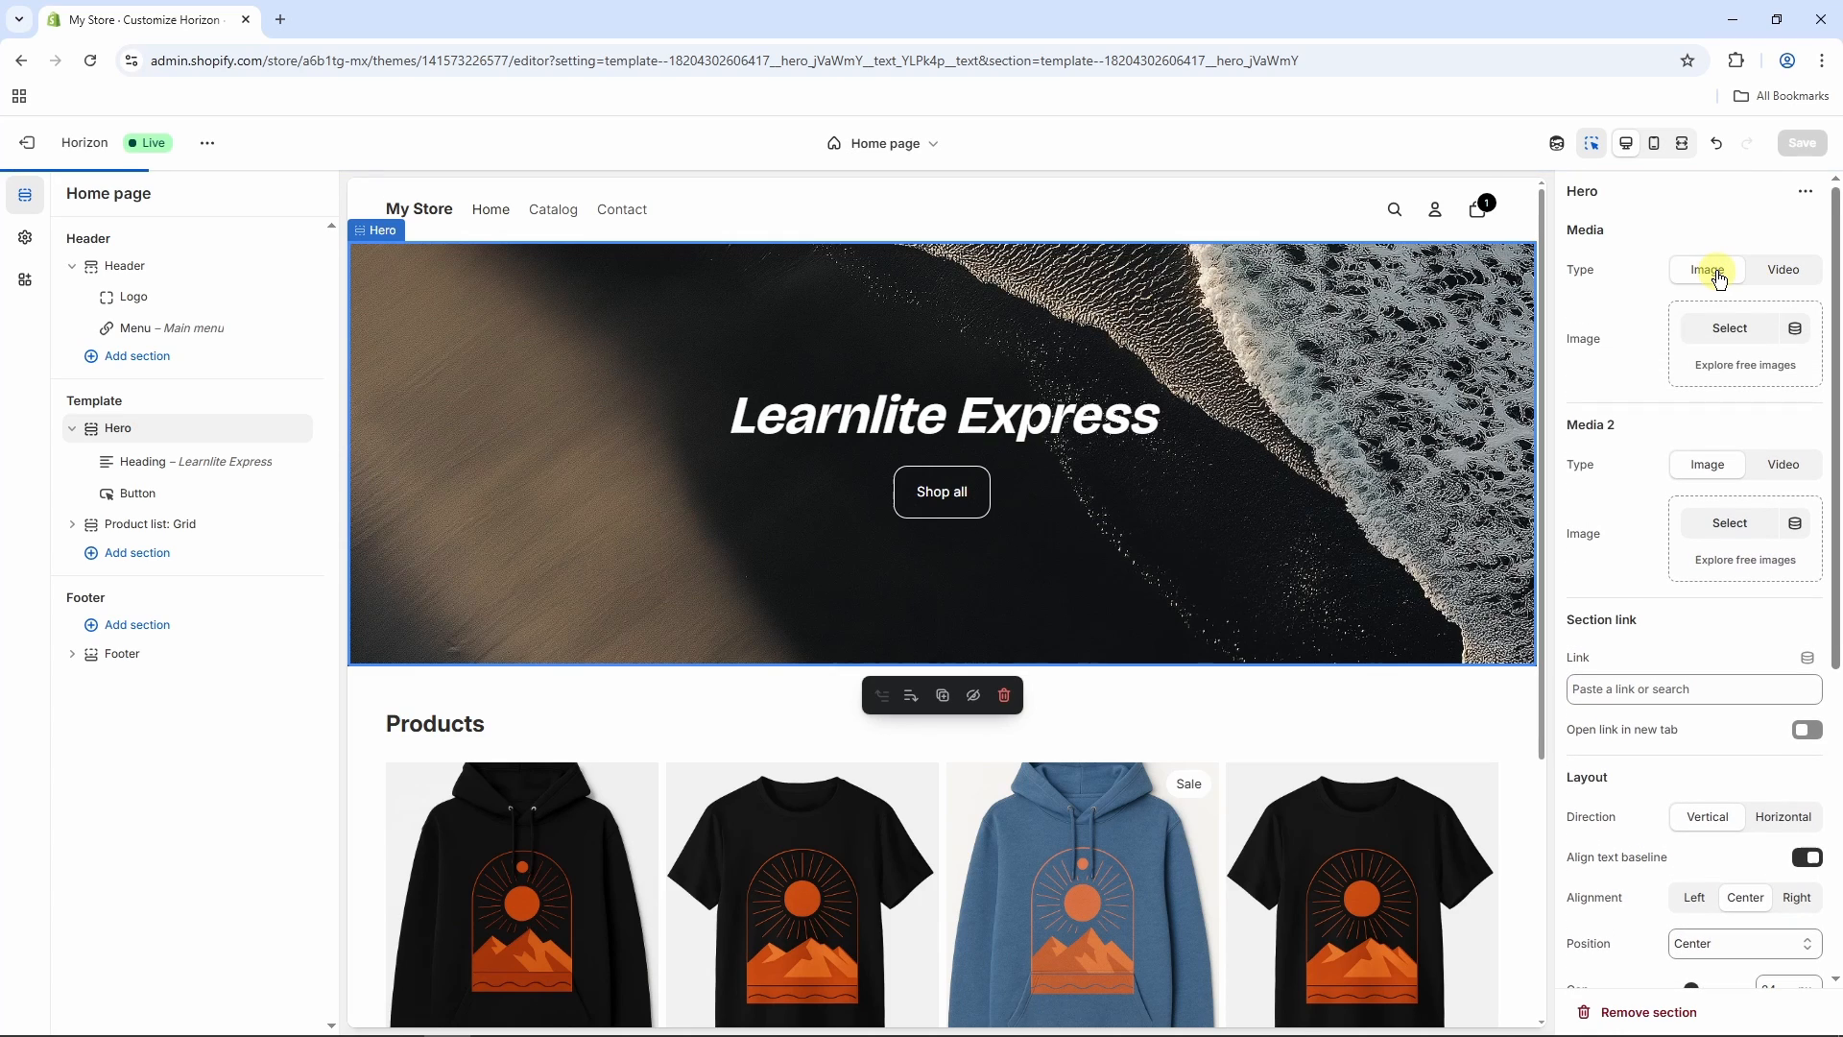
pyautogui.click(1728, 333)
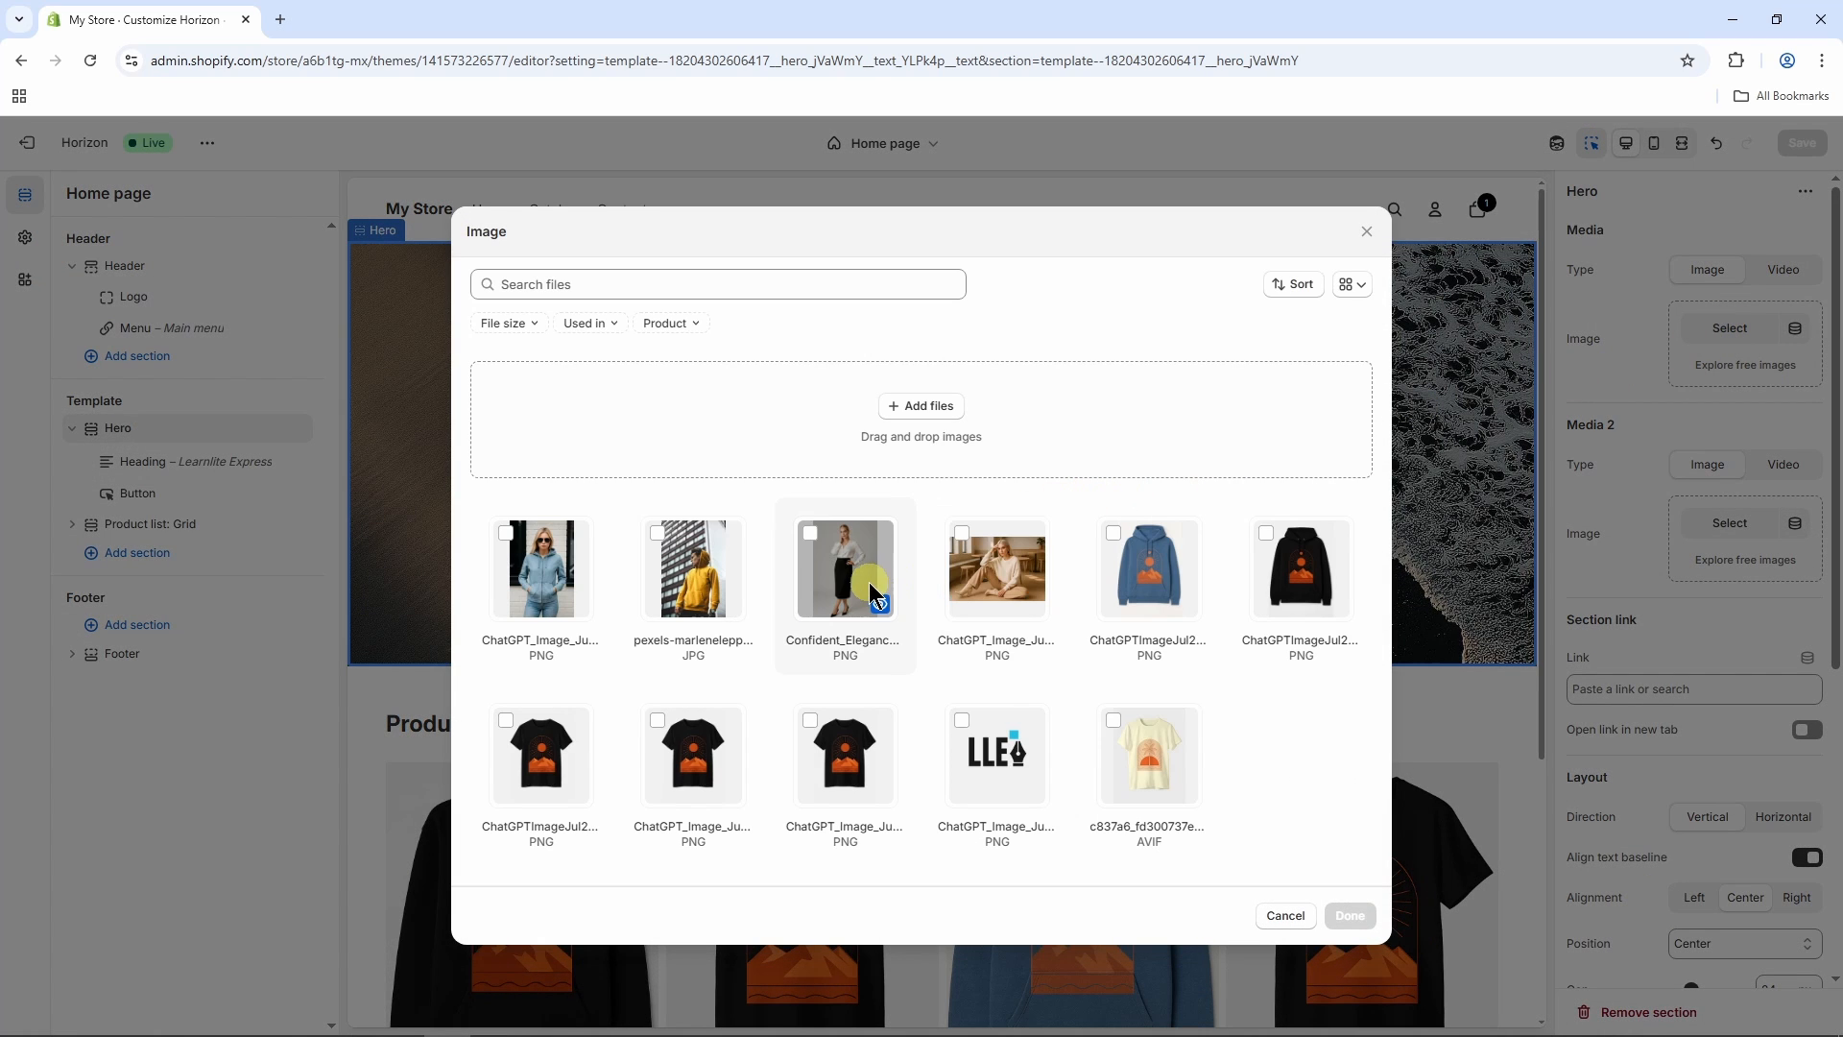
pyautogui.click(964, 534)
pyautogui.click(1348, 916)
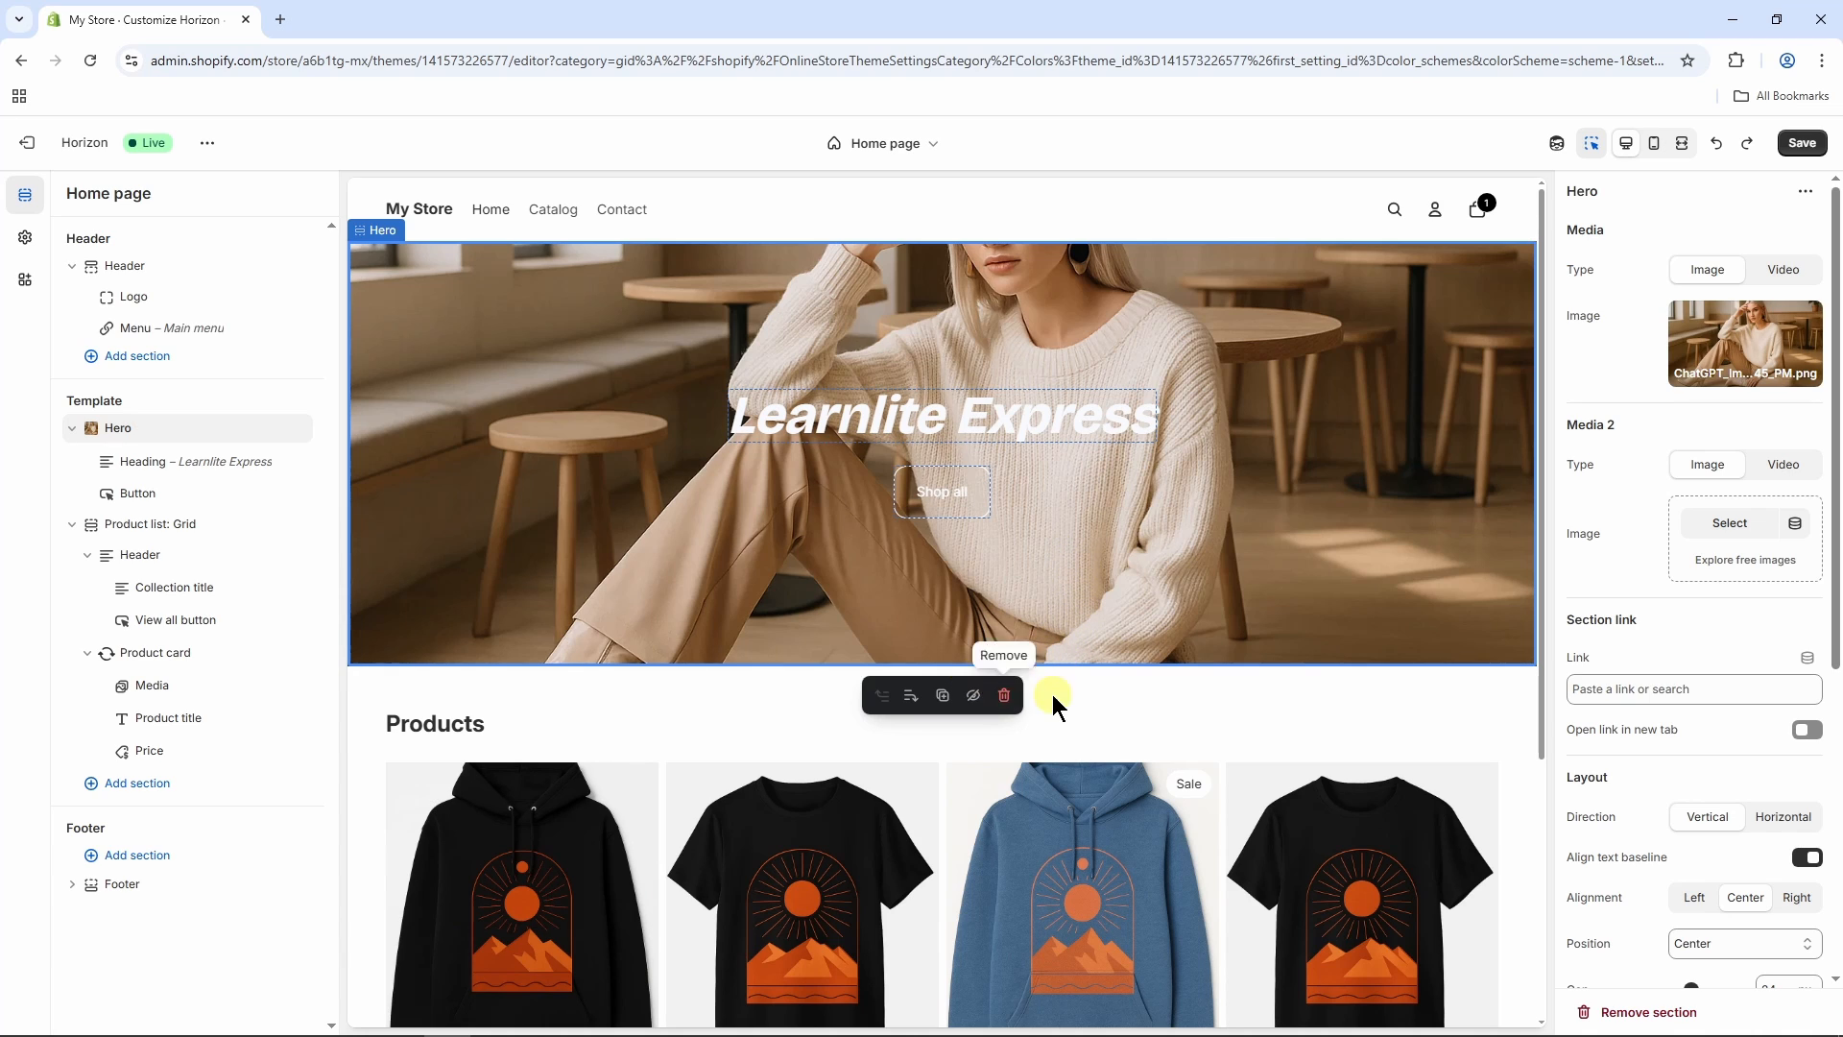
# - Add an FAQ section to the home page template and move it below the Product list: Grid section
pyautogui.moveTo(948, 680)
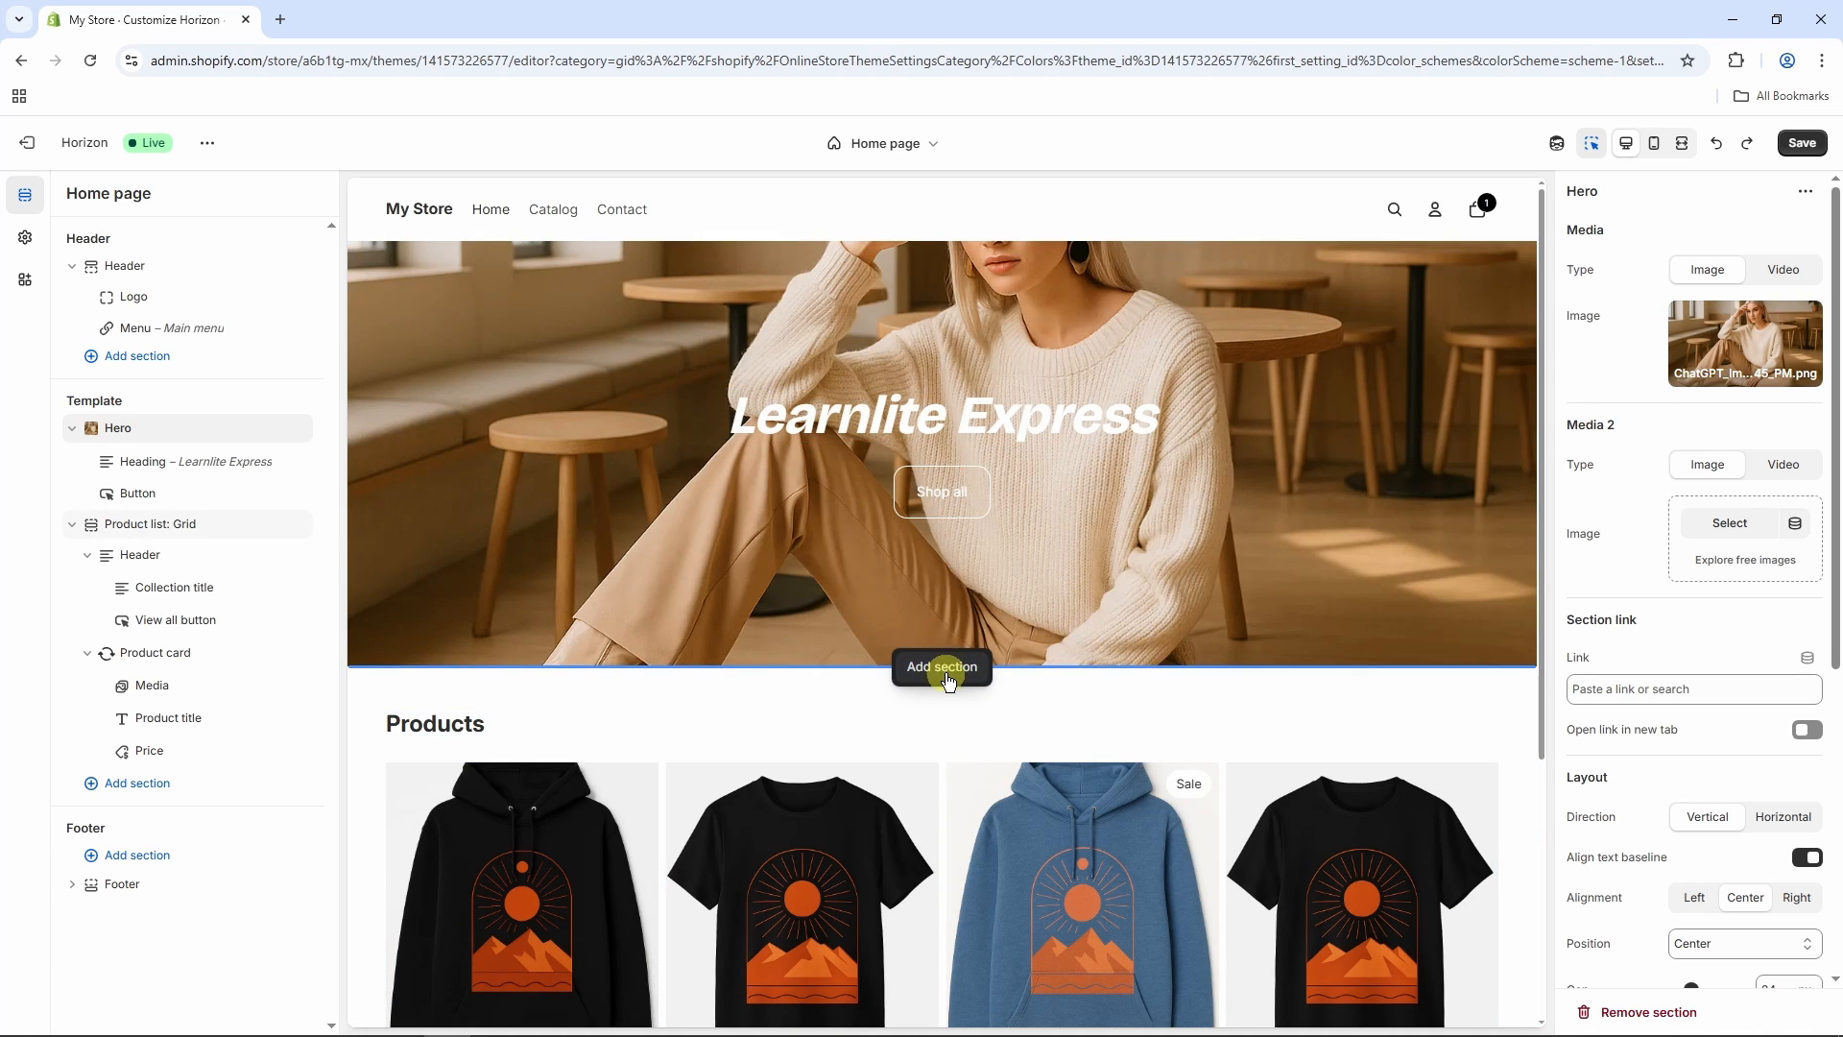
pyautogui.click(947, 674)
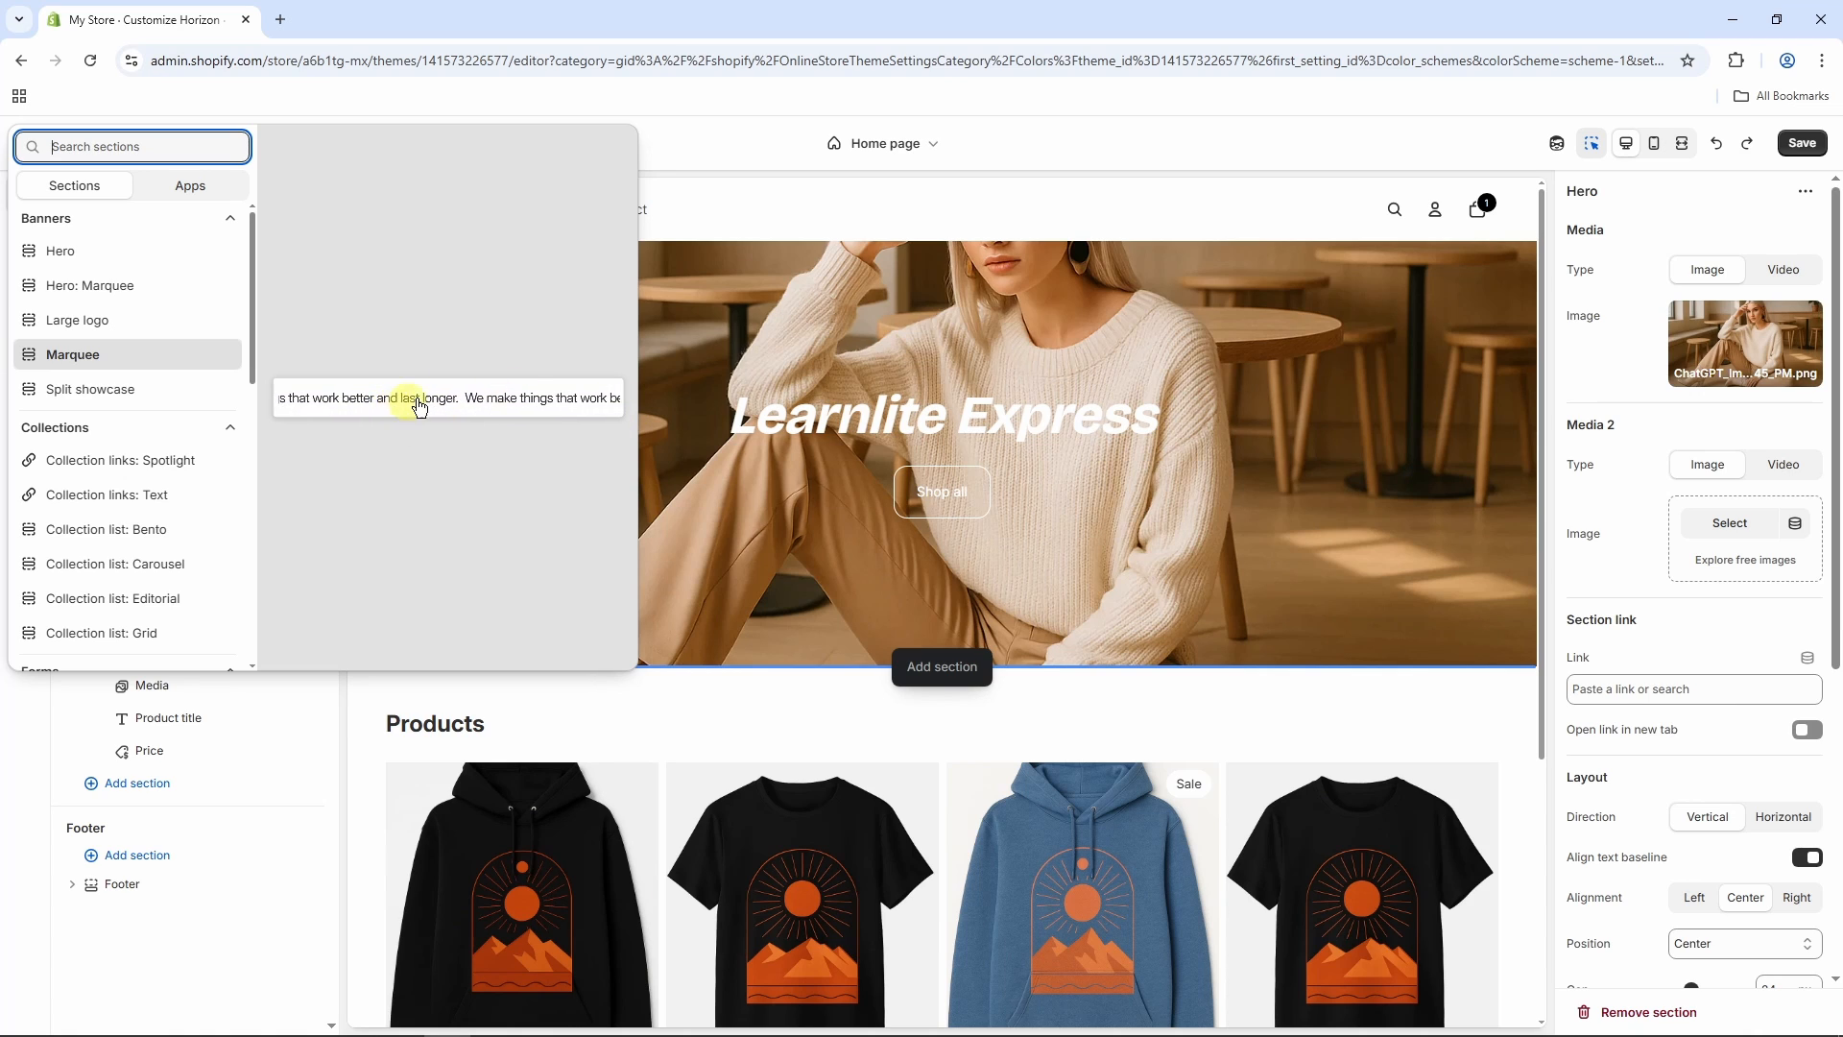
pyautogui.scroll(-8, 123, 403)
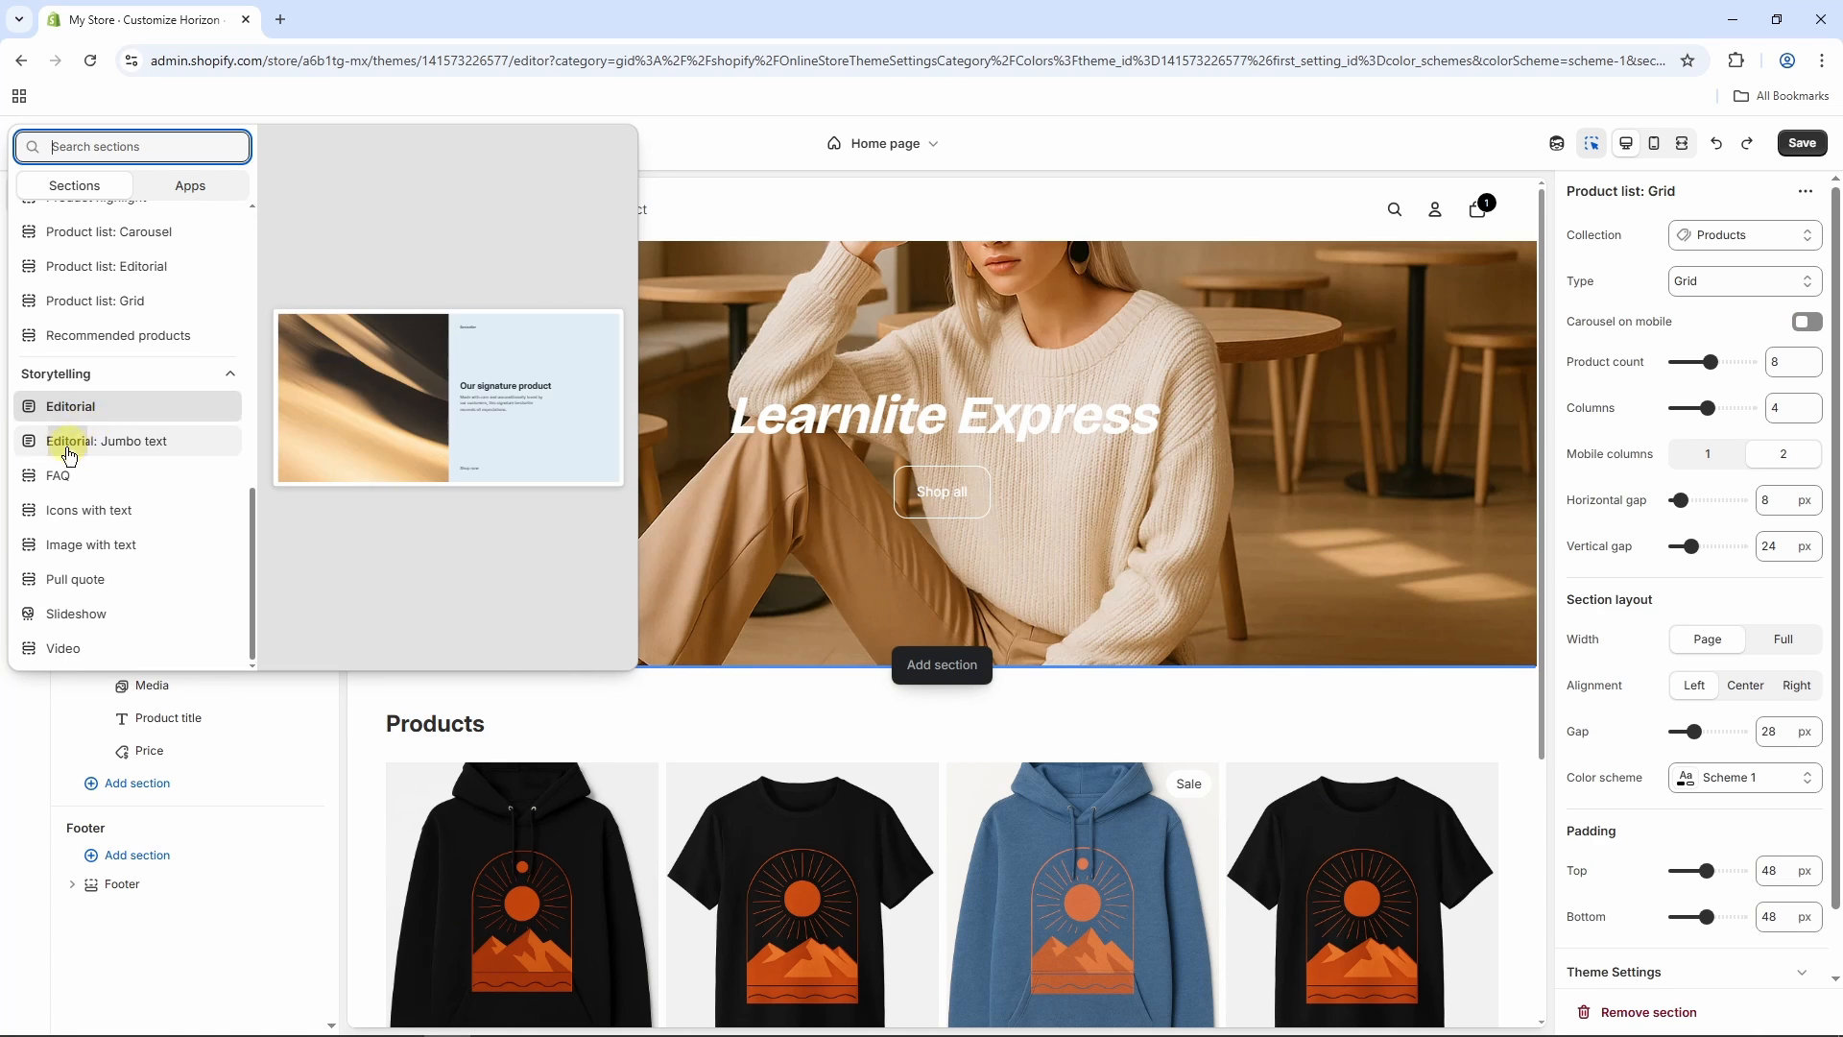
pyautogui.click(128, 483)
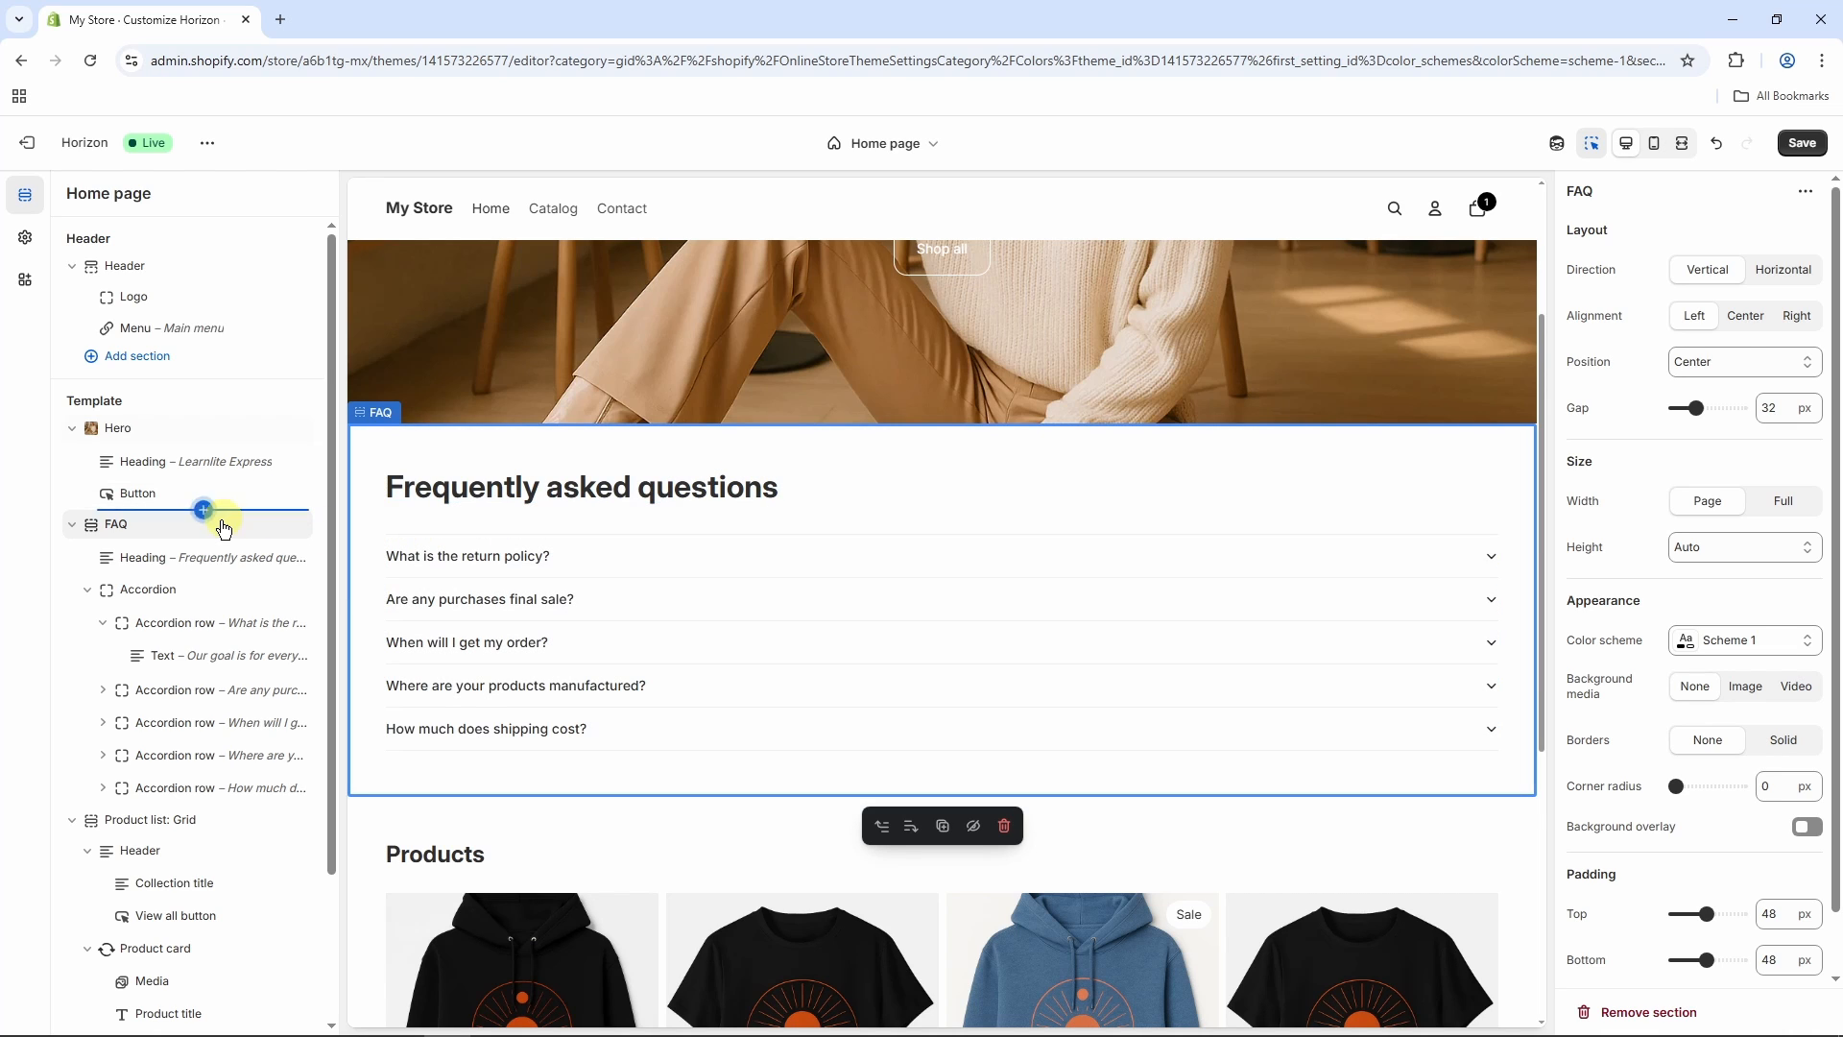
pyautogui.moveTo(173, 529); pyautogui.dragTo(176, 782)
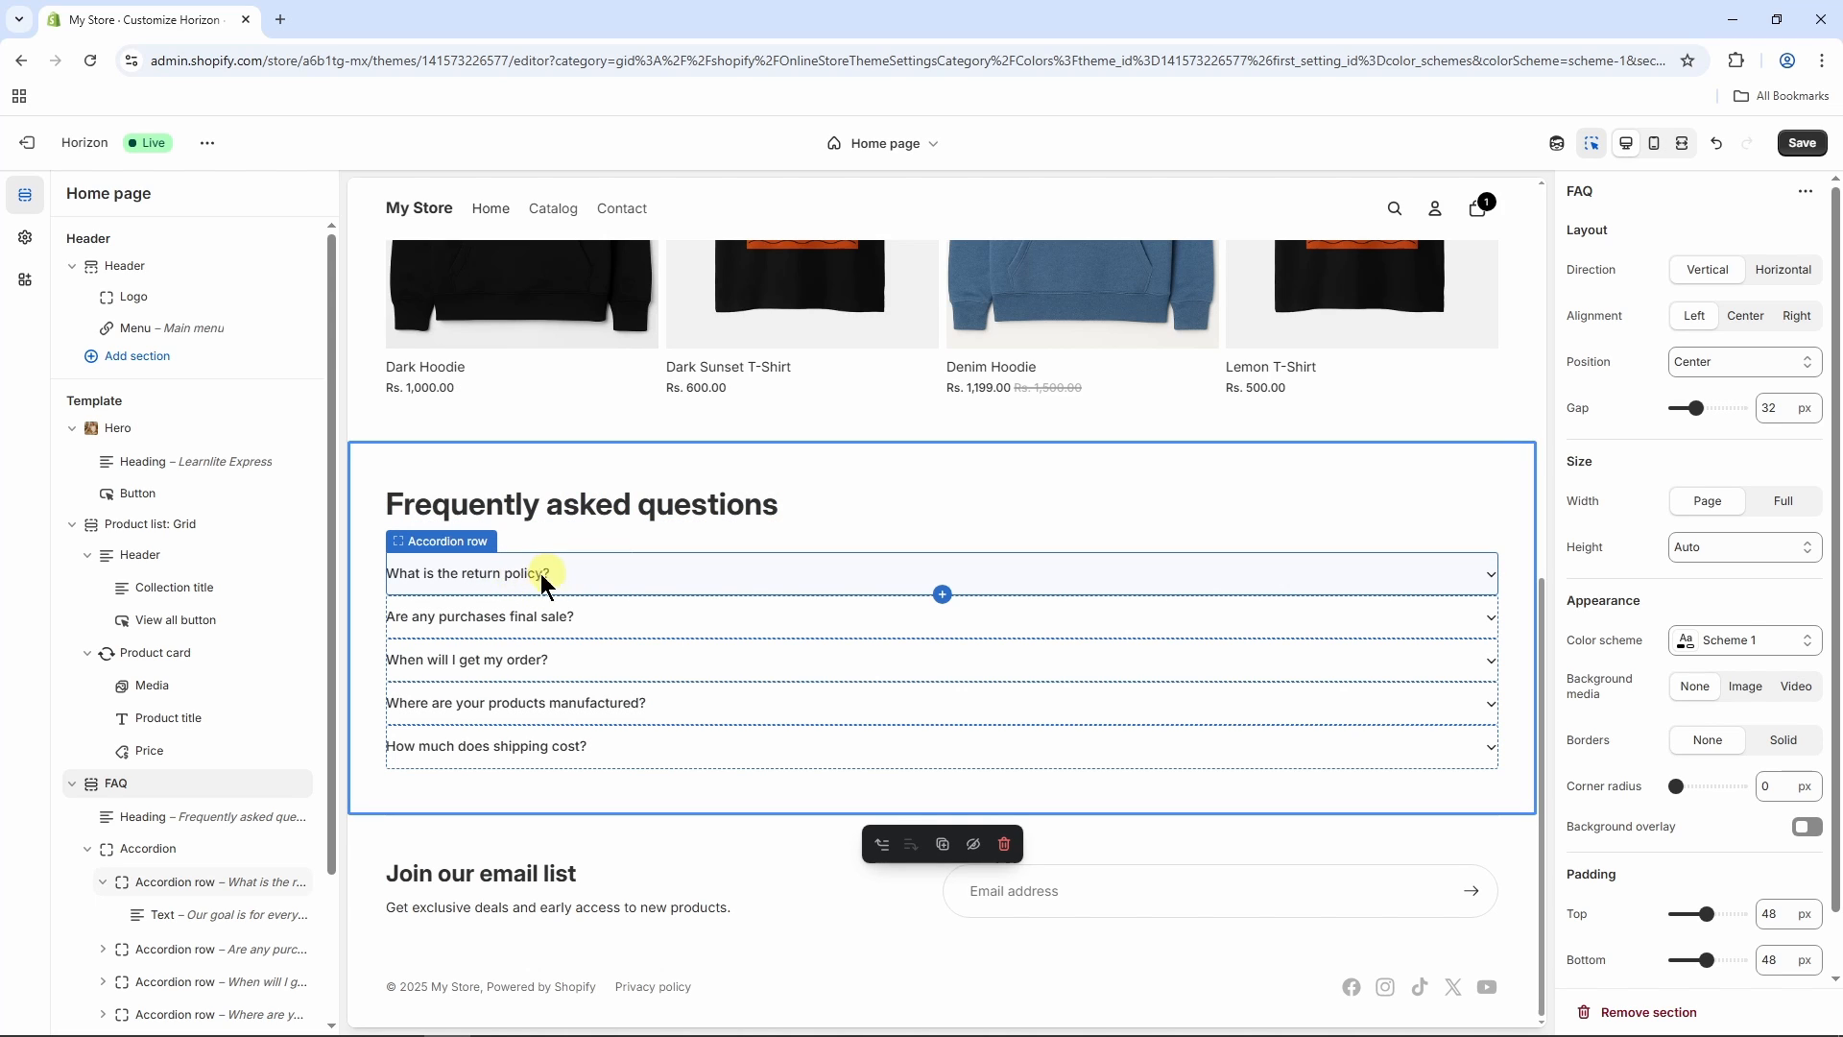
# - Change the heading of the FAQ section's first accordion row to "When will i receive my order?"
pyautogui.click(512, 573)
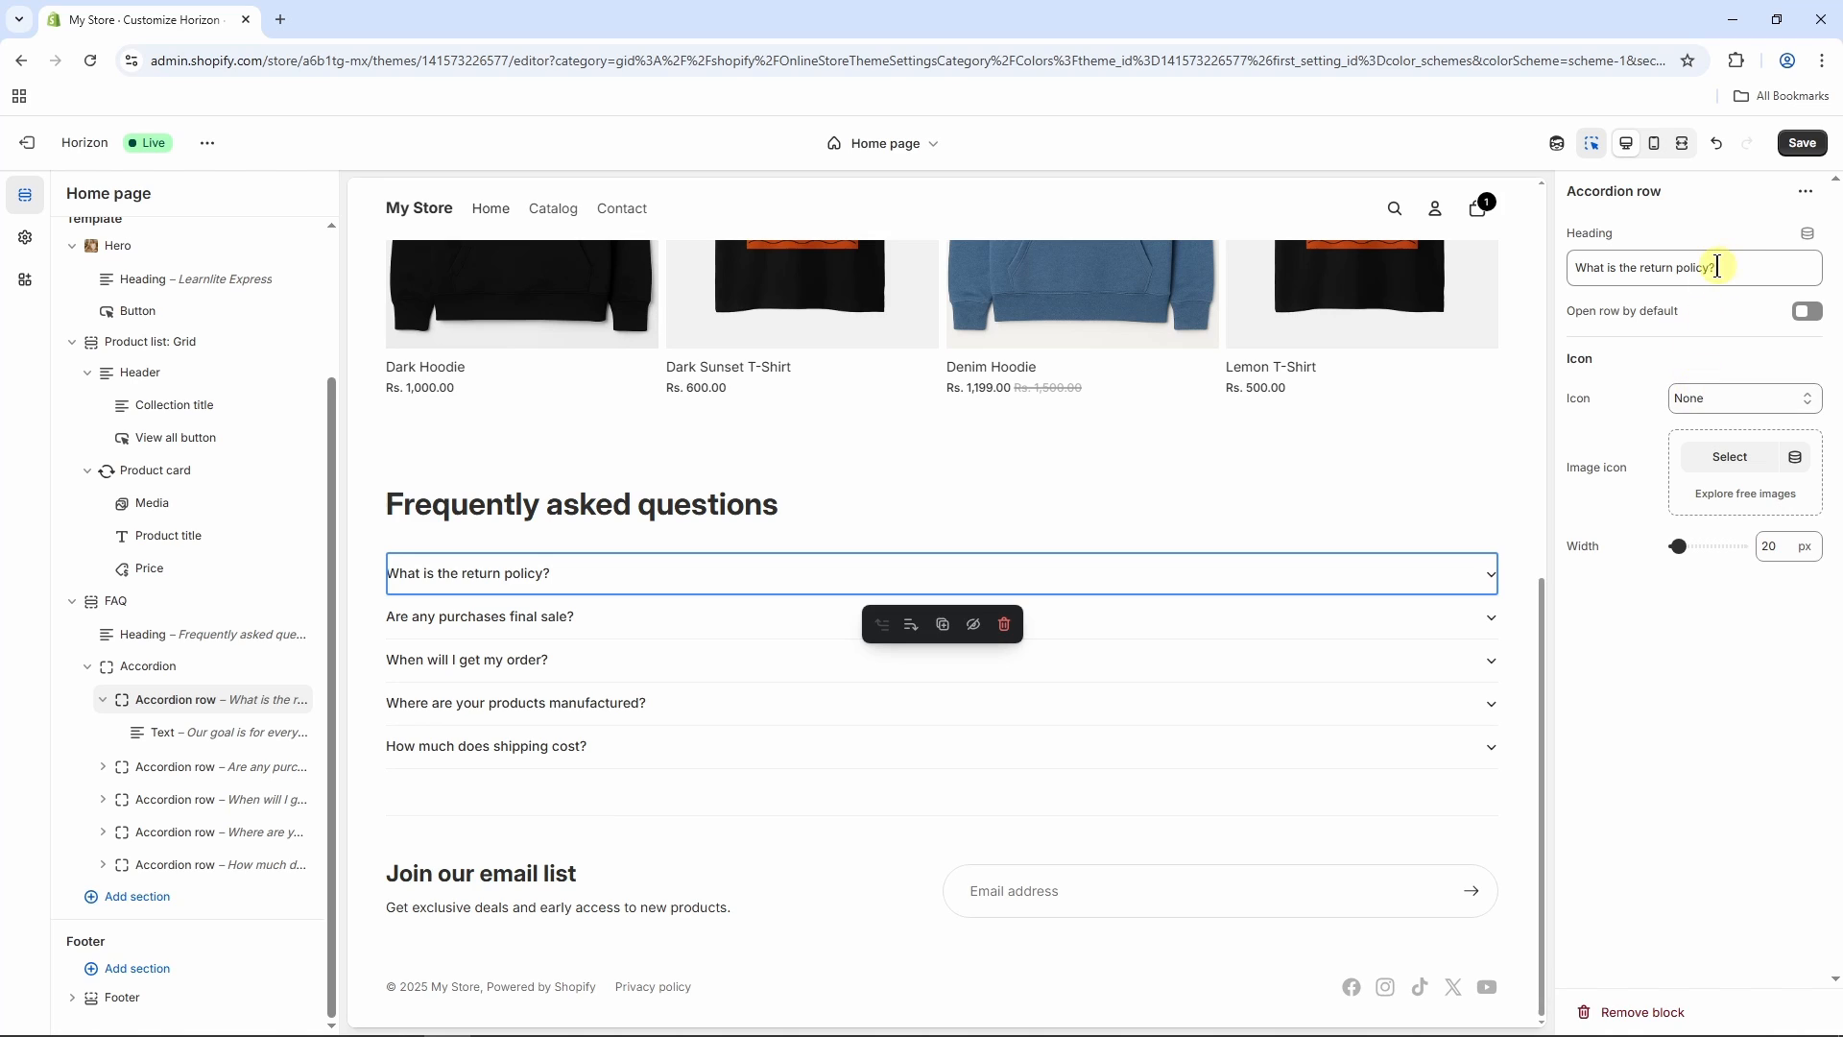
pyautogui.moveTo(1710, 267); pyautogui.dragTo(1437, 267)
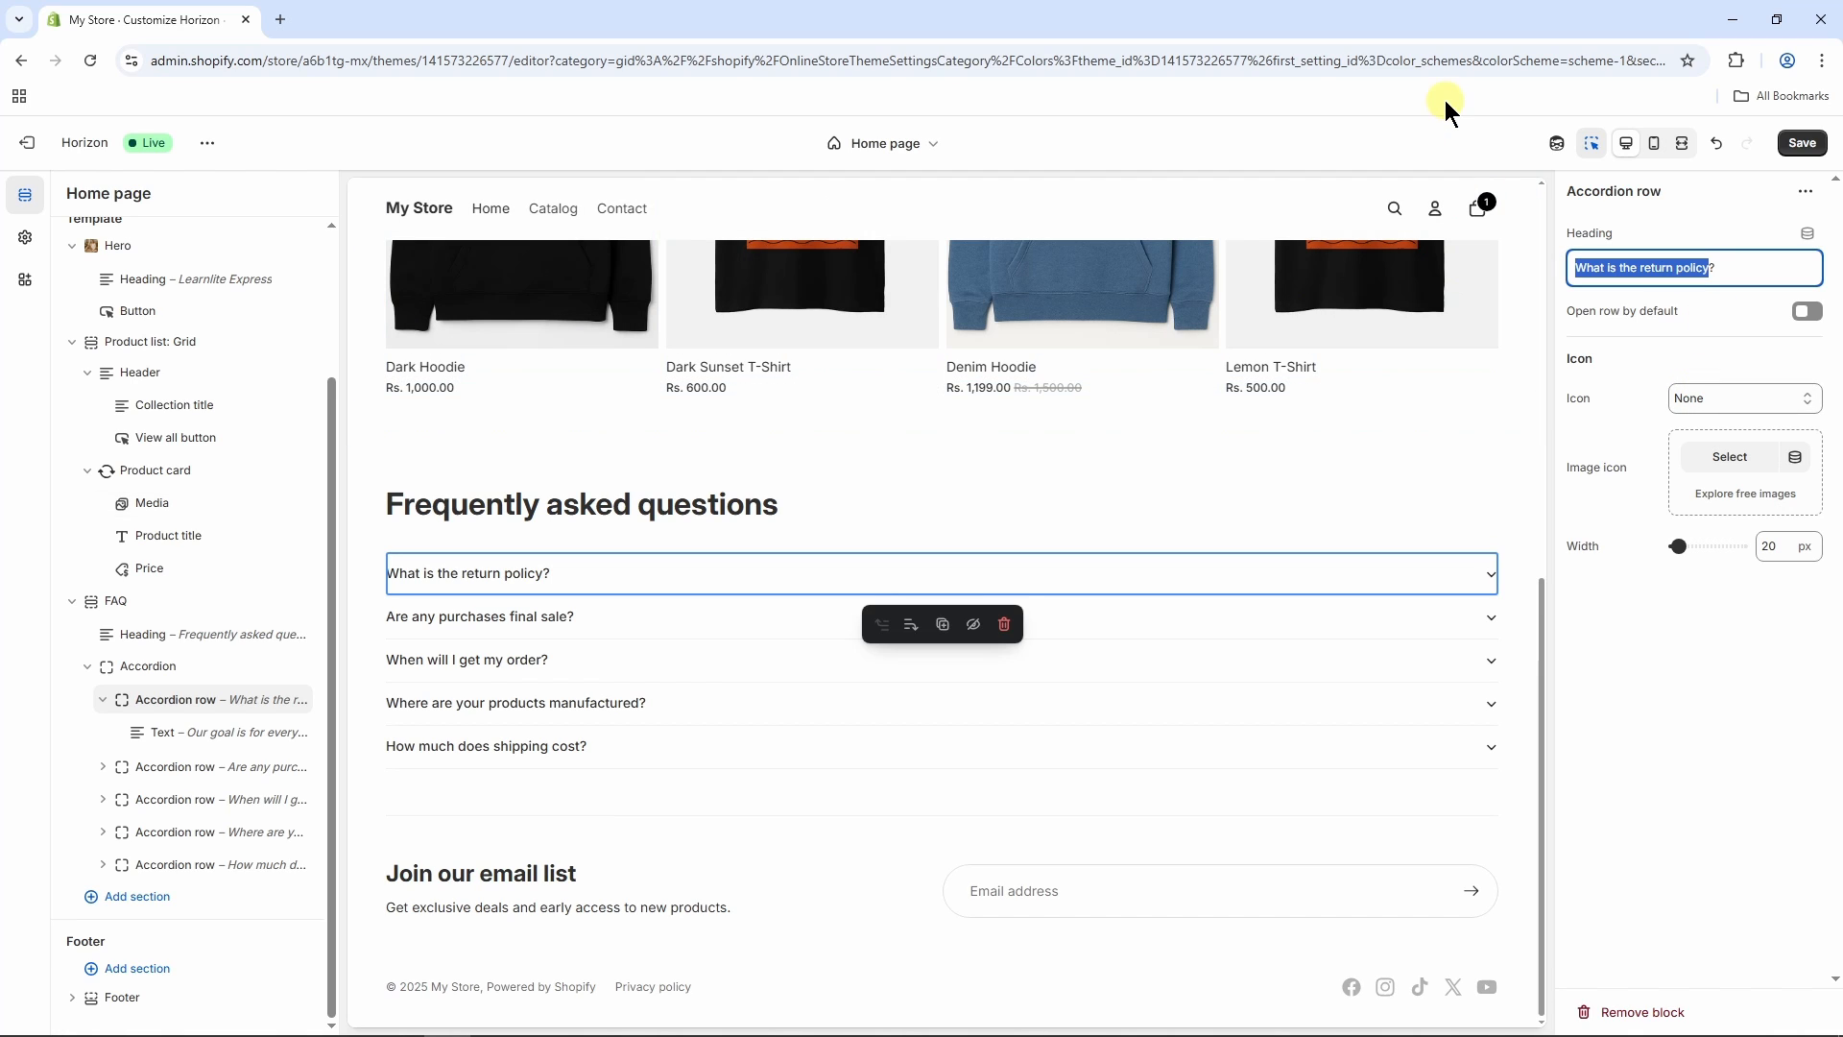
pyautogui.write('When will i receive m')
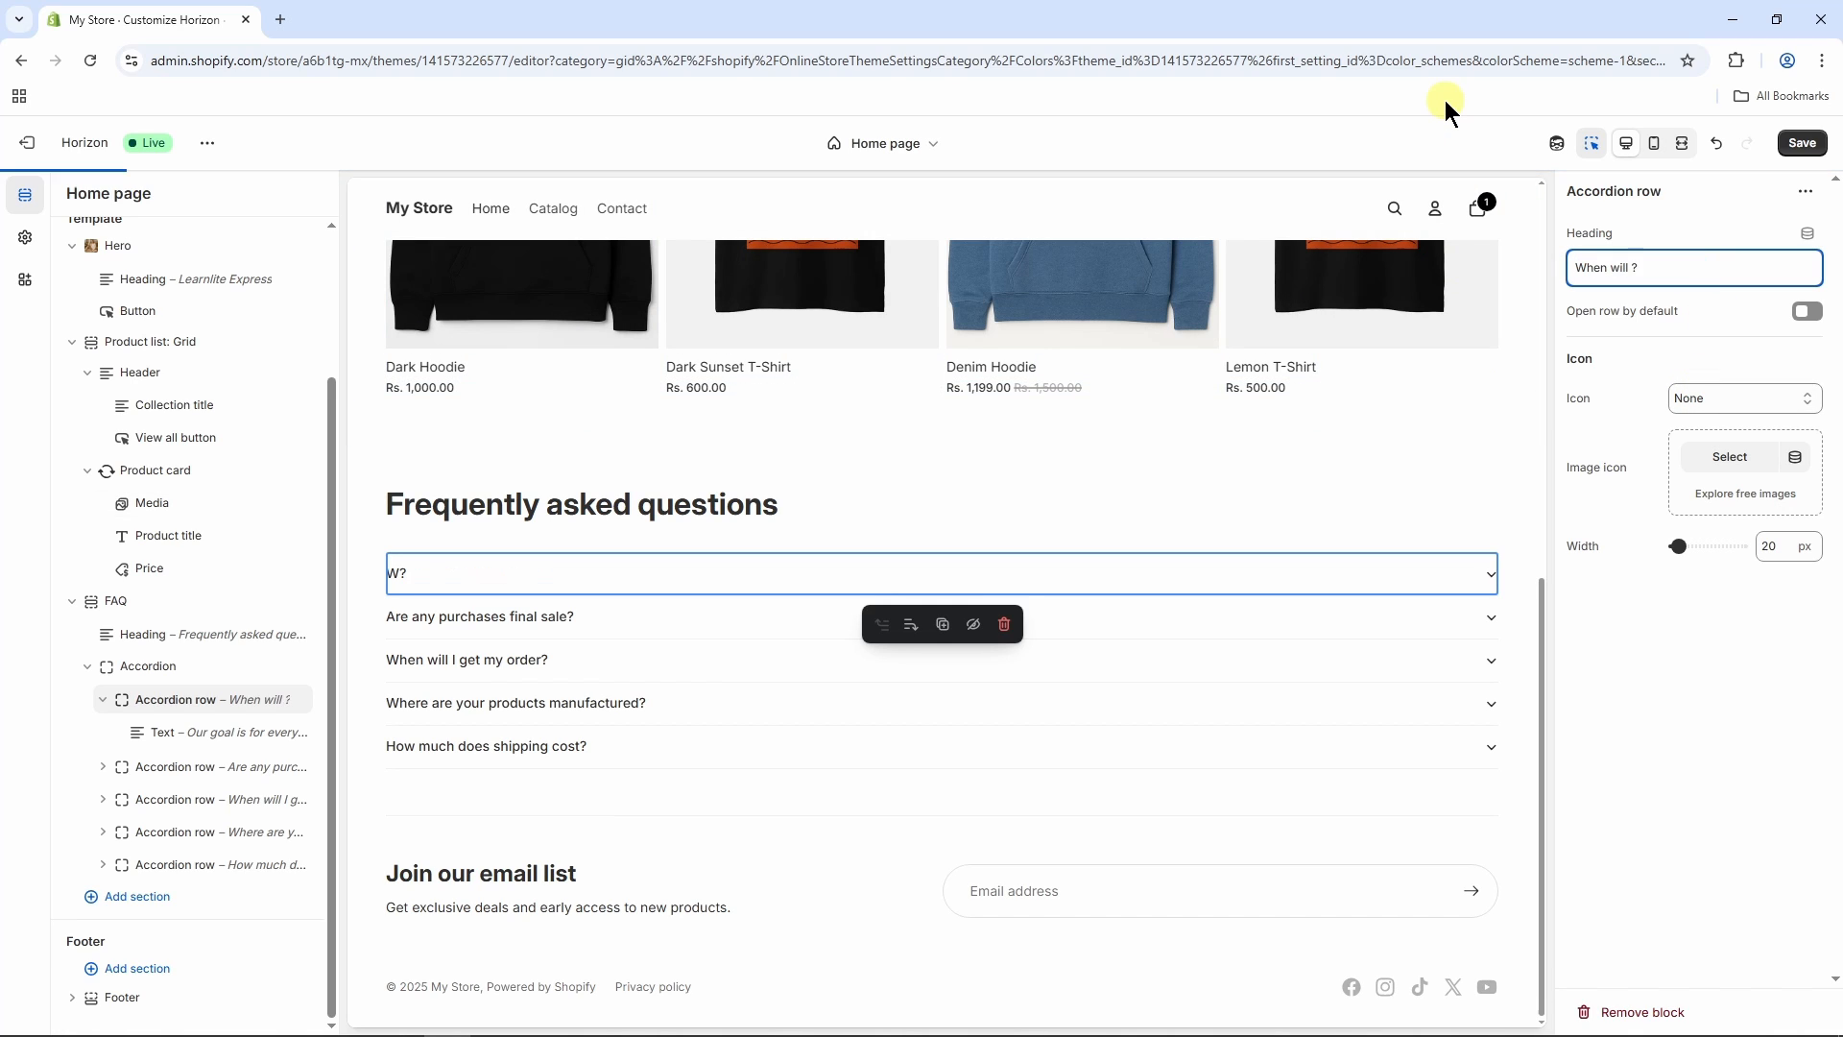
pyautogui.write('y order')
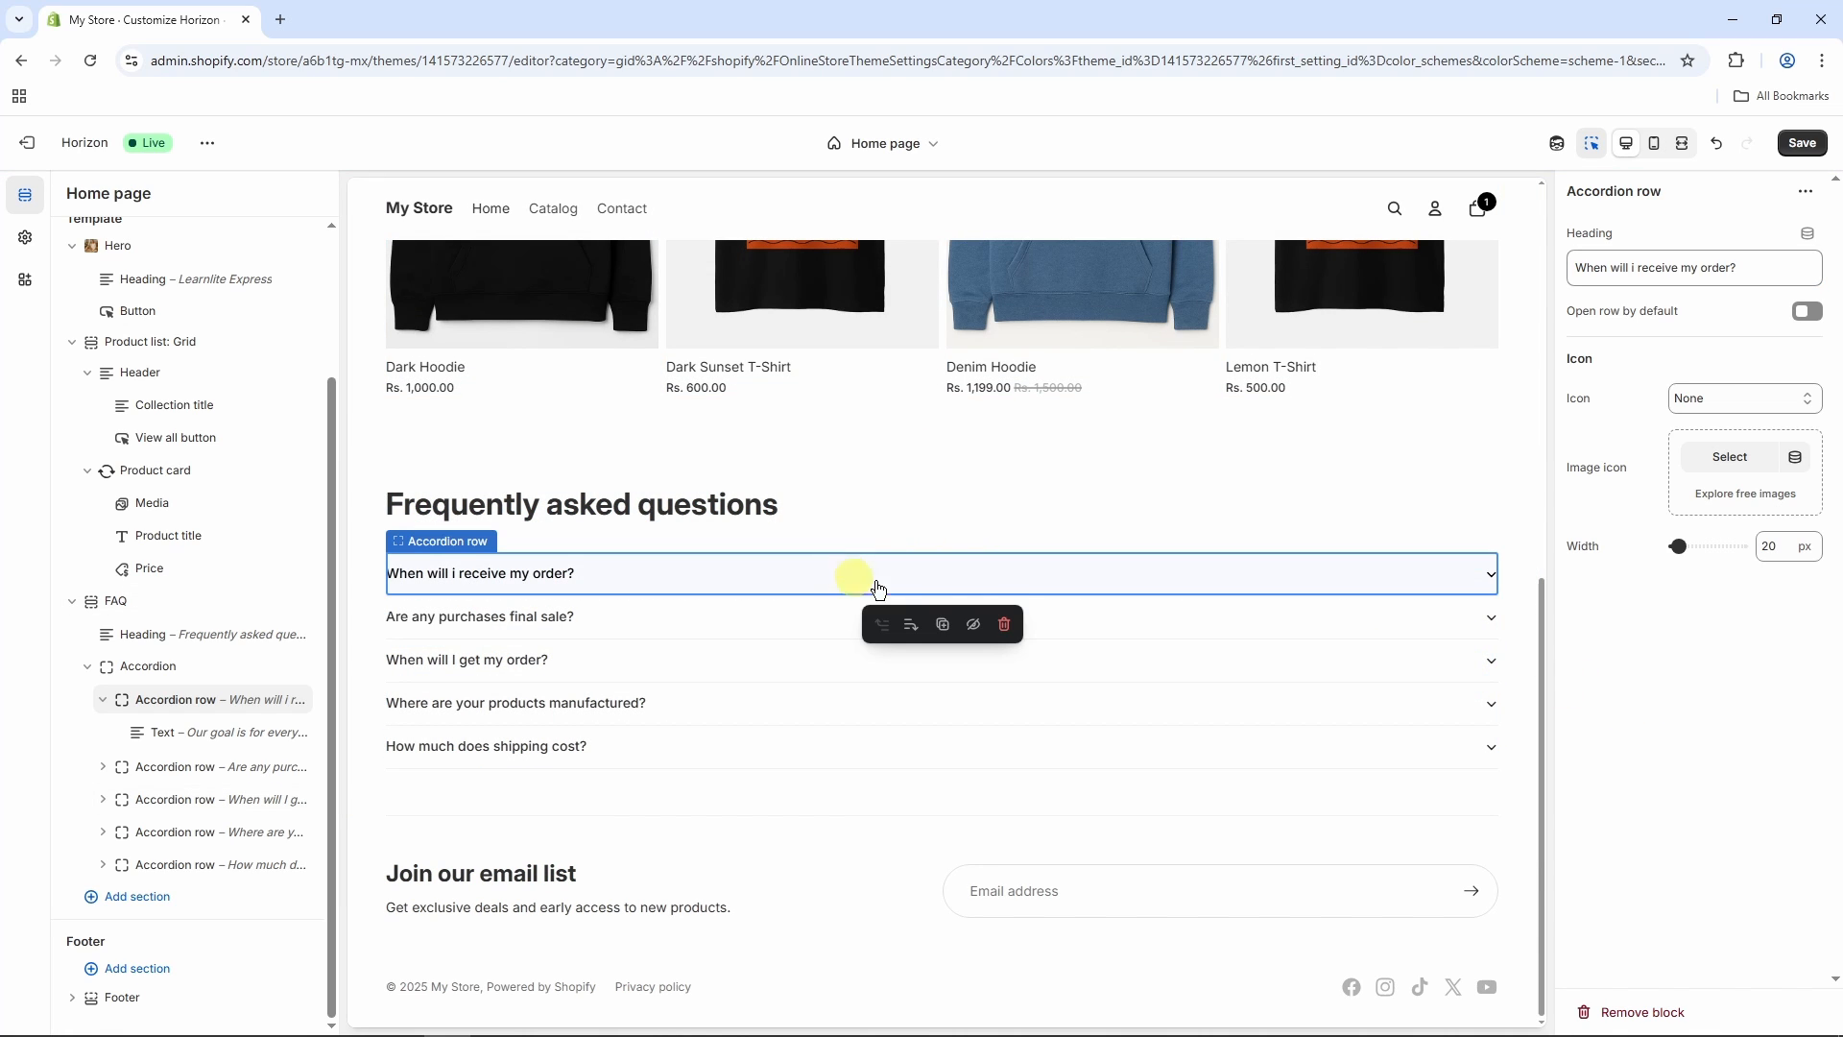
# - Replace the answer text of the first FAQ row with "Within 3 days of purchase." and collapse the row
pyautogui.click(1493, 580)
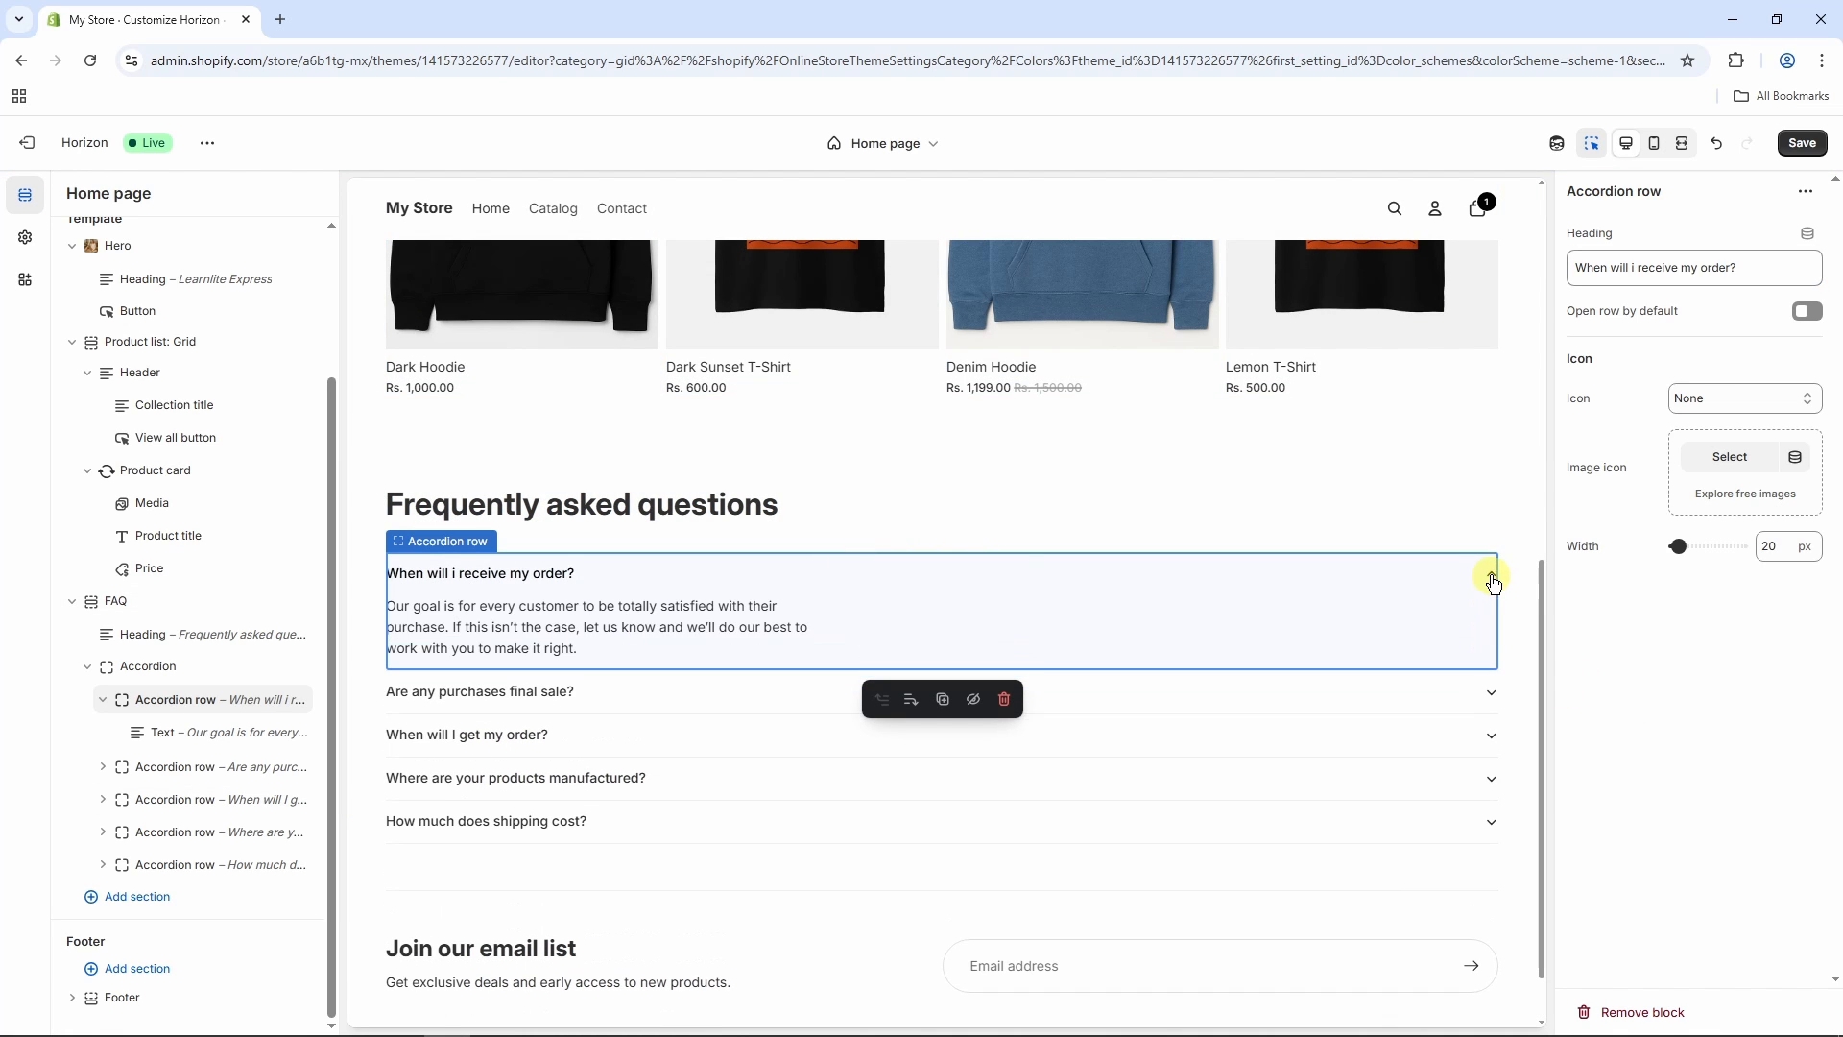
pyautogui.click(597, 625)
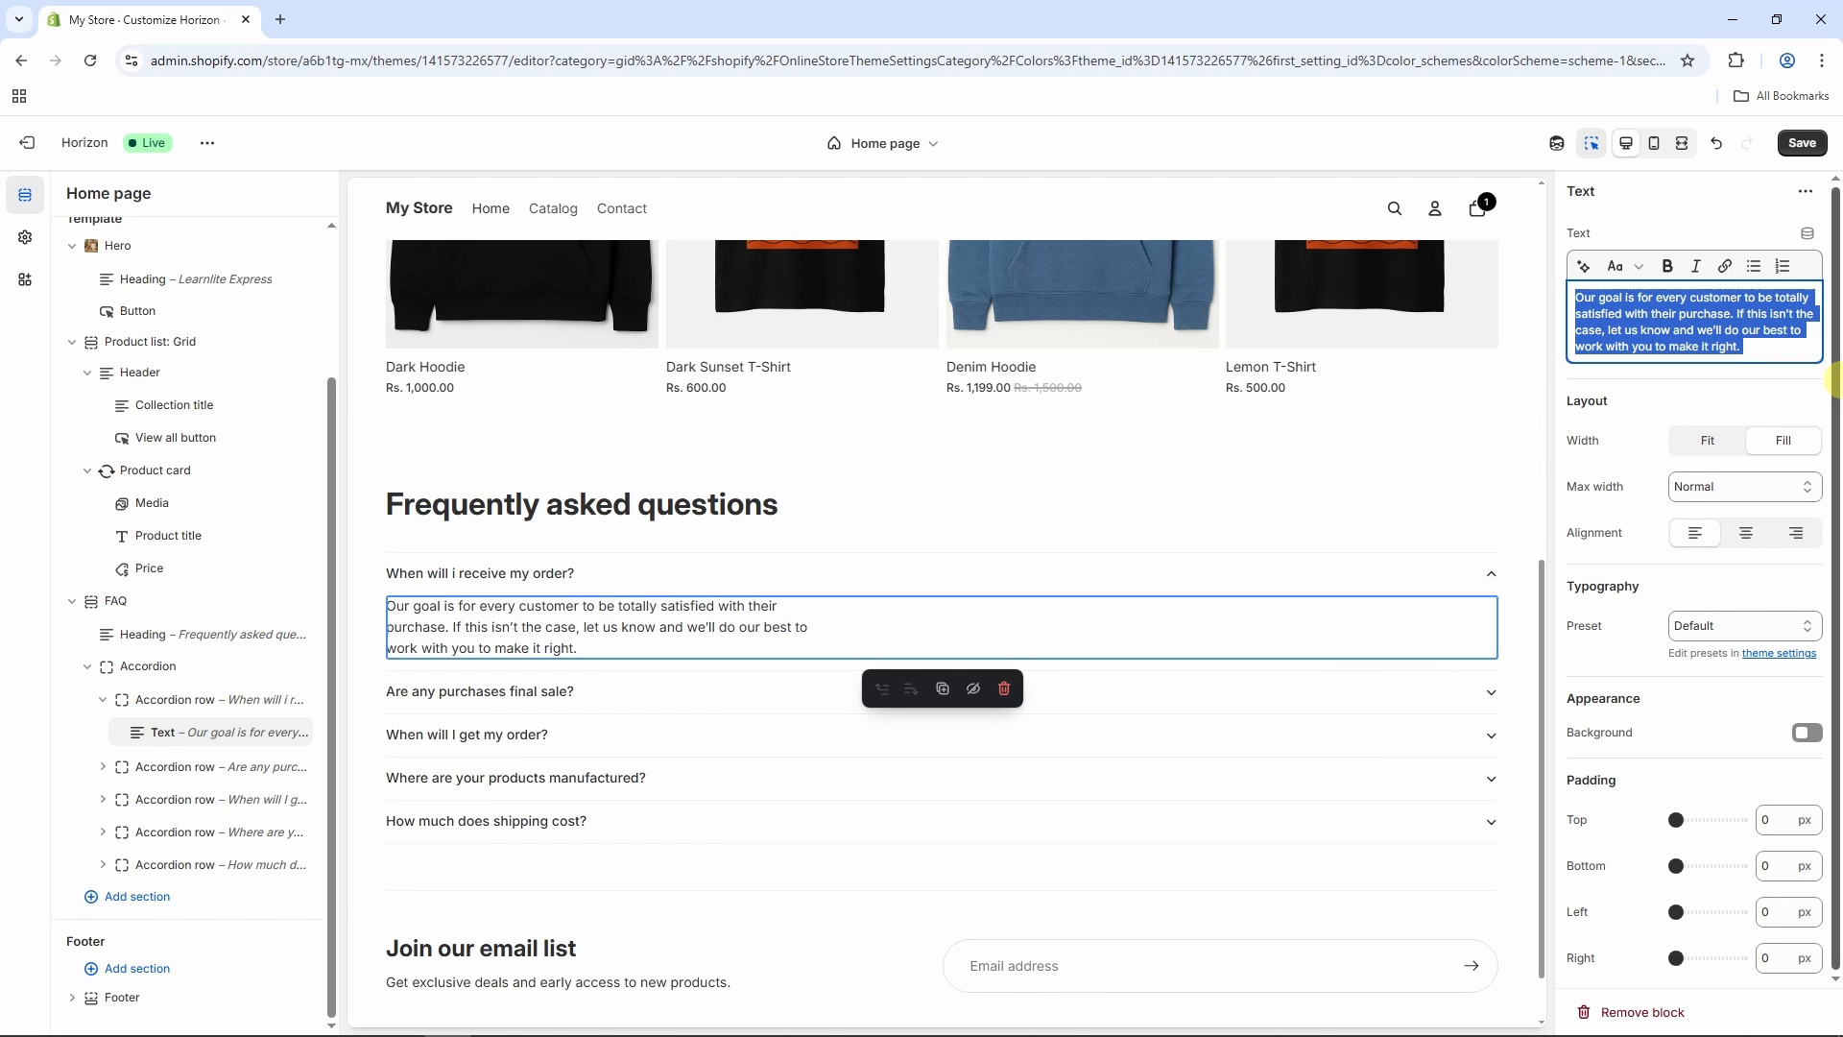
pyautogui.write('Within 3 days of p')
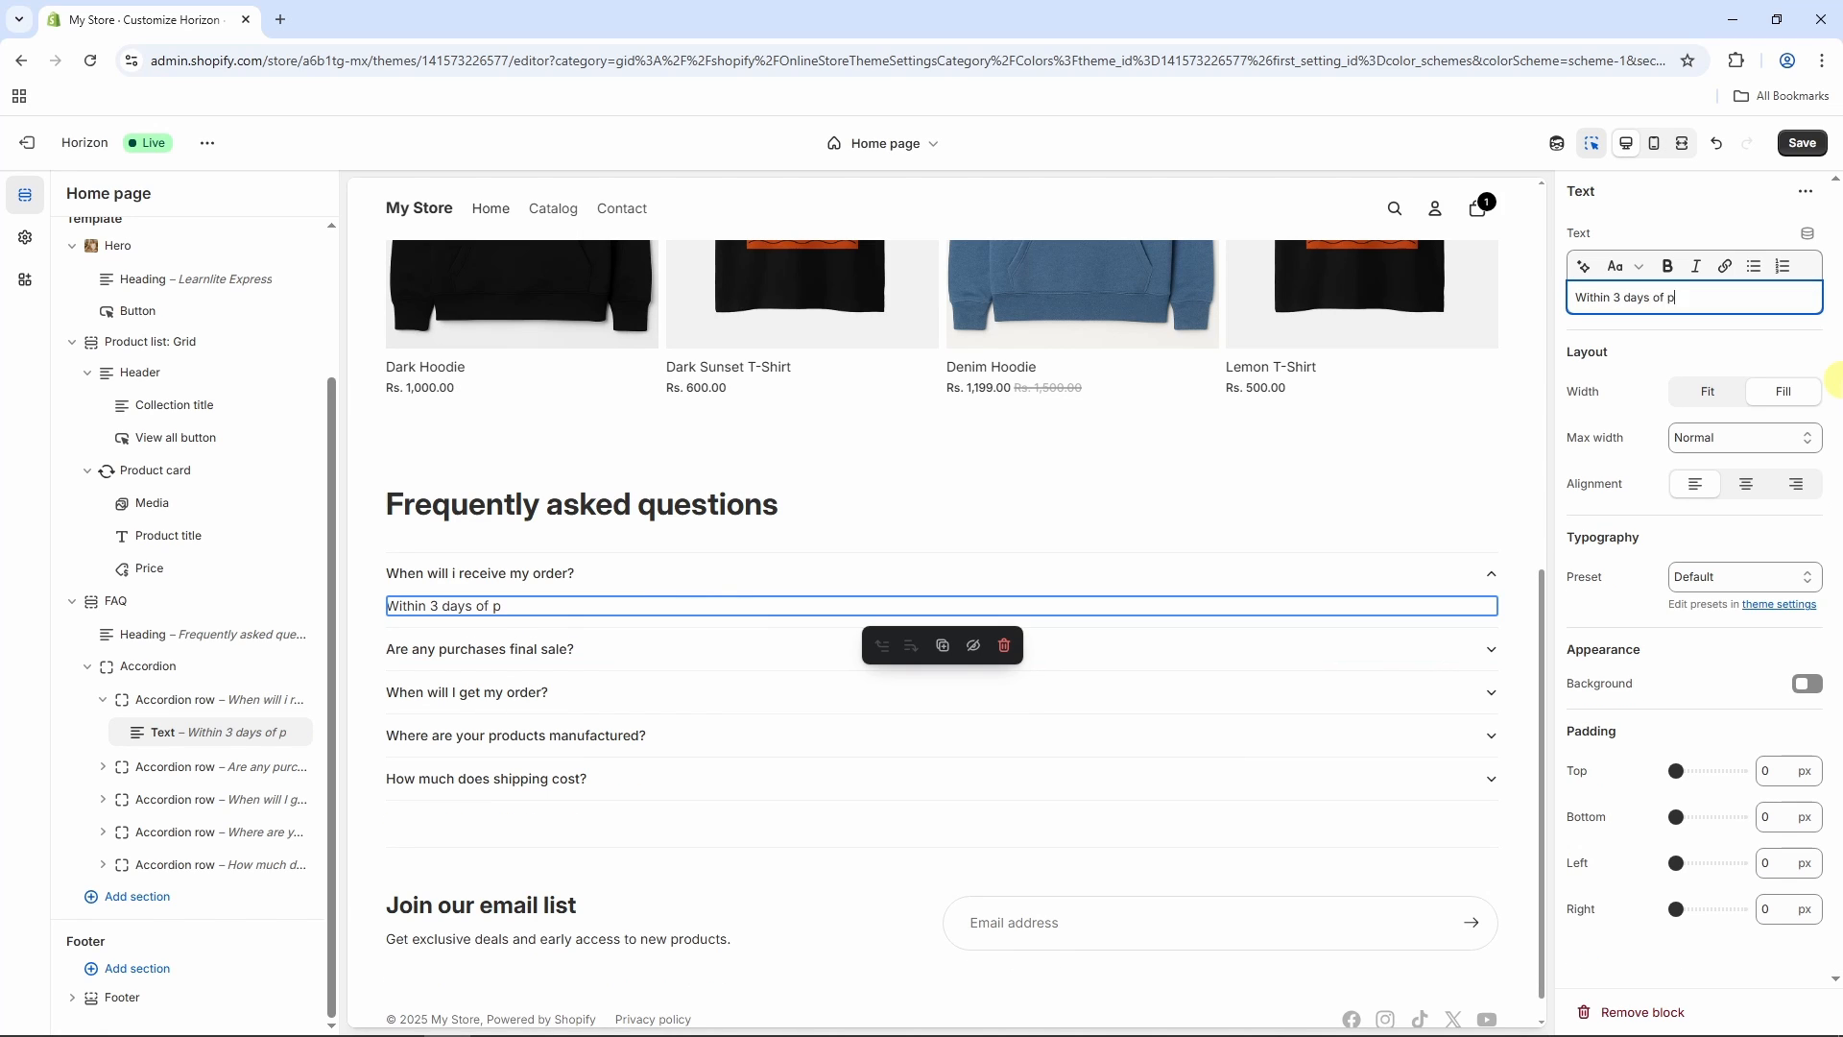
pyautogui.write('urchase.')
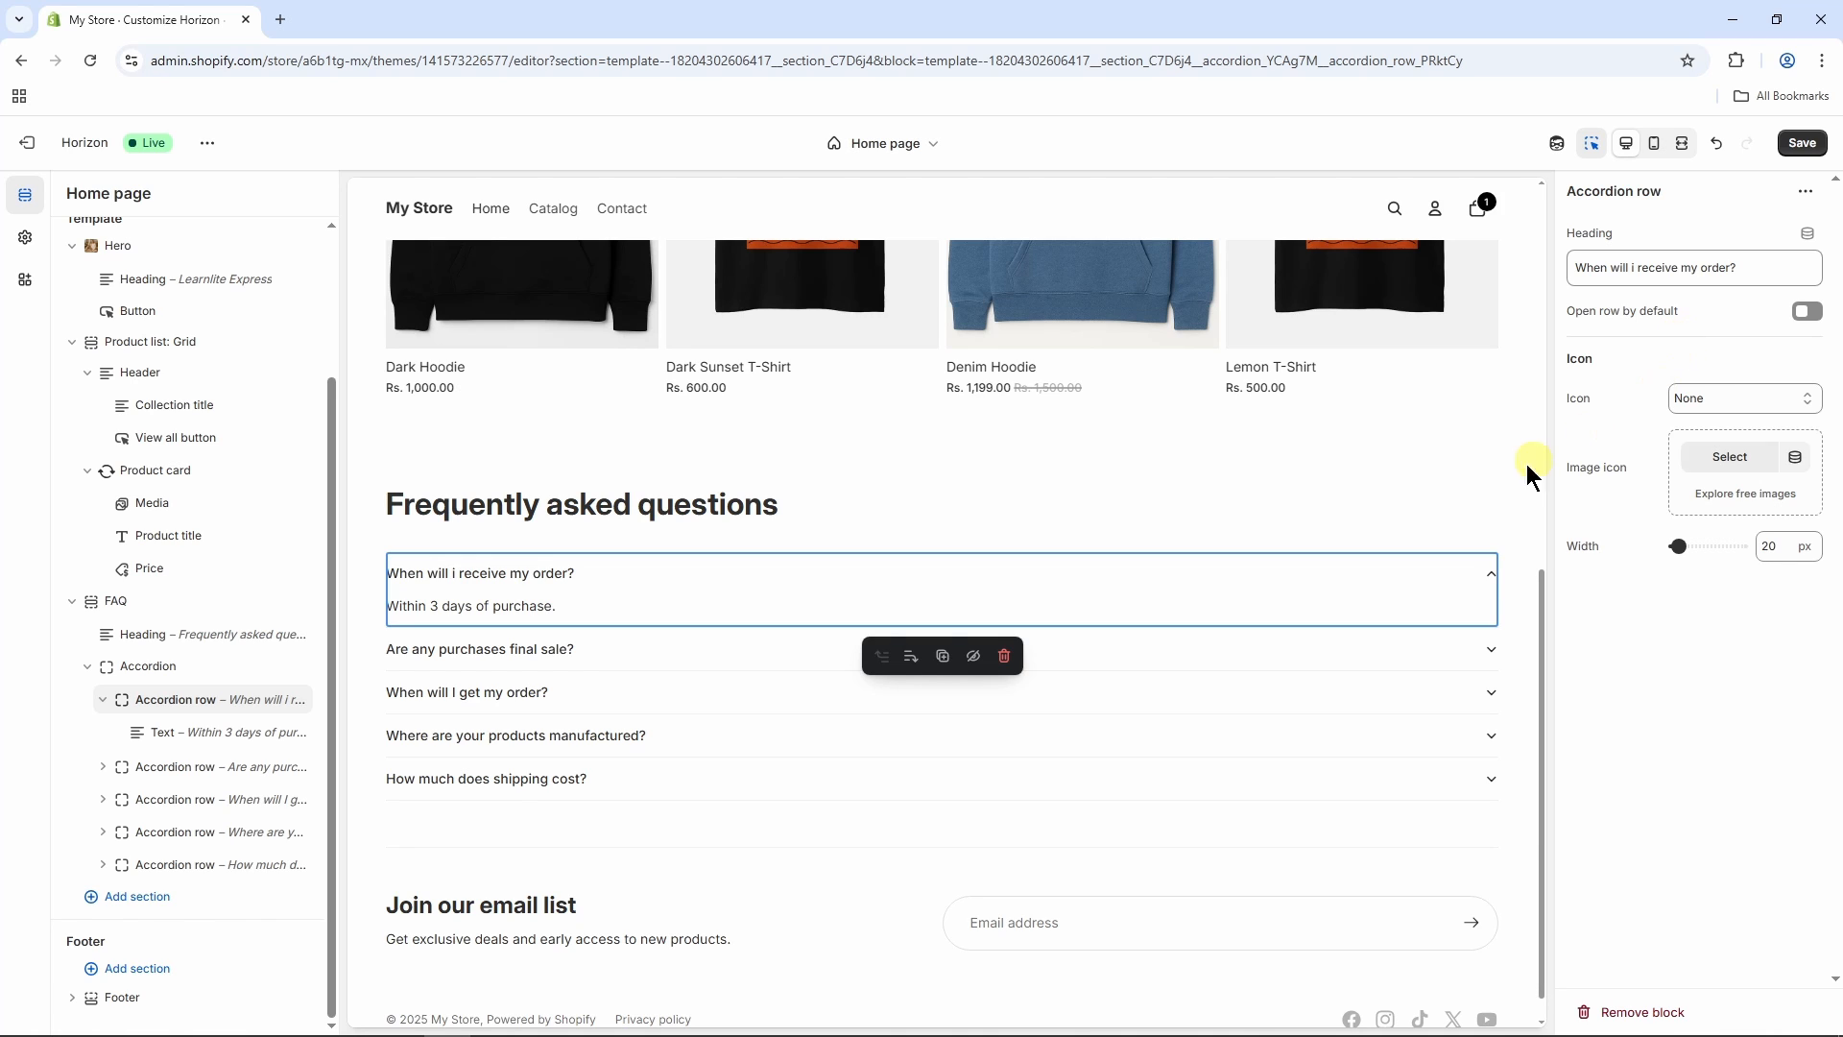
pyautogui.click(1492, 579)
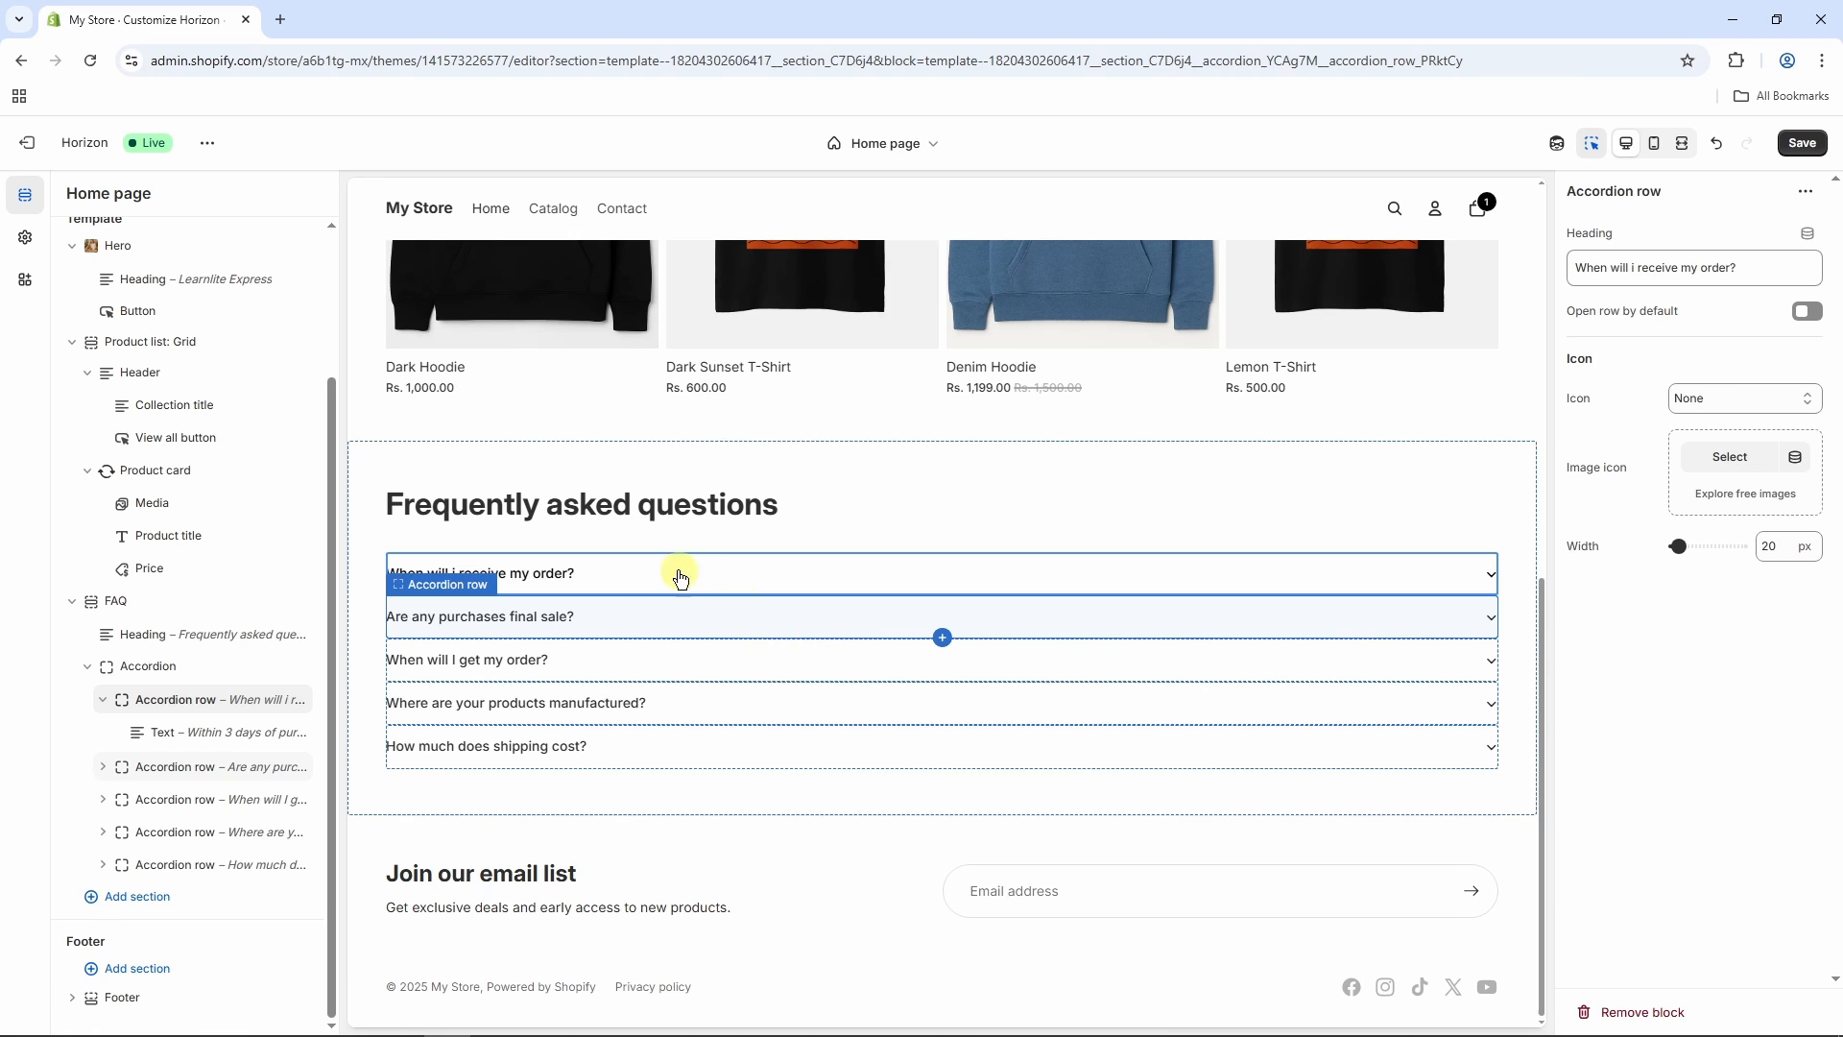
# - Relabel the Hero section's button as "Buy Now" and set its style to Primary
pyautogui.scroll(7, 862, 528)
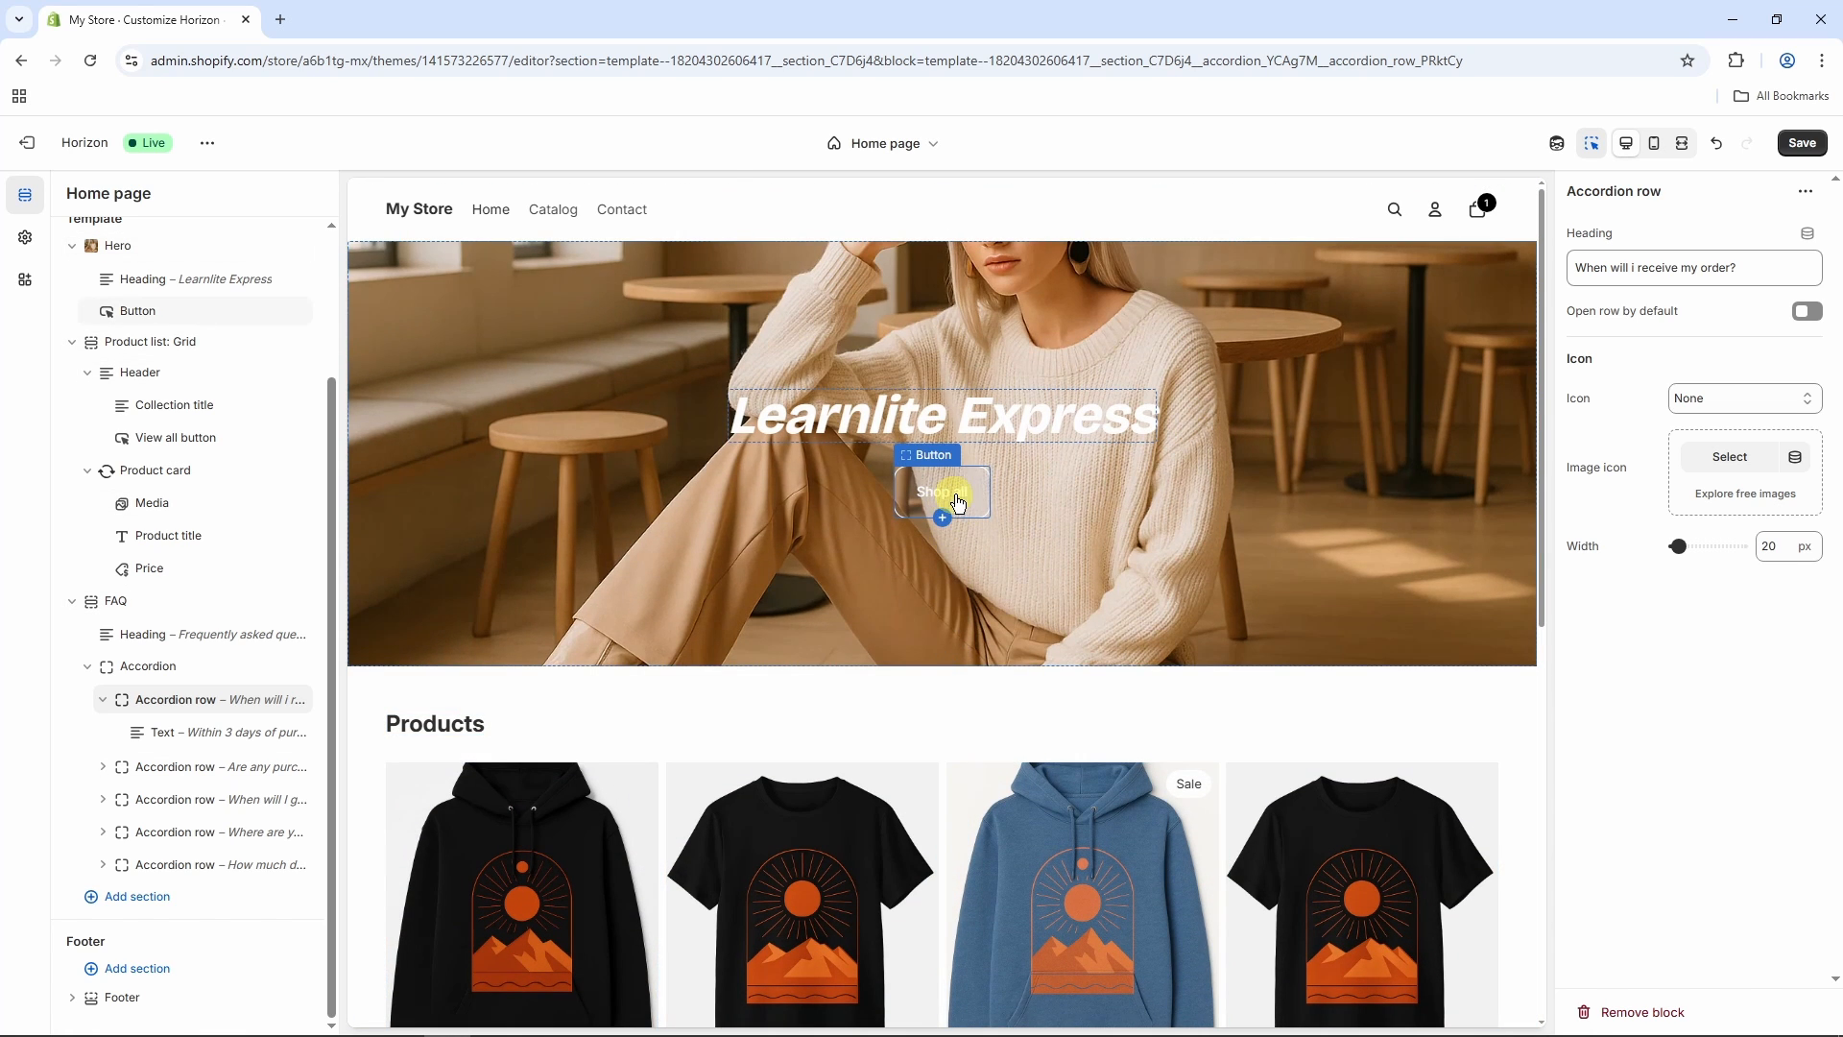
pyautogui.click(955, 500)
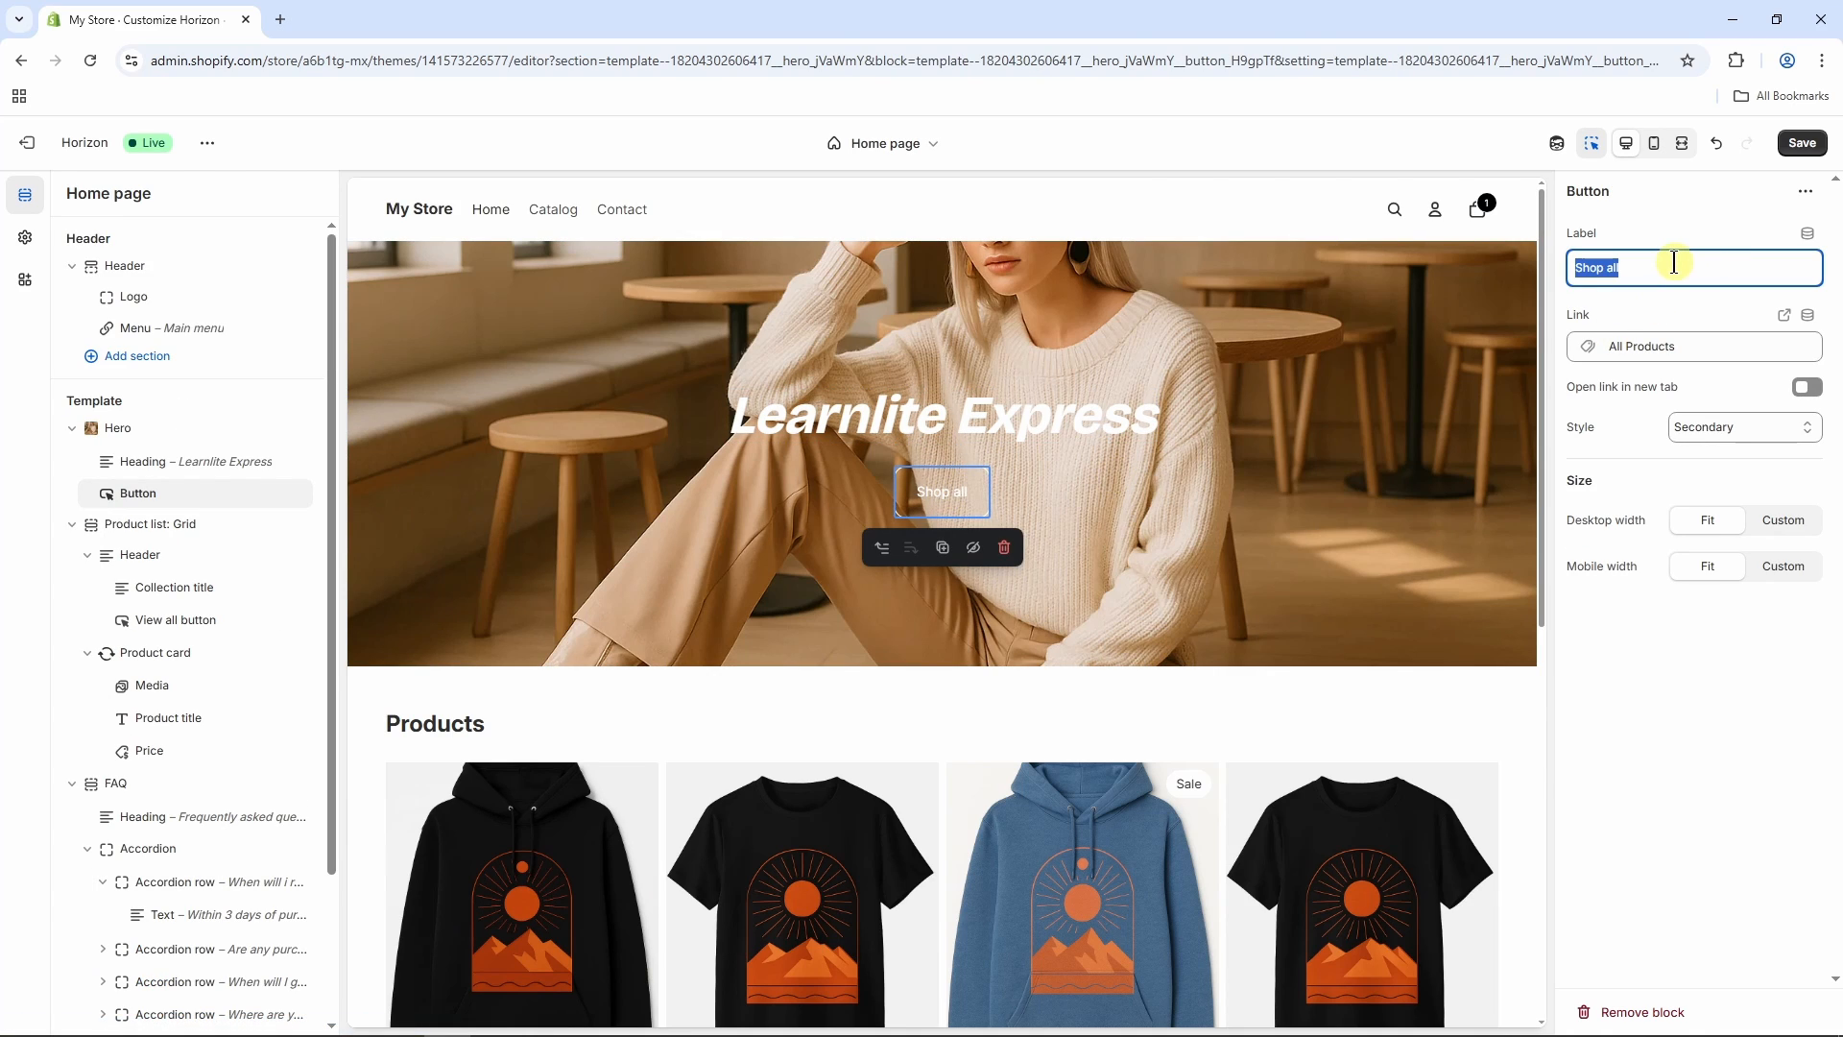
pyautogui.write('Bu')
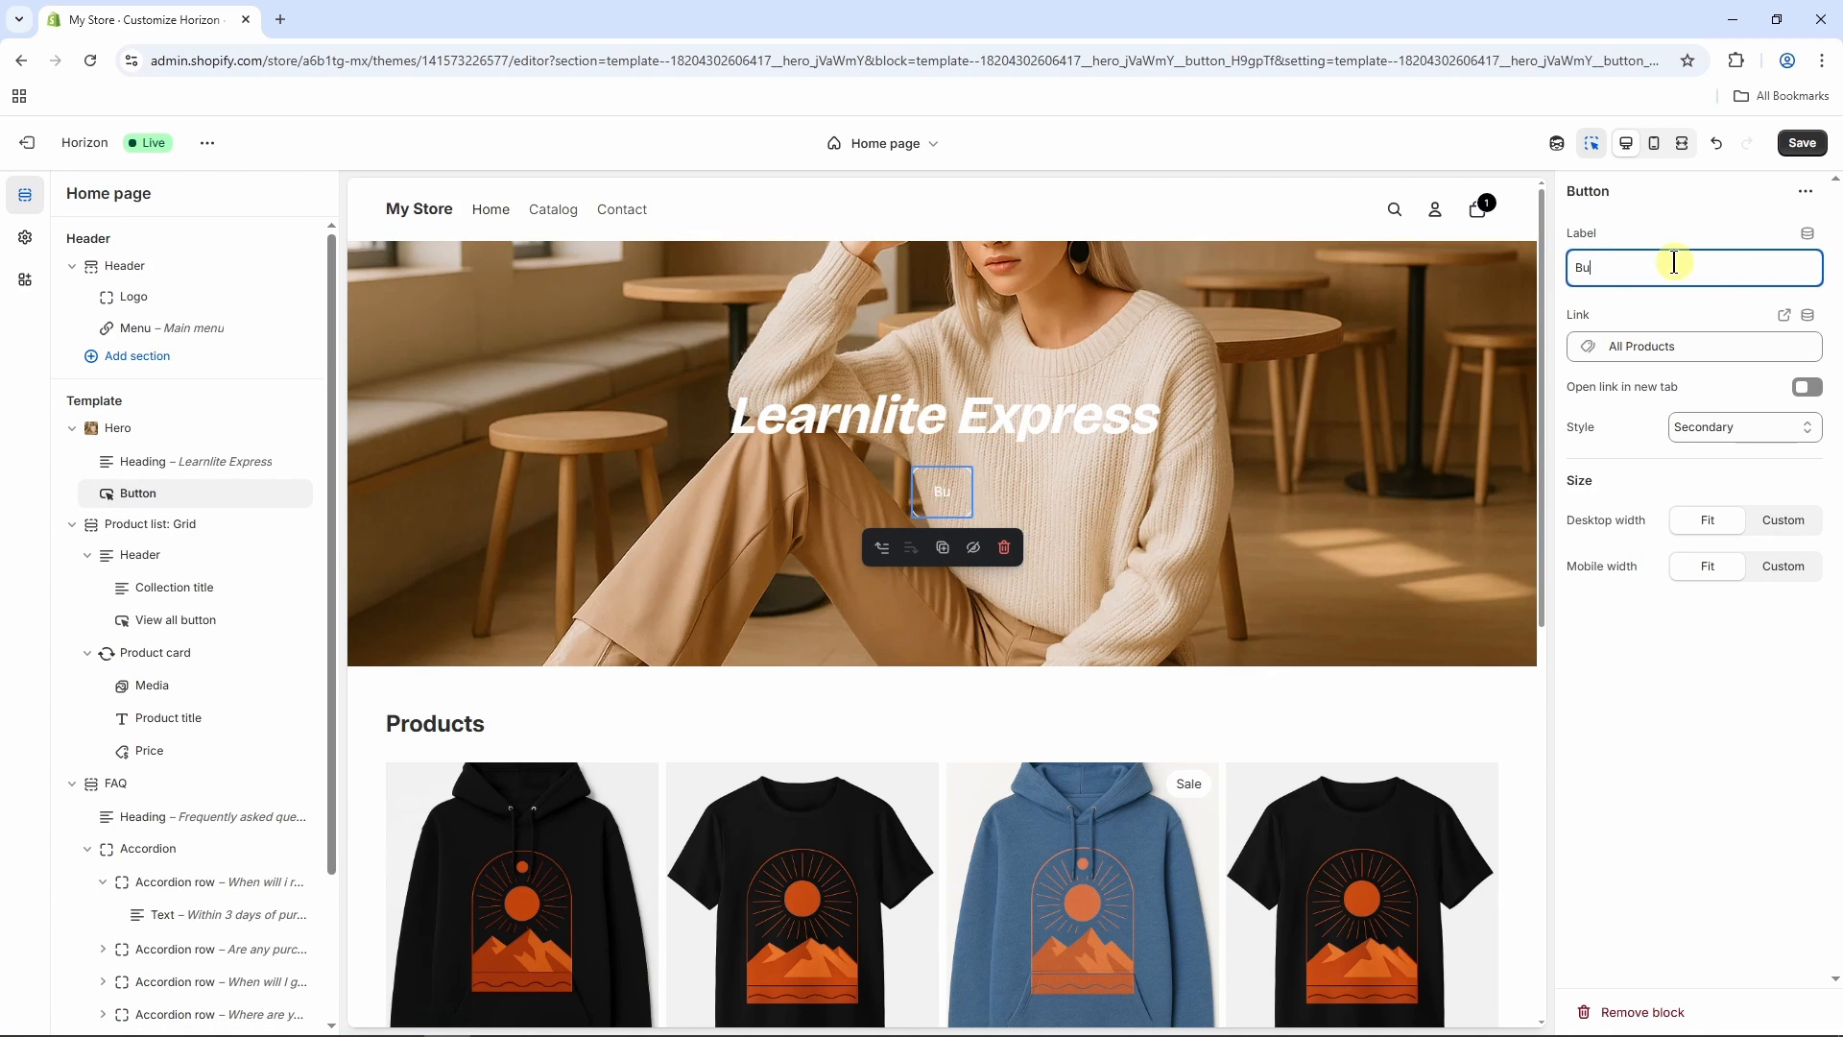
pyautogui.write('y Now')
pyautogui.click(1667, 324)
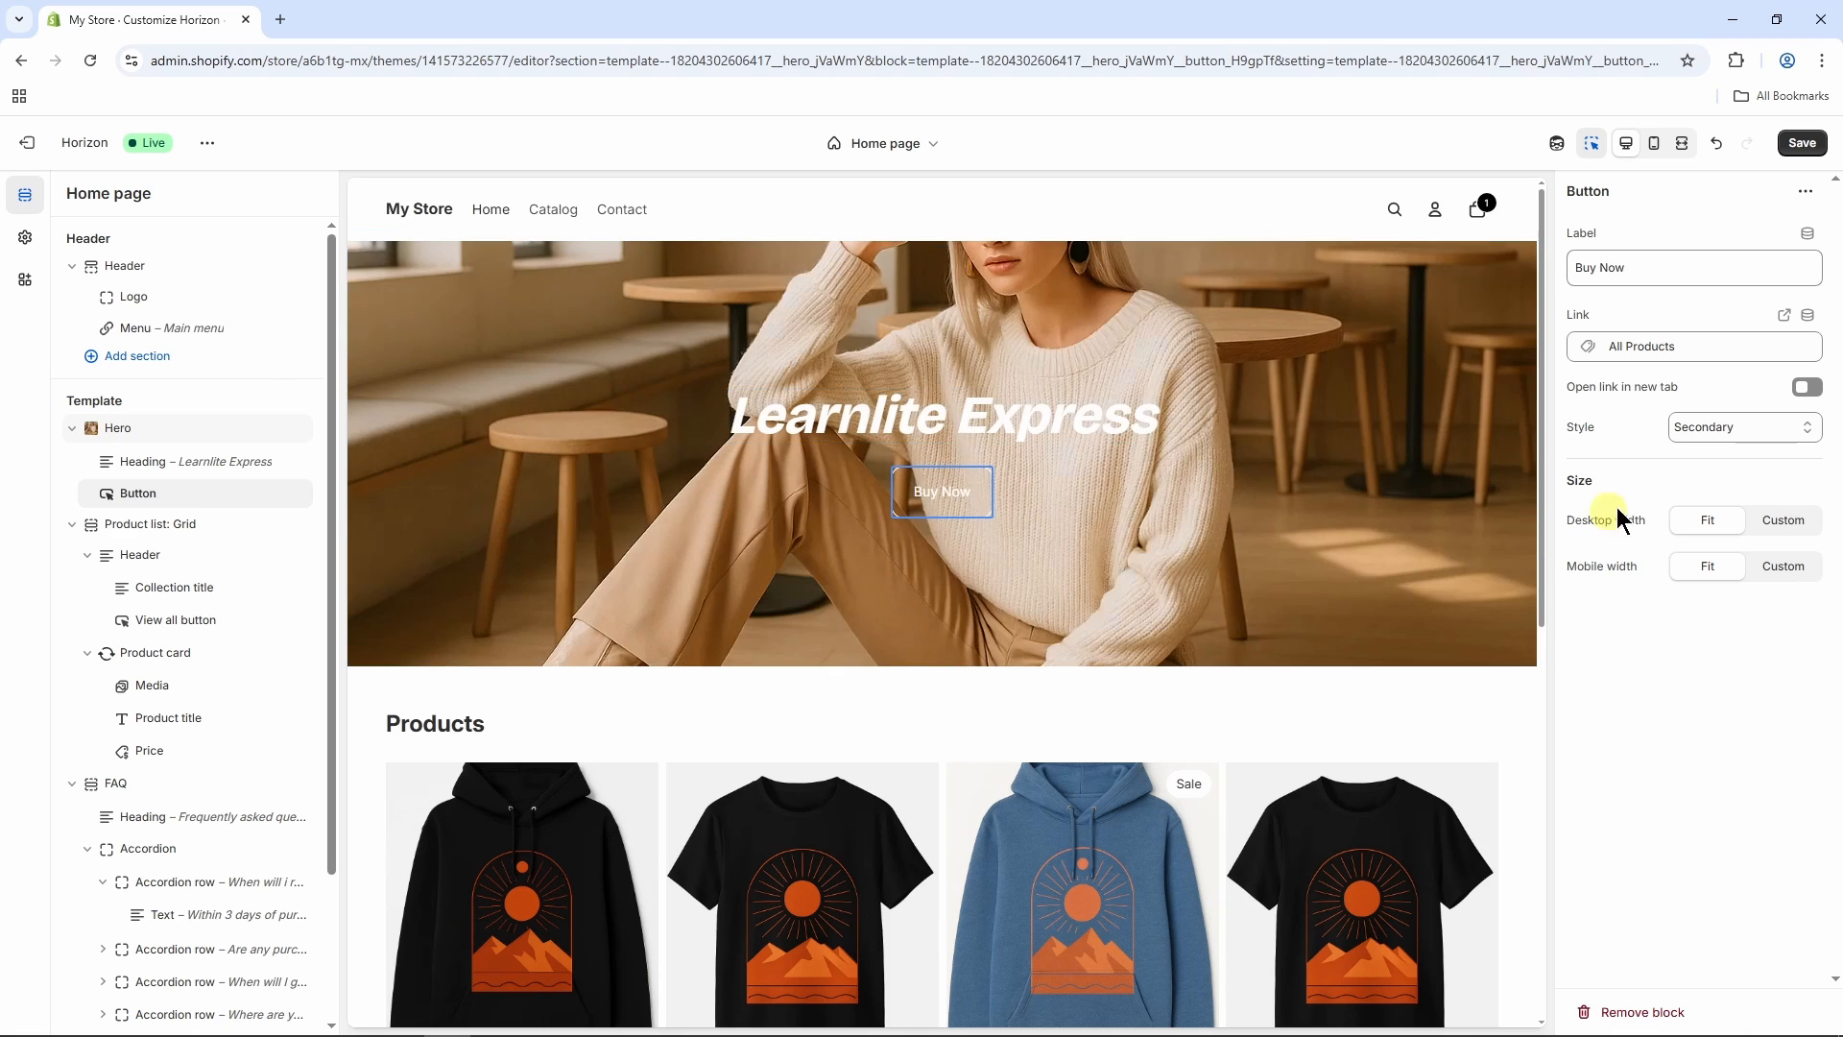
pyautogui.click(1753, 434)
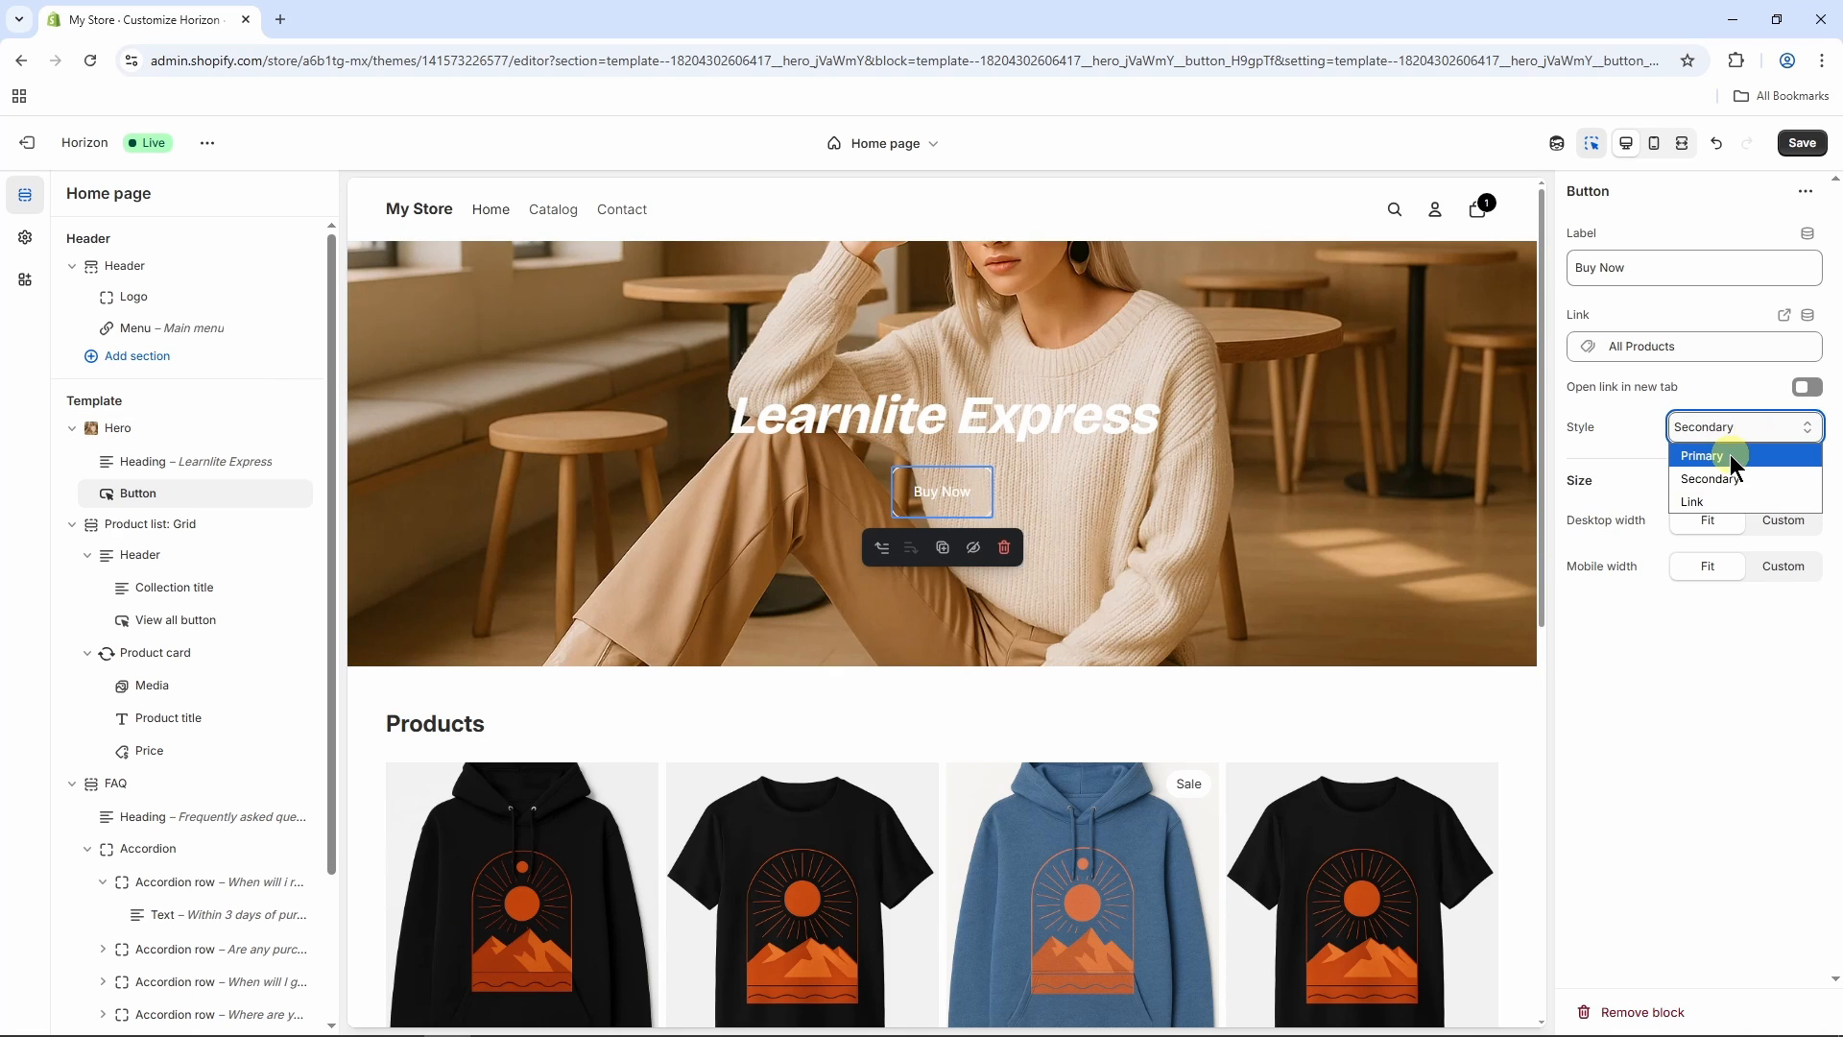
pyautogui.click(1727, 458)
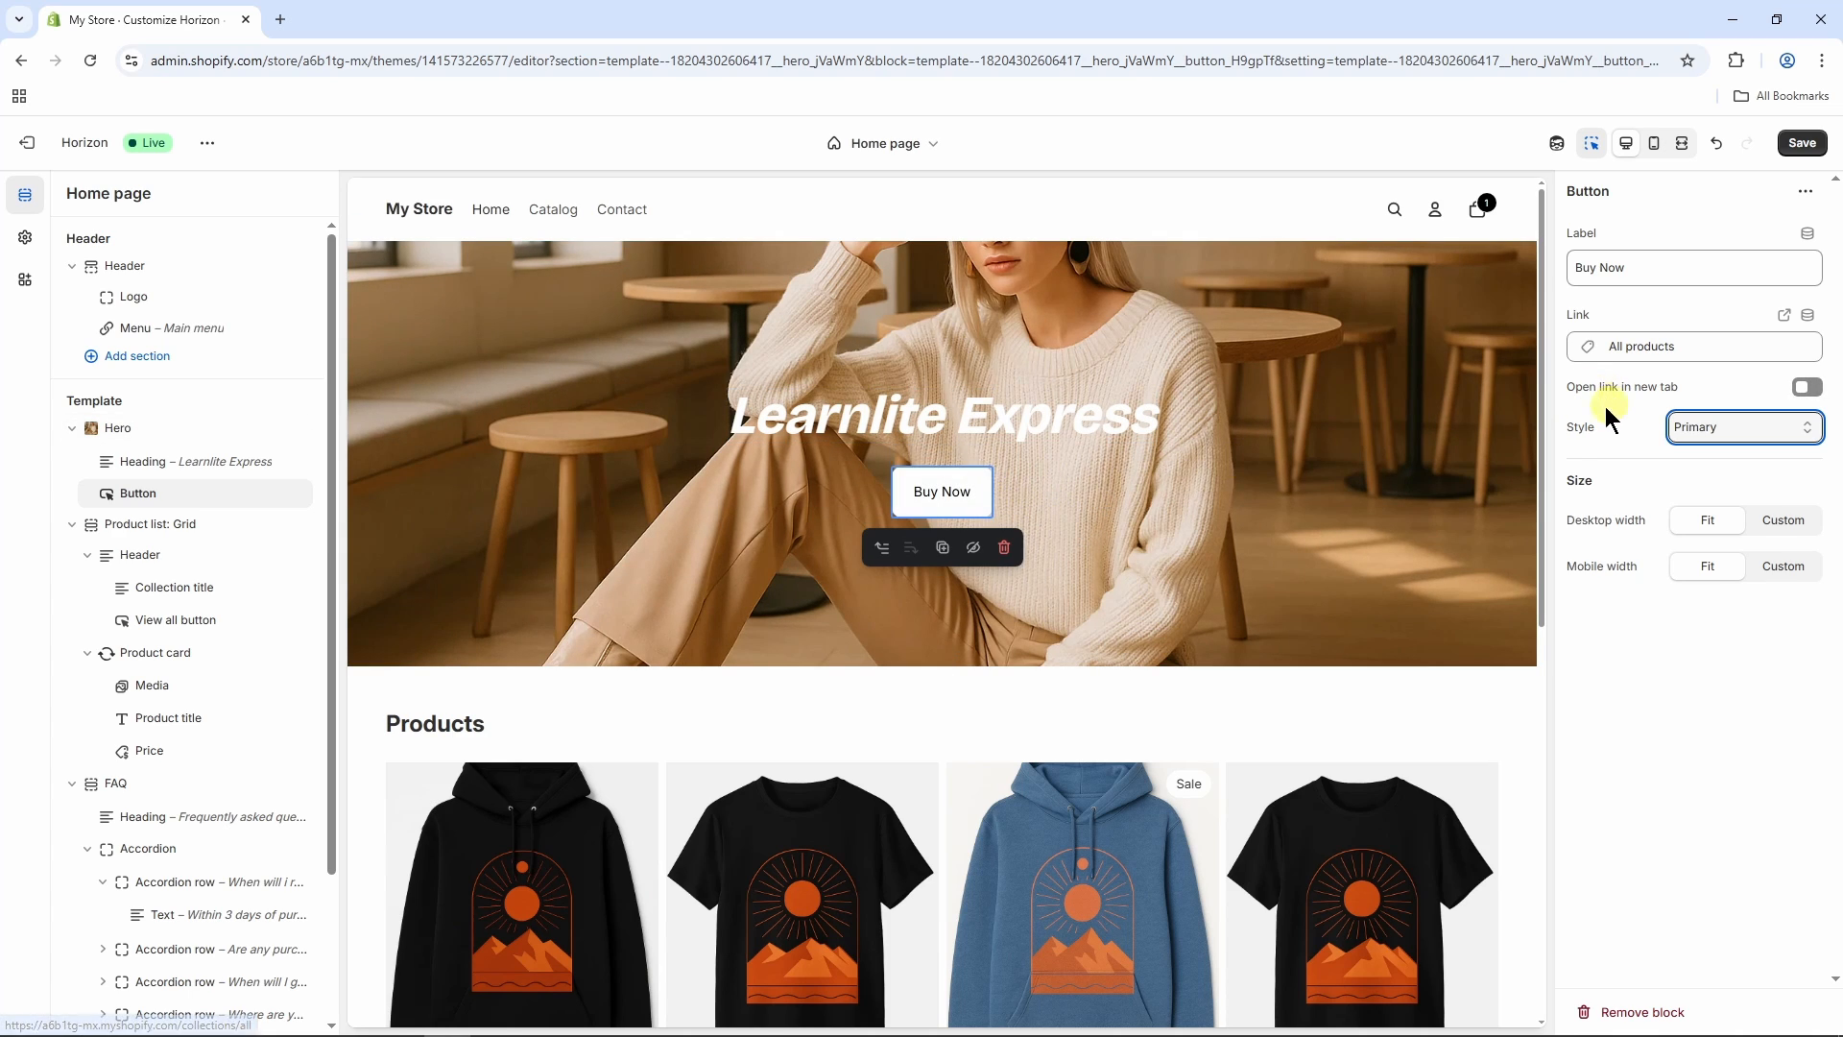
# - Look up the collections available for the hero button's link and open the store's Themes admin page in a new tab
pyautogui.click(1678, 351)
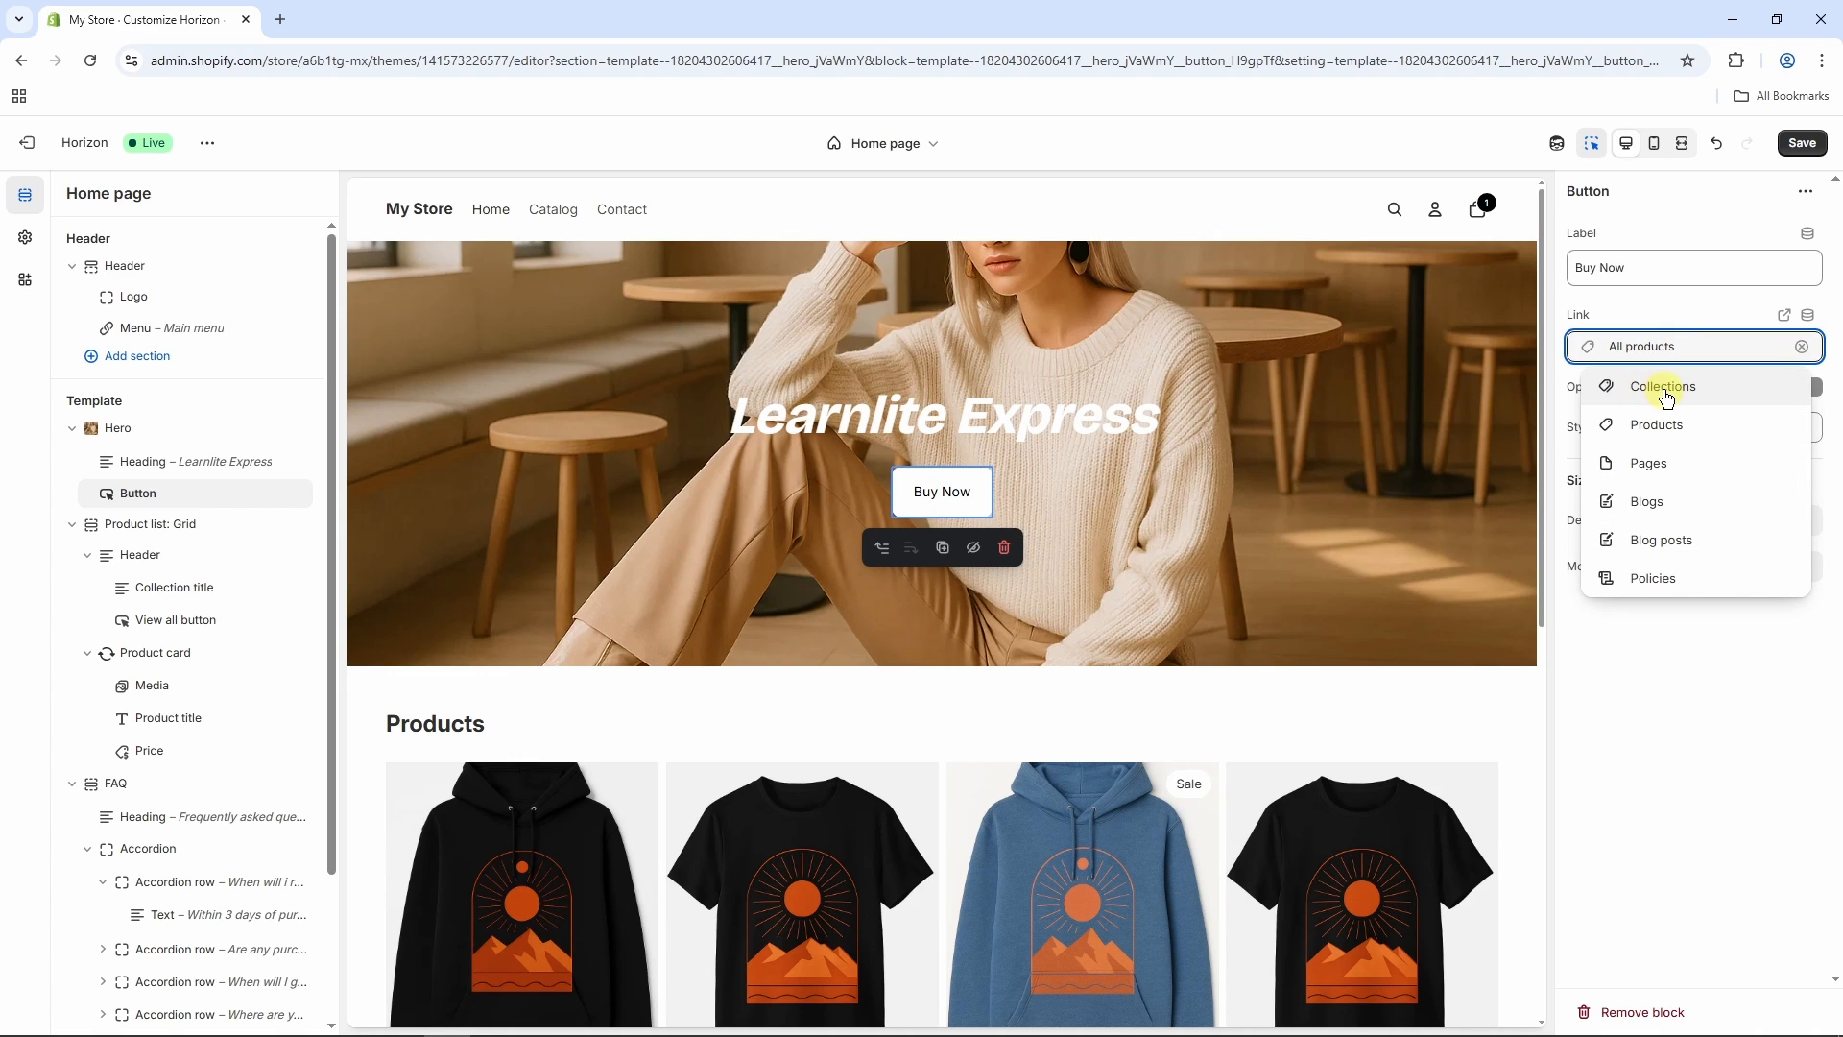
pyautogui.click(1669, 390)
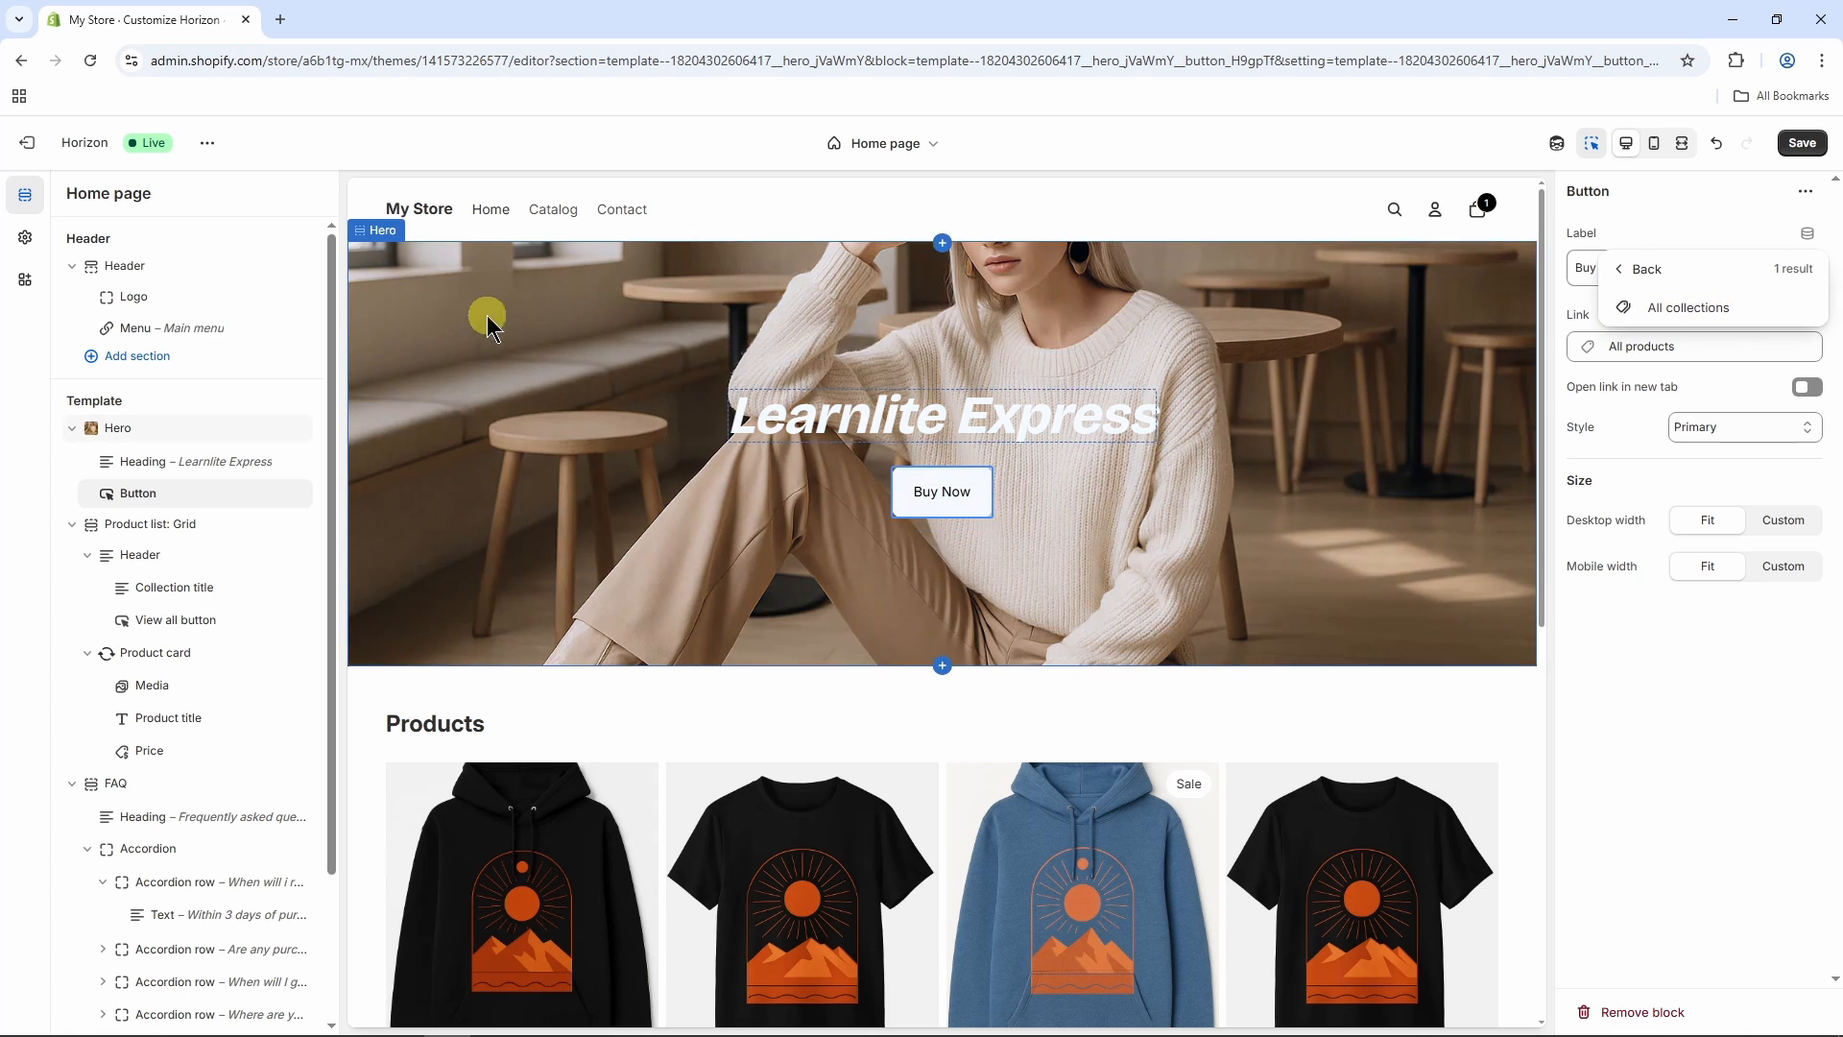
pyautogui.rightClick(29, 149)
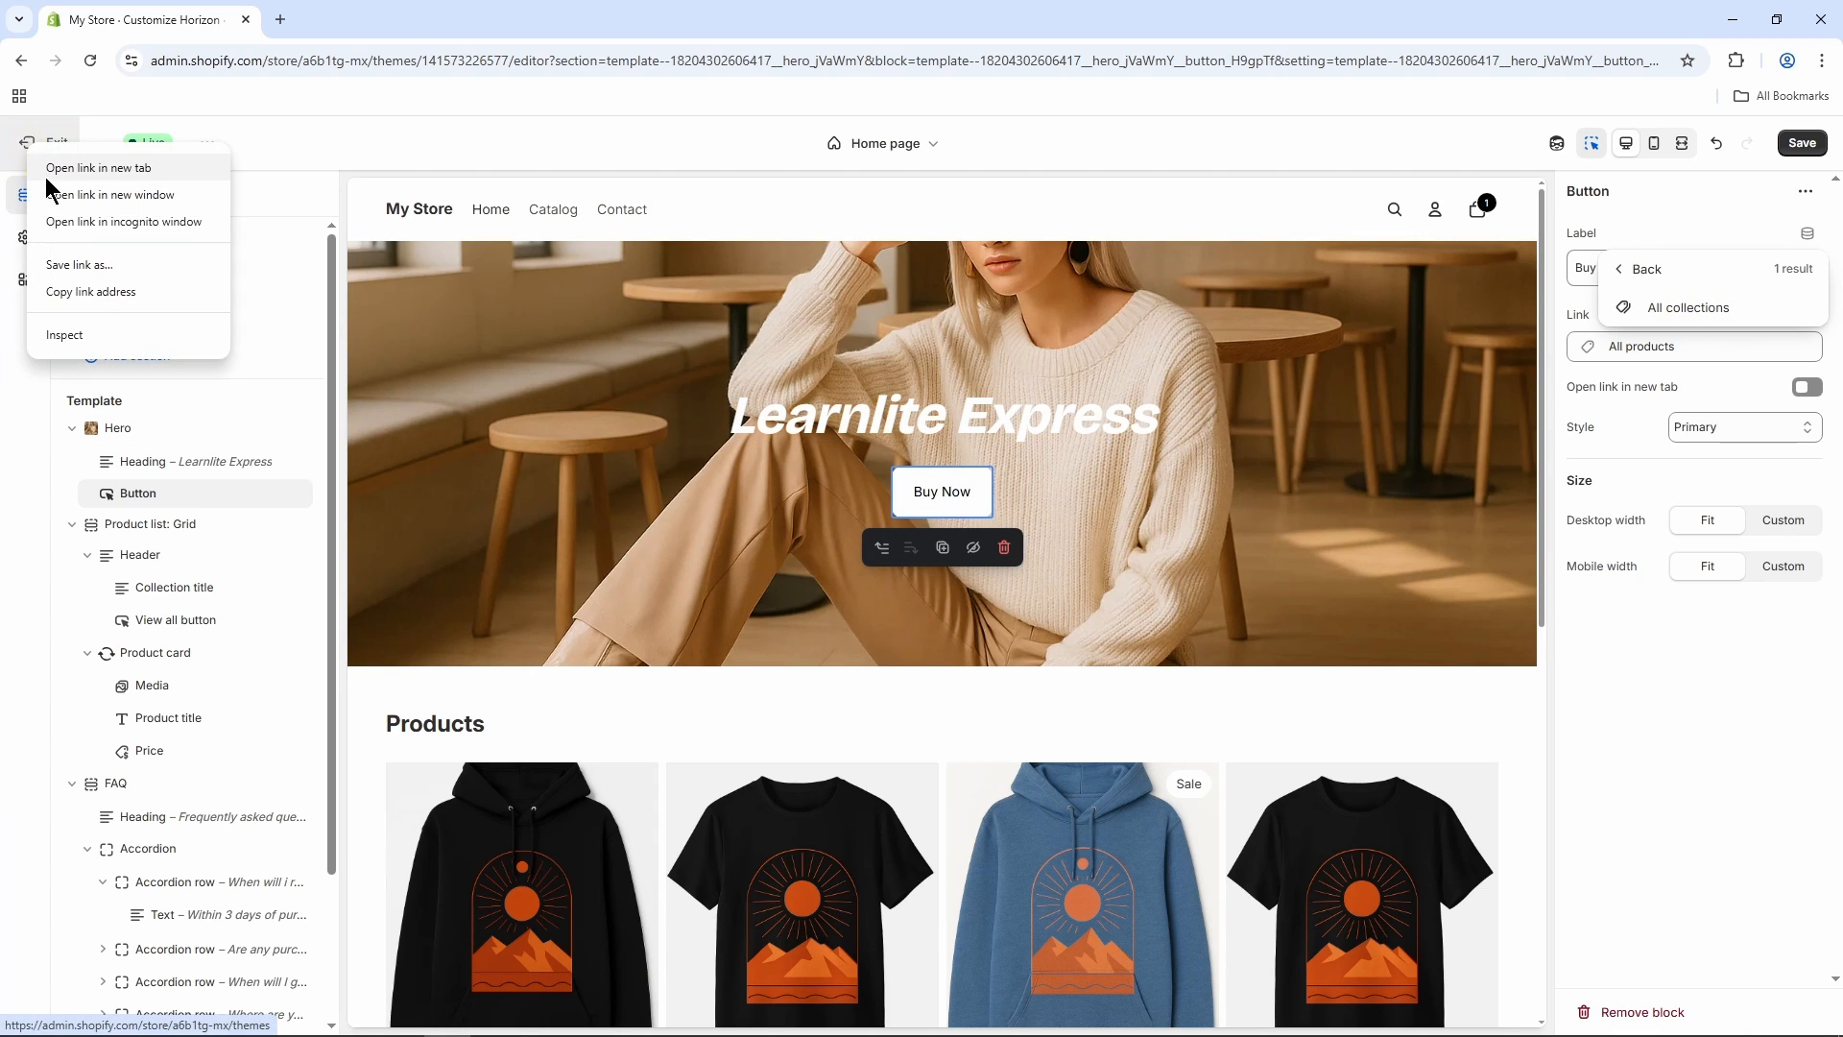
pyautogui.click(83, 169)
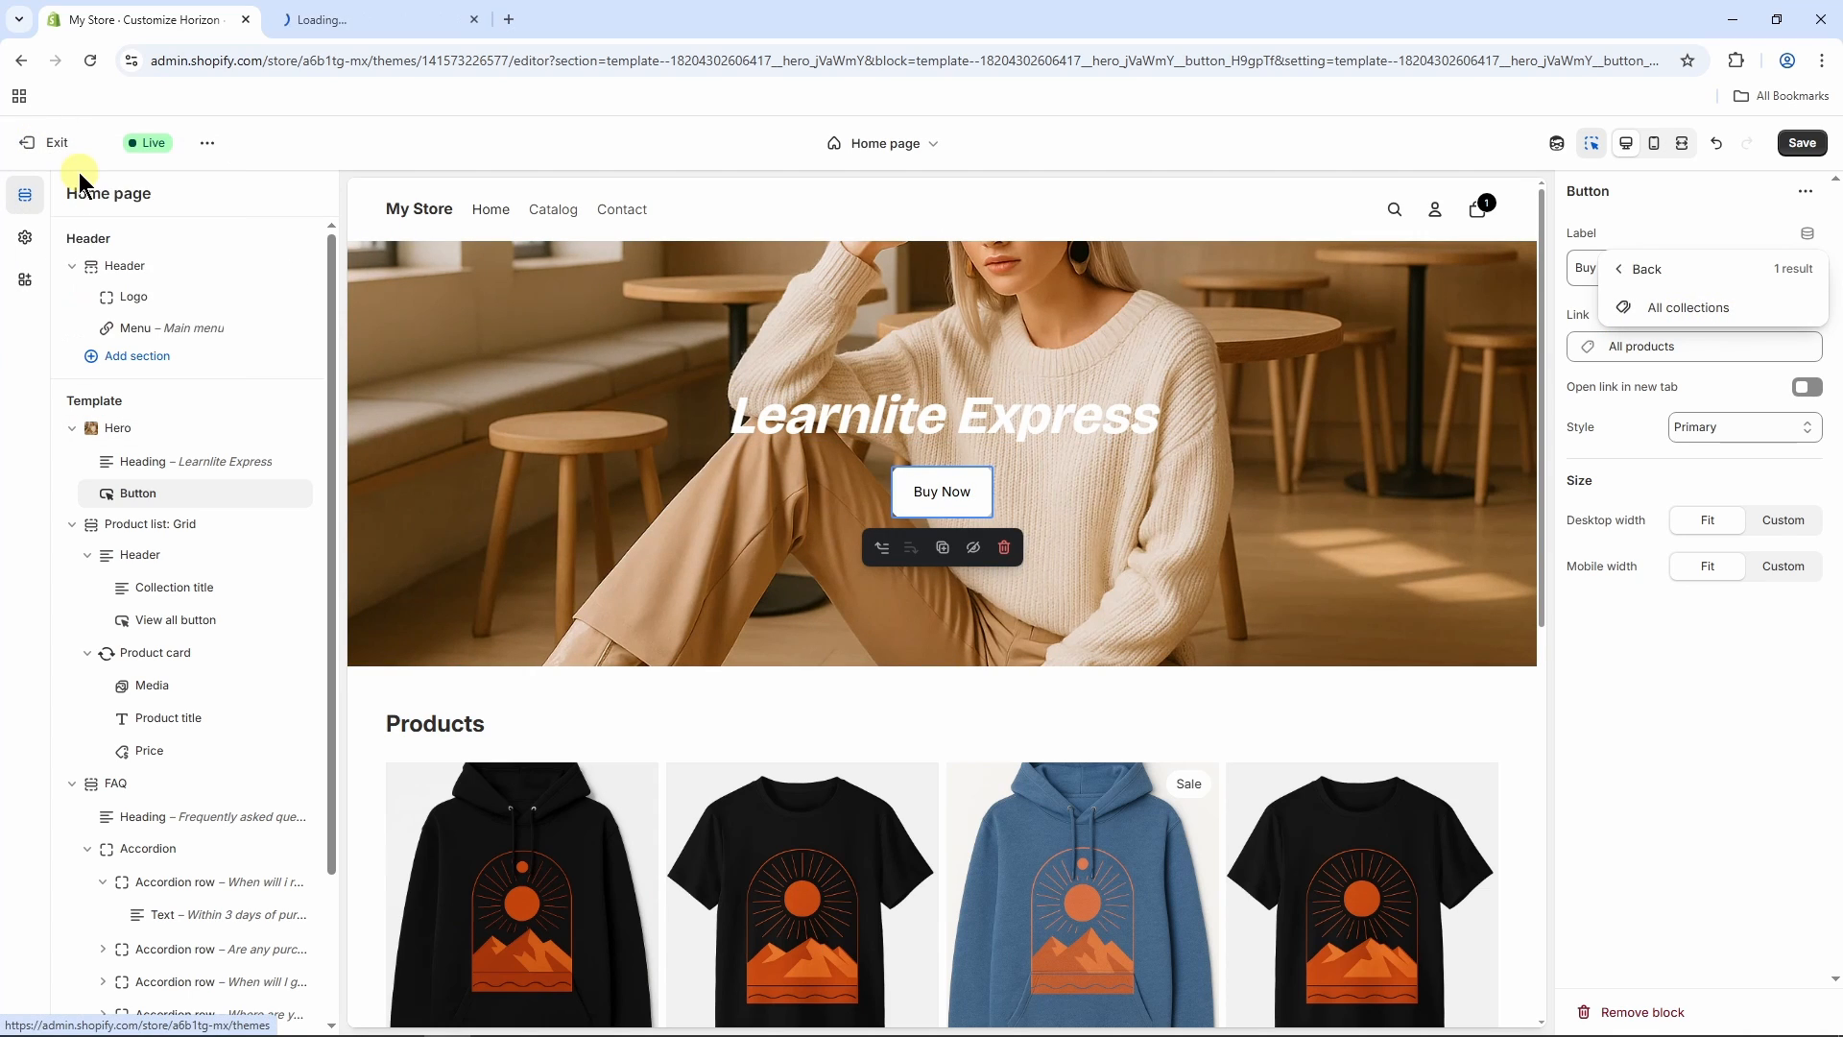
pyautogui.click(345, 17)
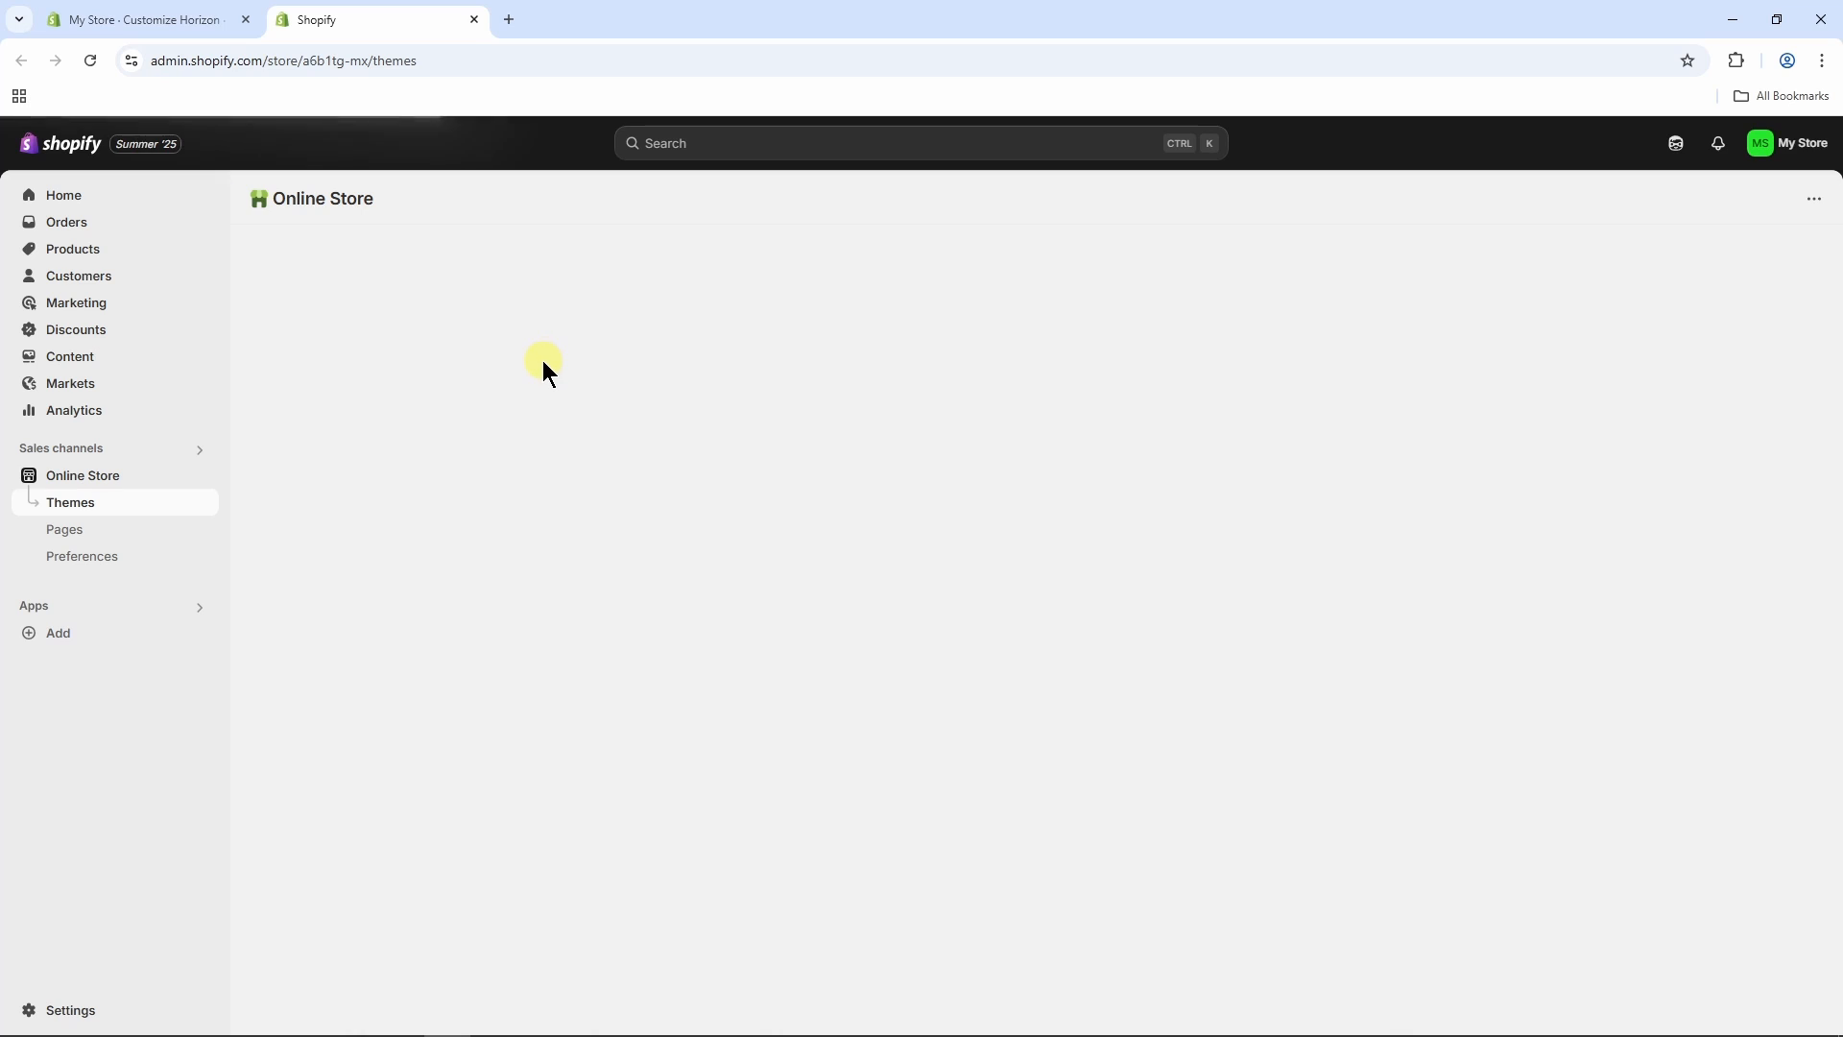
pyautogui.click(144, 11)
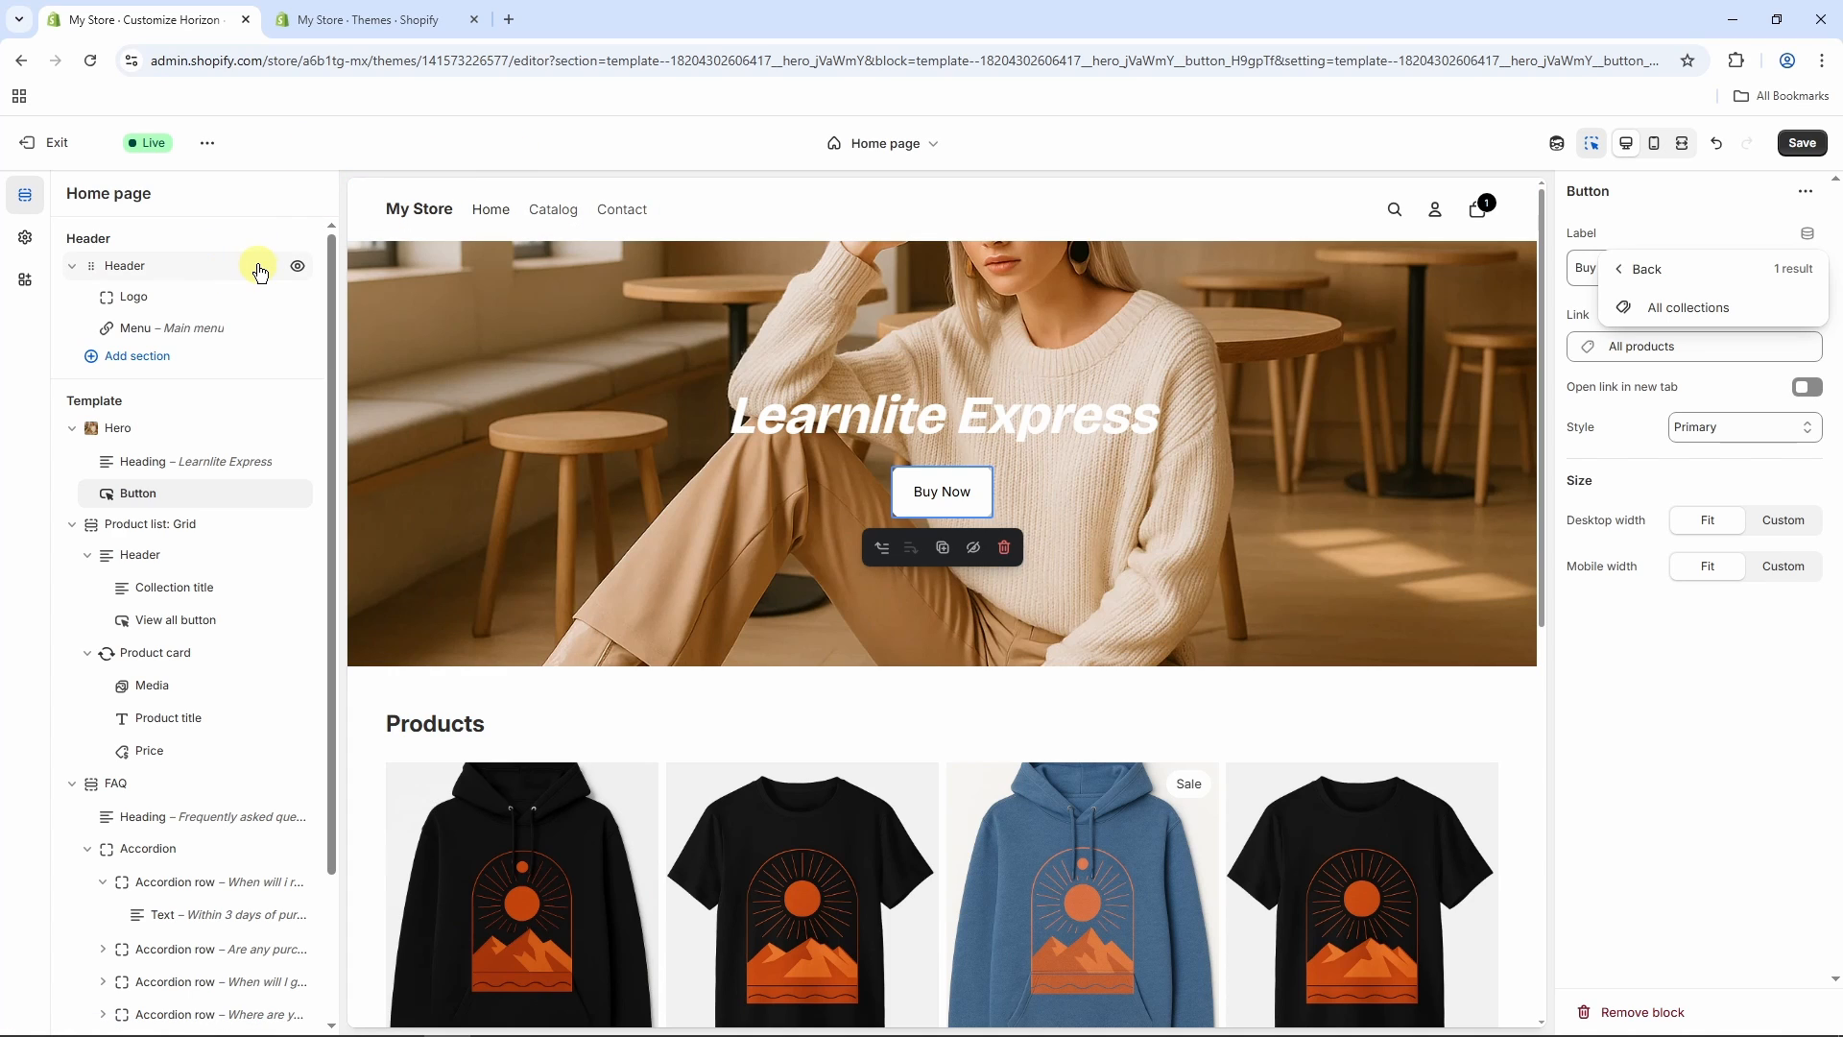
pyautogui.click(459, 17)
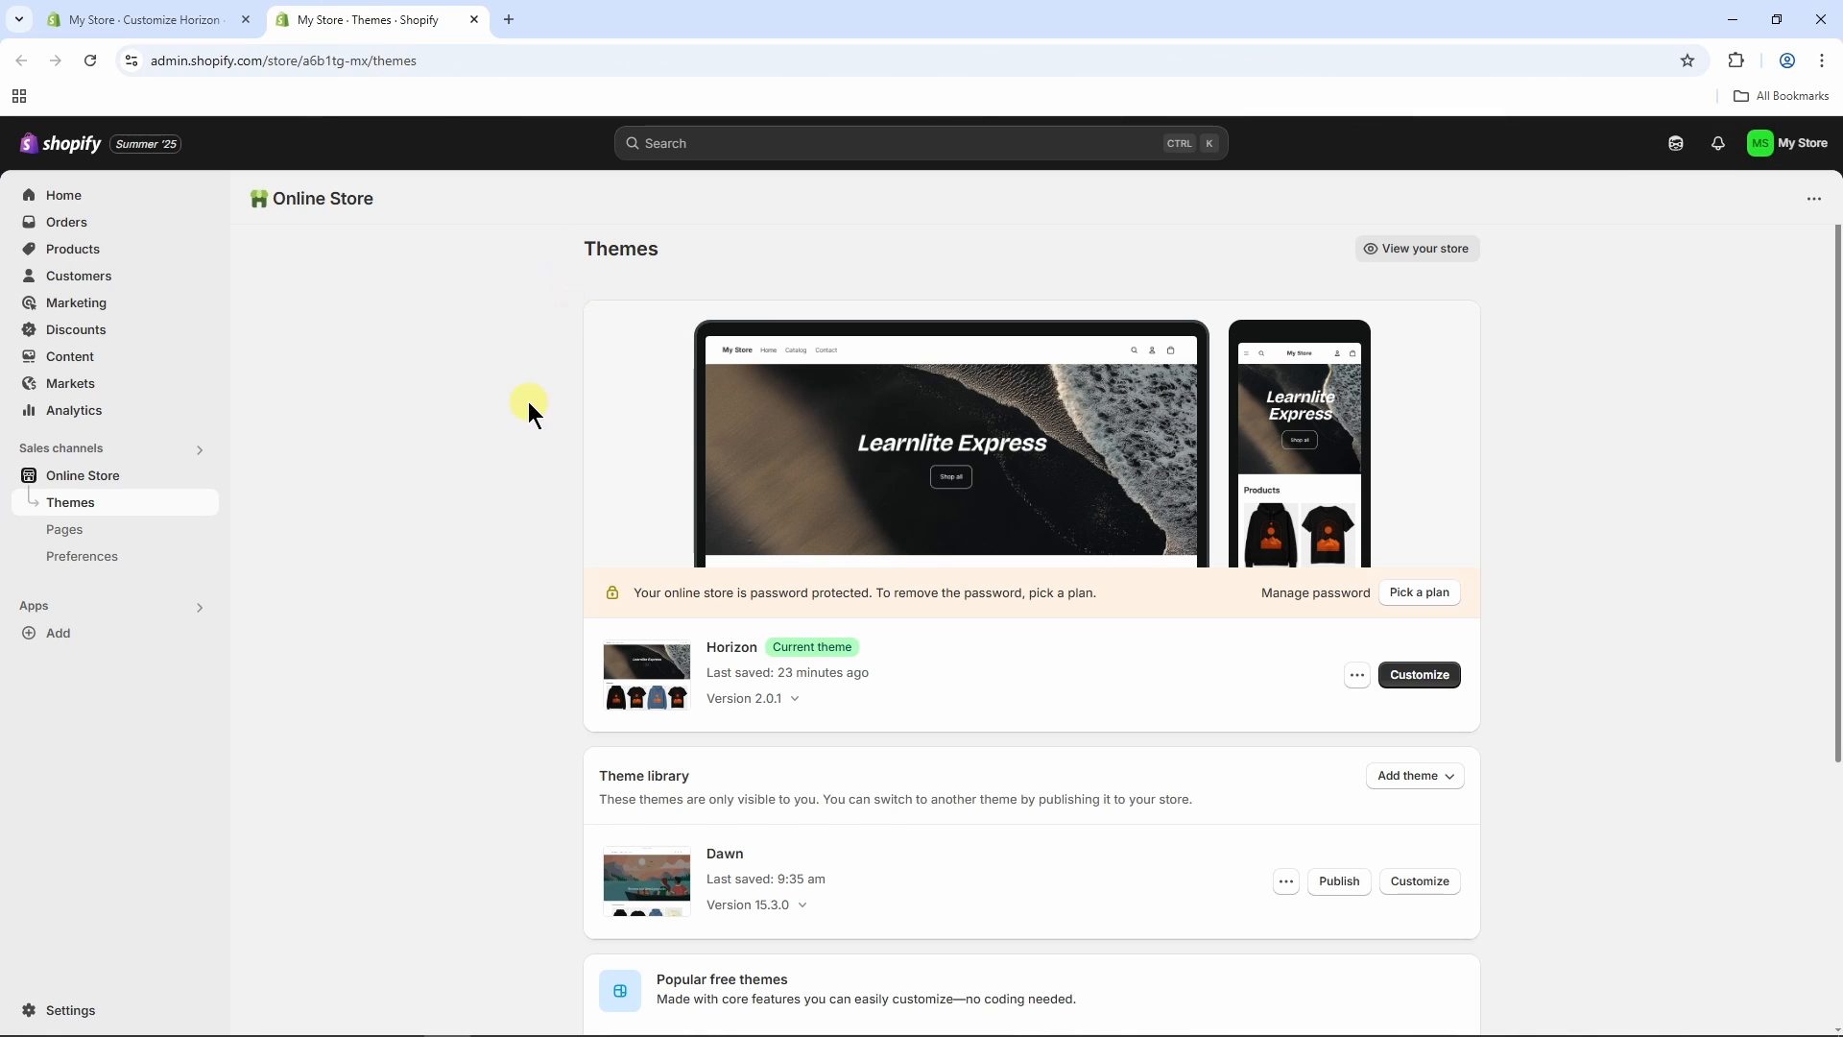
# - Start a new product collection in the store admin and title it "Hoodie"
pyautogui.click(132, 251)
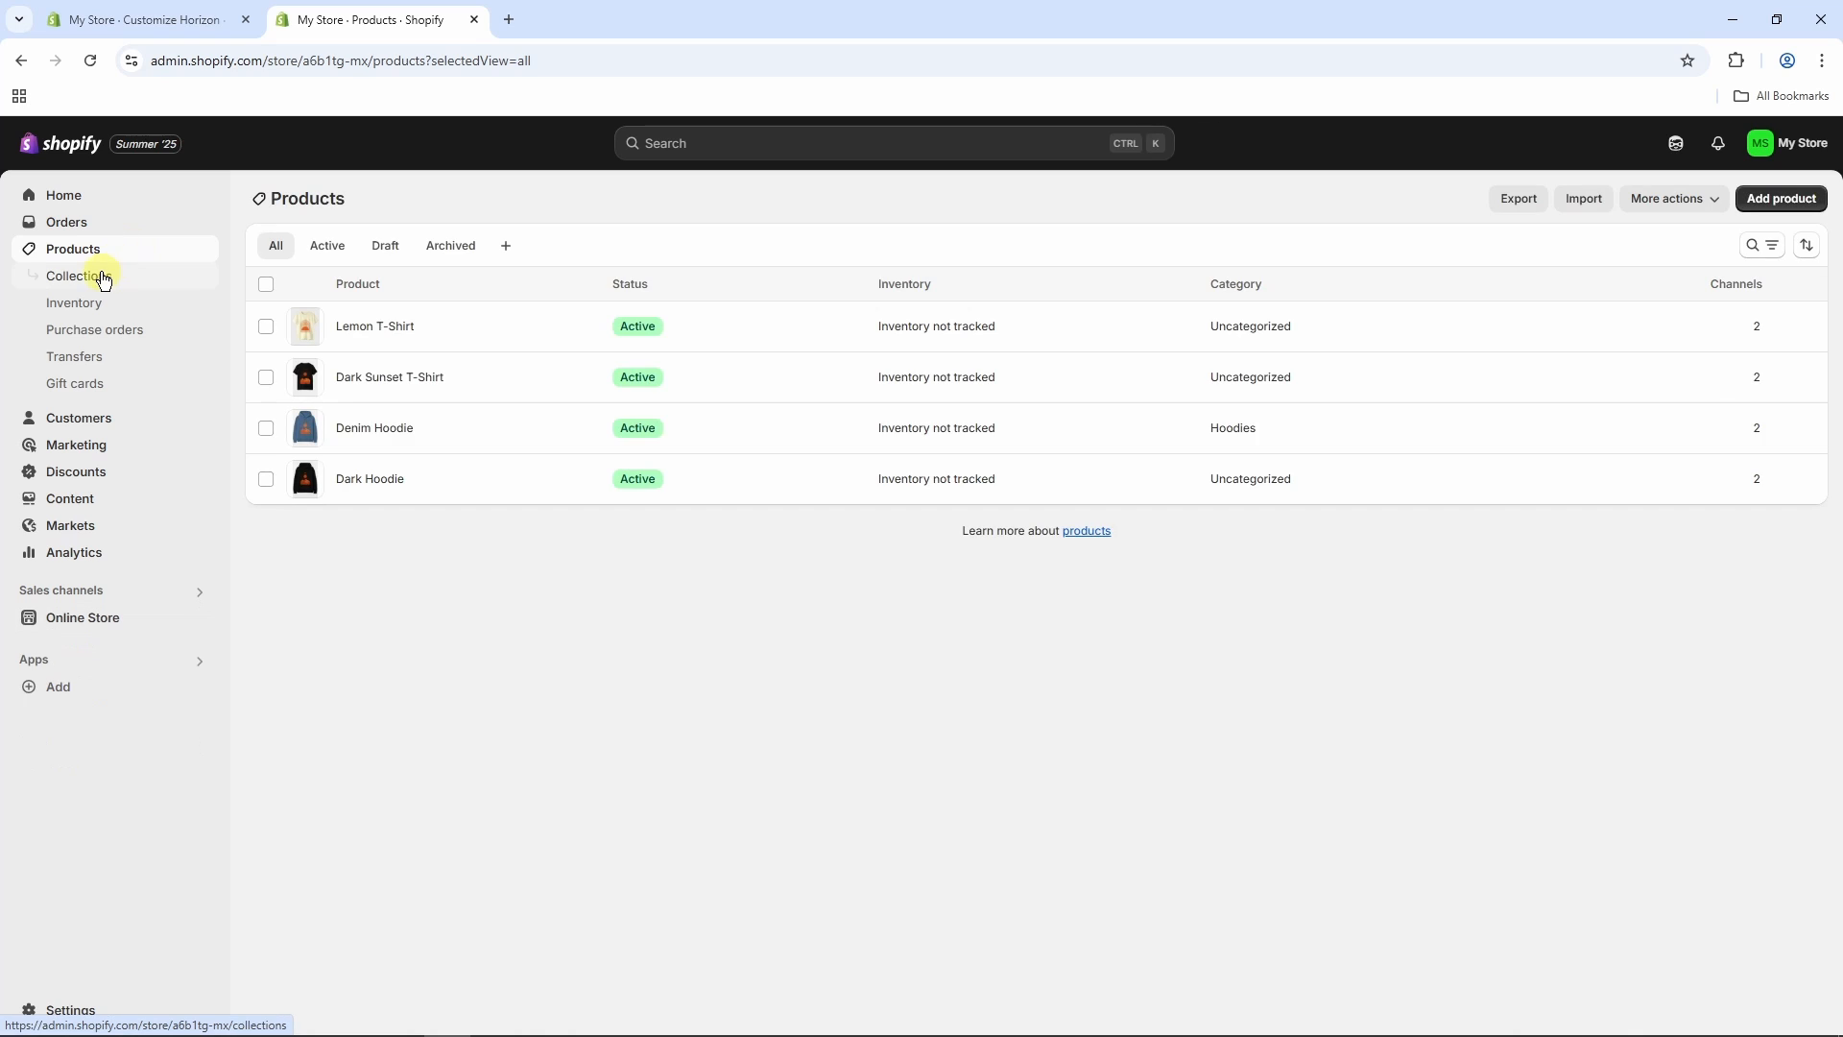
pyautogui.click(104, 279)
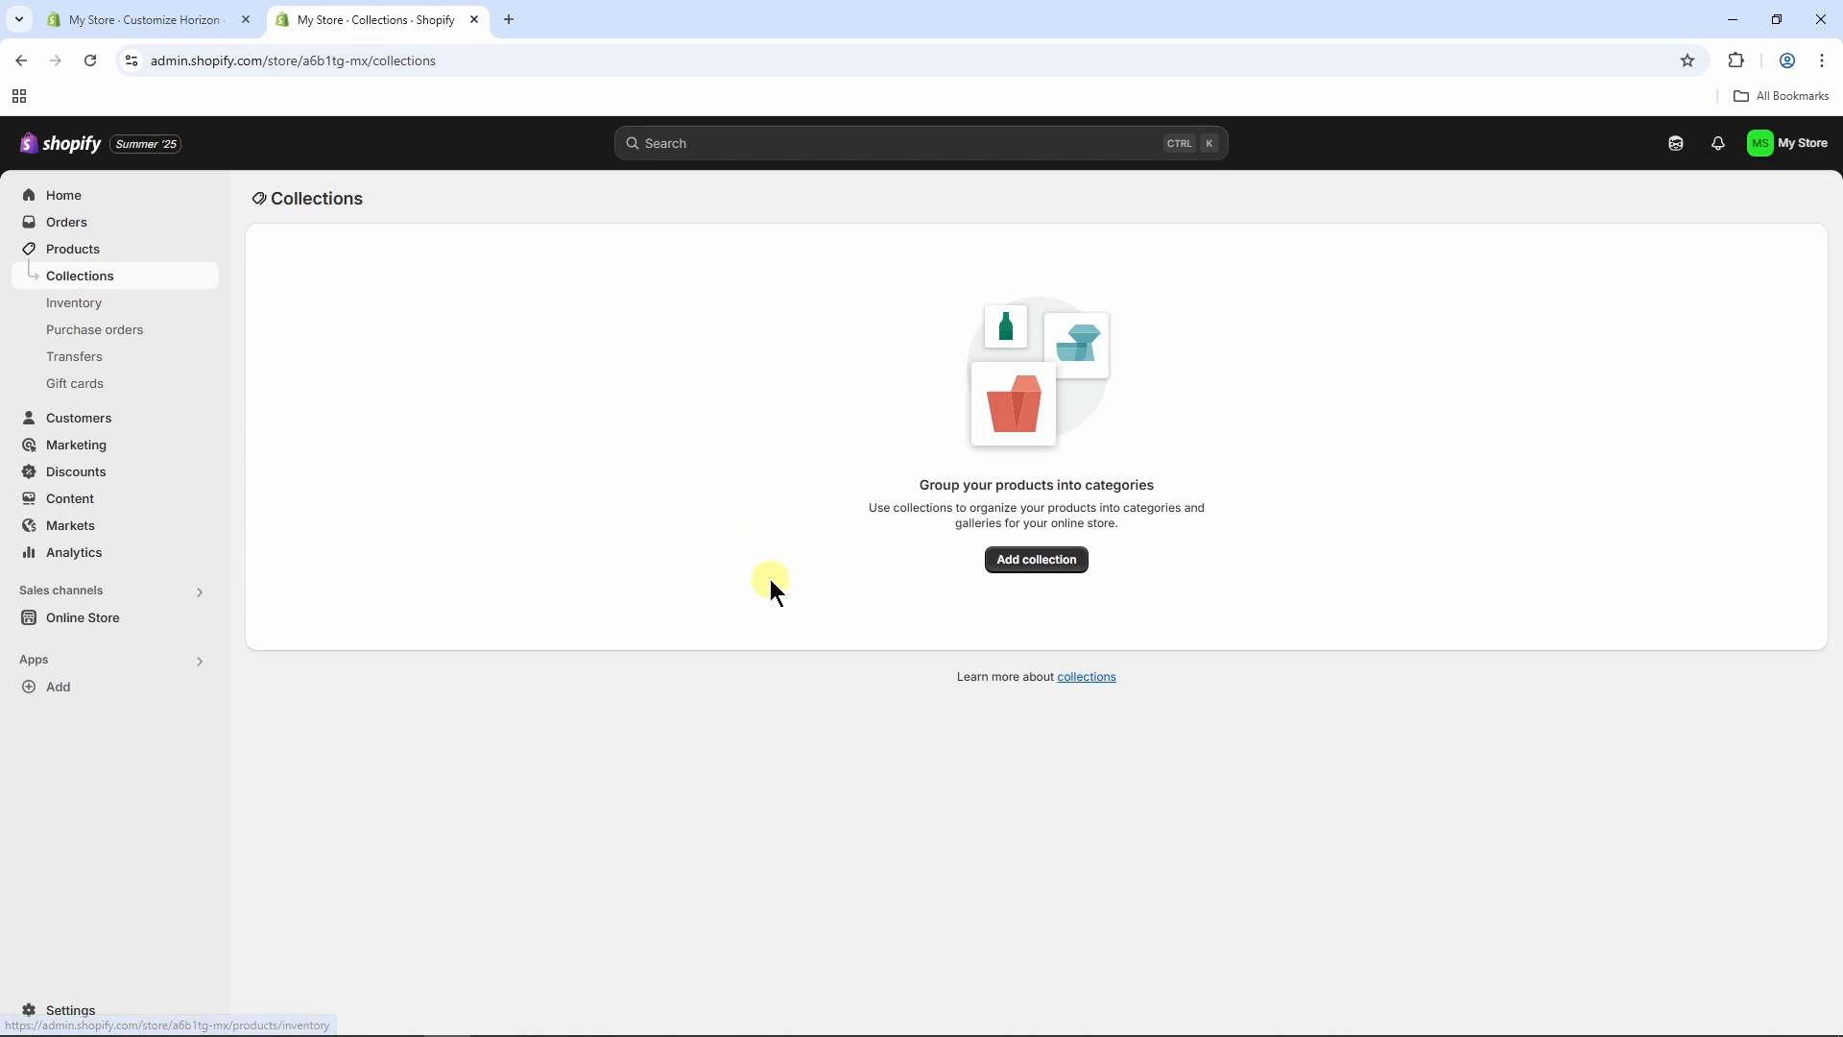
pyautogui.click(1044, 560)
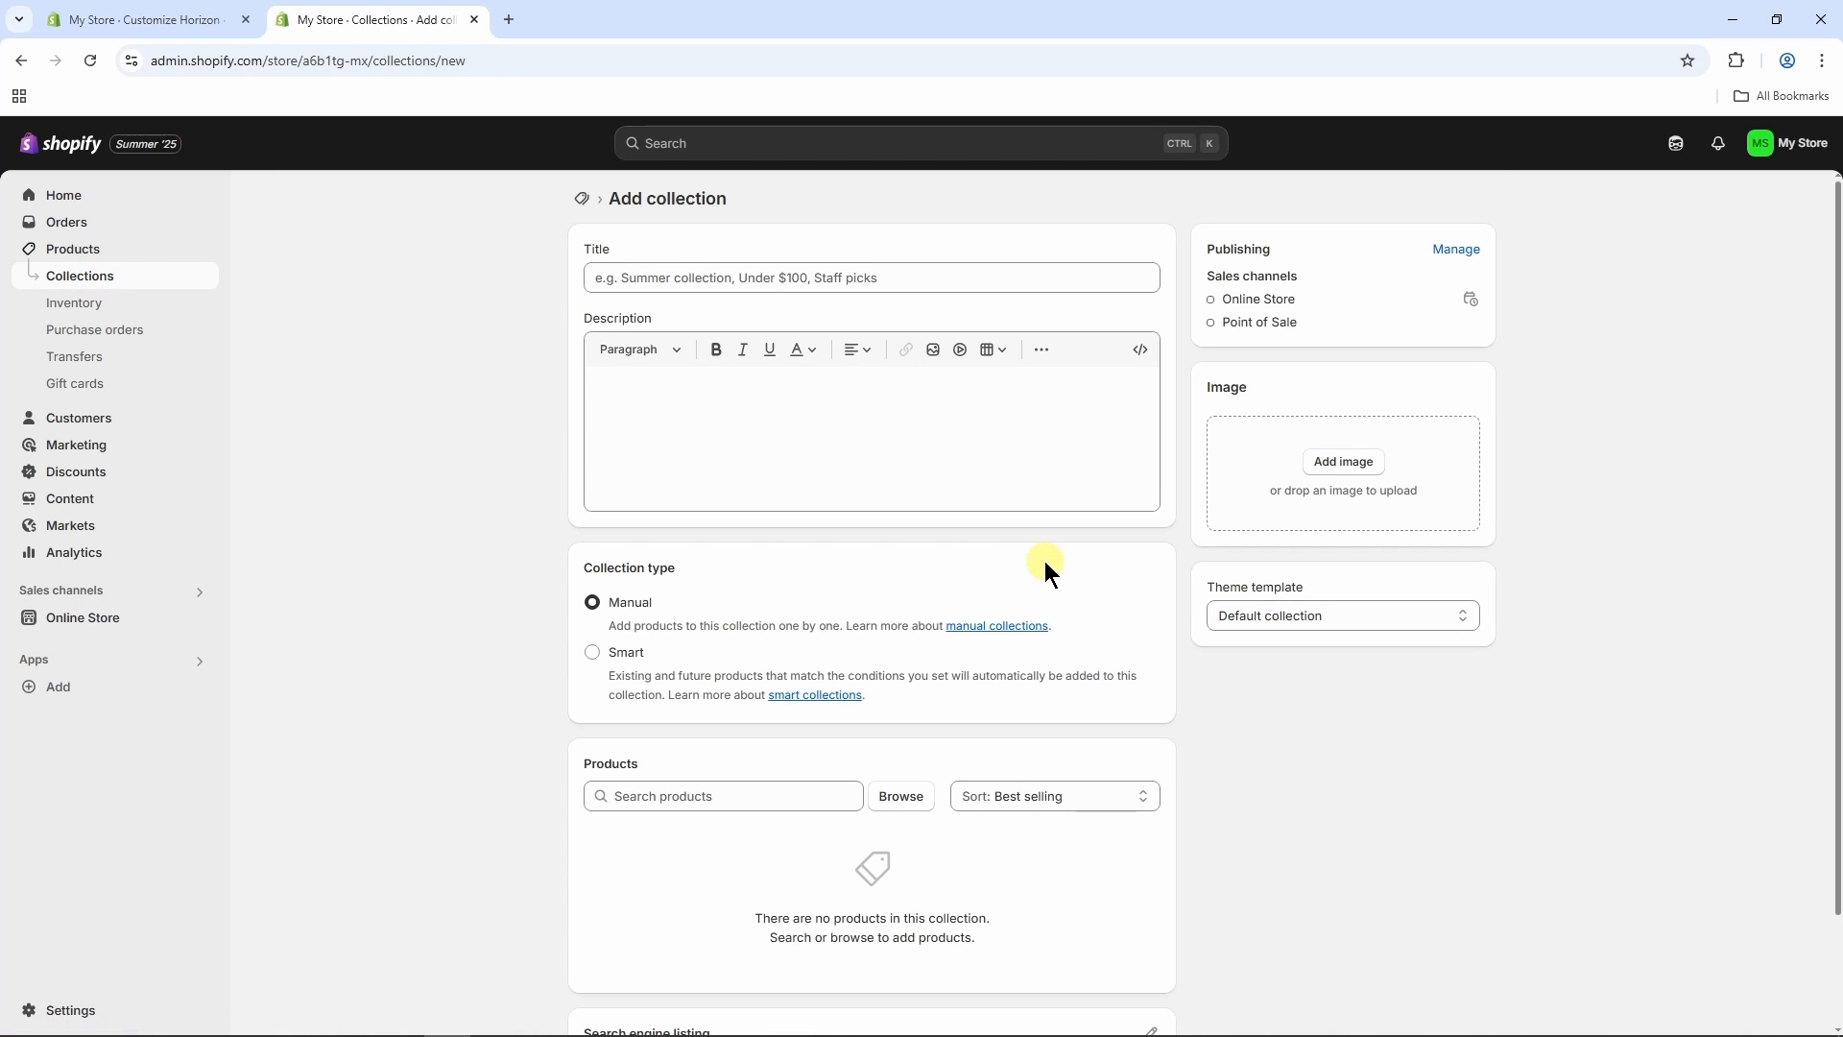
pyautogui.click(780, 288)
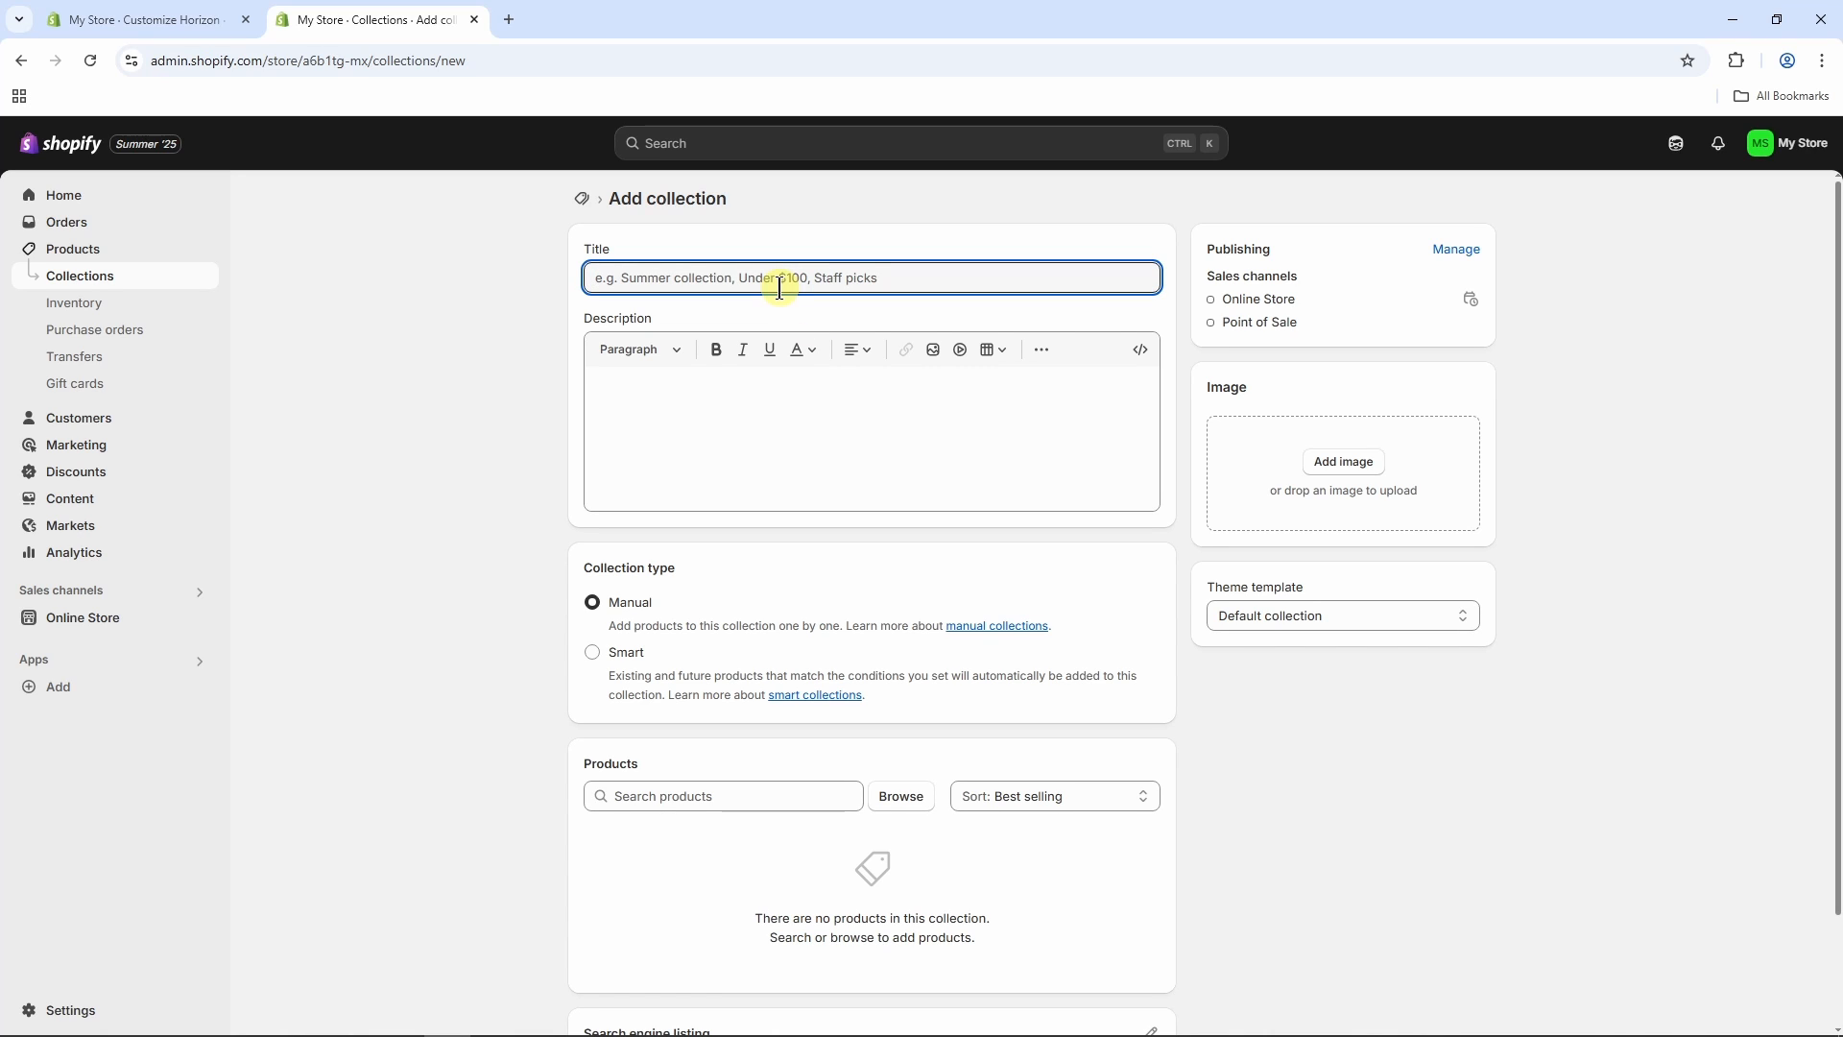
pyautogui.write('Hoodie')
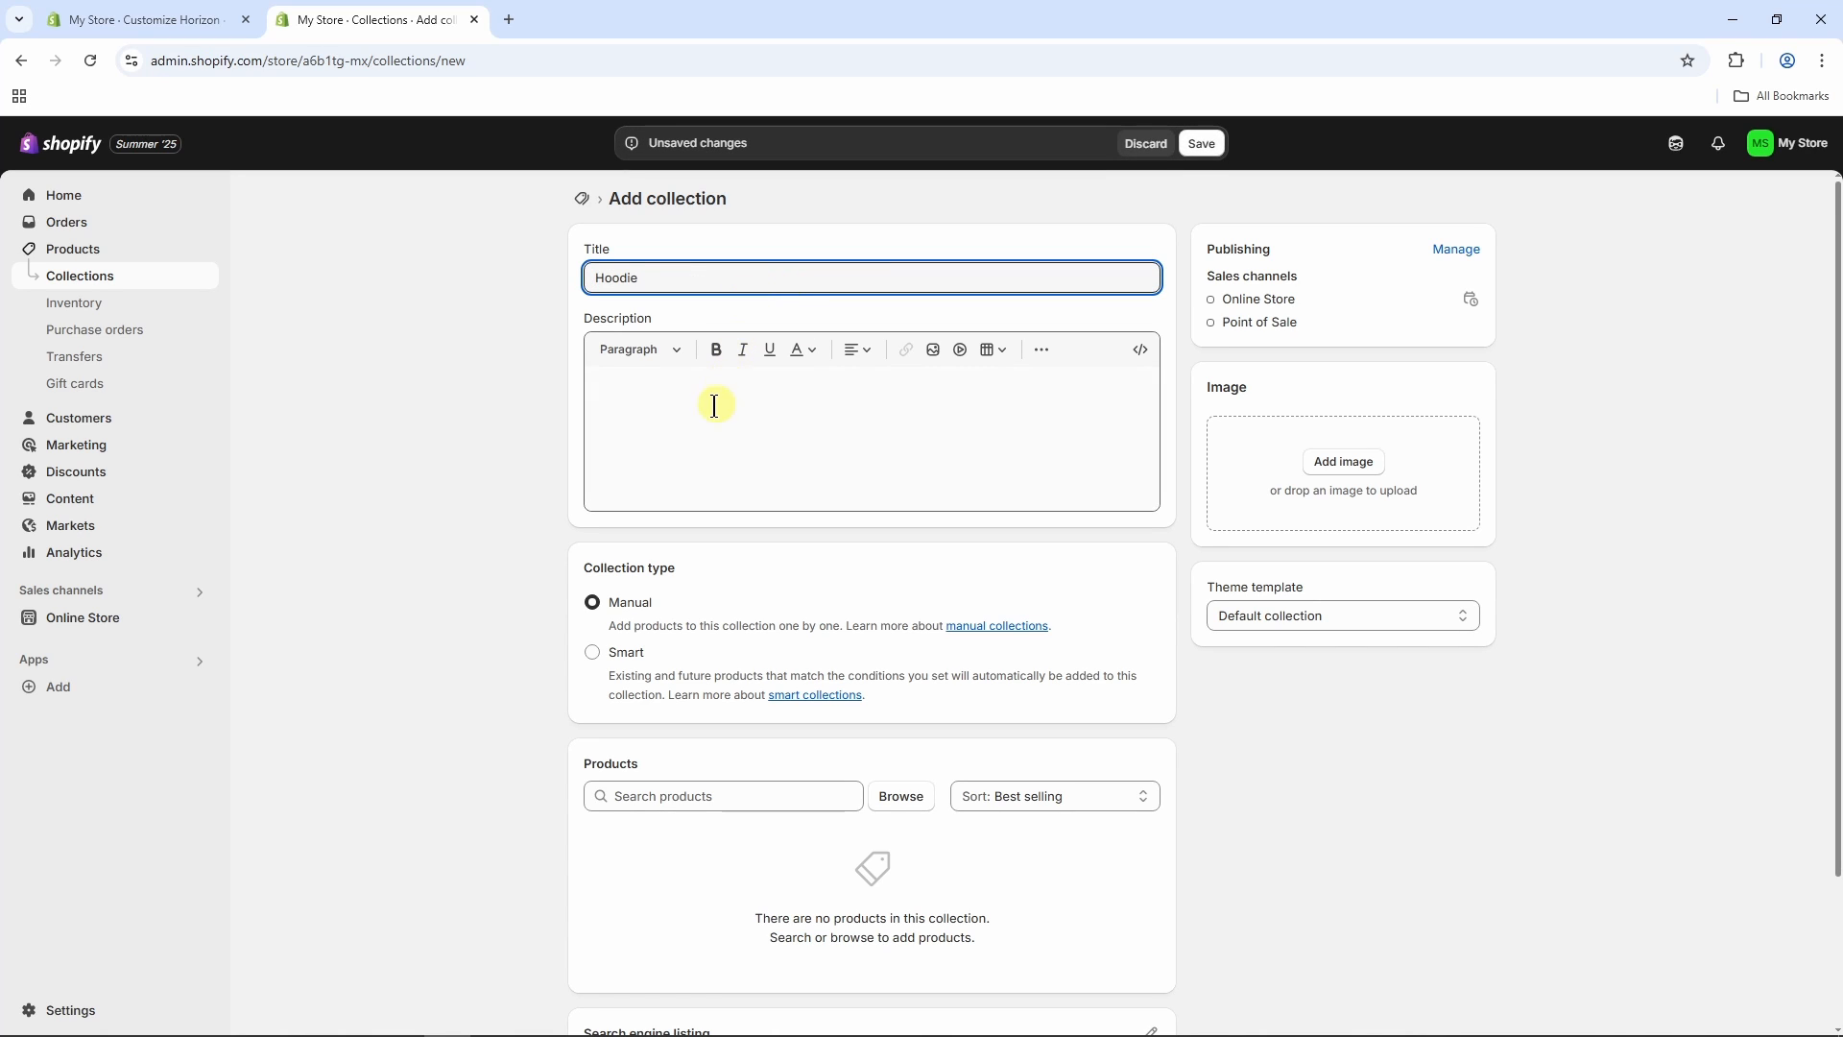
pyautogui.click(715, 405)
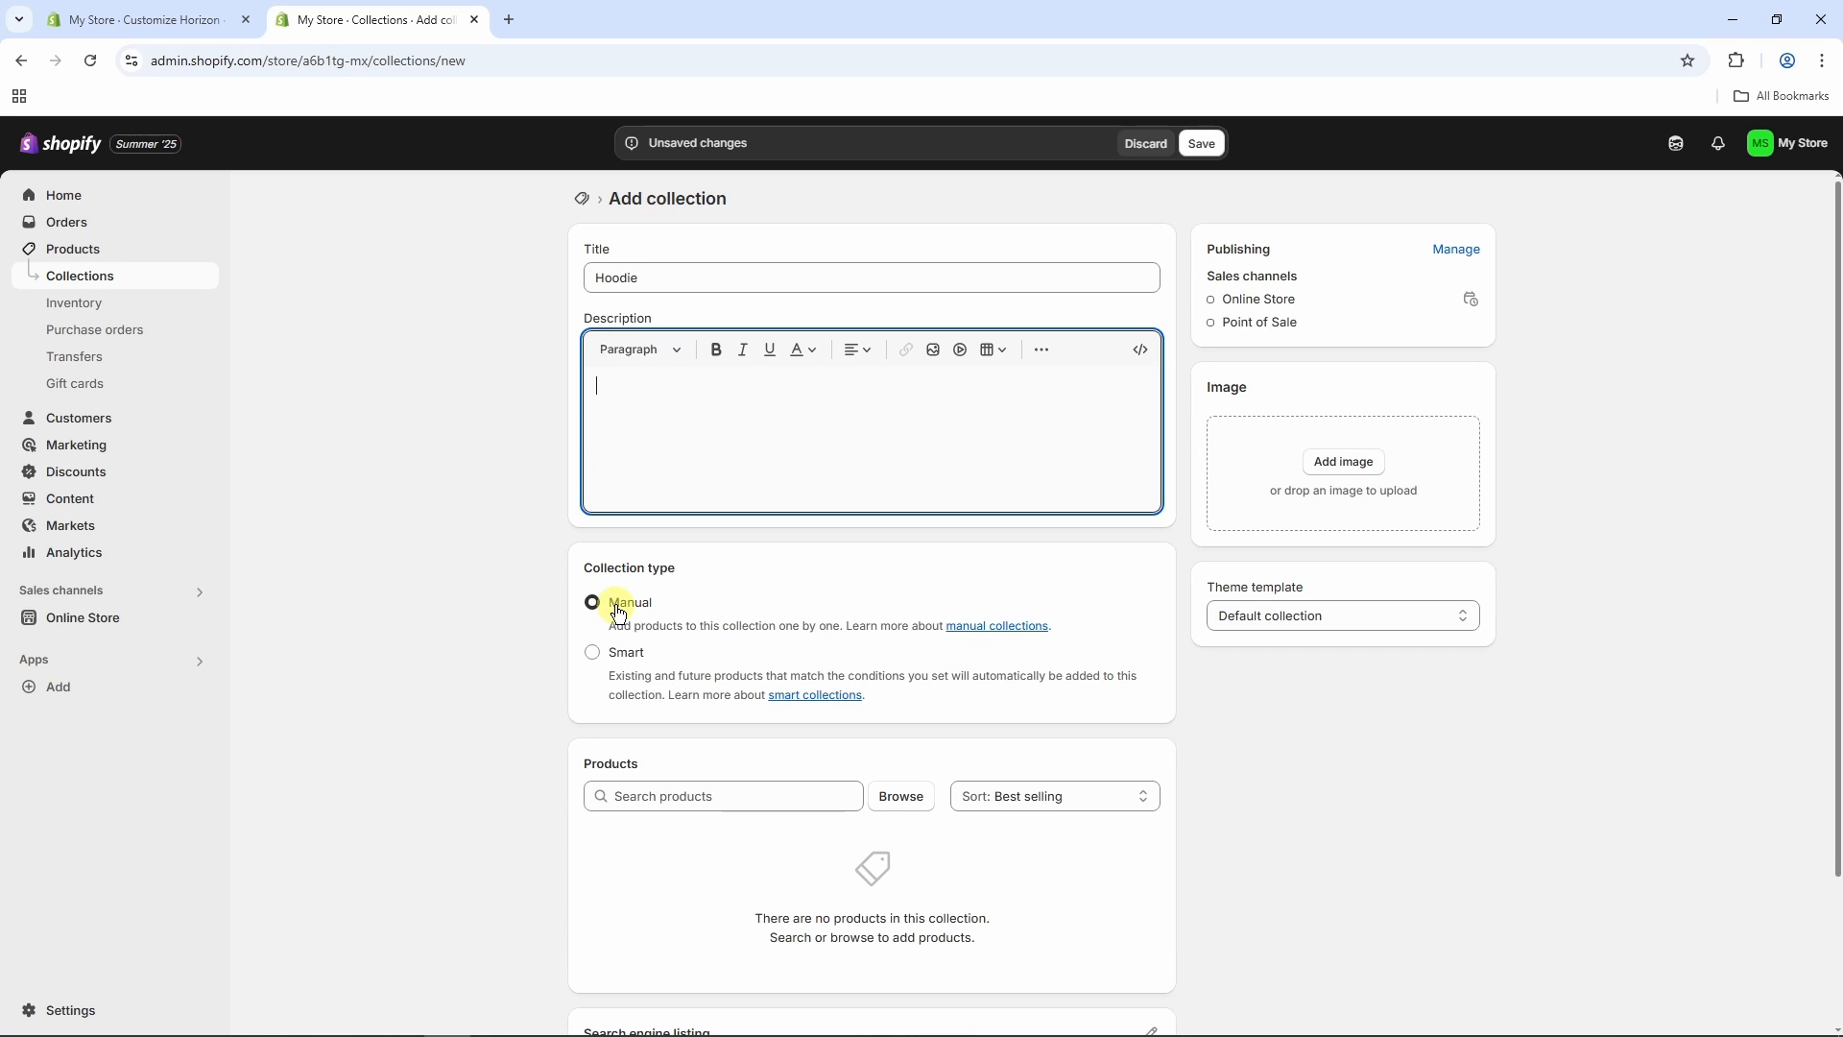
# - Search the products for "dar" and add Dark Hoodie to the Hoodie collection
pyautogui.scroll(-2, 620, 614)
pyautogui.click(714, 616)
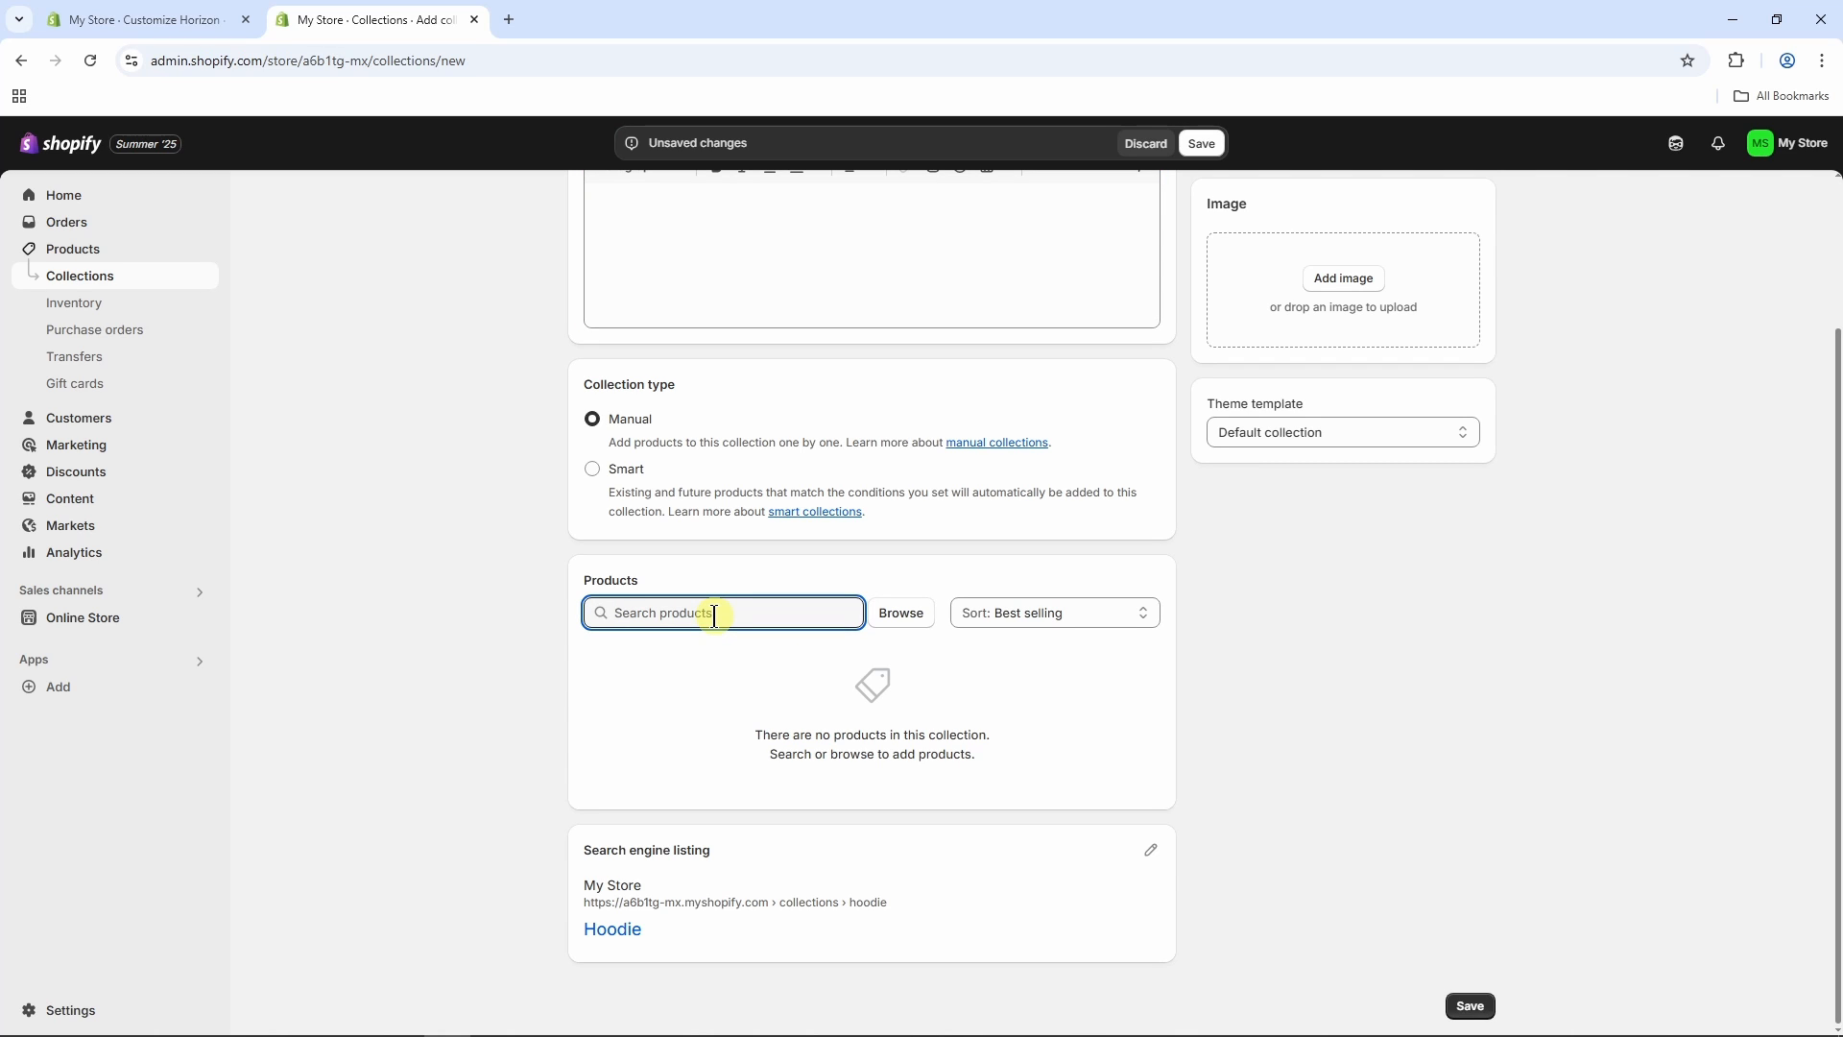
pyautogui.write('dar')
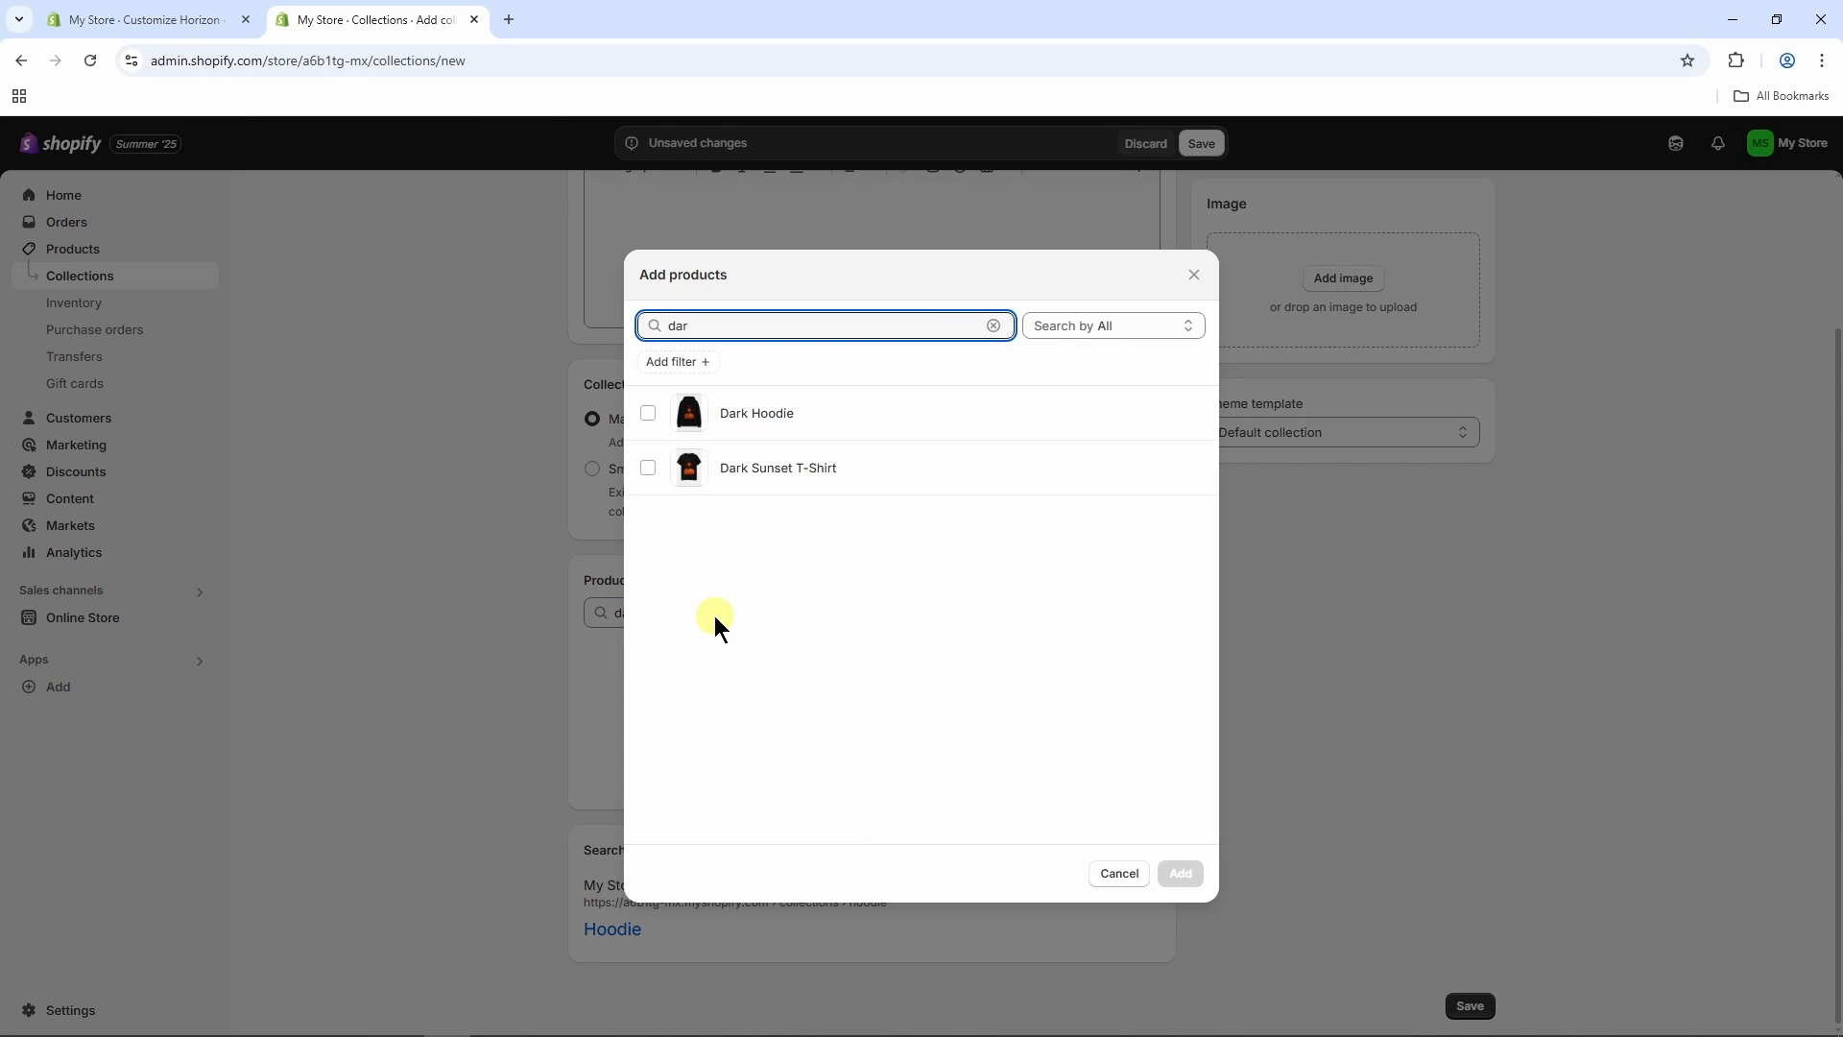
pyautogui.click(648, 414)
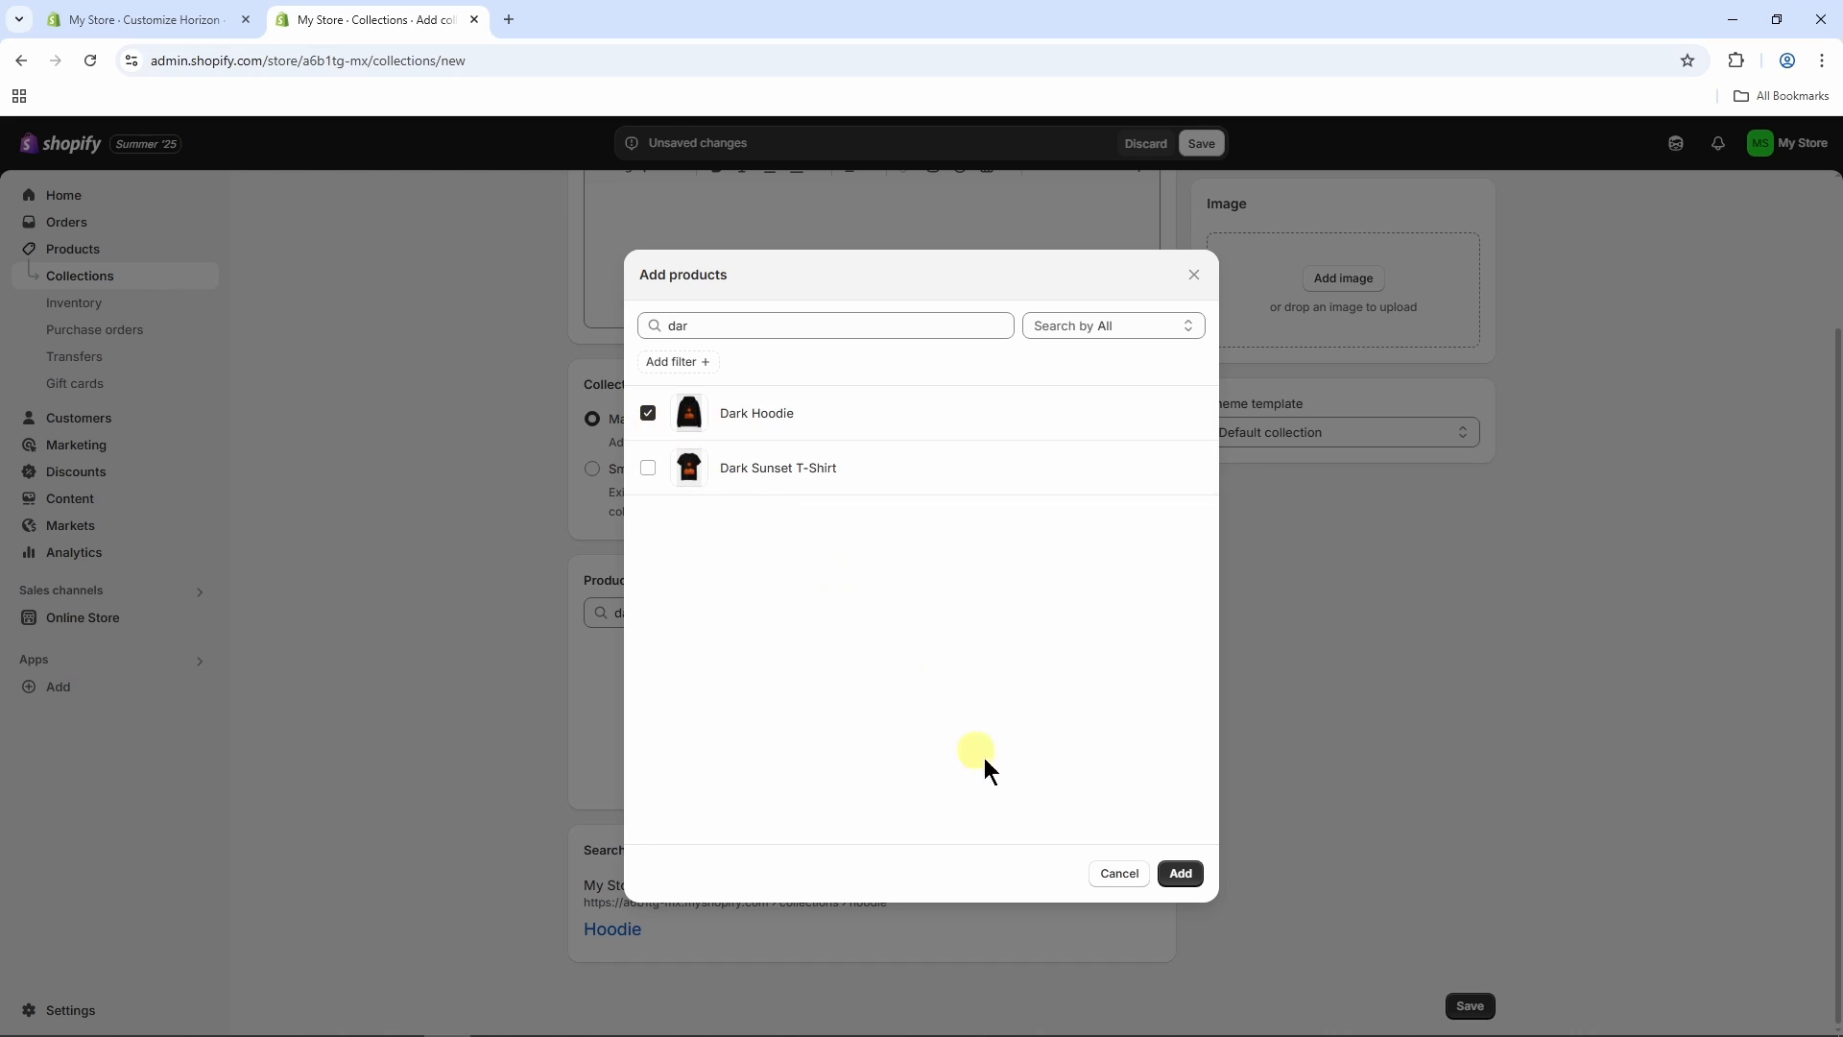
pyautogui.click(1179, 874)
# - Search the products for "deni" and add Denim Hoodie to the Hoodie collection
pyautogui.click(751, 719)
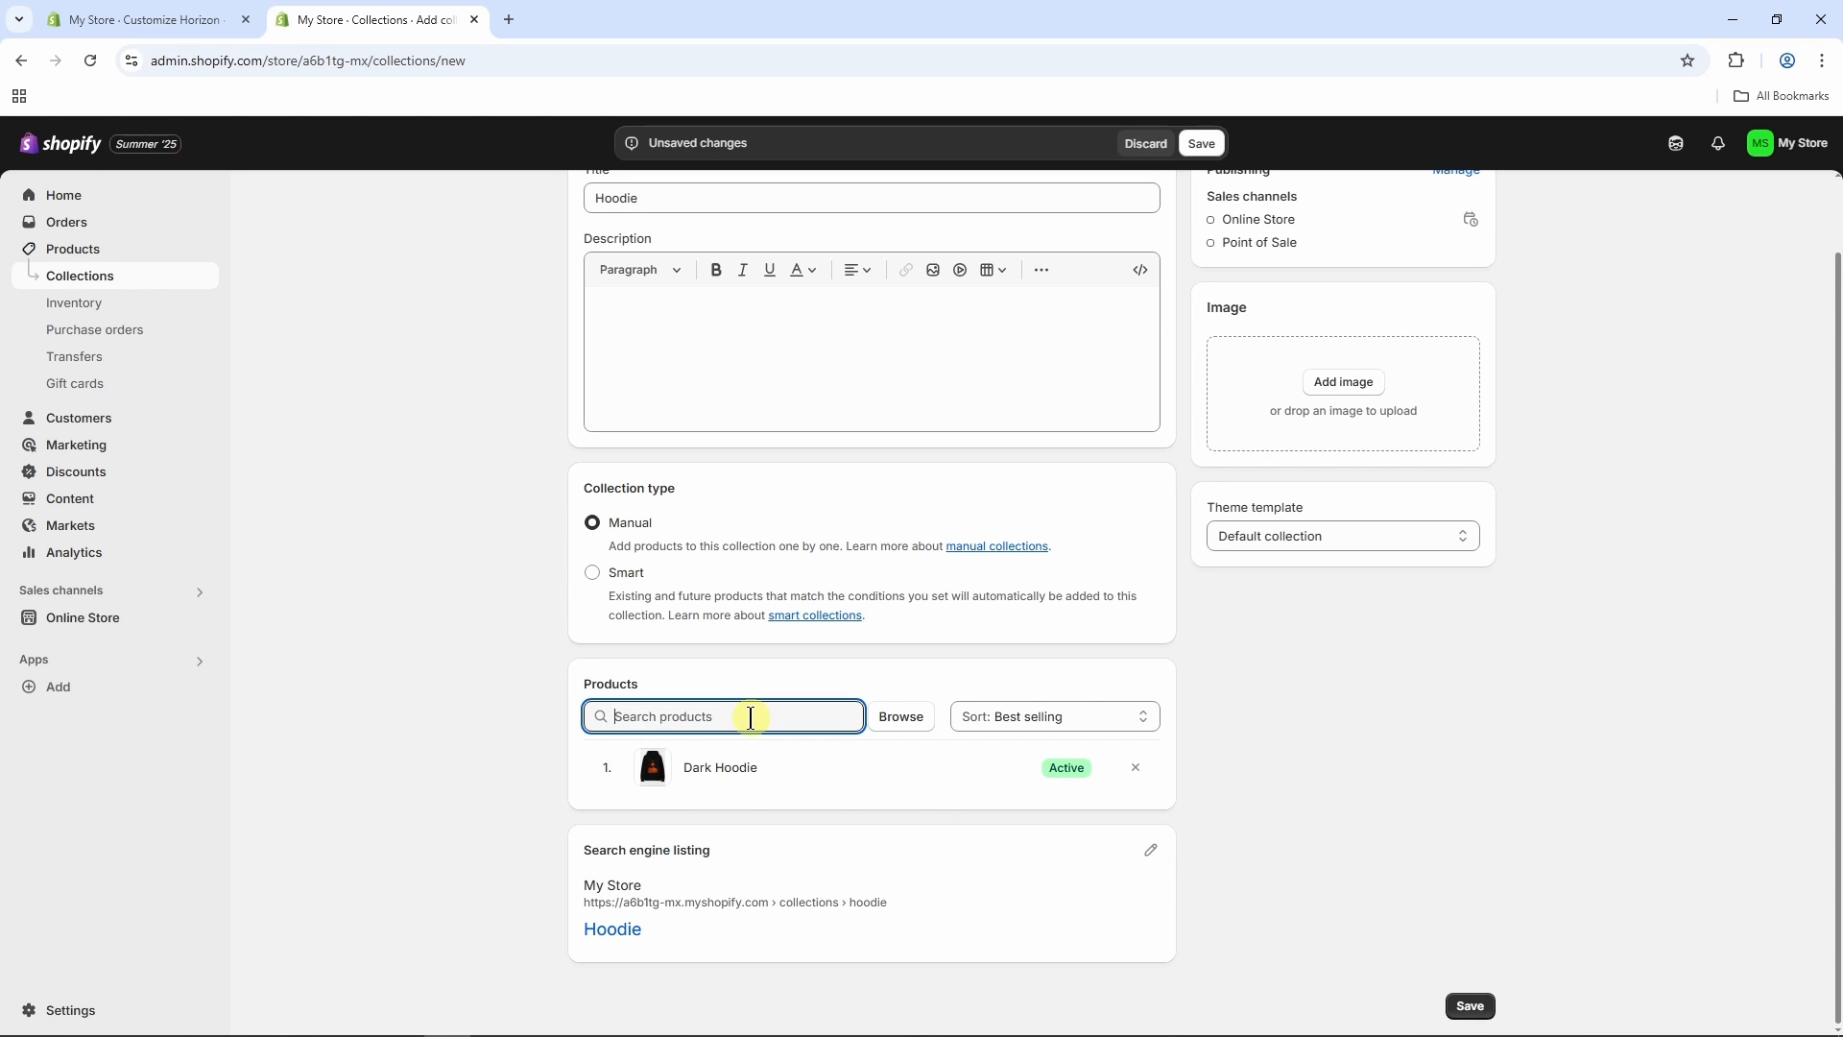
pyautogui.write('de')
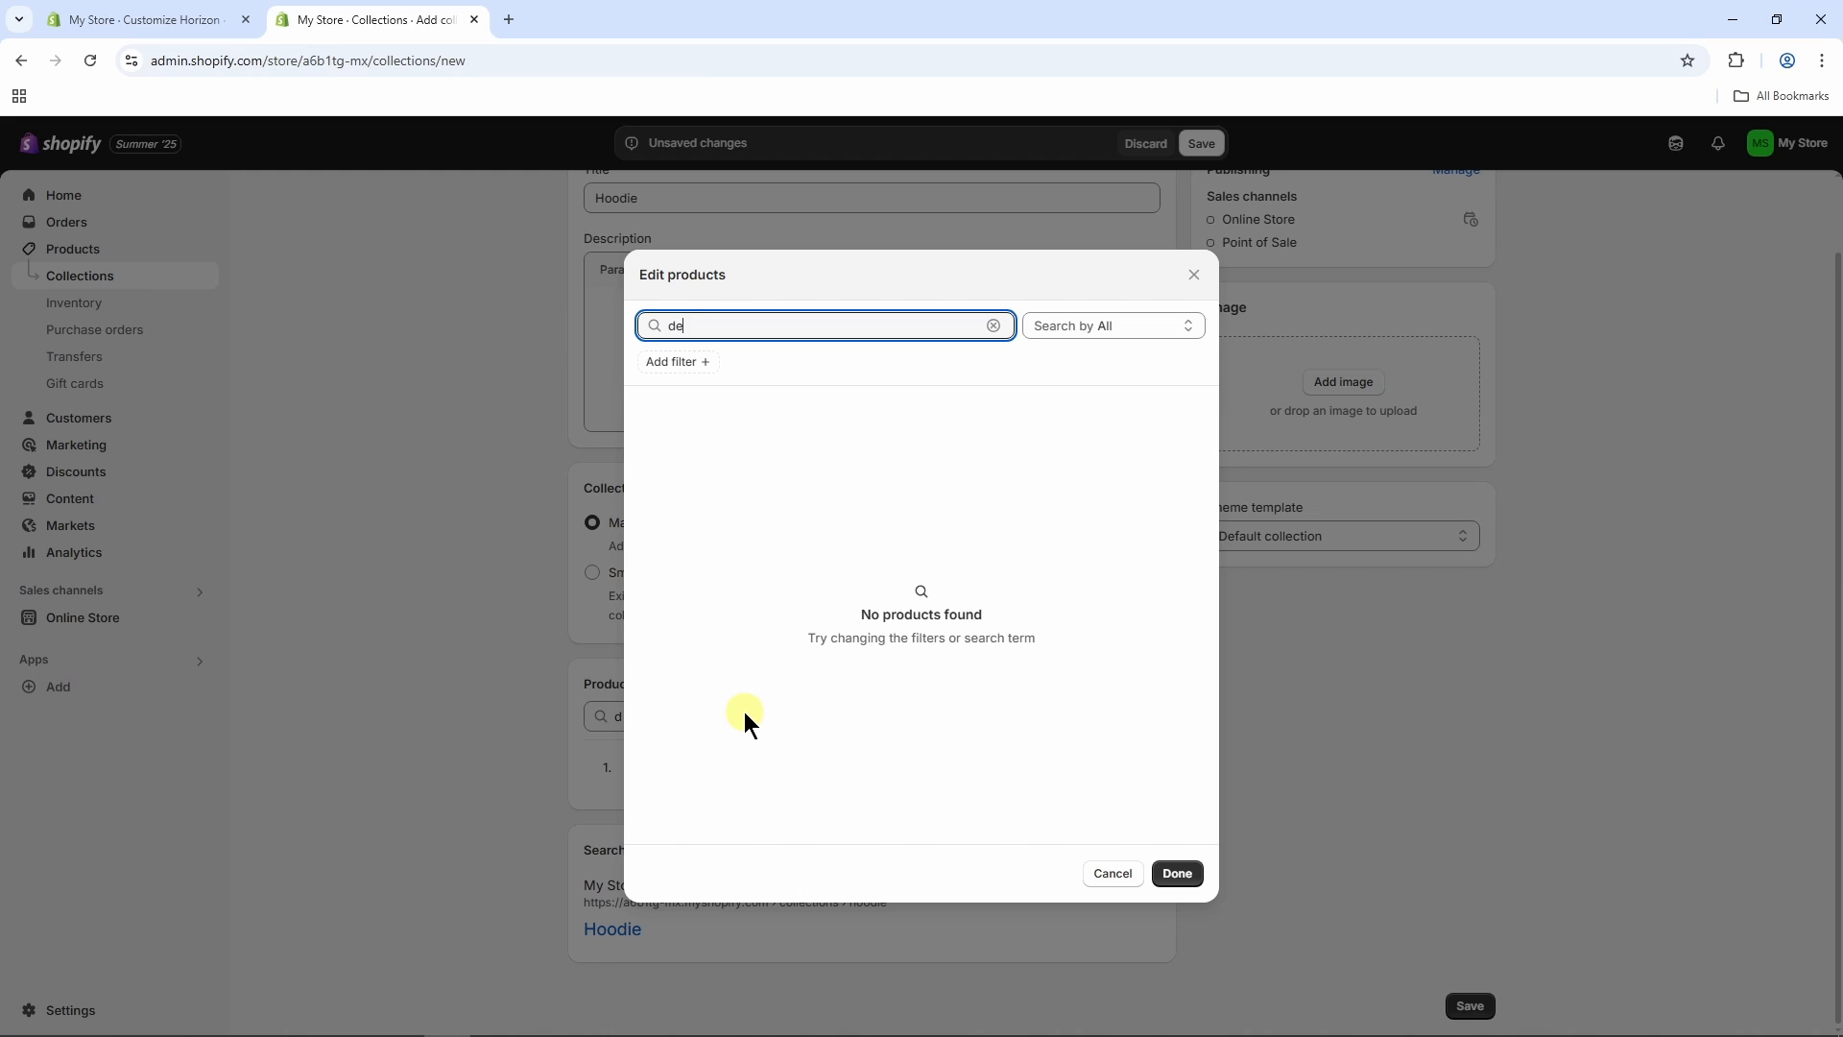
pyautogui.write('nni')
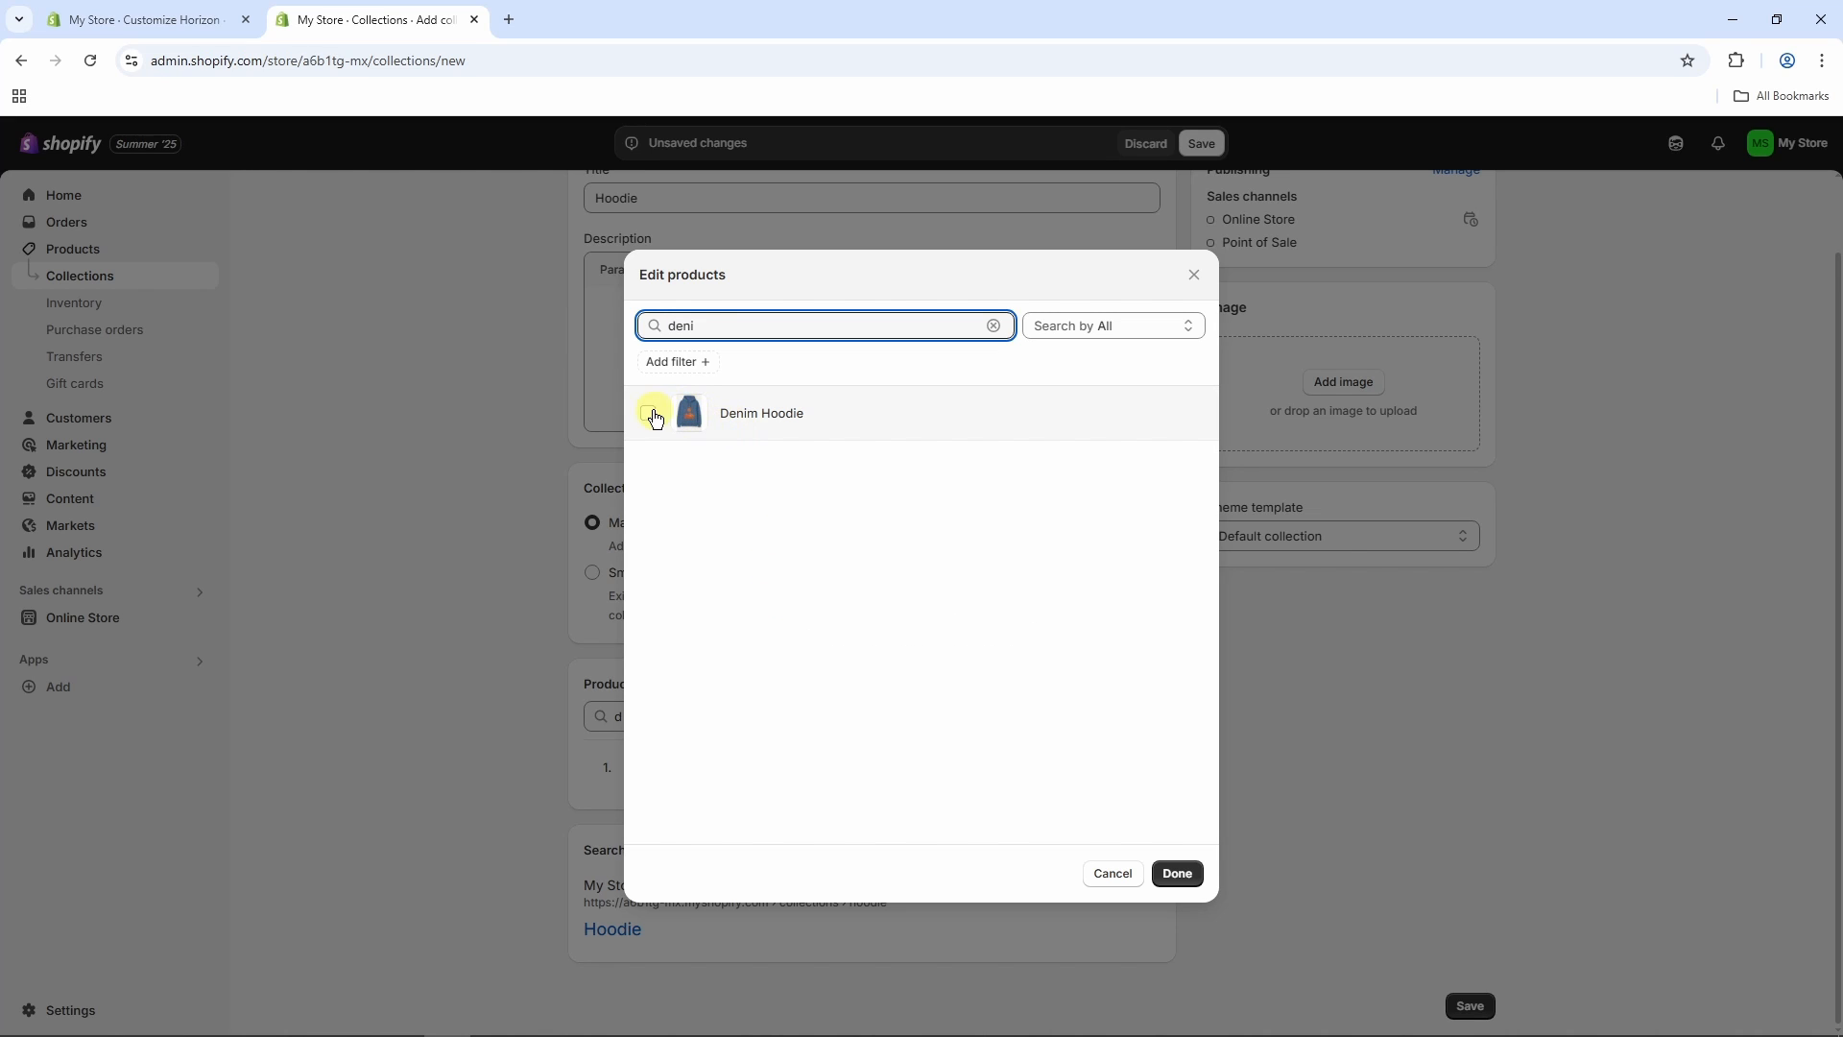
pyautogui.click(649, 415)
pyautogui.click(1198, 875)
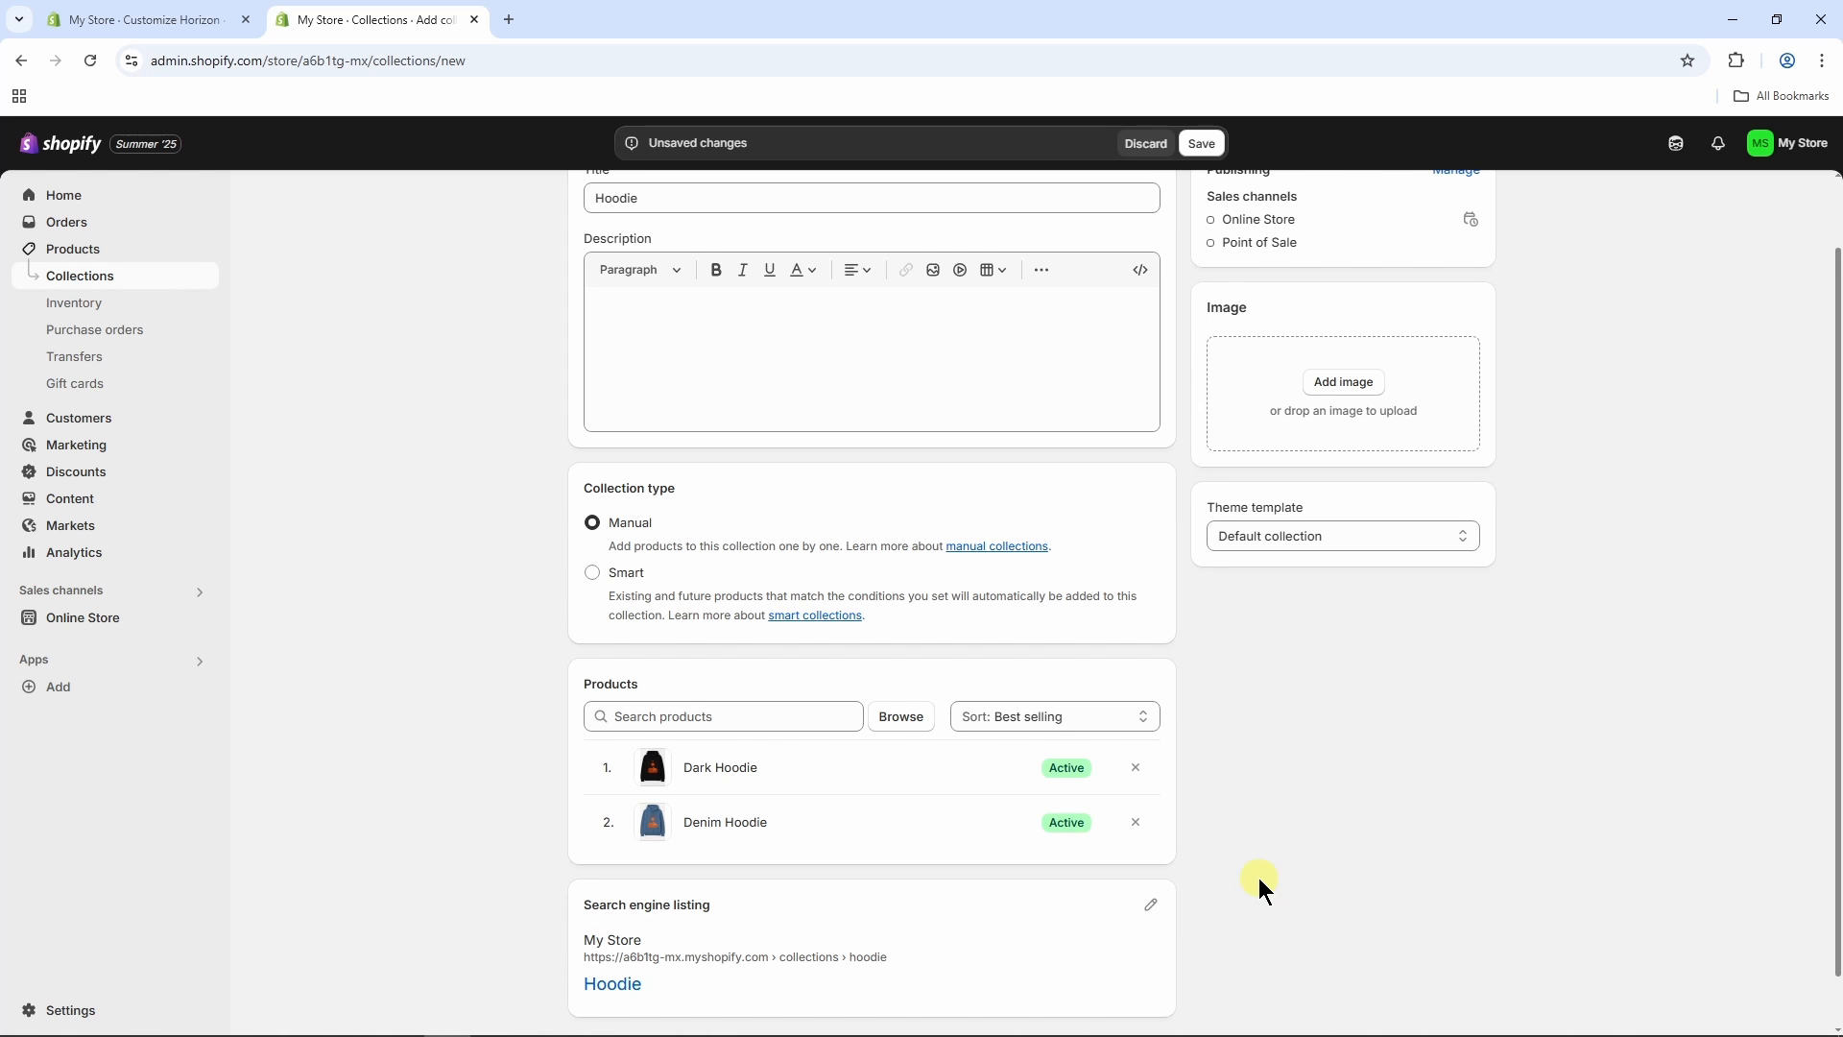
# - Add the photo of the woman in the blue zip hoodie as the collection image, save the Hoodie collection and return to the collections list
pyautogui.scroll(1, 1259, 877)
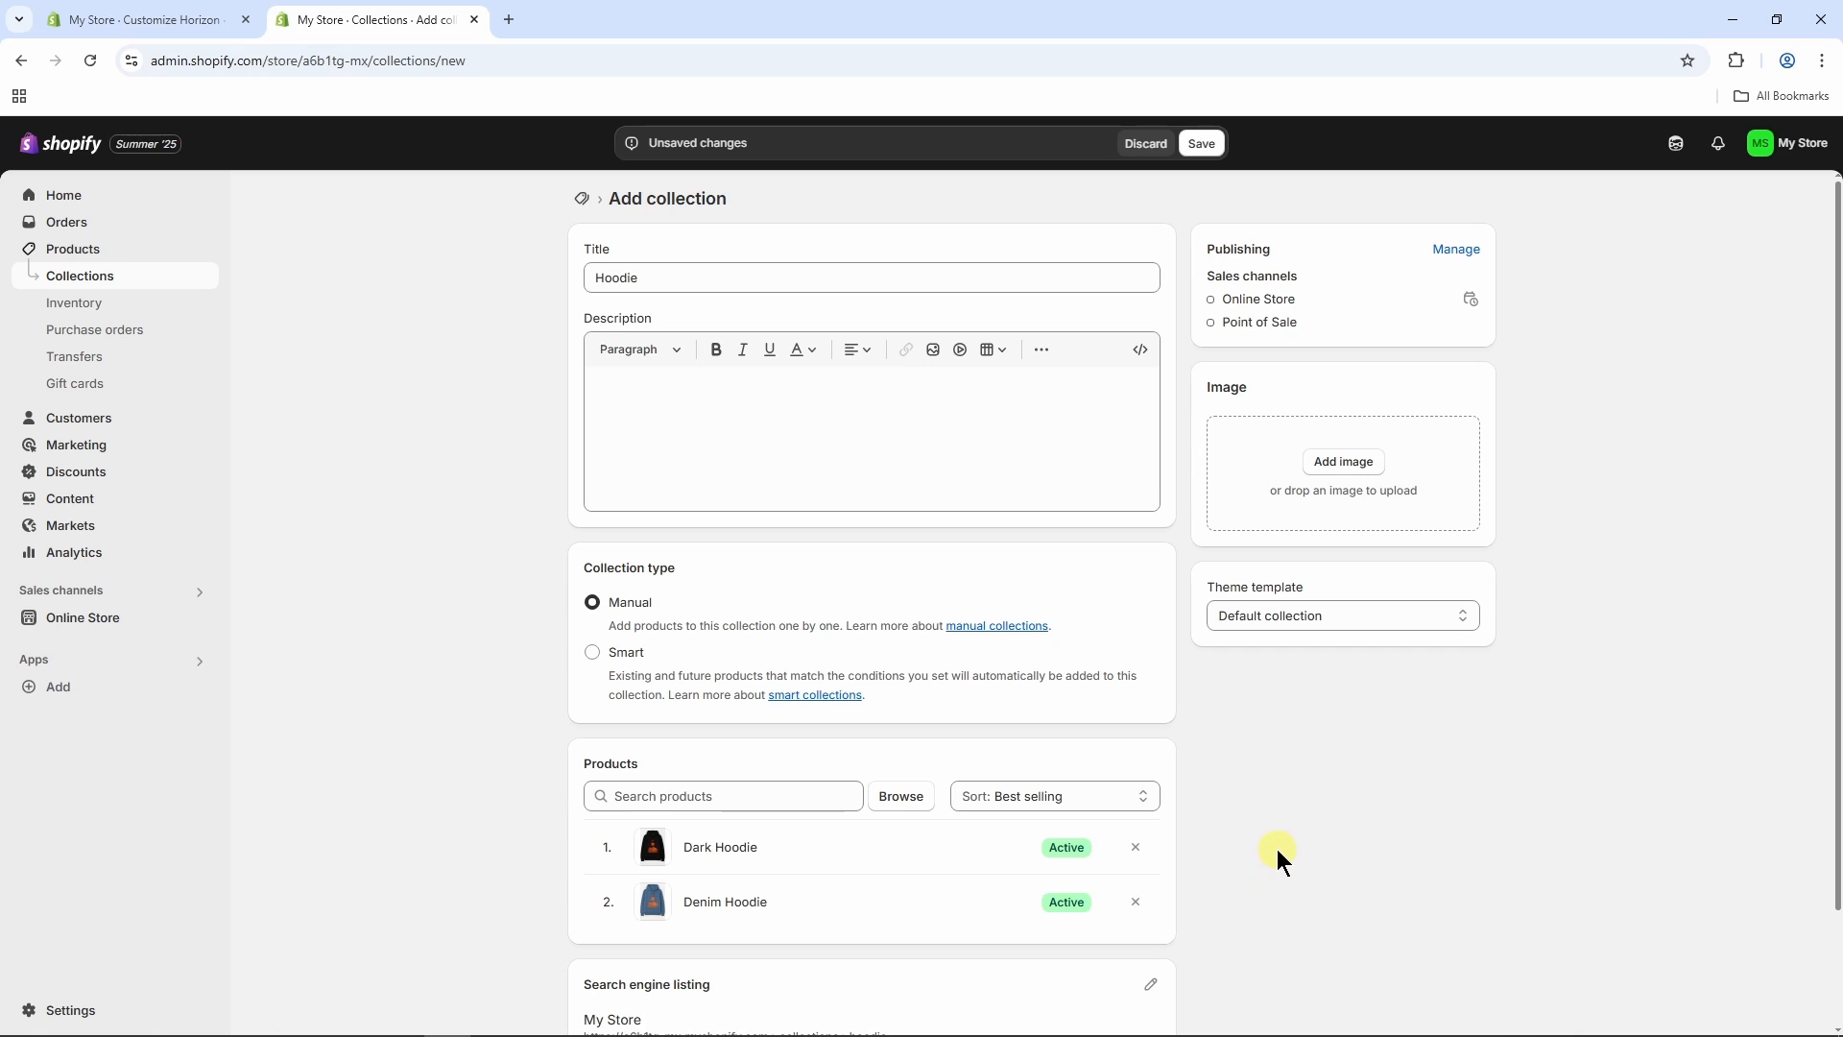
pyautogui.click(1345, 463)
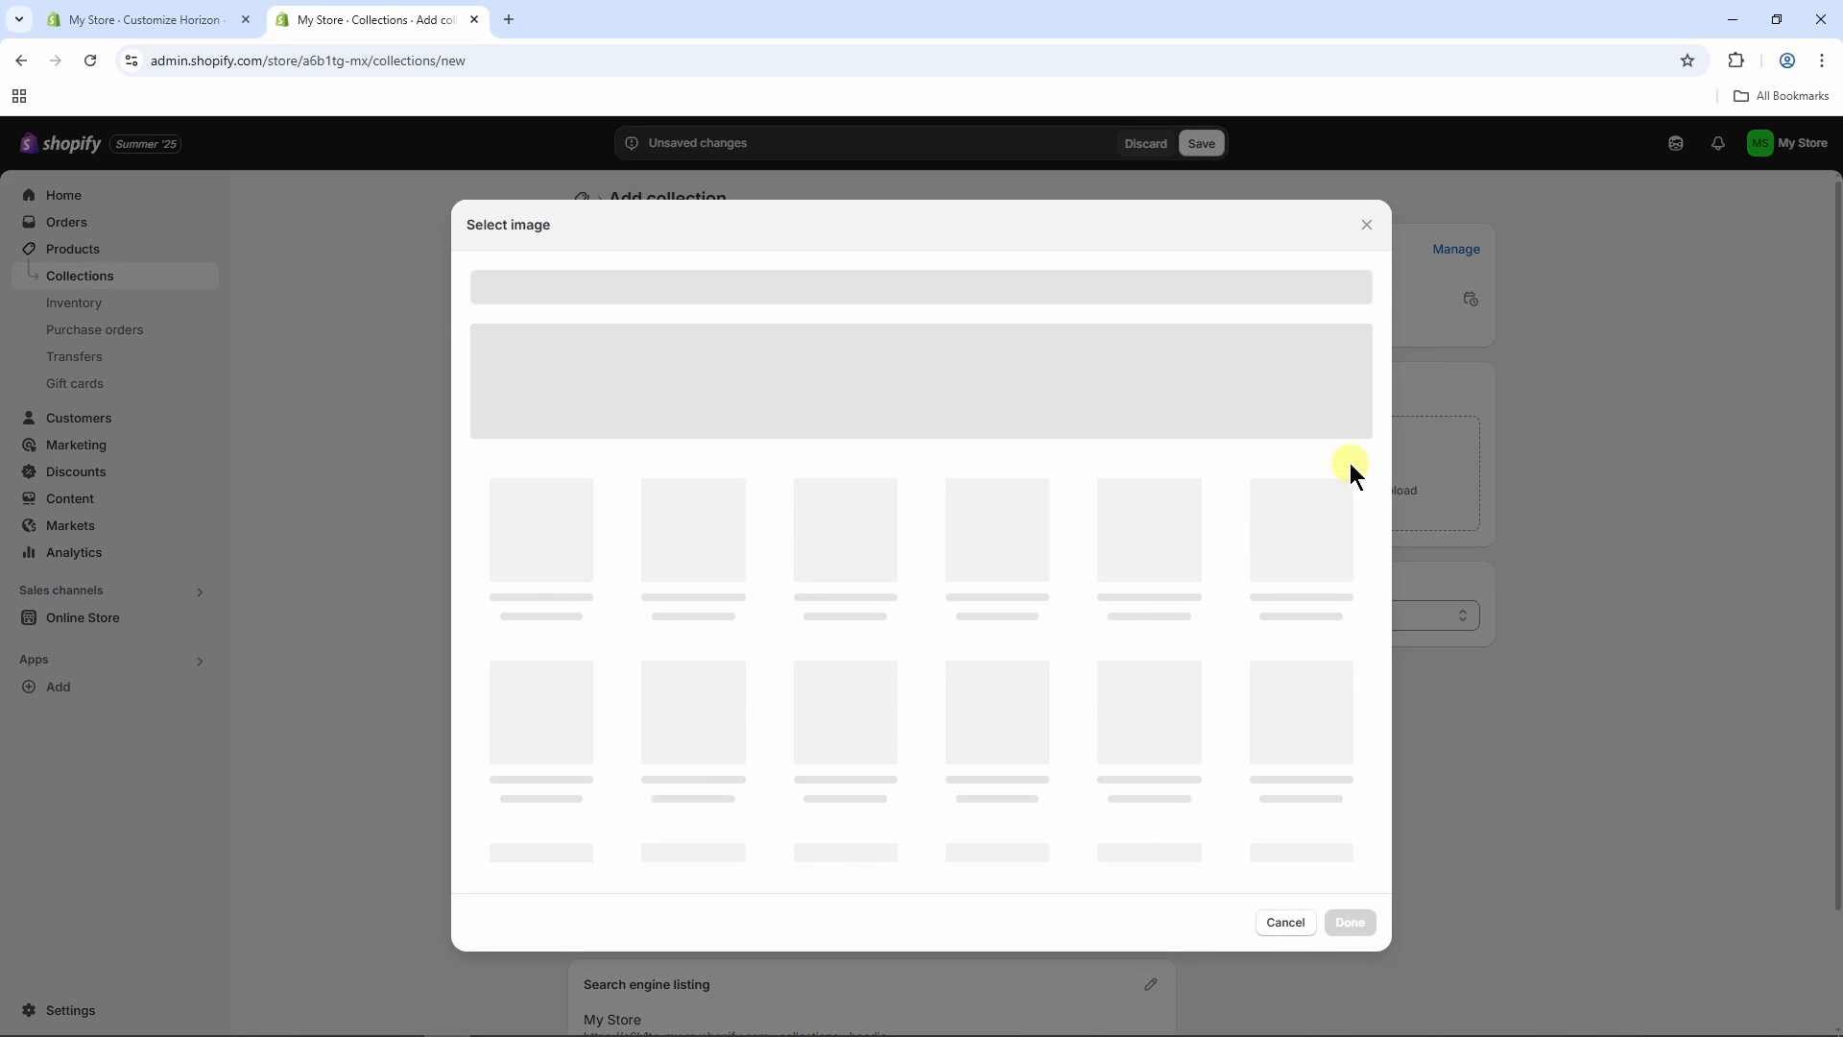
pyautogui.click(519, 531)
pyautogui.click(1349, 914)
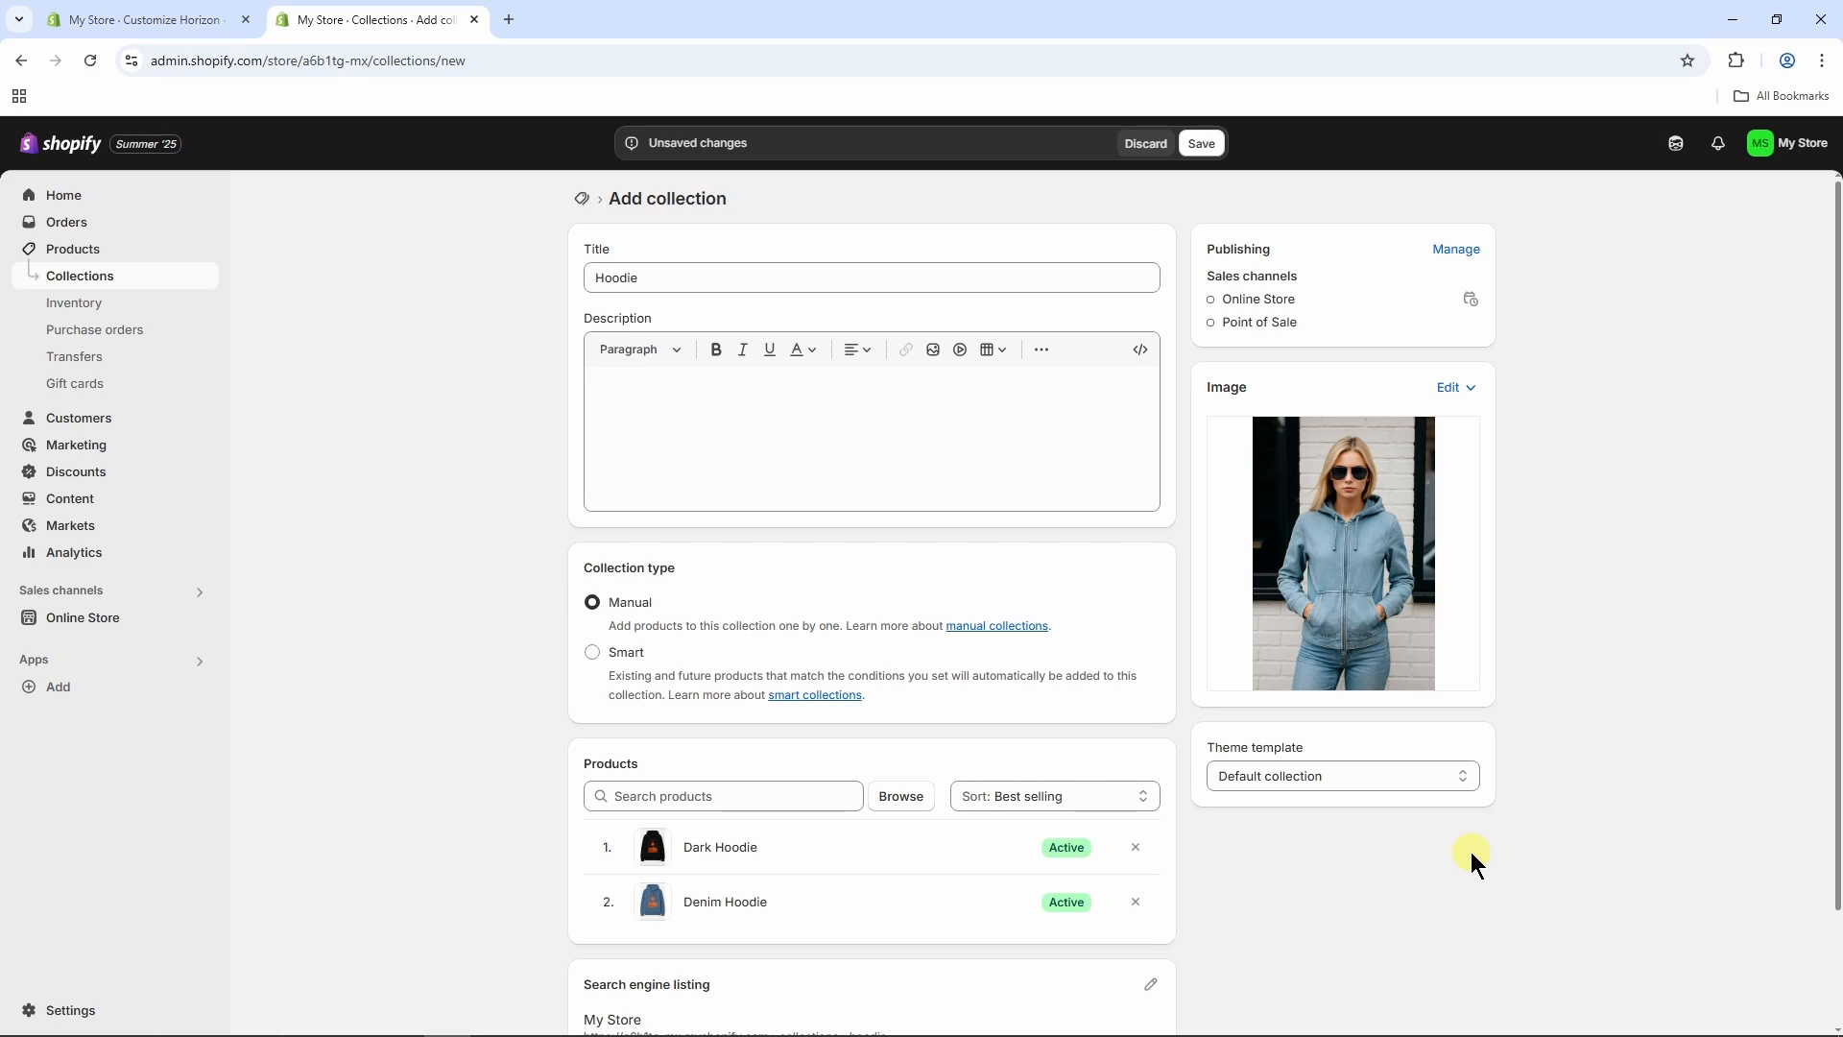
pyautogui.scroll(-3, 1471, 850)
pyautogui.scroll(3, 1472, 851)
pyautogui.click(1205, 144)
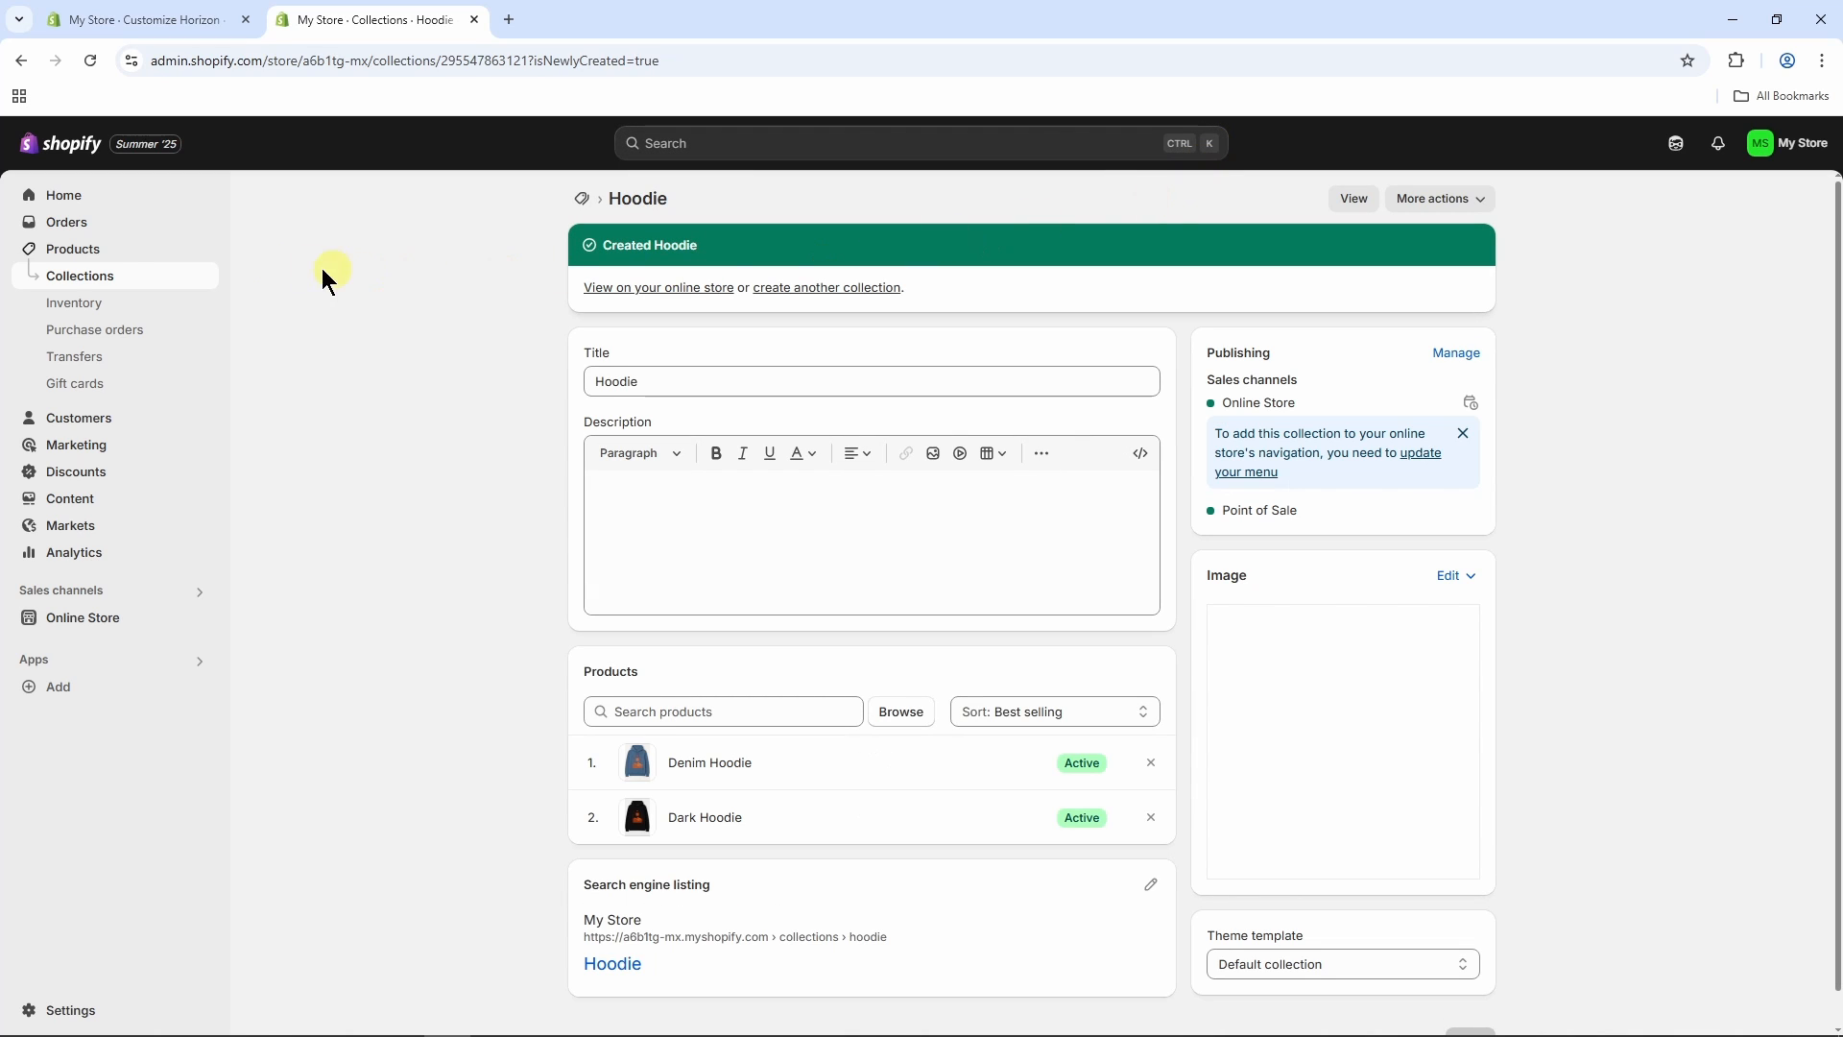
pyautogui.click(102, 277)
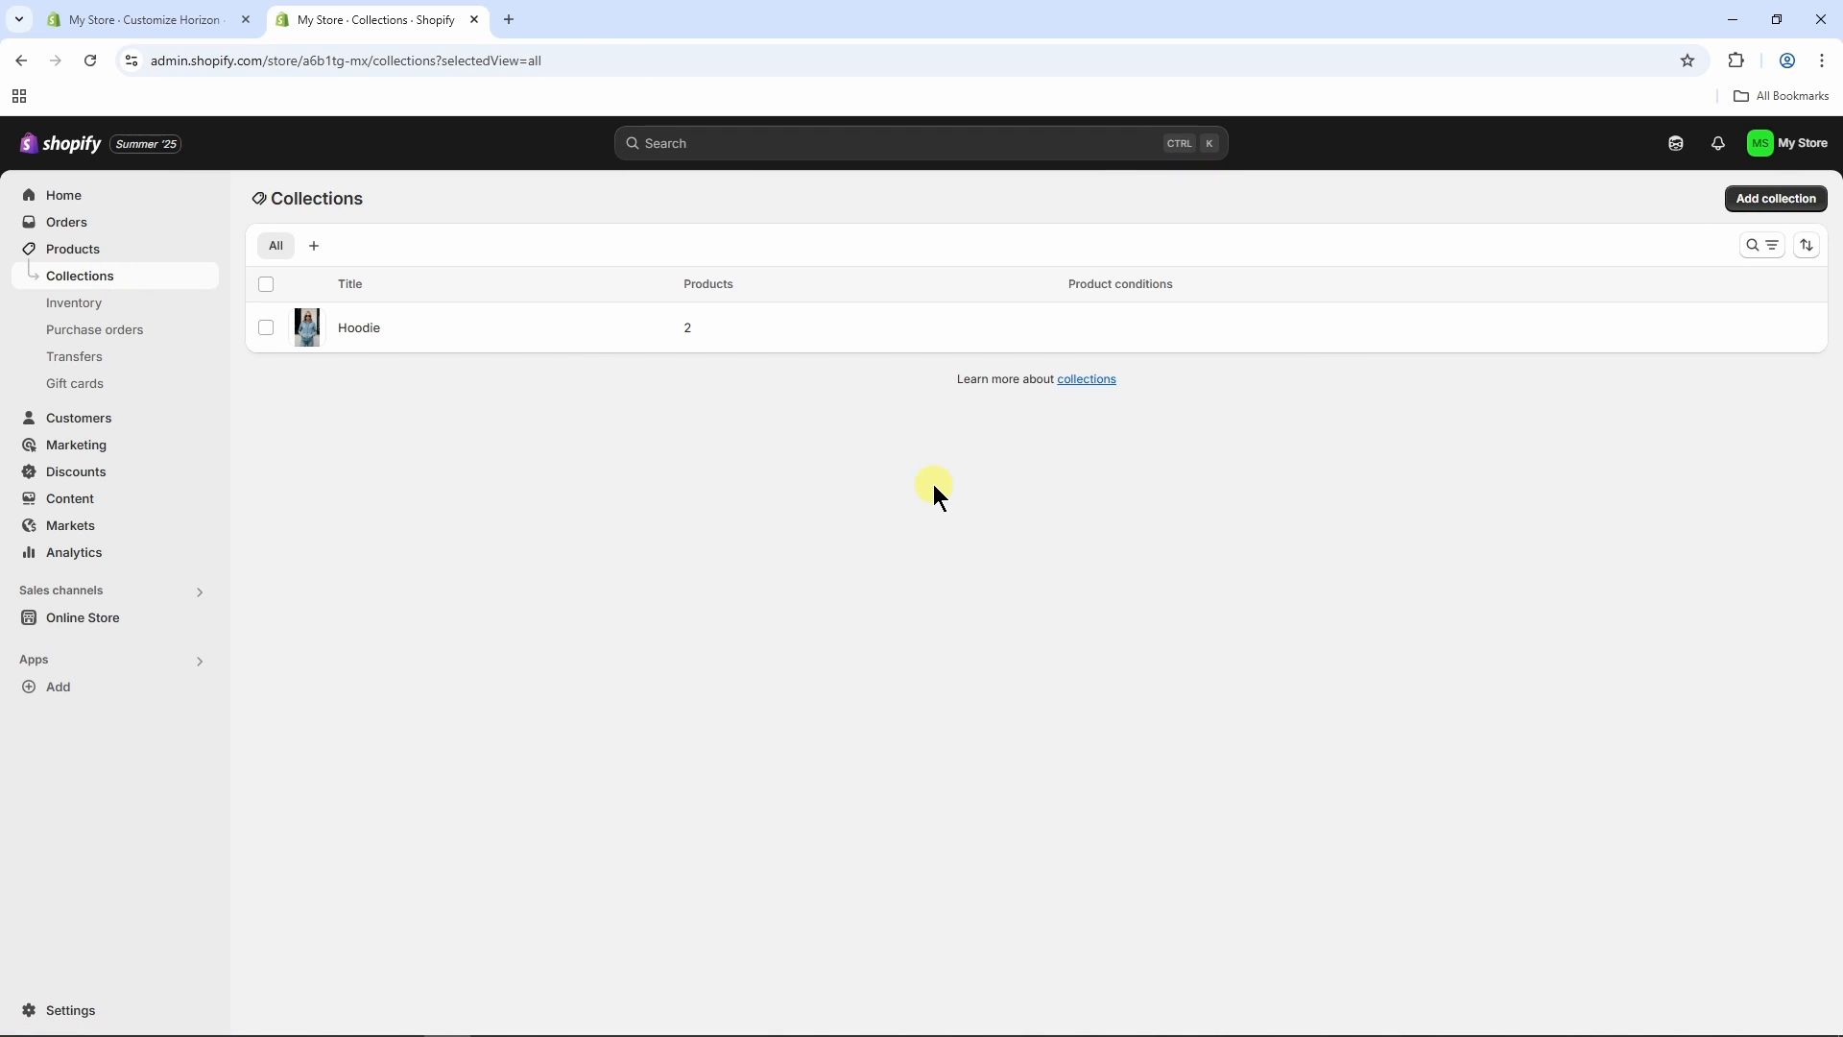
# - Back in the theme editor, link the hero's Buy Now button to the Hoodie collection
pyautogui.click(158, 21)
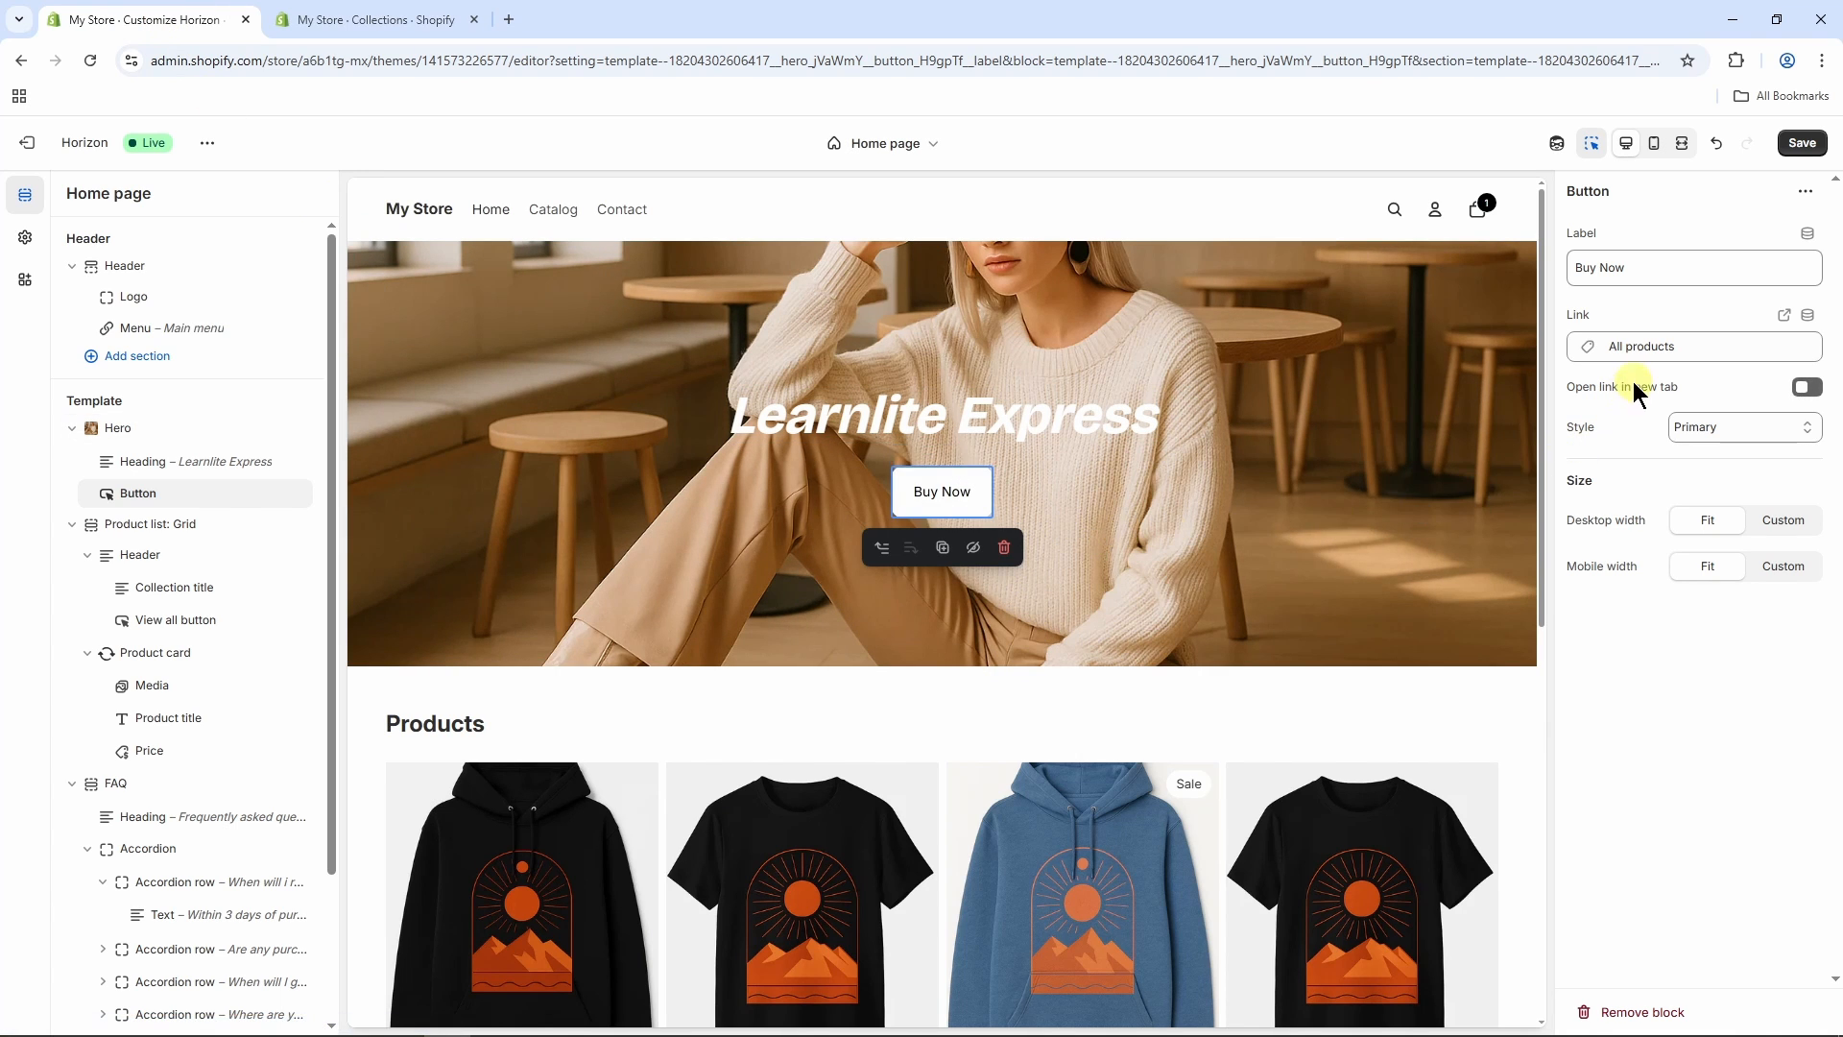
pyautogui.click(1685, 345)
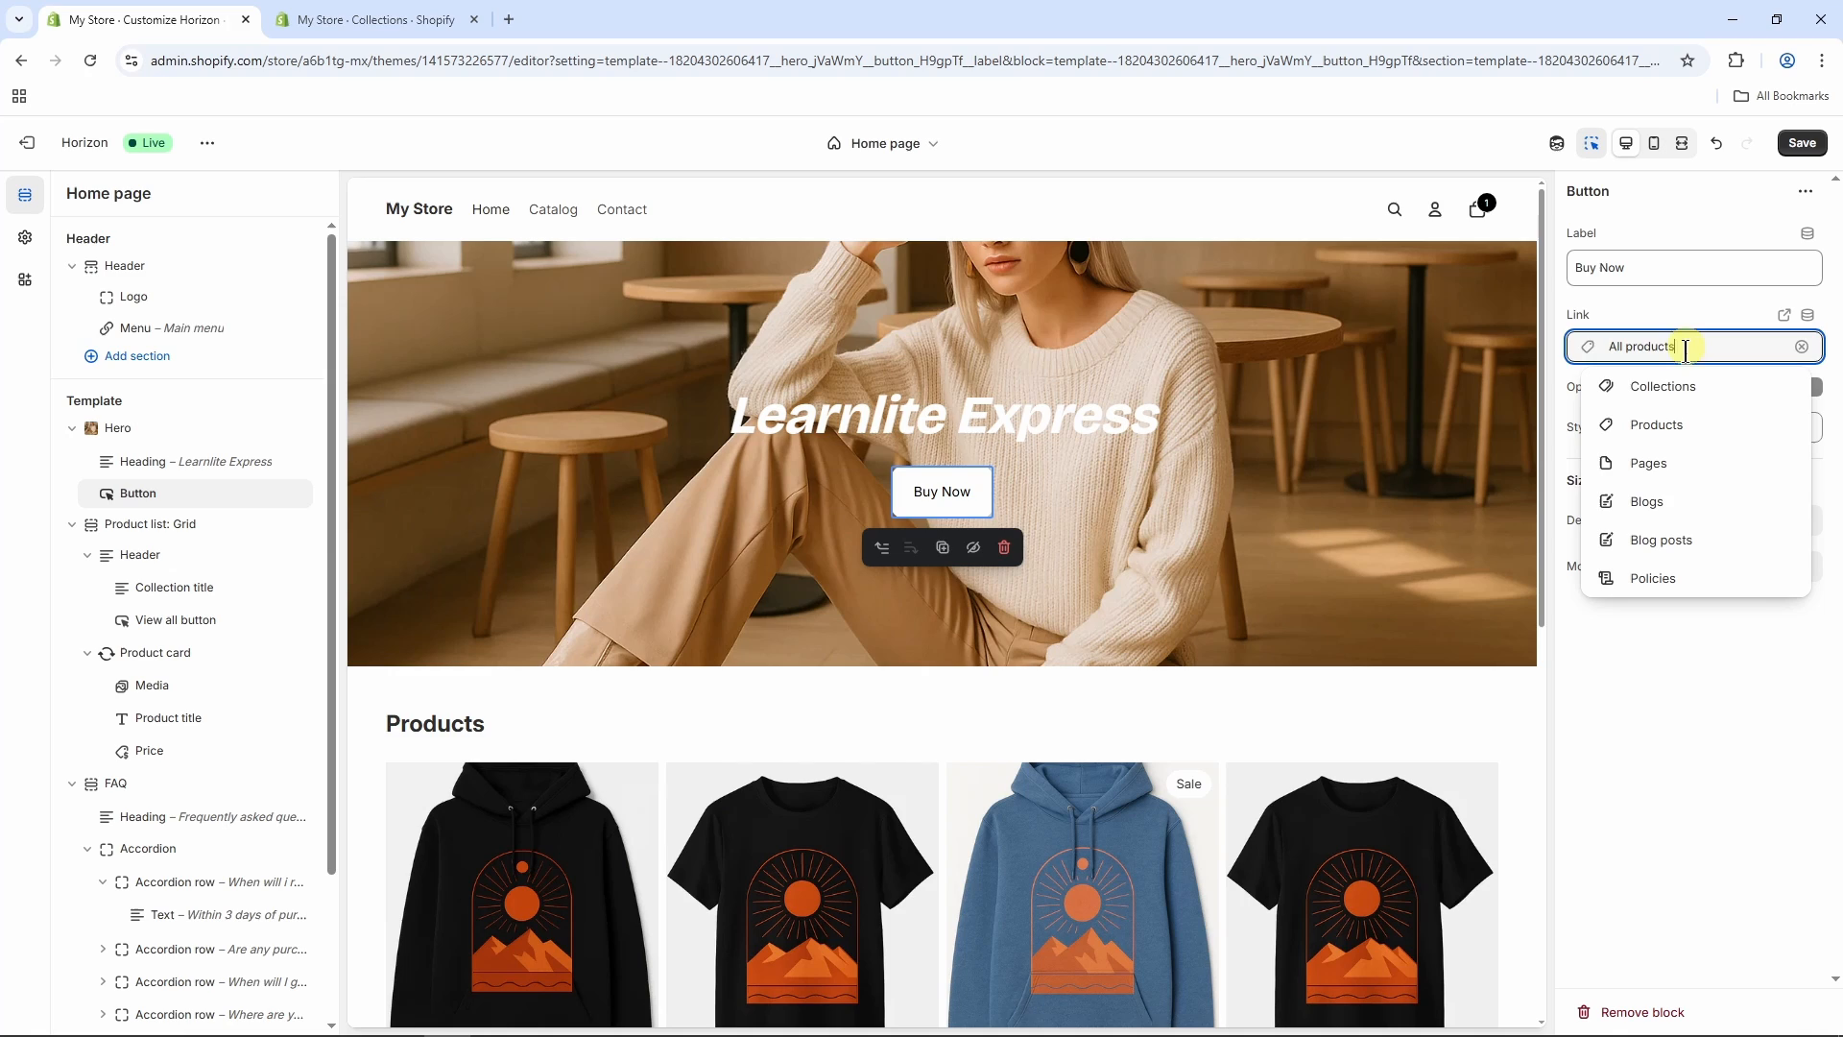
pyautogui.click(1647, 391)
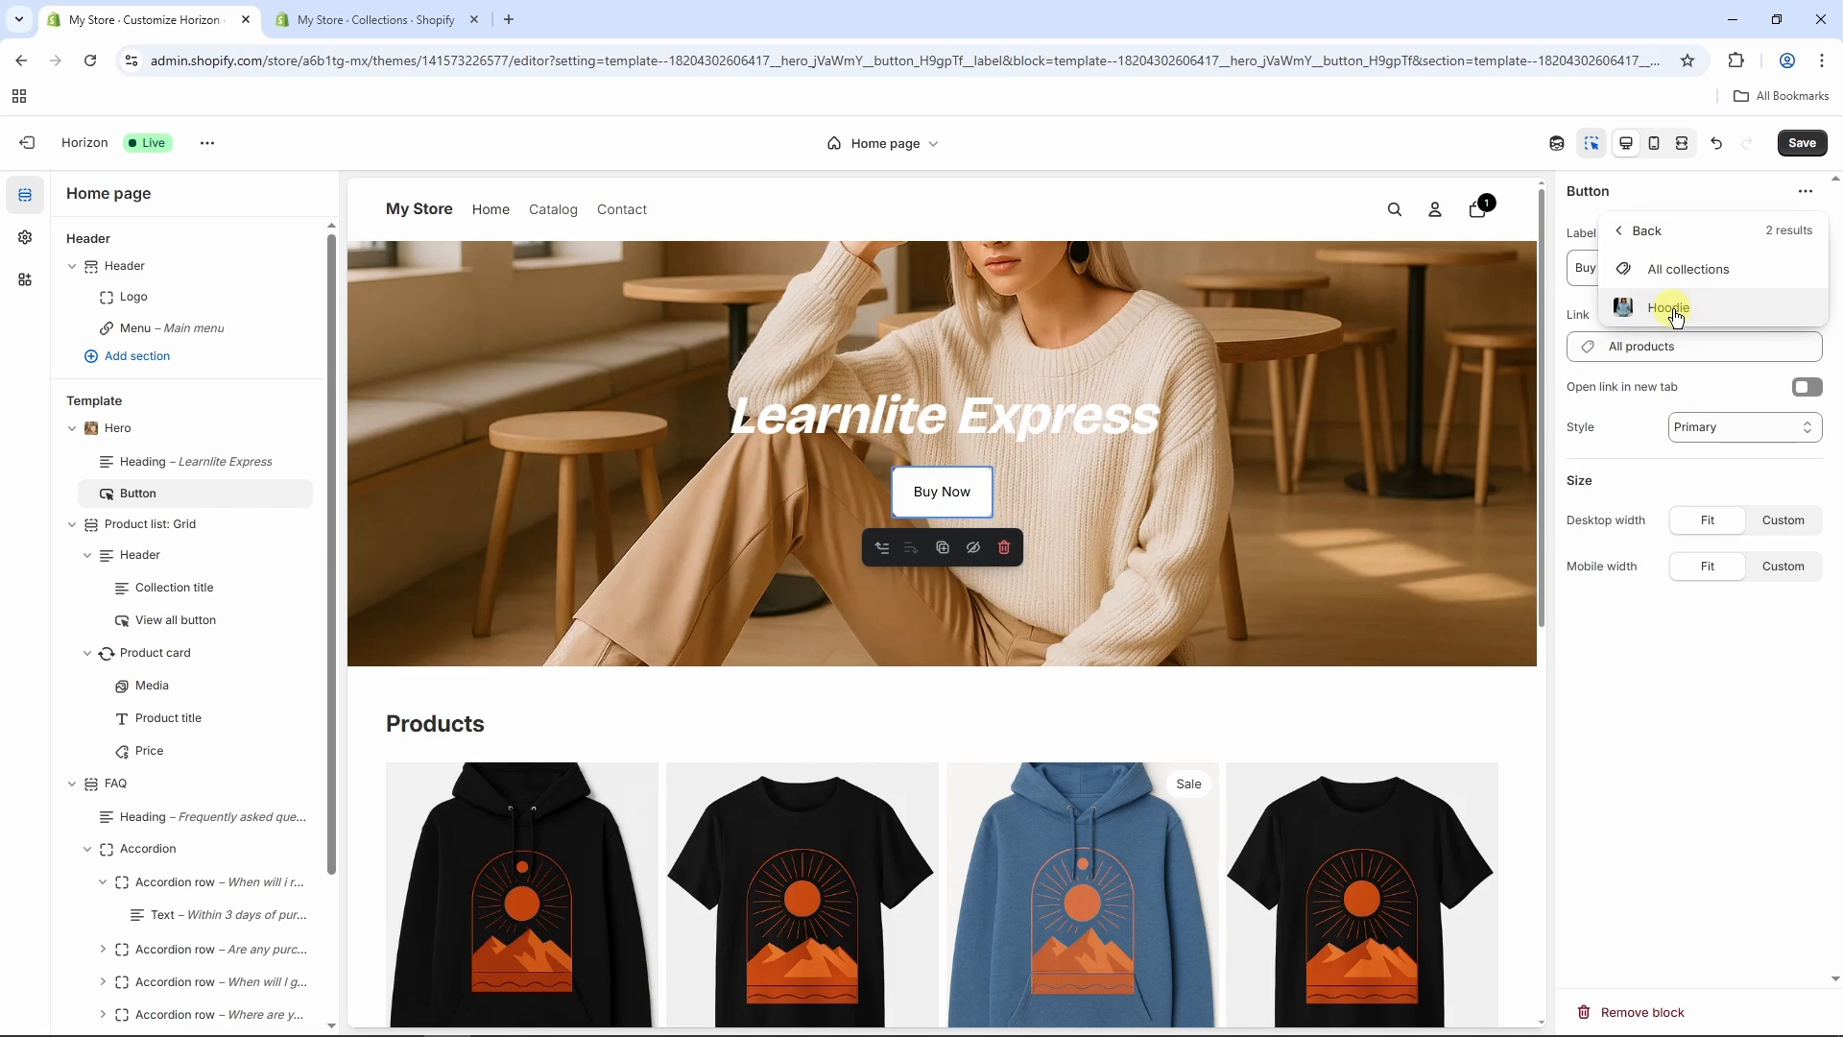
pyautogui.click(1671, 307)
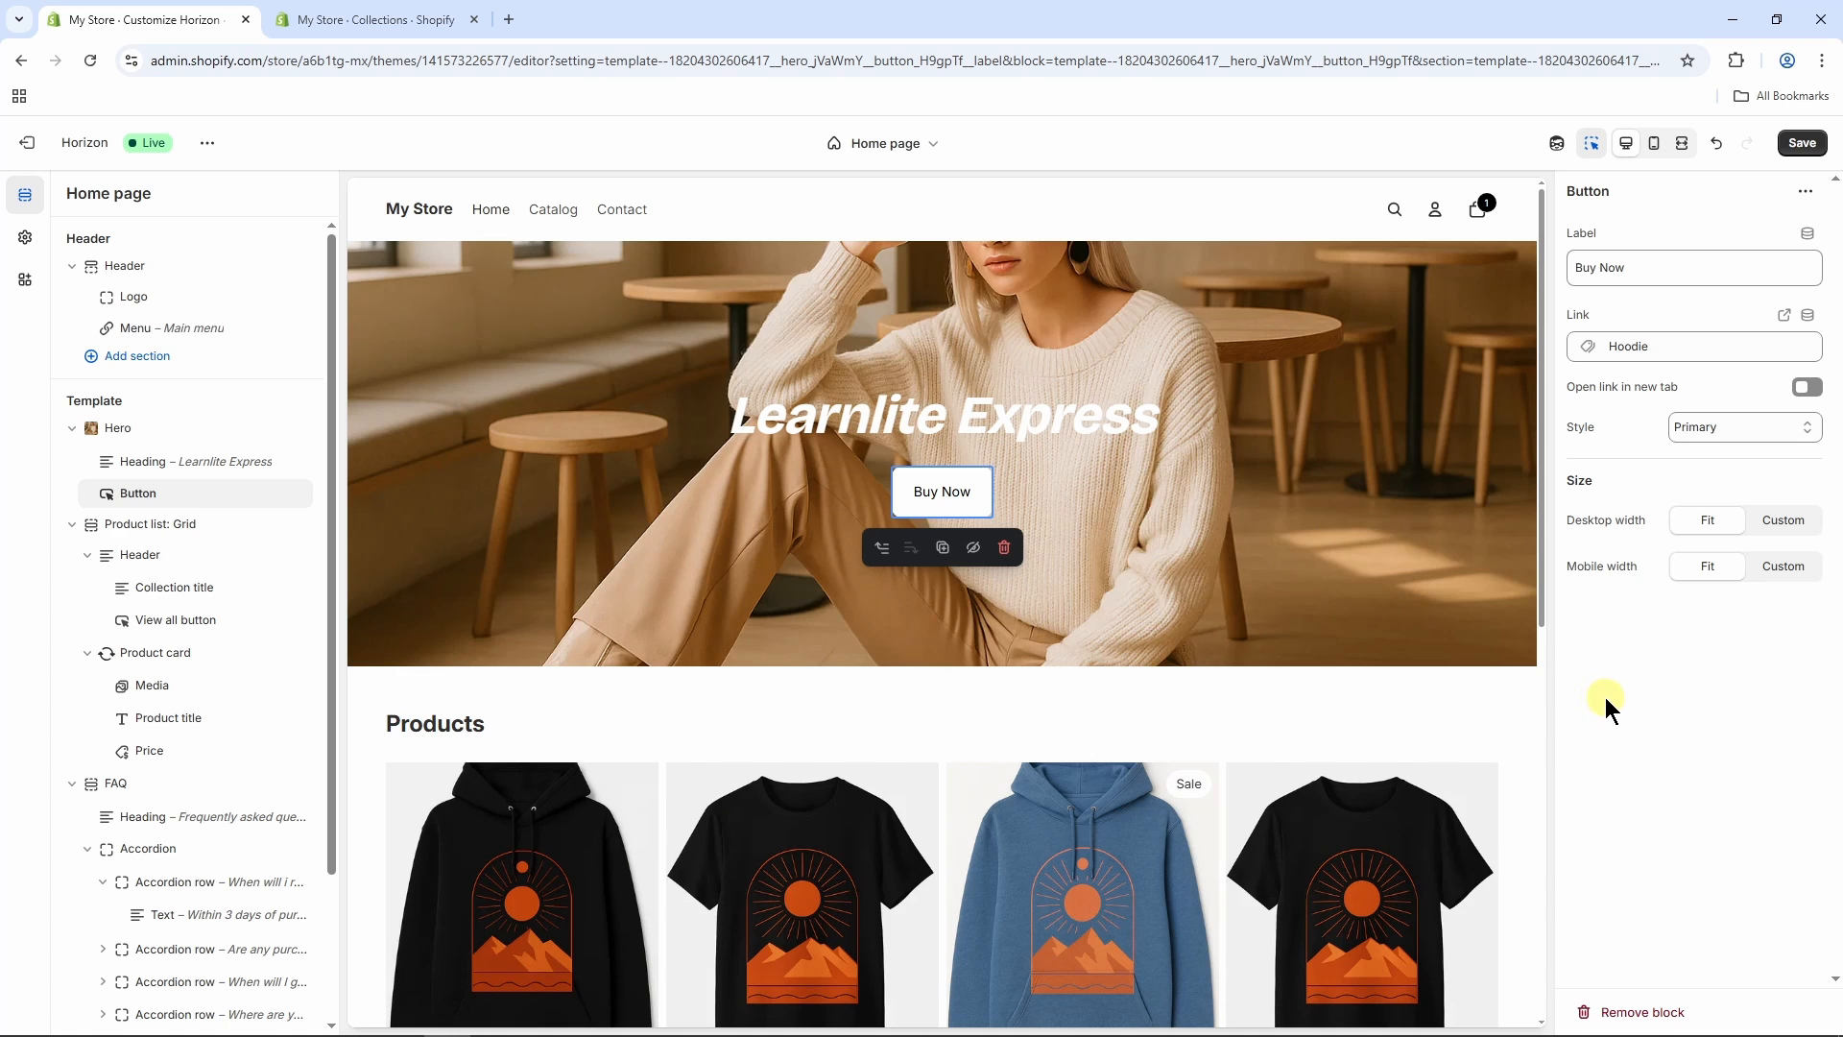
# - Test the Buy Now button's link in the preview and return to the Home page template
pyautogui.click(984, 502)
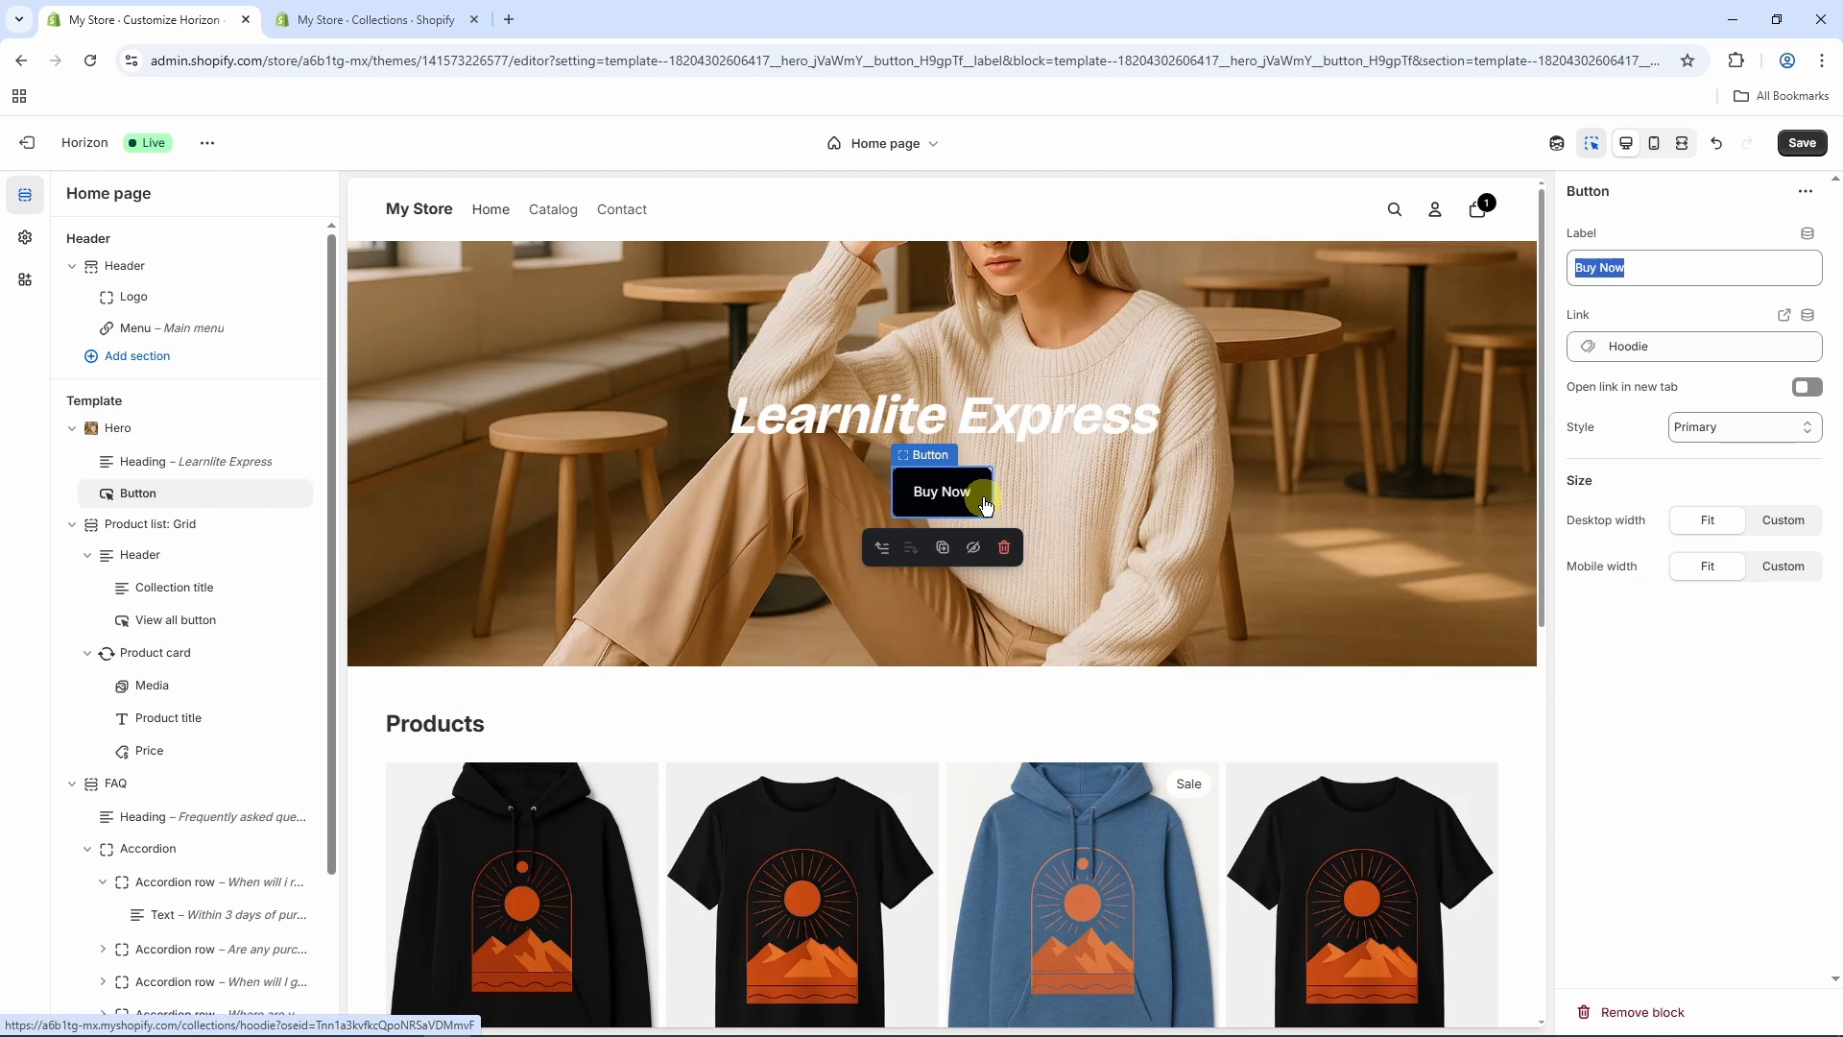
pyautogui.click(984, 502)
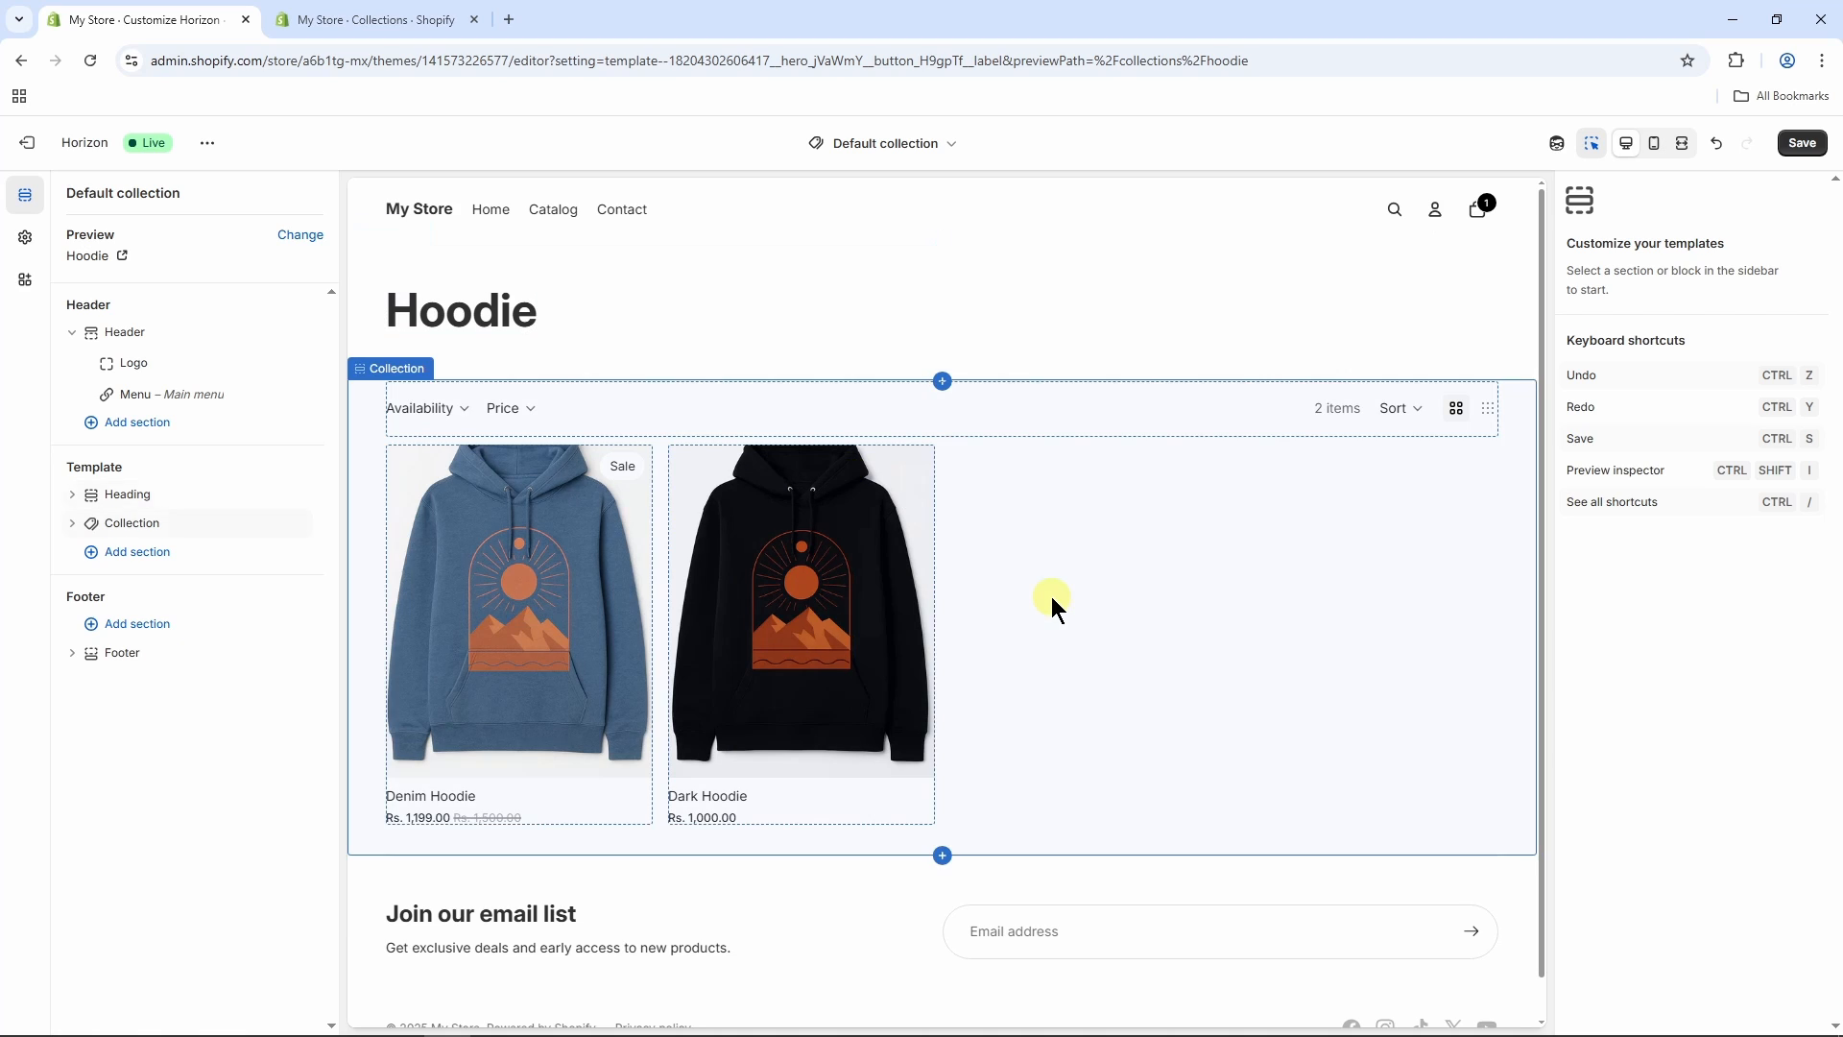
pyautogui.click(931, 145)
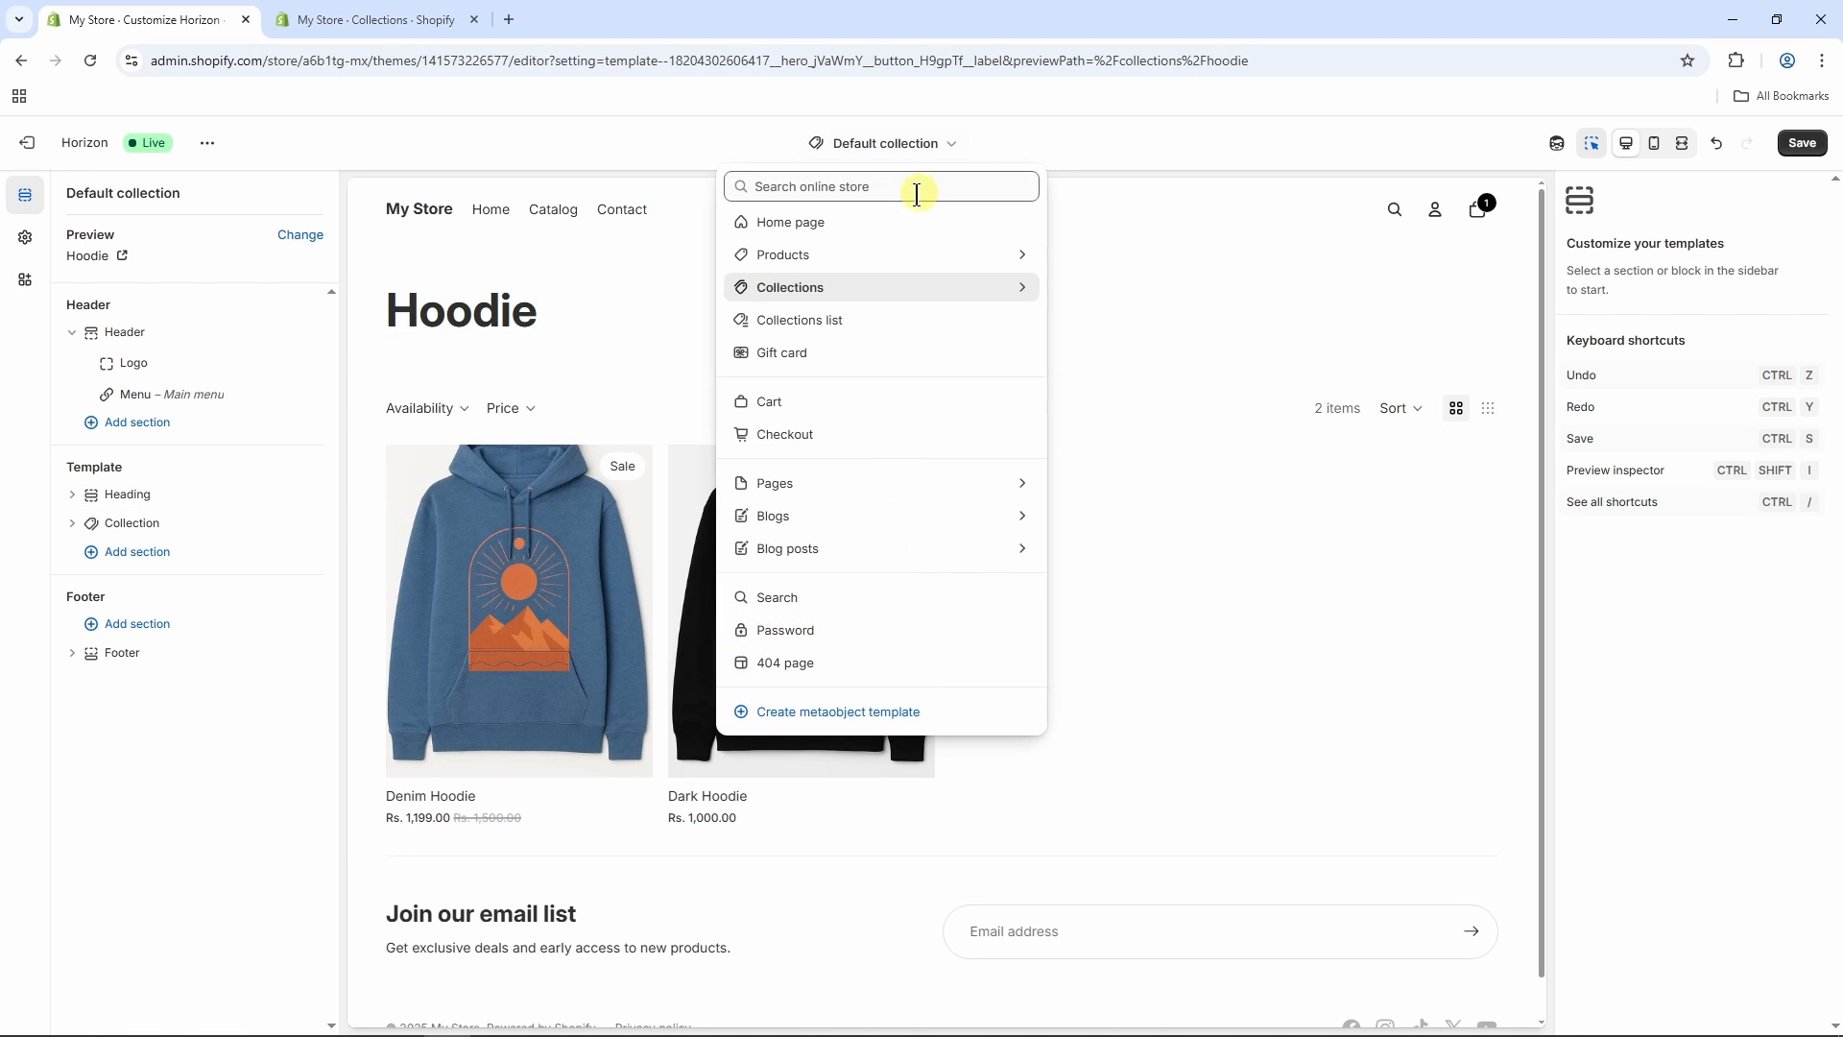
pyautogui.click(874, 236)
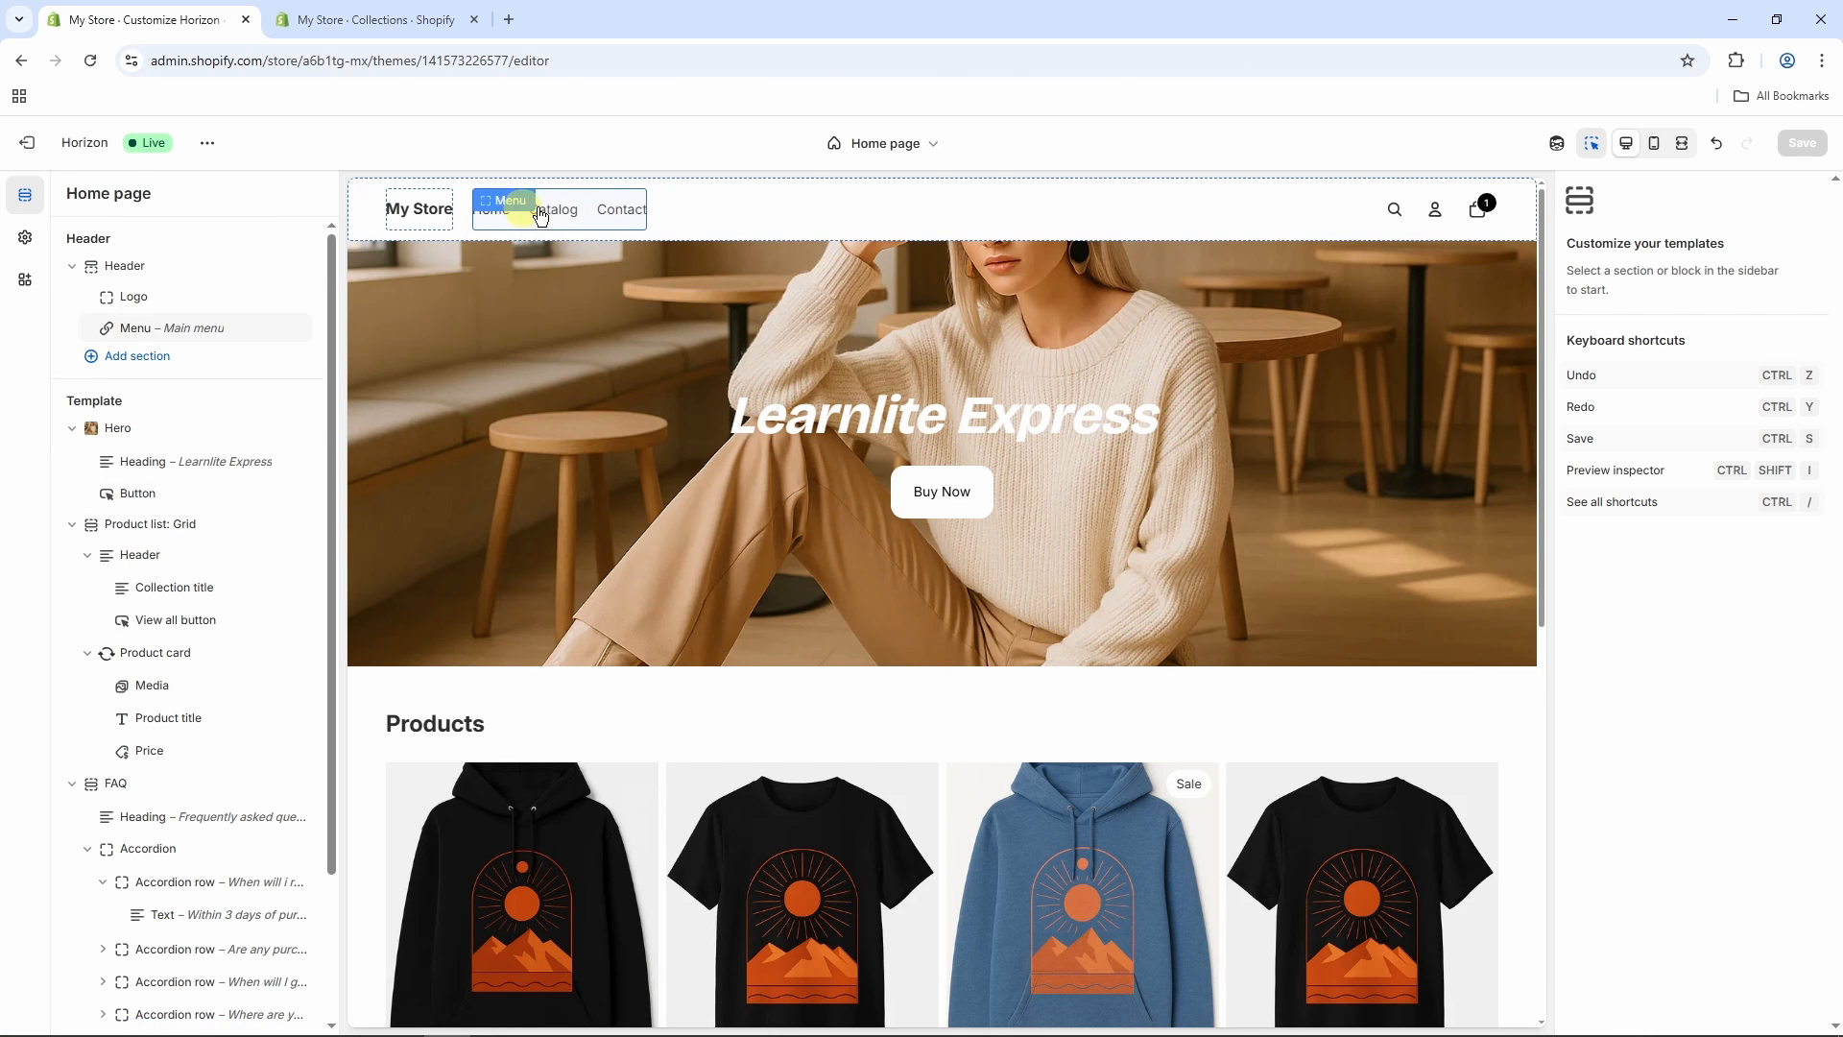
# - Open the store's Main menu in the admin content area and remove its Home, Catalog and Contact items
pyautogui.click(408, 19)
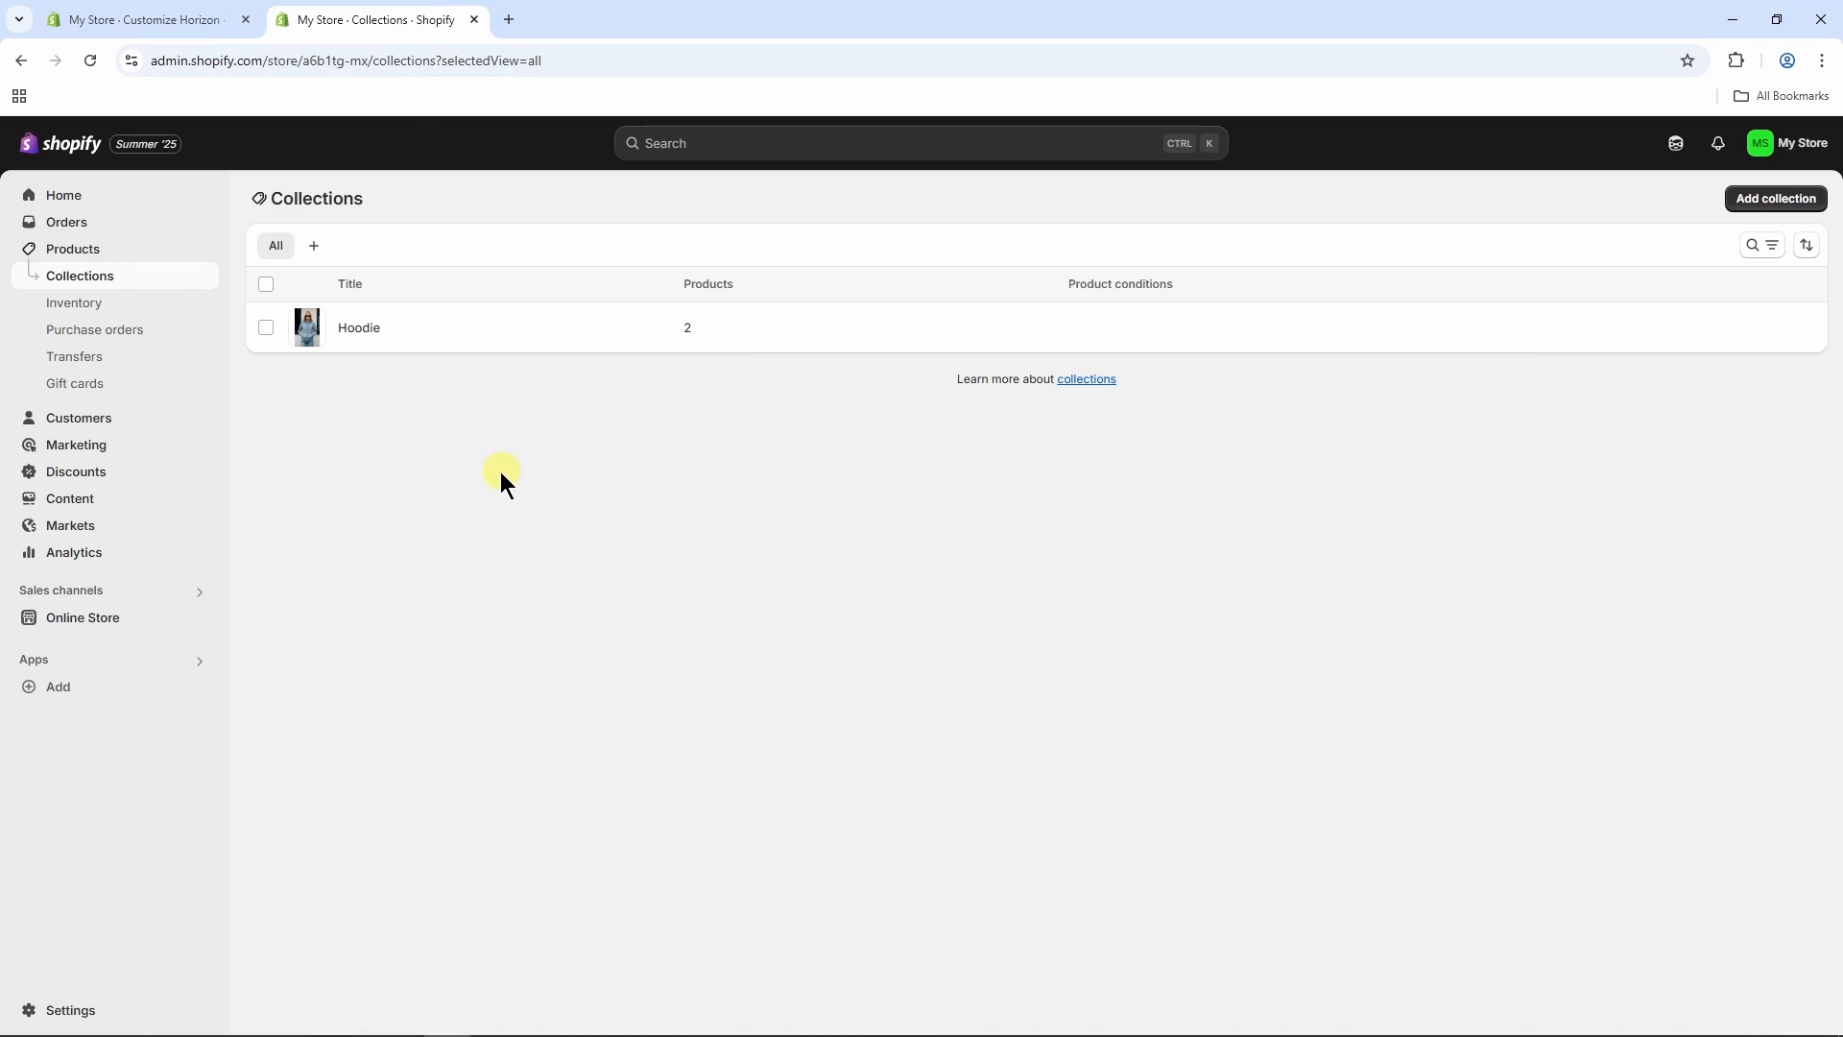
pyautogui.click(90, 499)
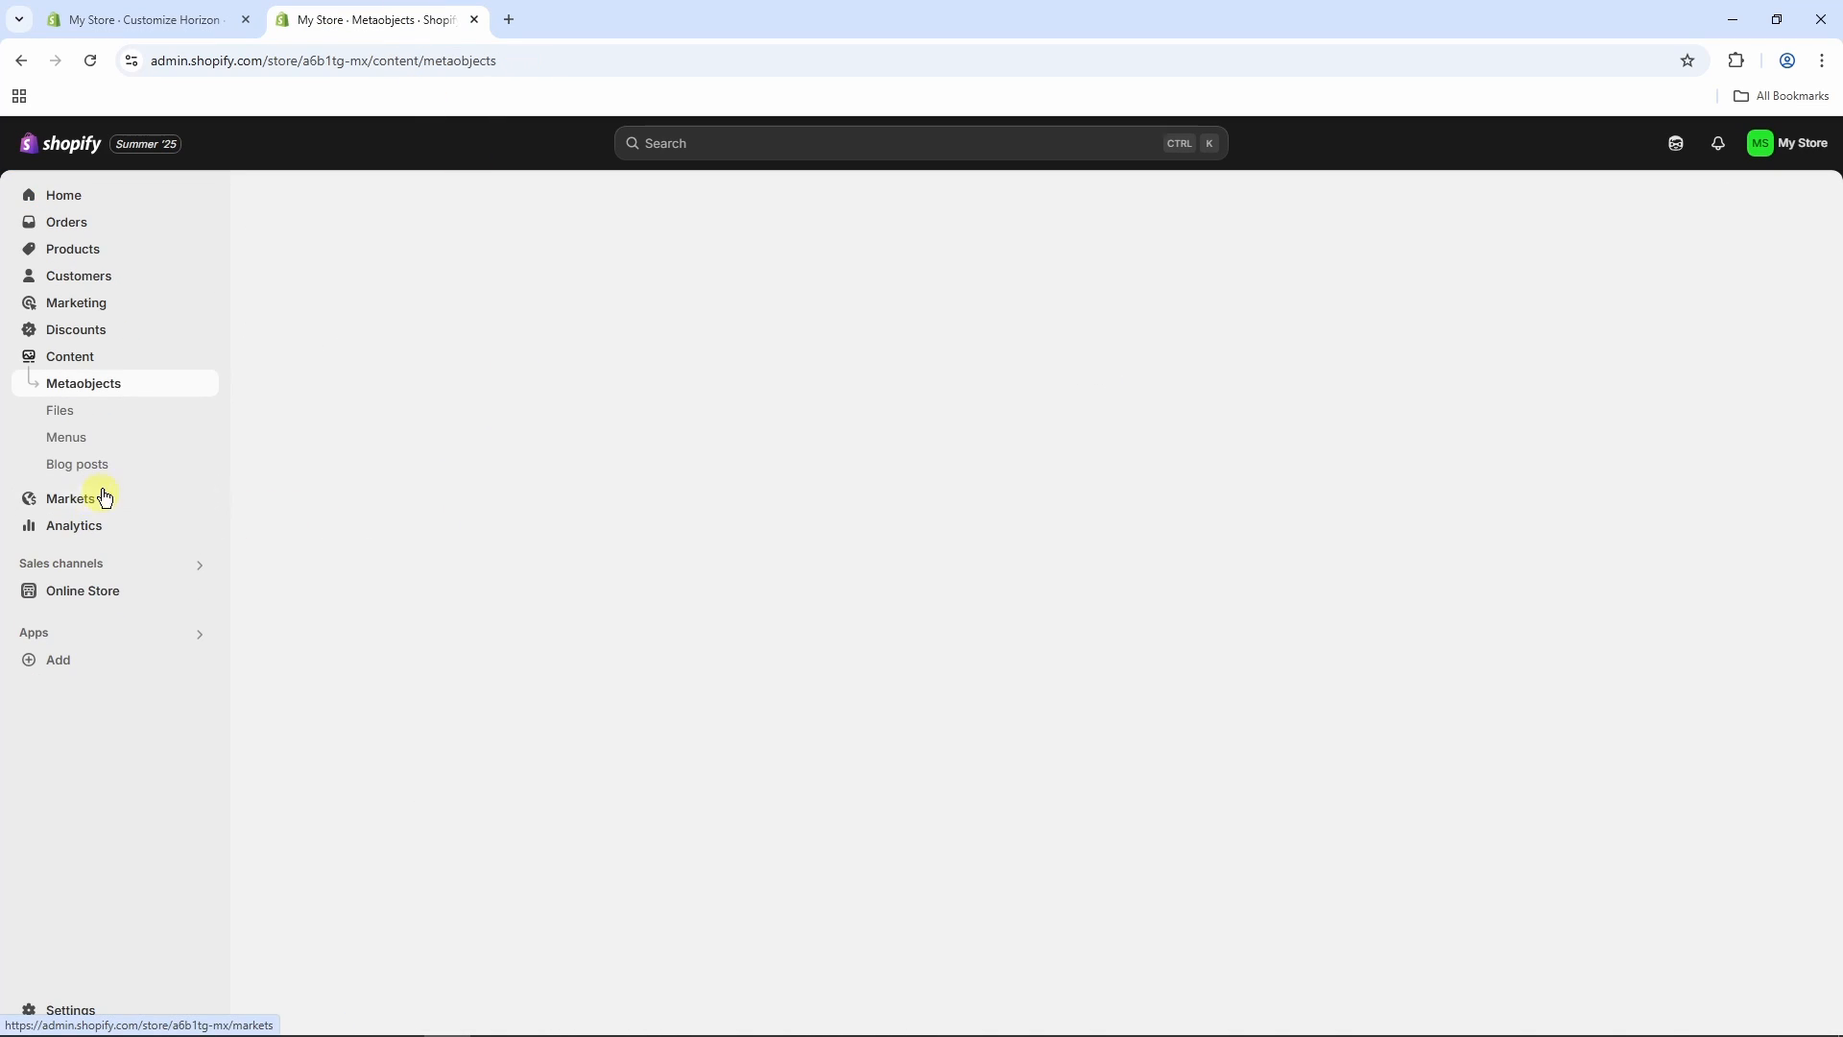
pyautogui.click(89, 445)
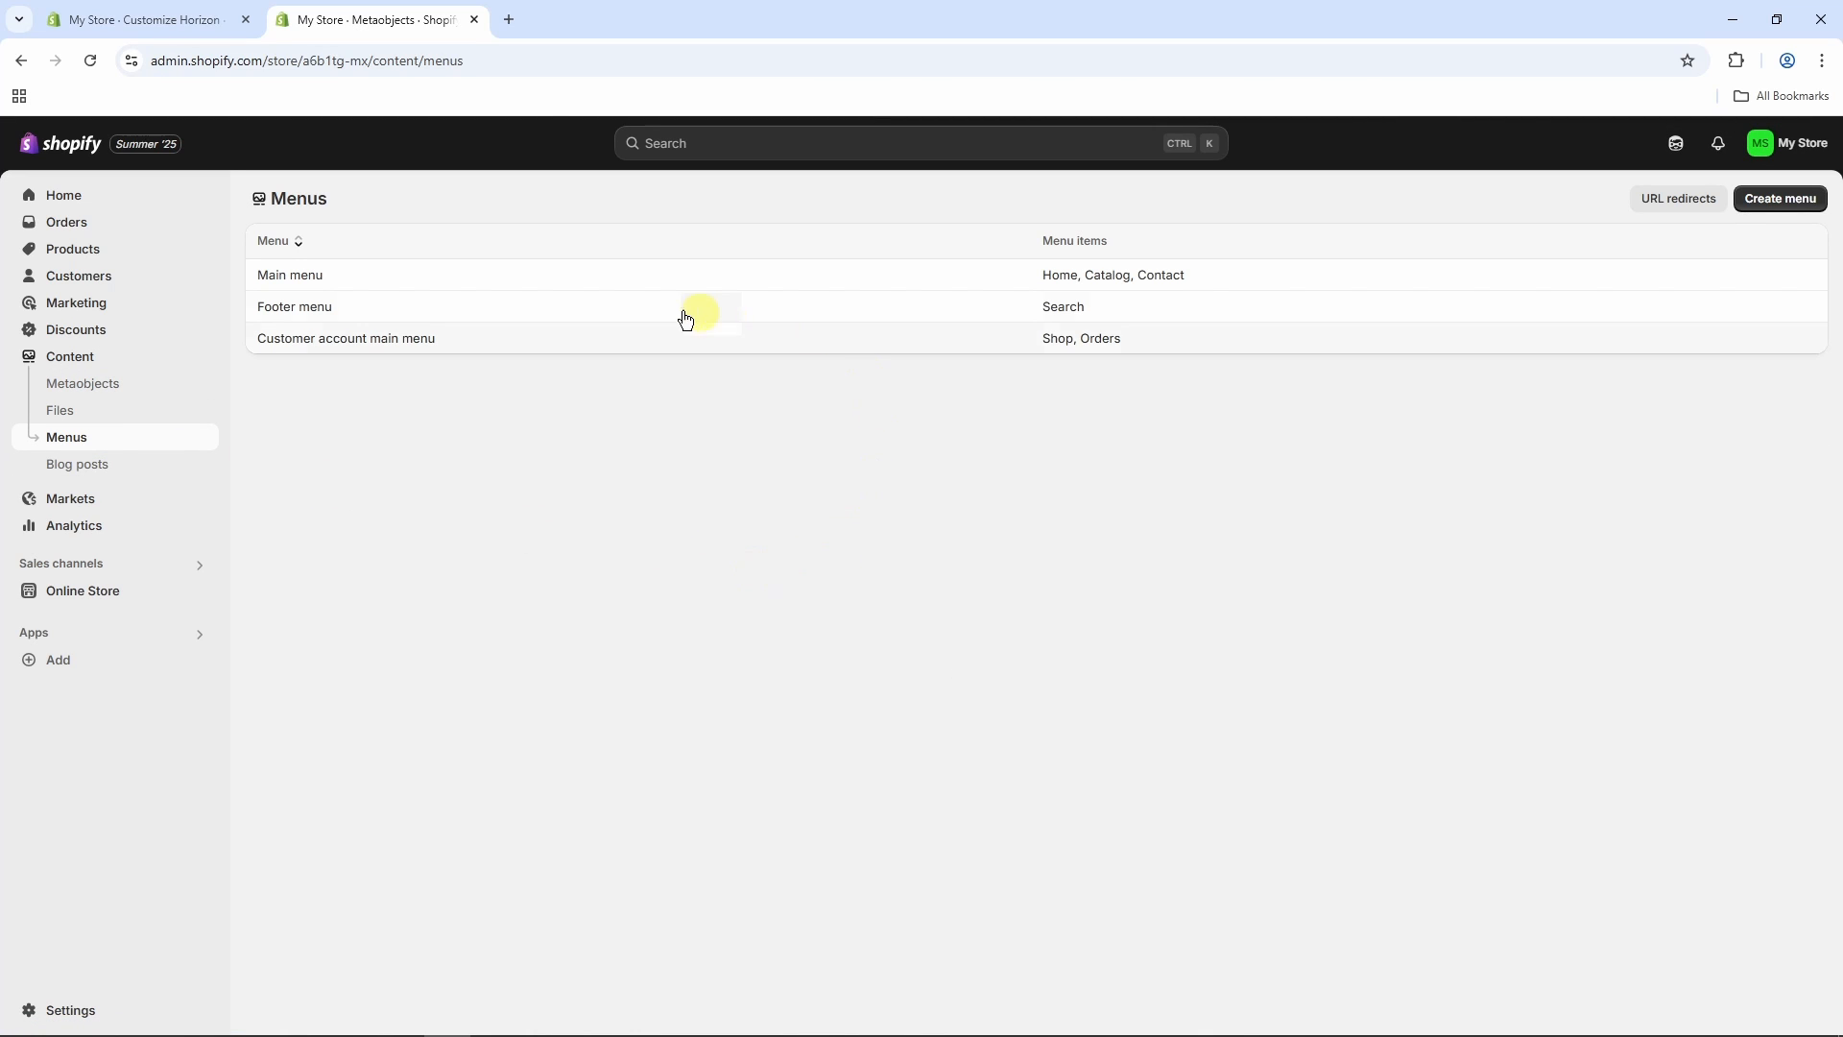
pyautogui.click(847, 284)
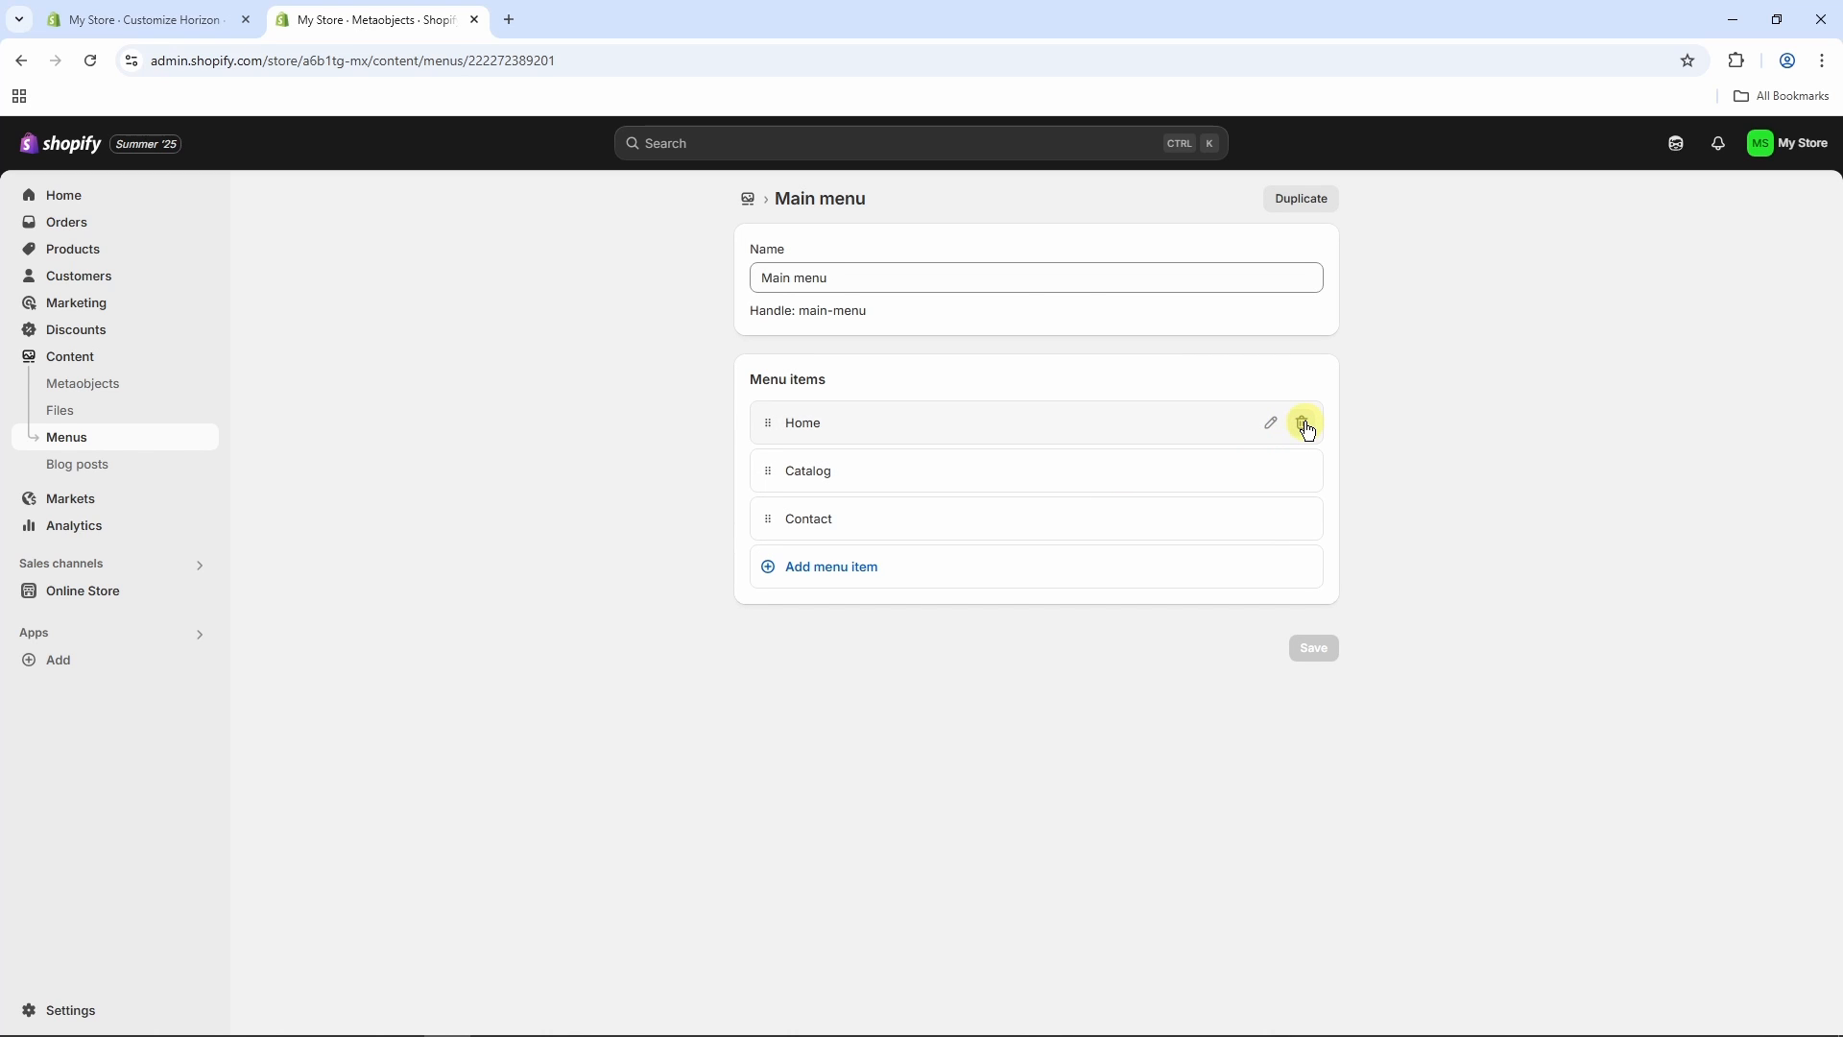
pyautogui.click(1303, 425)
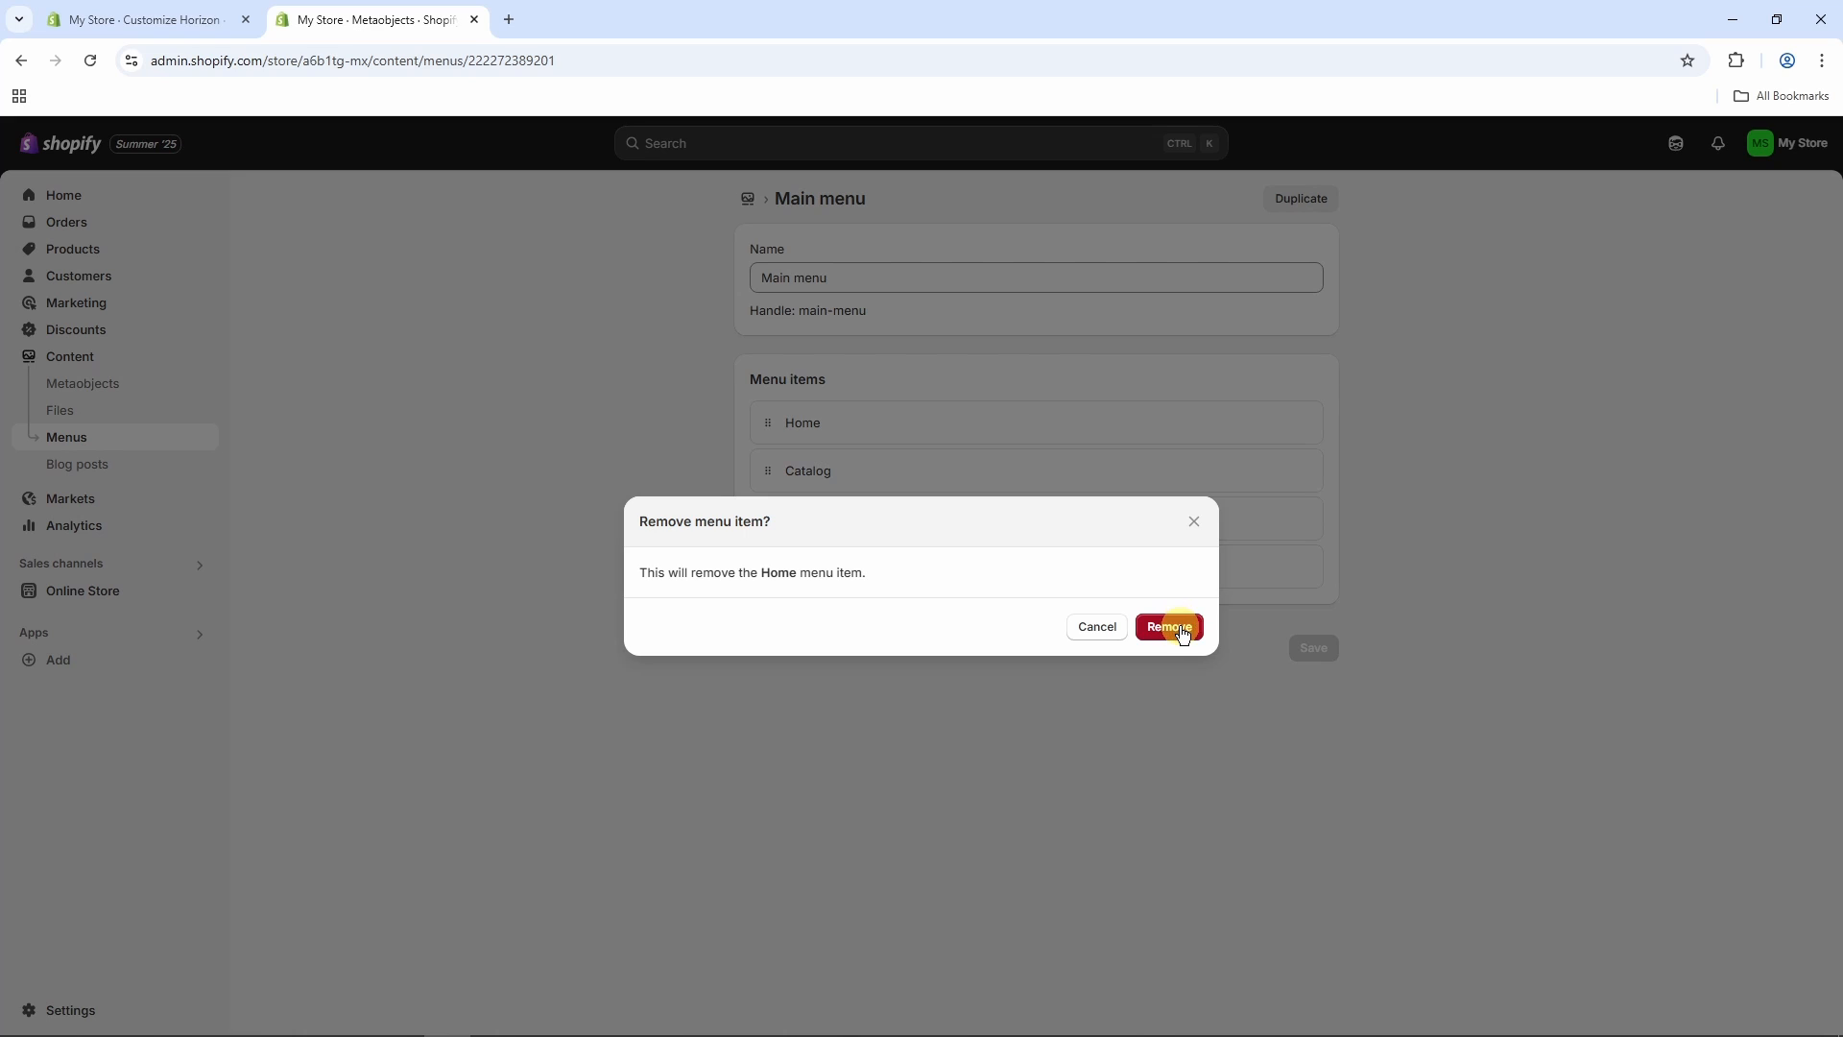
pyautogui.click(1171, 628)
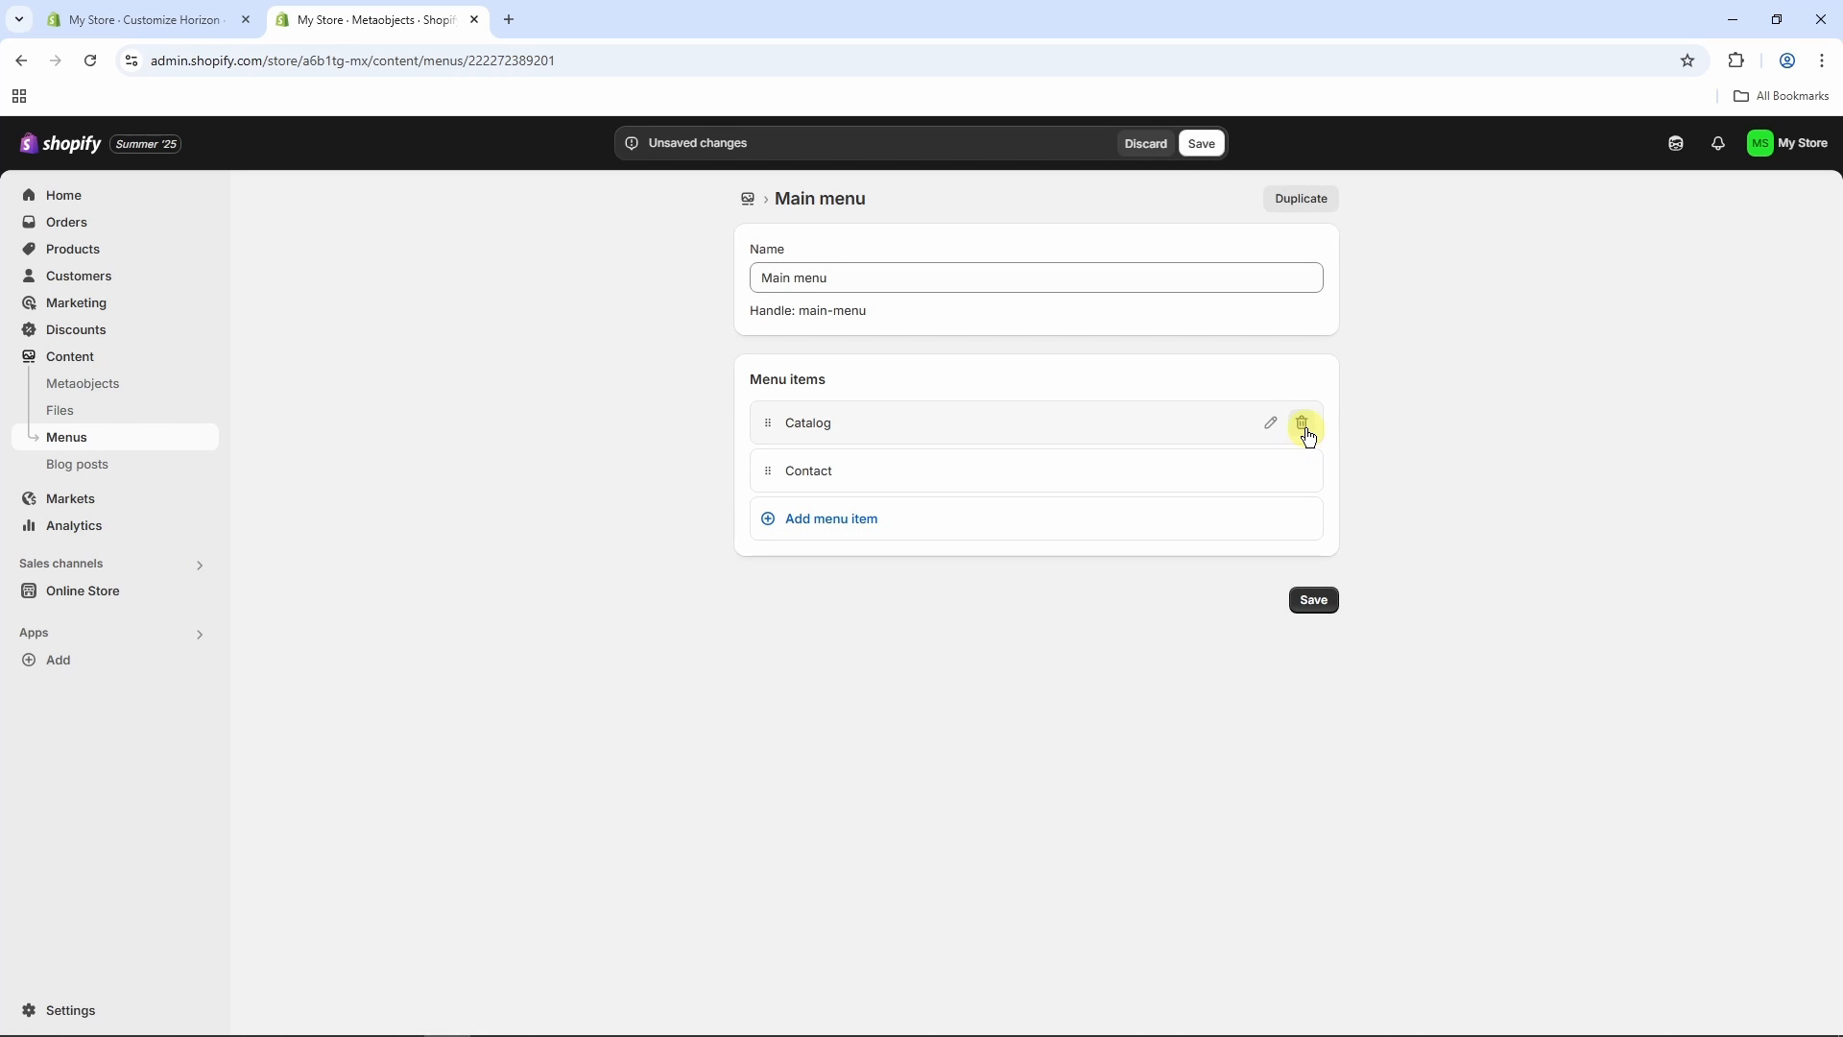
pyautogui.click(1303, 425)
pyautogui.click(1156, 626)
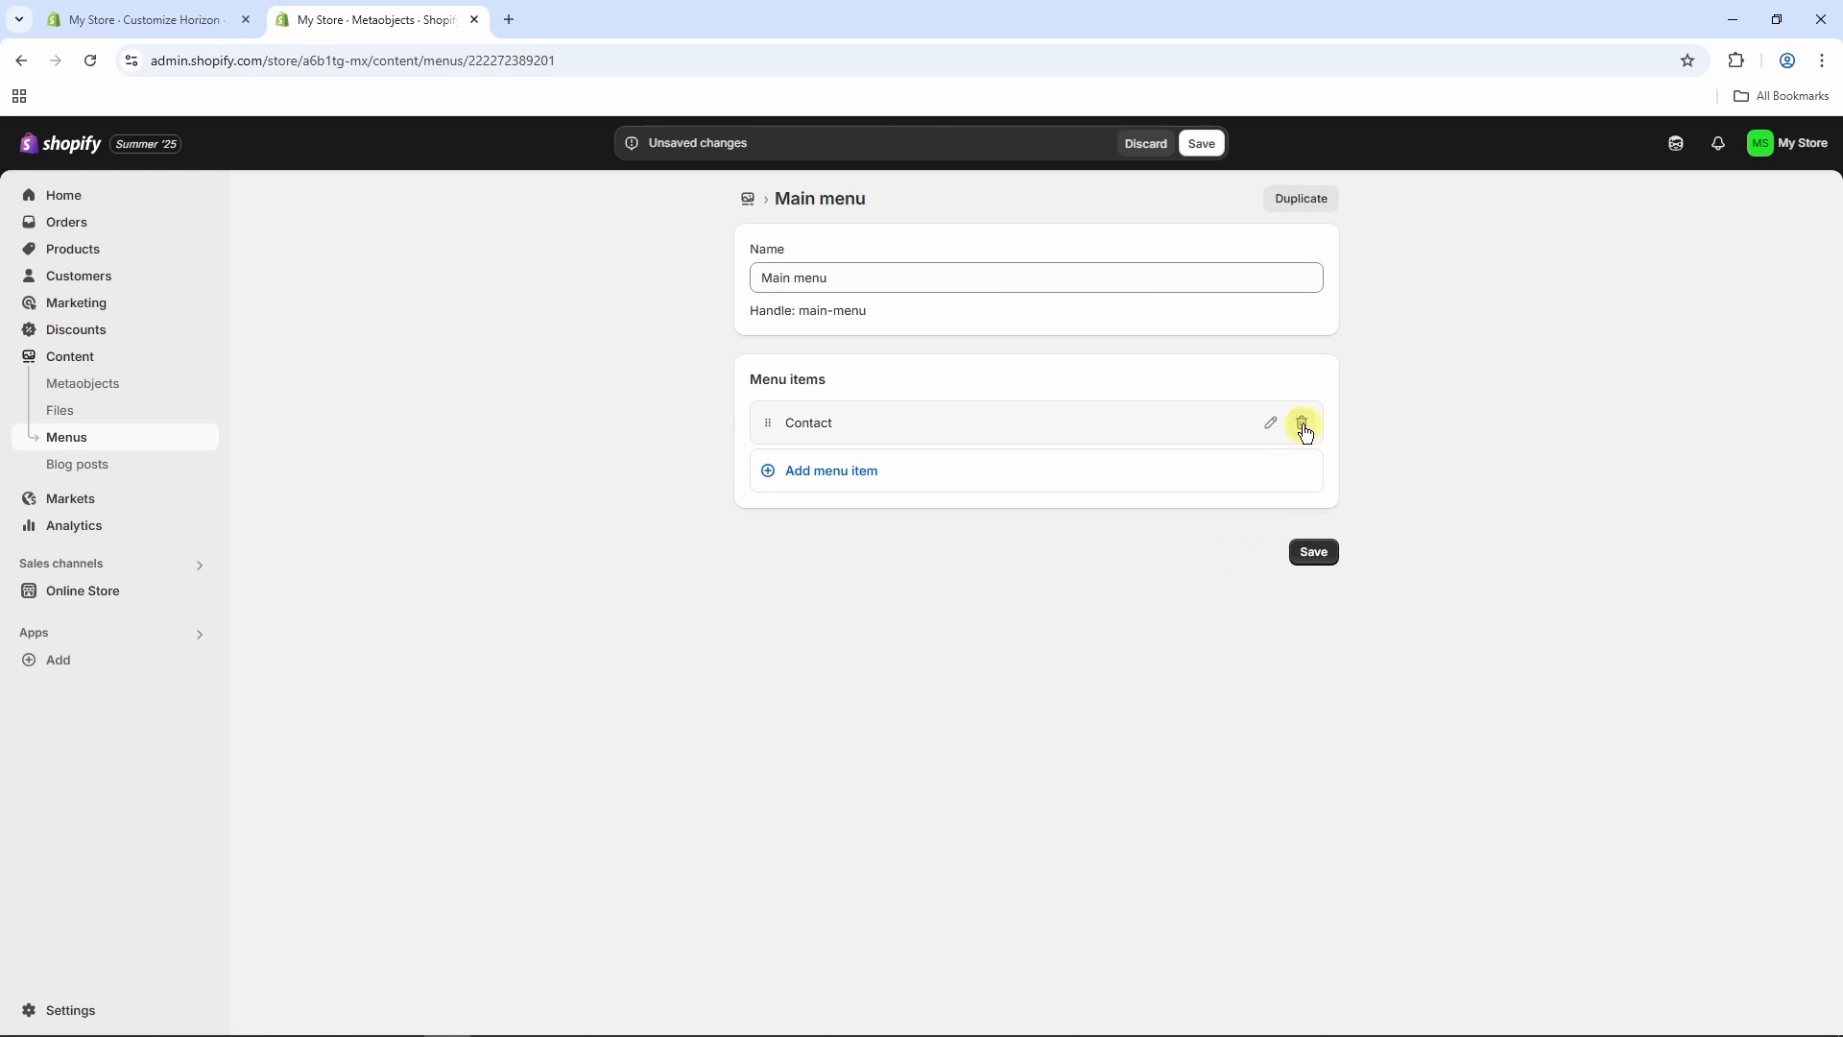
pyautogui.click(1304, 423)
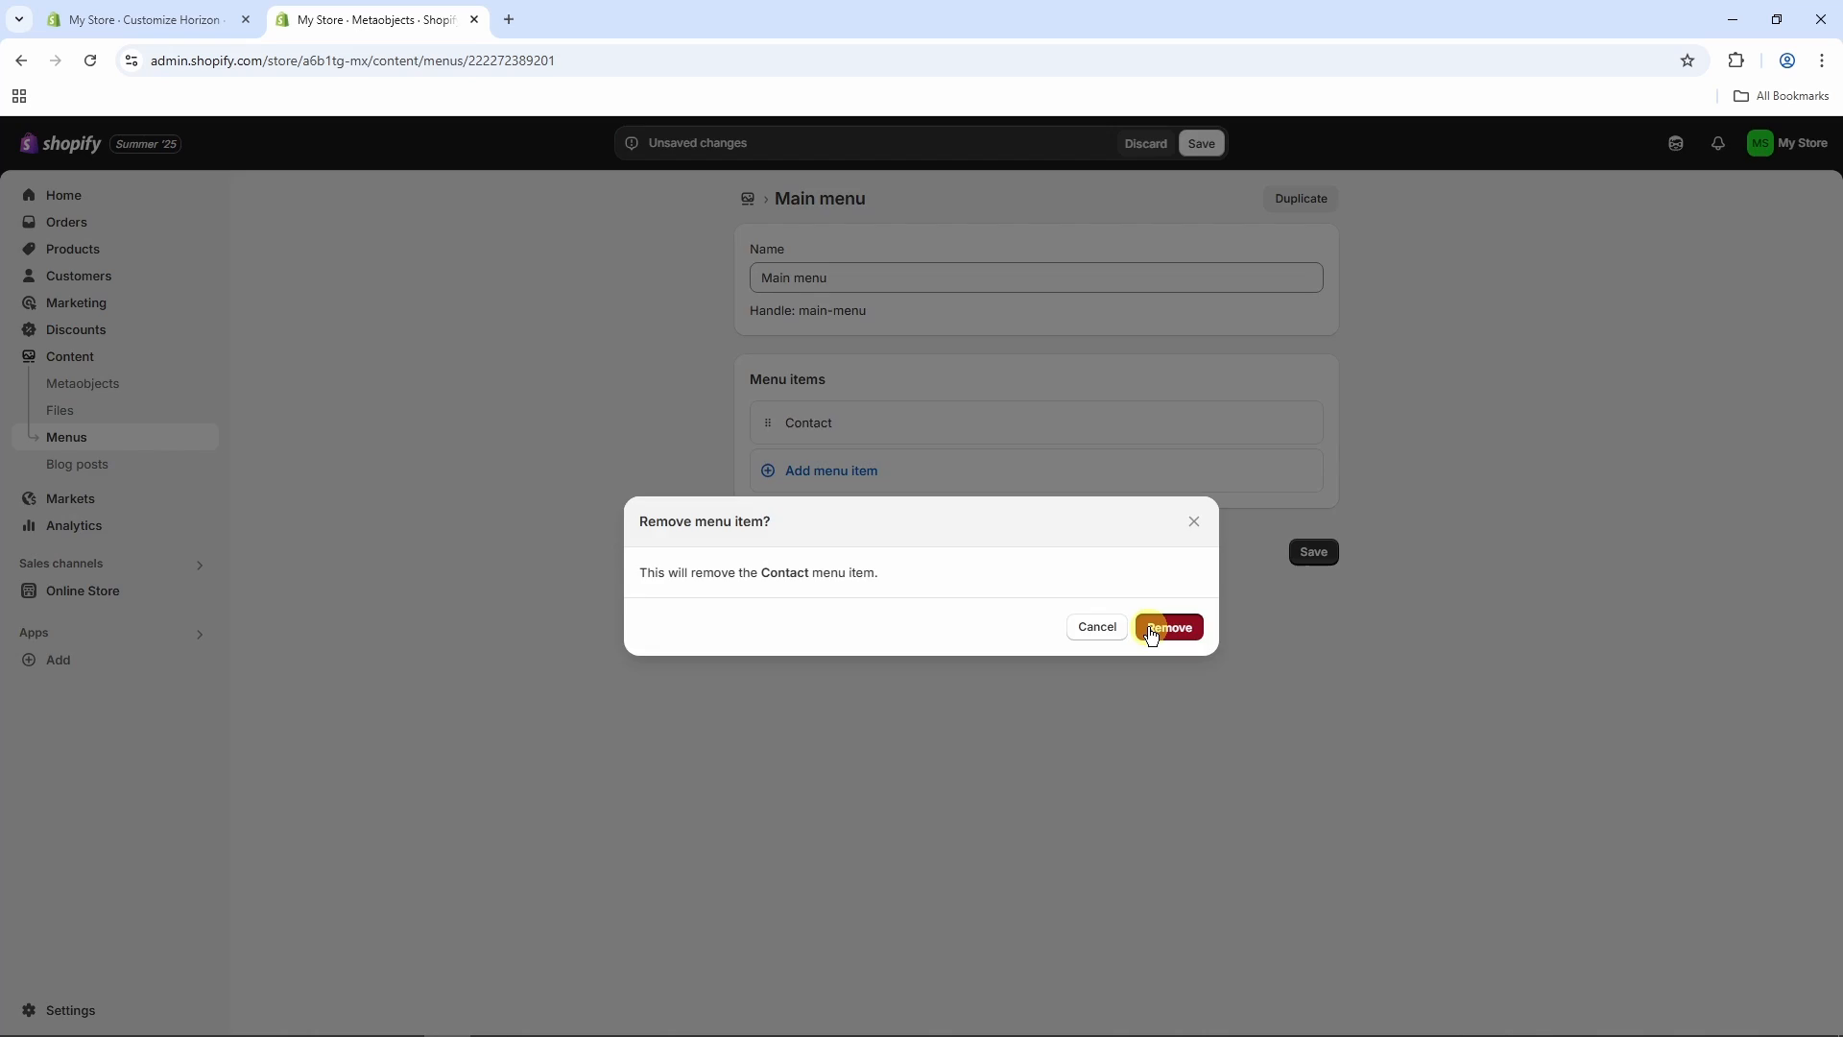
pyautogui.click(1151, 630)
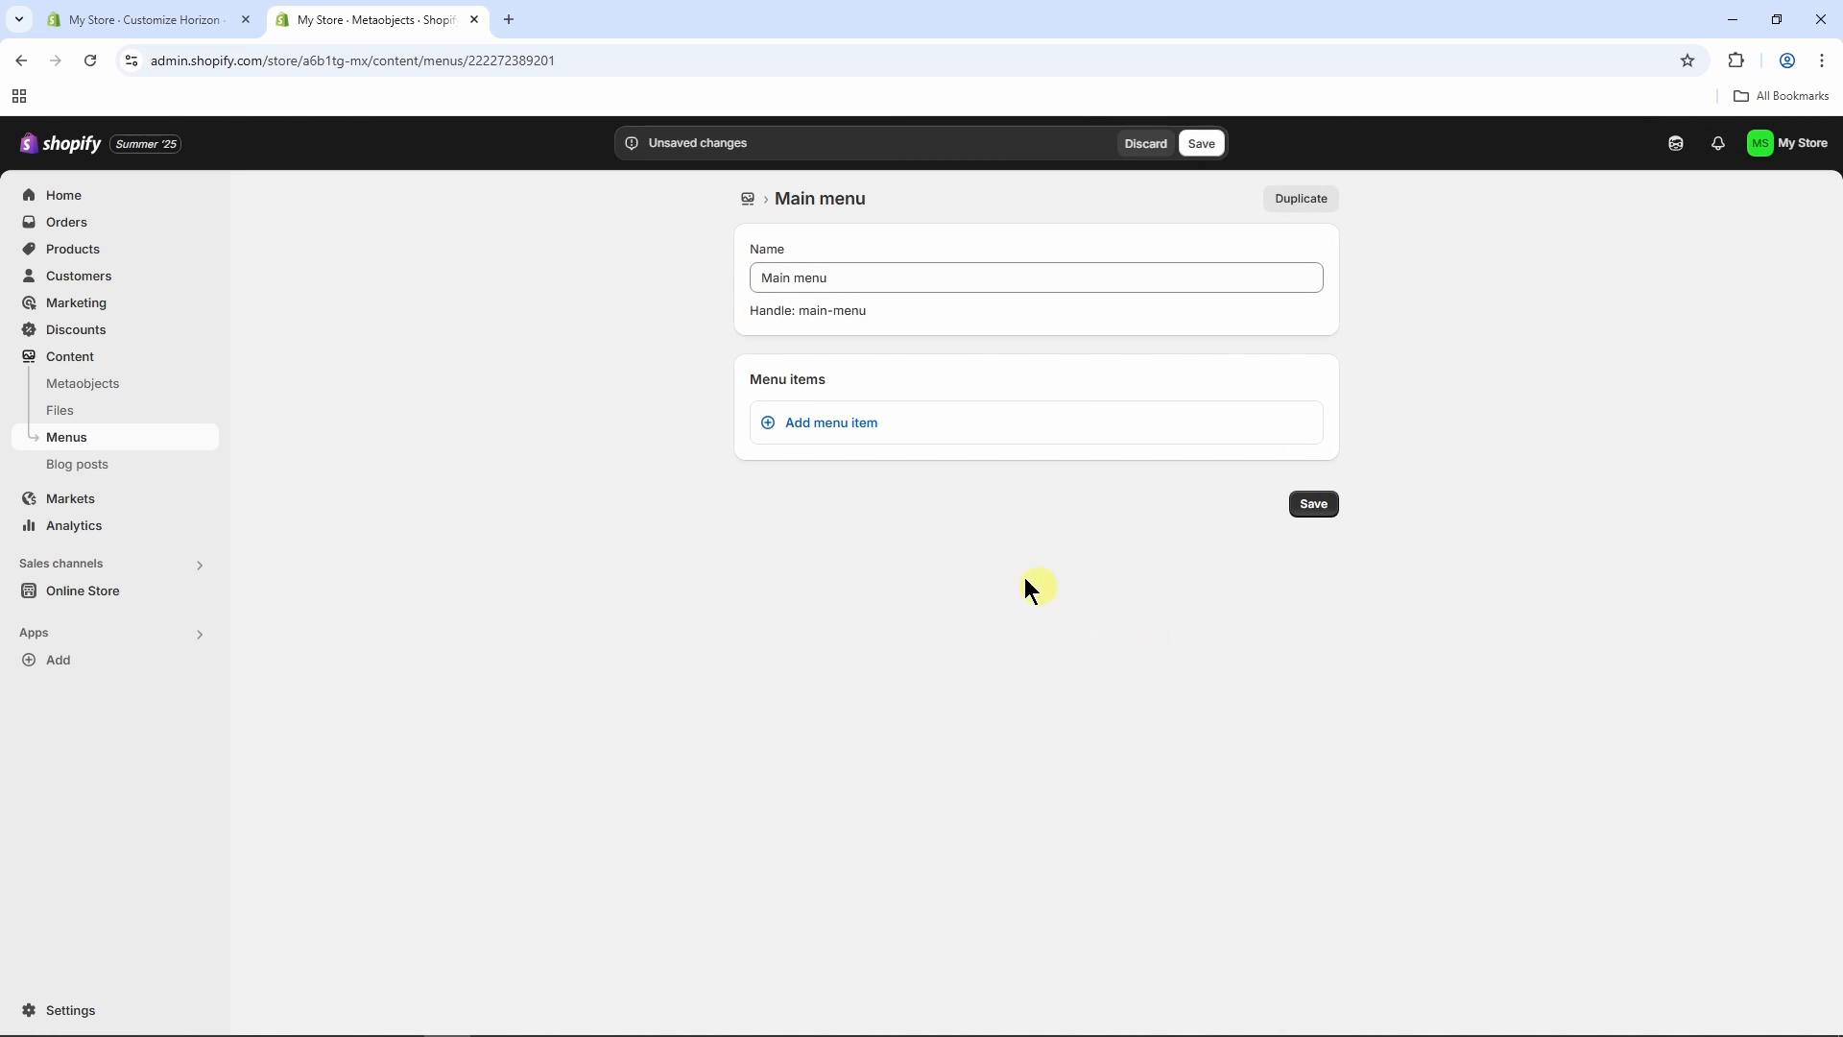
# - Add a menu item labelled "Search" that links to the Search page and save the main menu
pyautogui.click(836, 423)
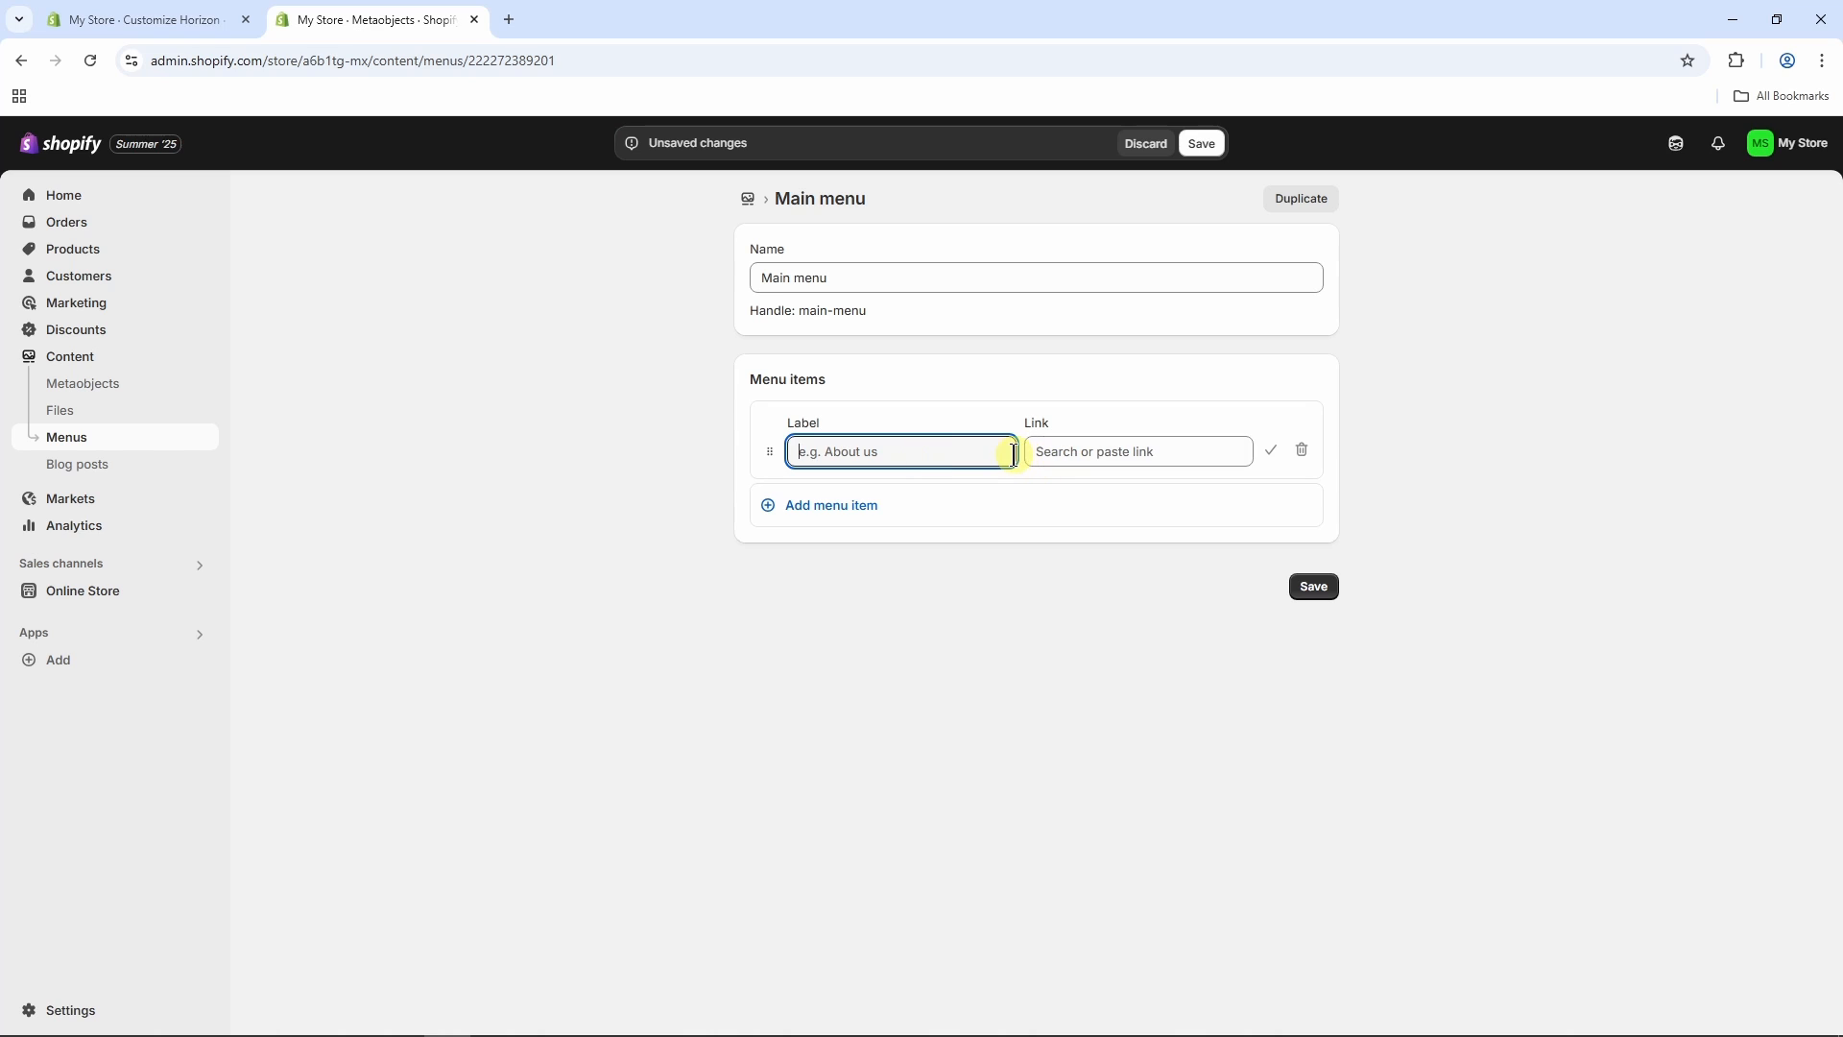
pyautogui.write('Search')
pyautogui.click(1033, 451)
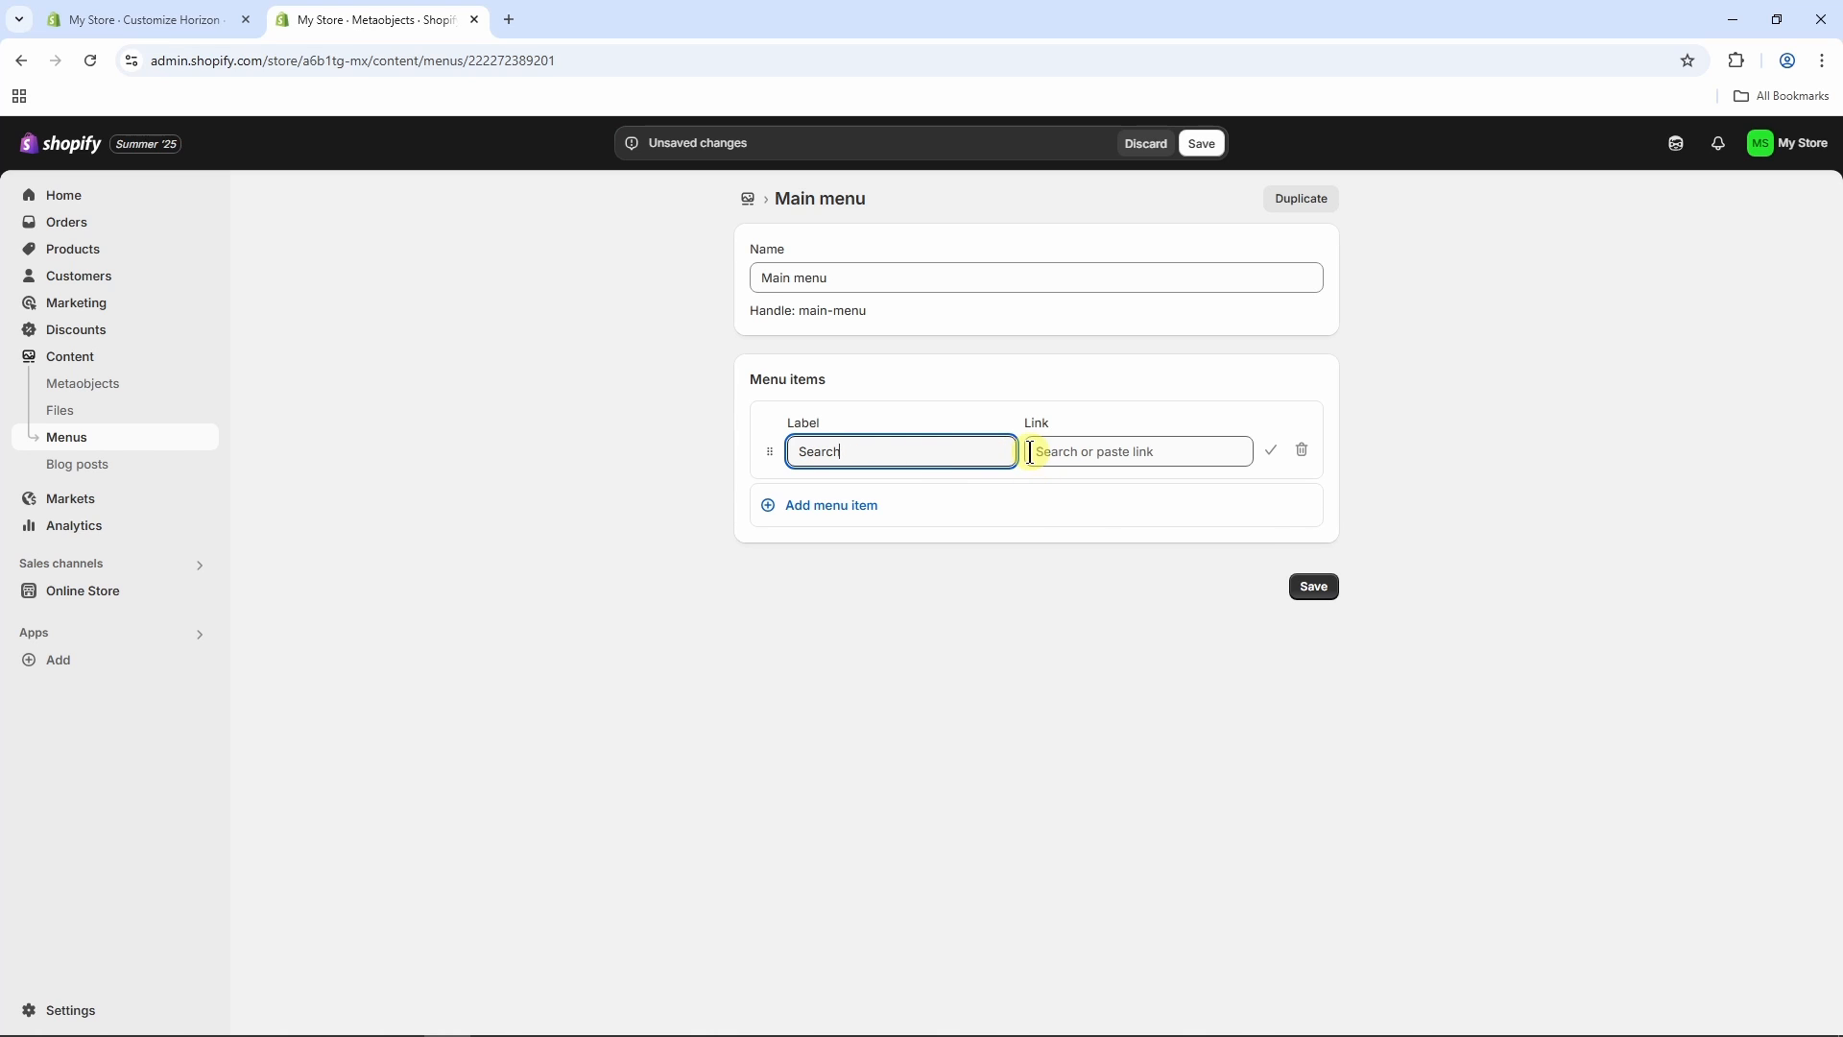
pyautogui.click(1077, 561)
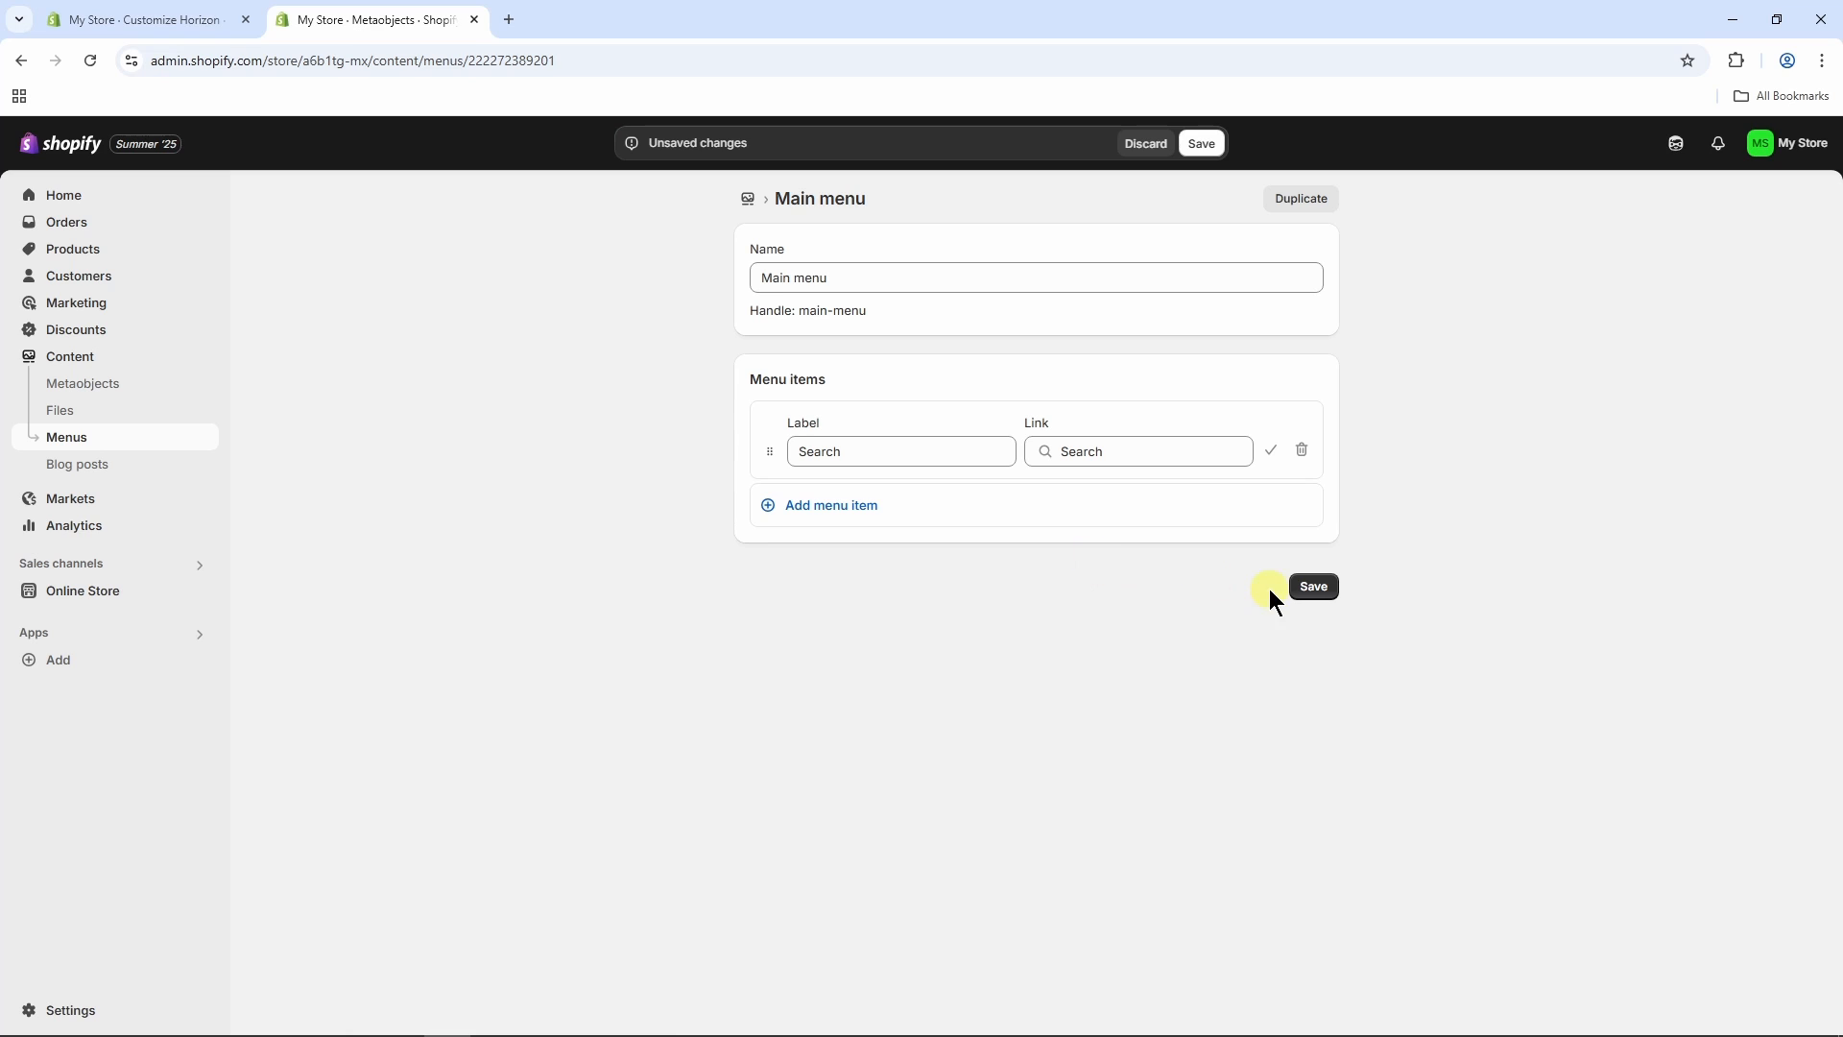
pyautogui.click(1314, 586)
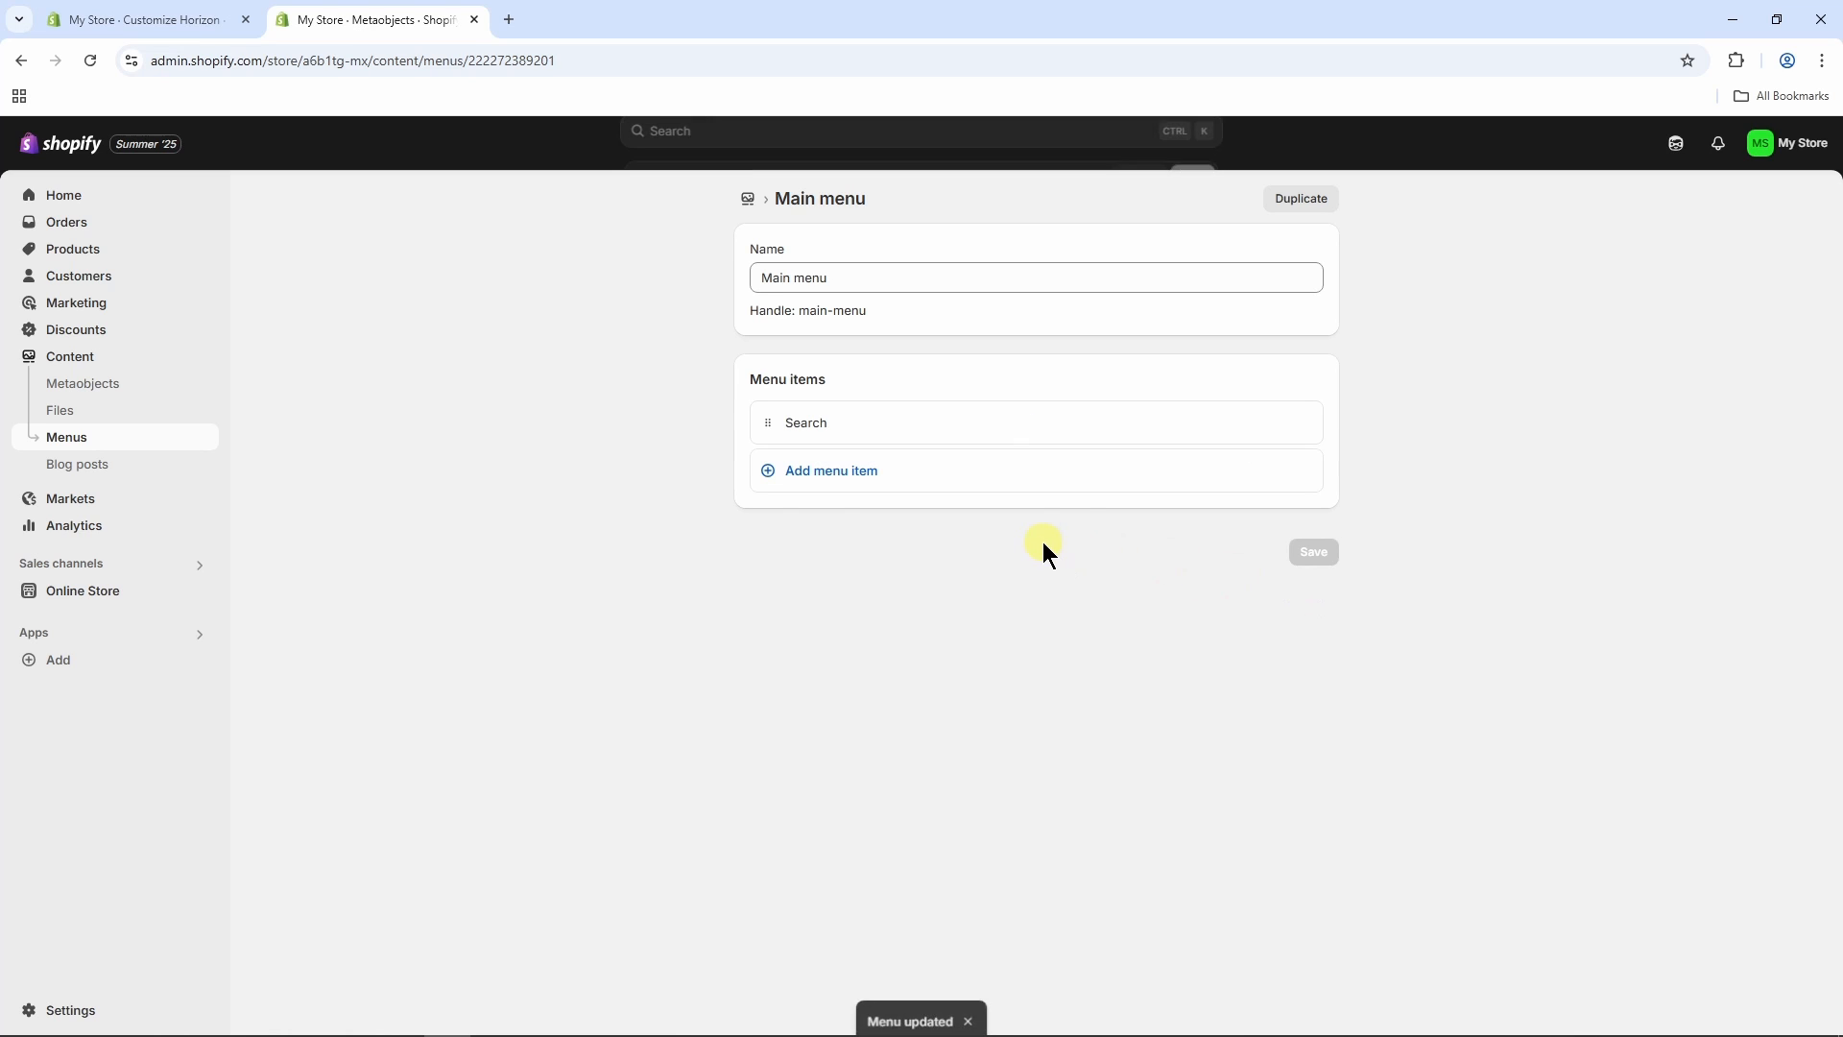
# - Add a menu item labelled "Men" that links to the Hoodie collection and save the main menu
pyautogui.click(833, 475)
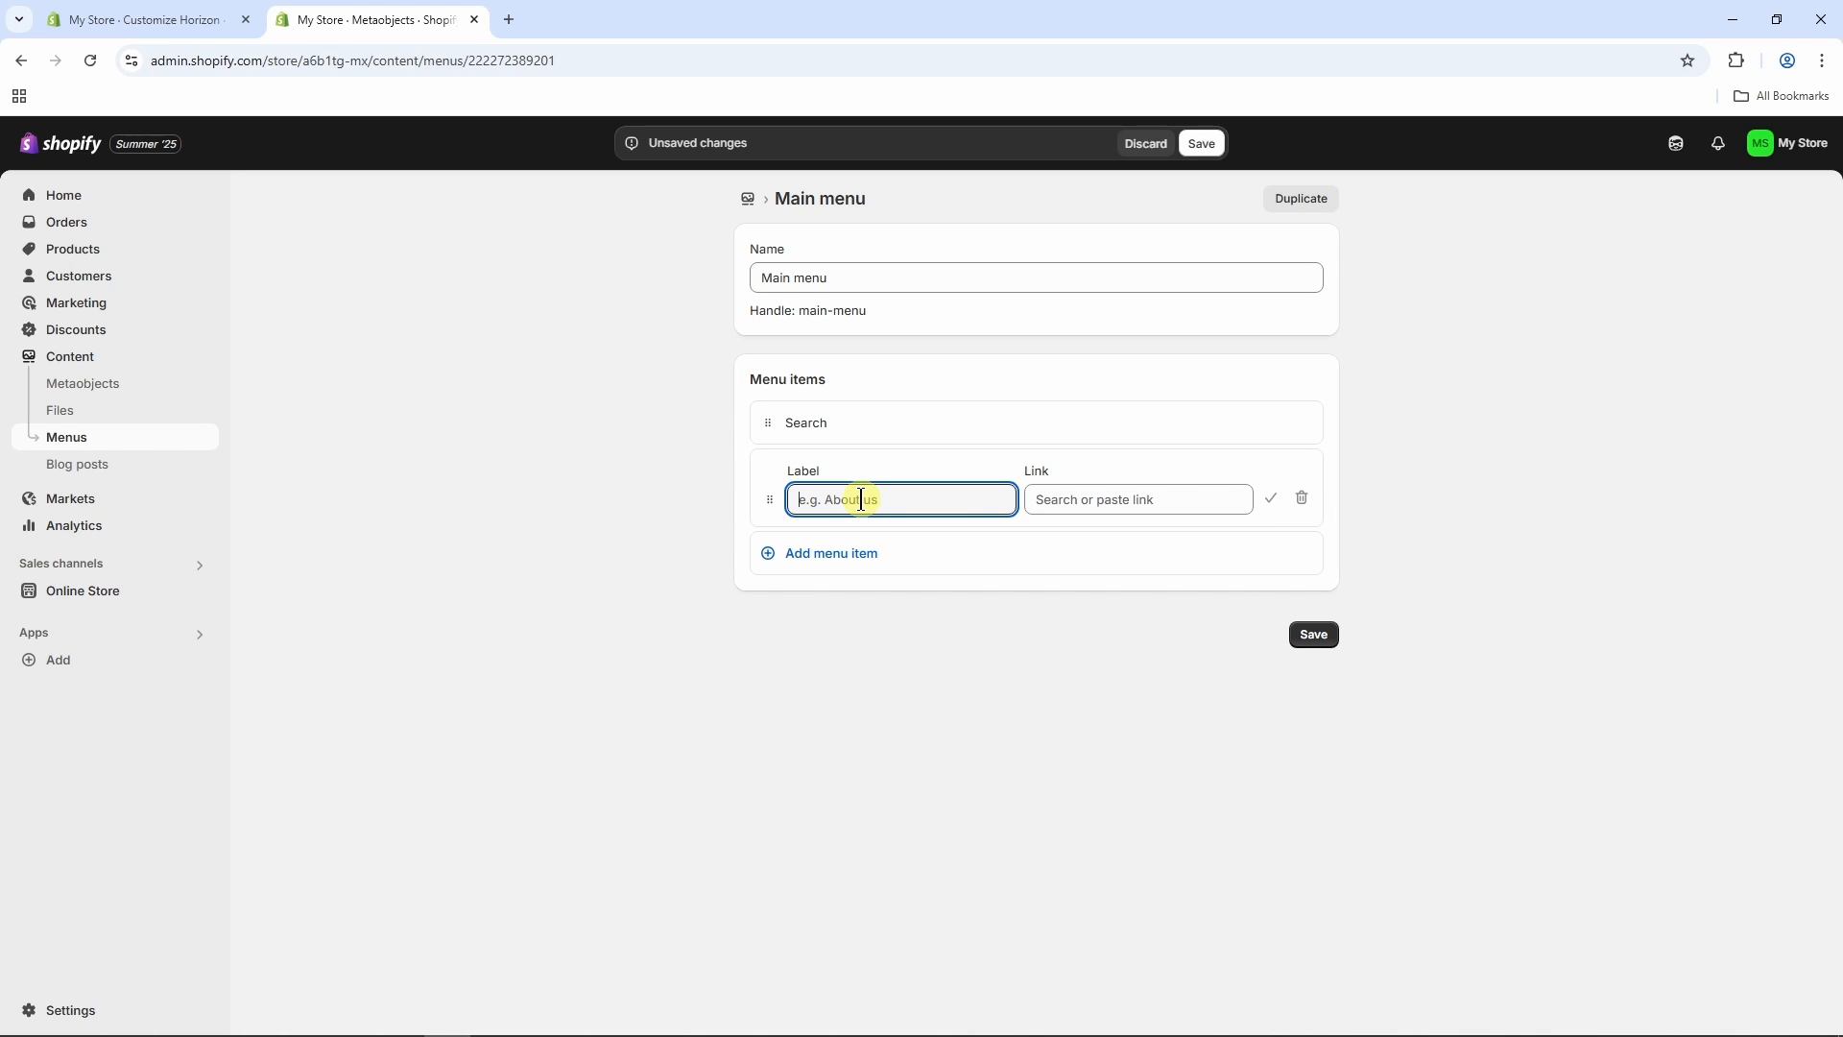
pyautogui.write('Men')
pyautogui.click(1104, 499)
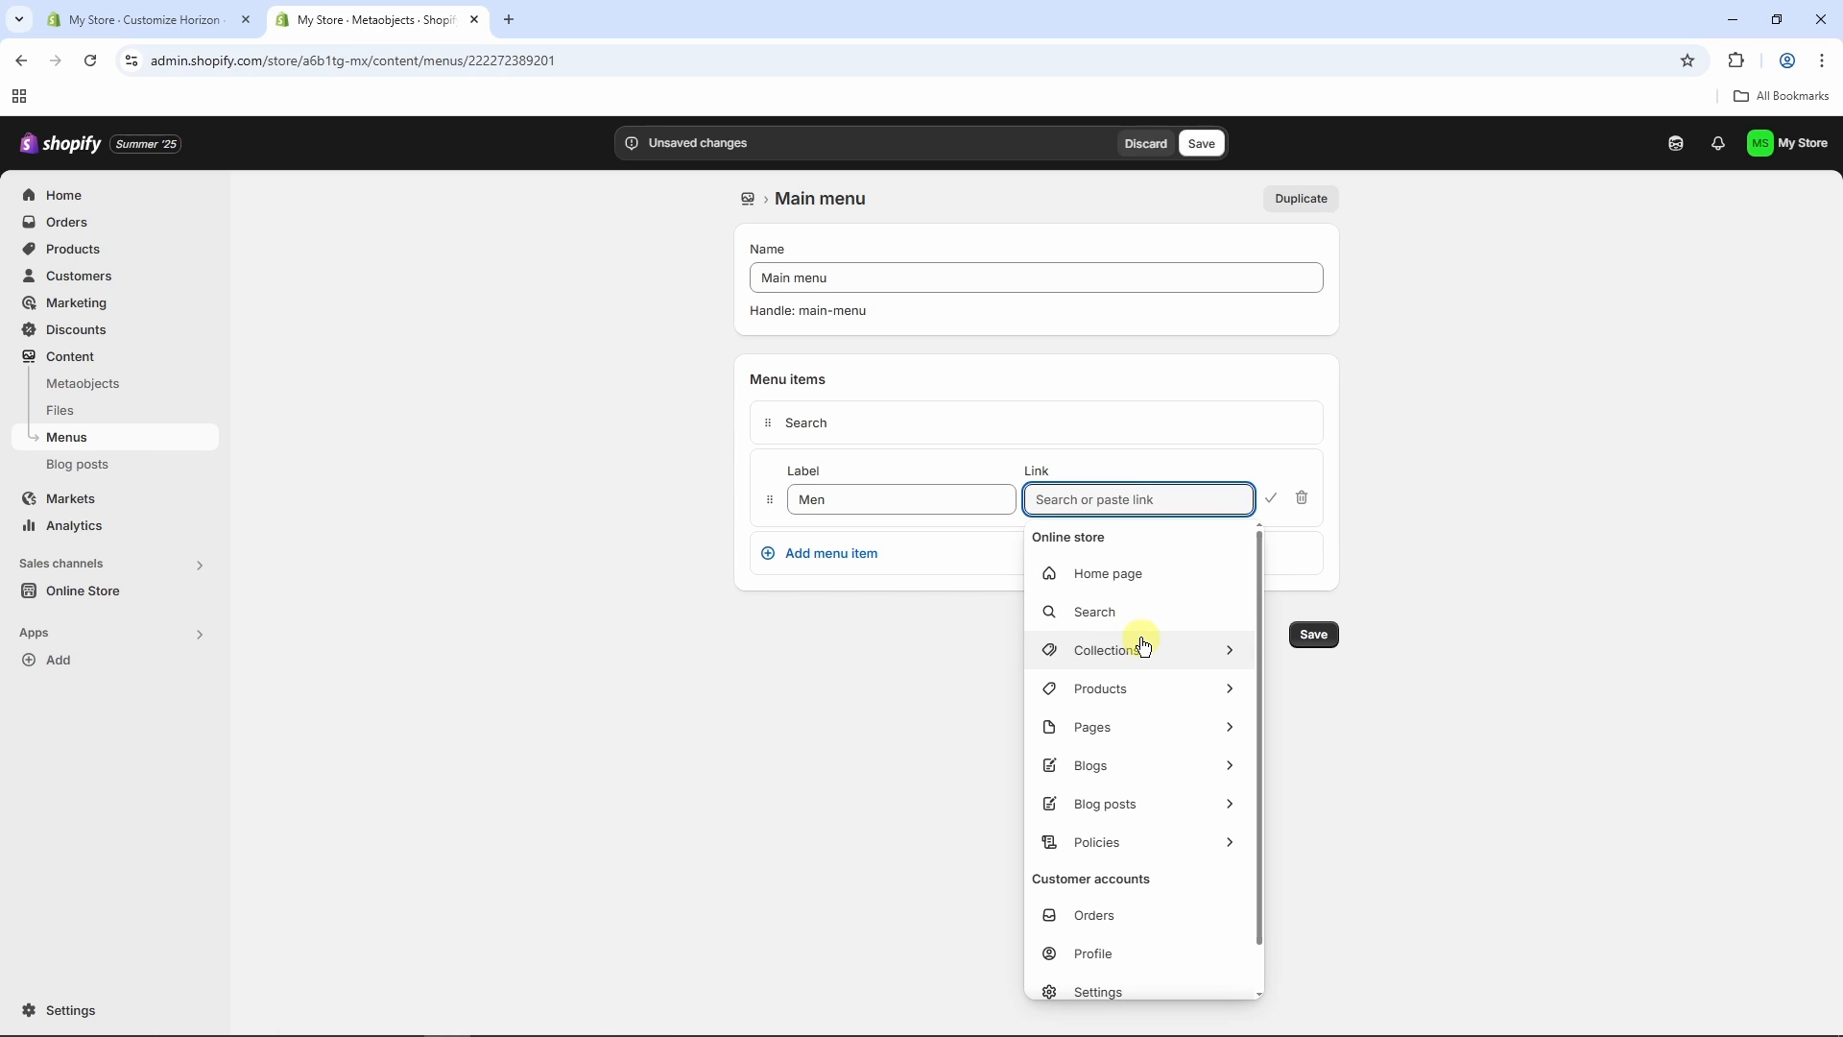
pyautogui.scroll(-1, 1143, 642)
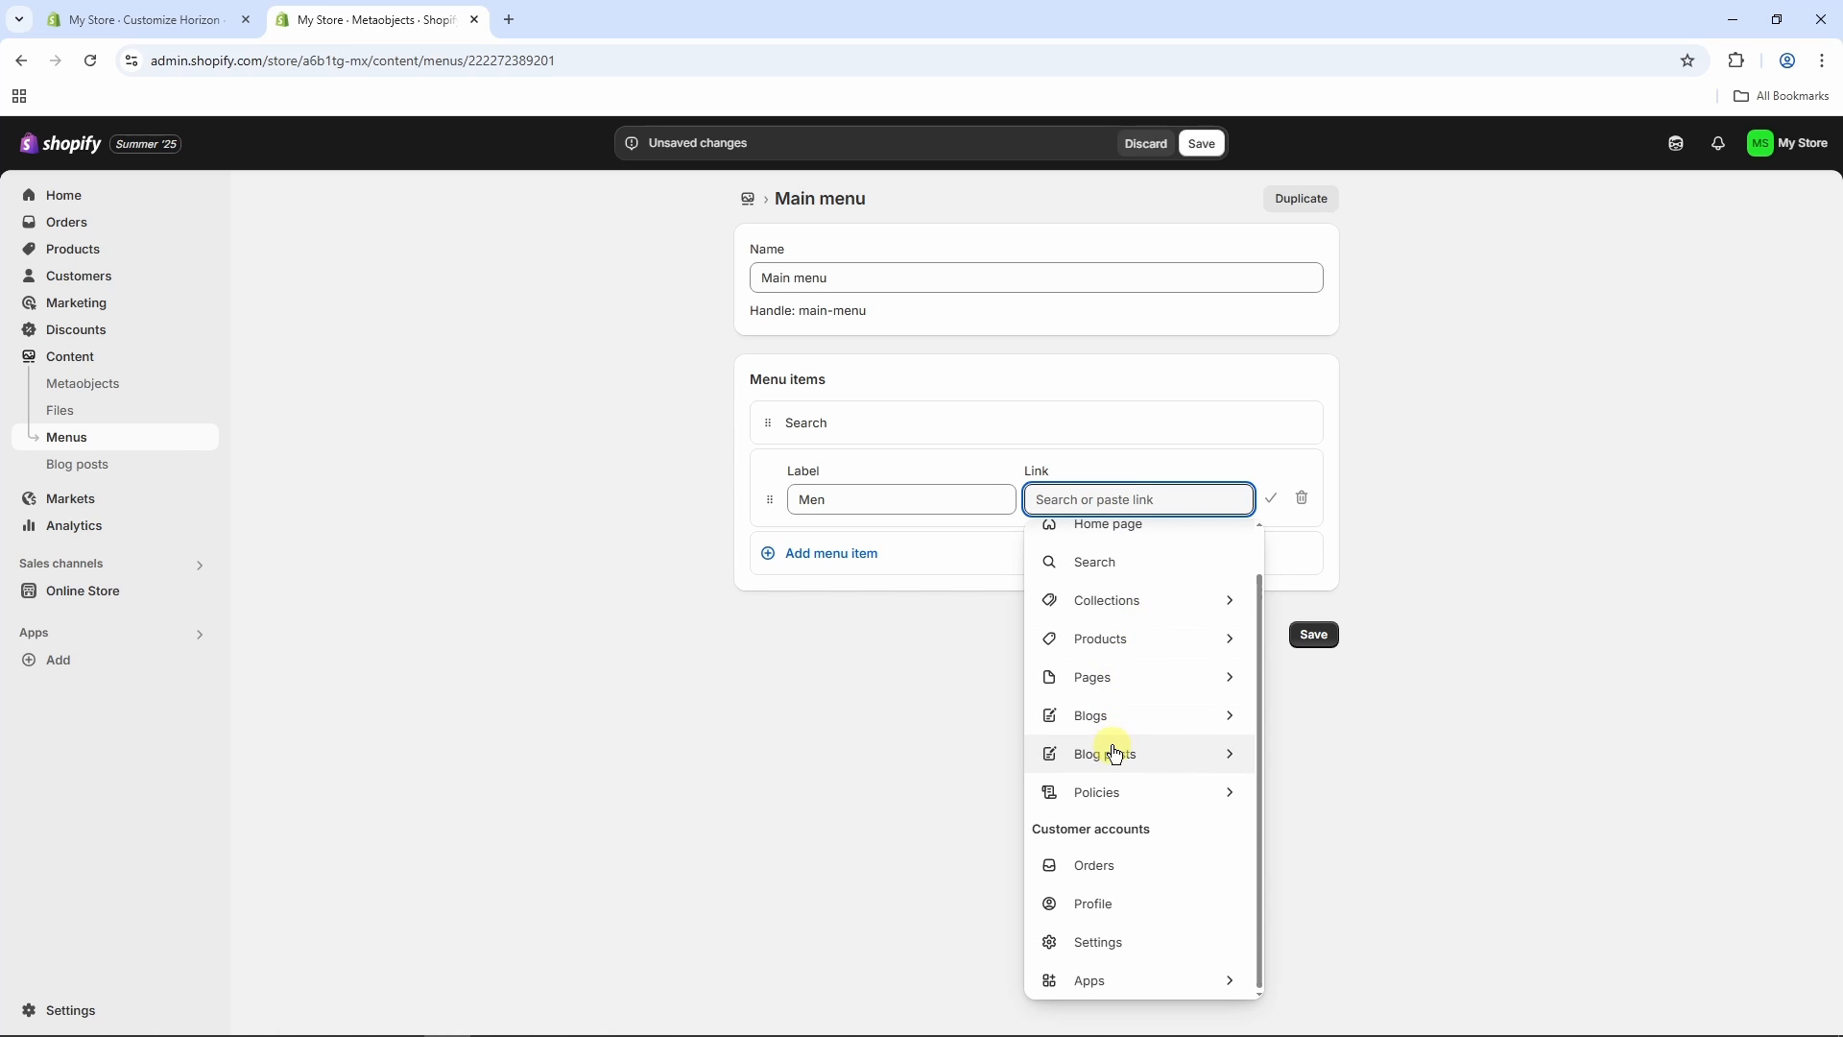
pyautogui.scroll(1, 1116, 751)
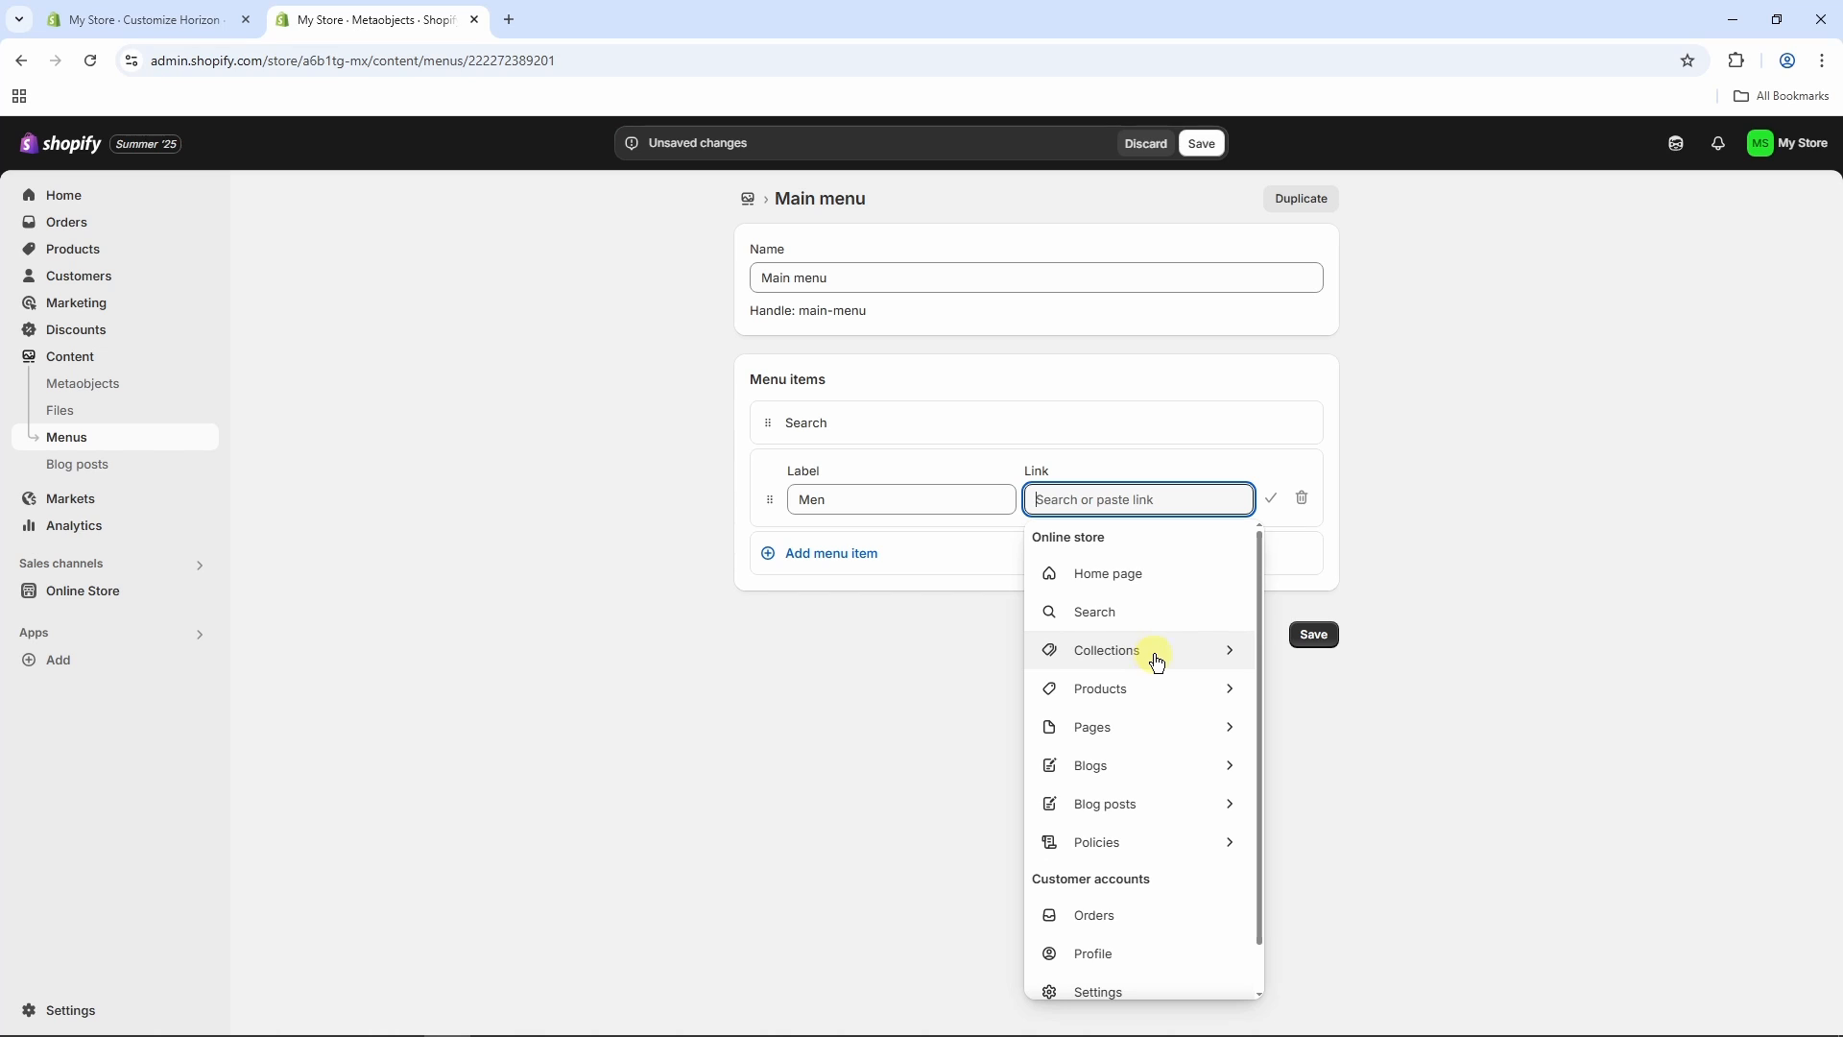
pyautogui.click(1158, 661)
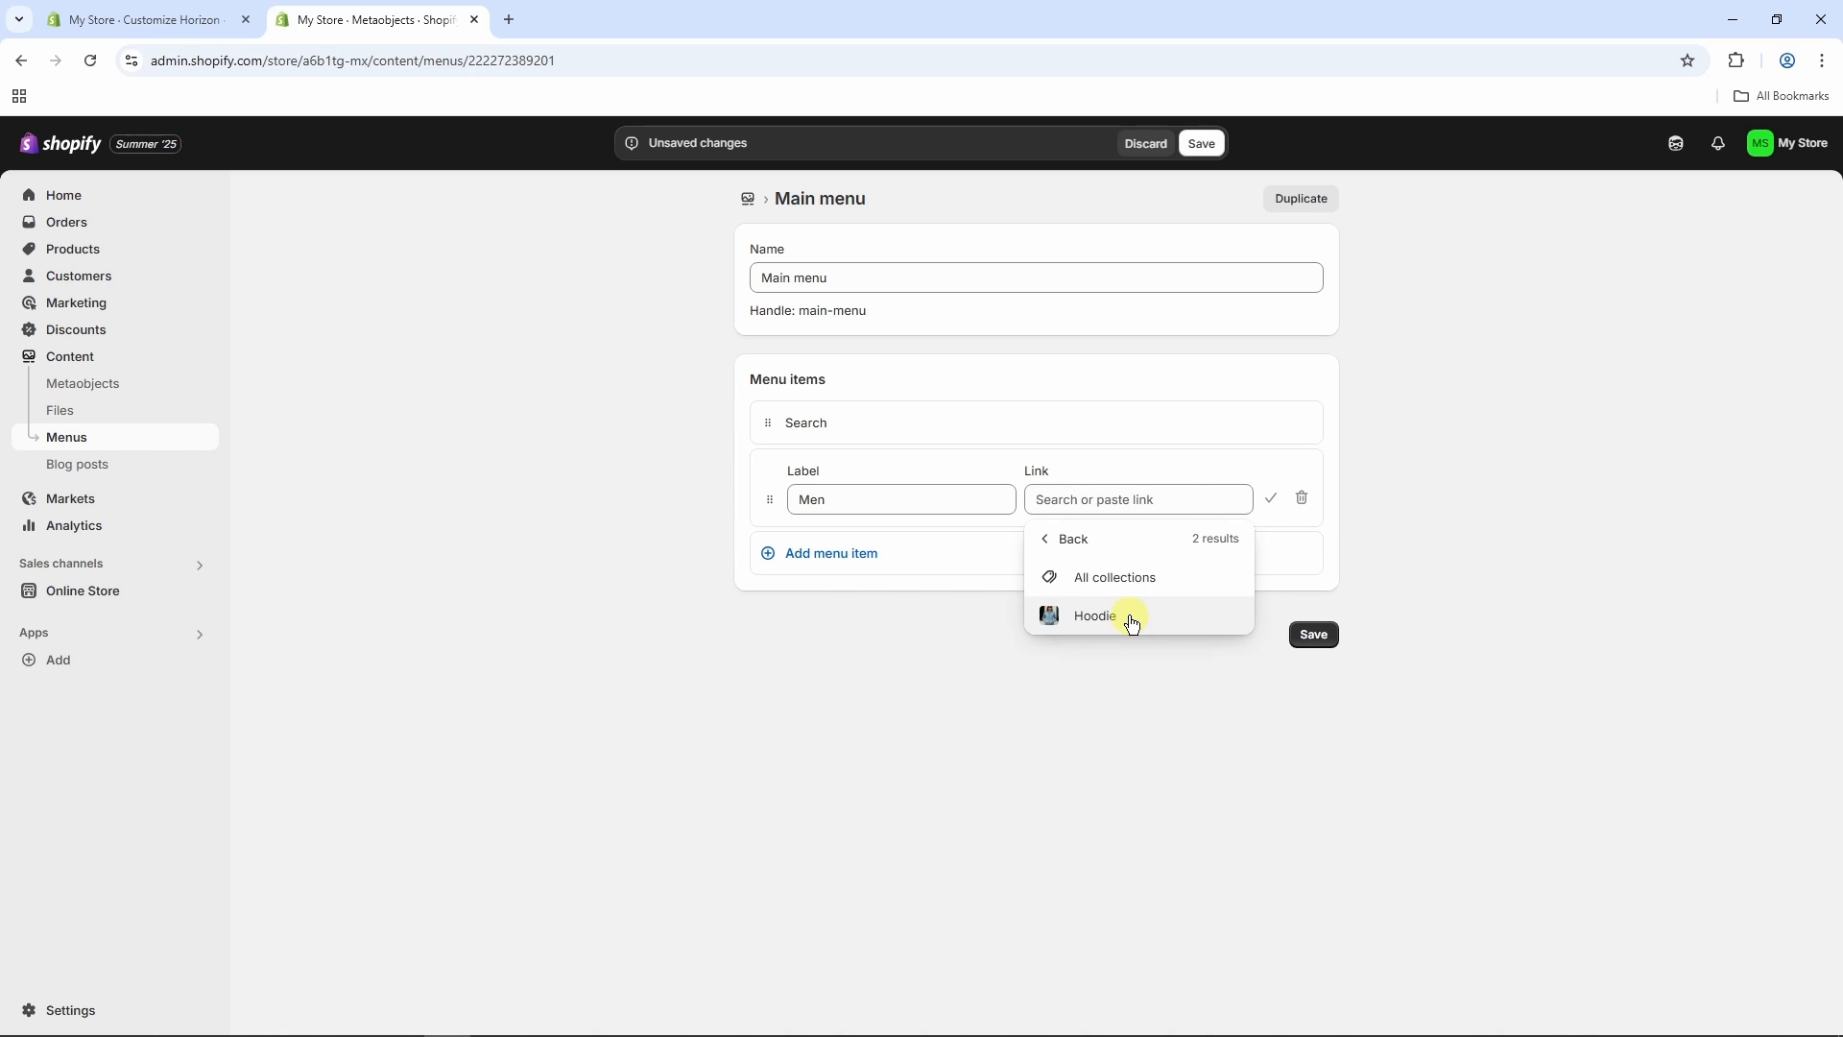
pyautogui.click(1131, 619)
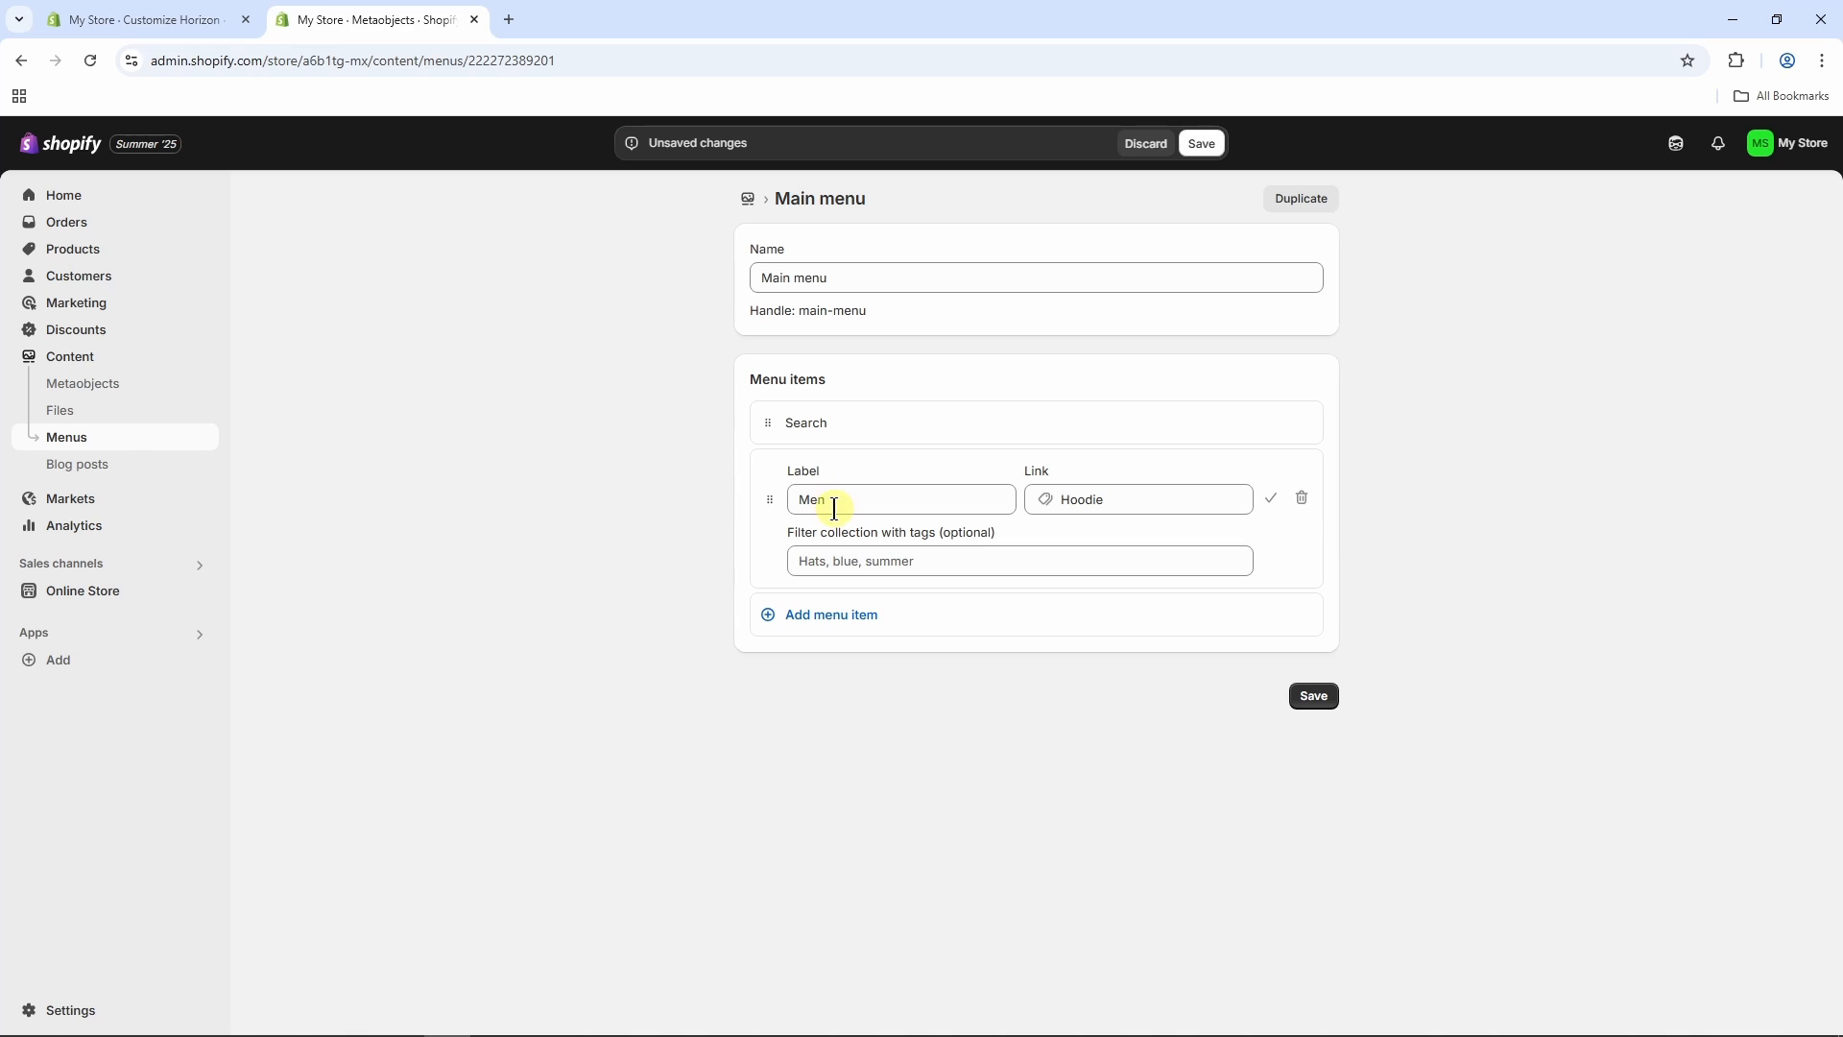
pyautogui.click(1311, 695)
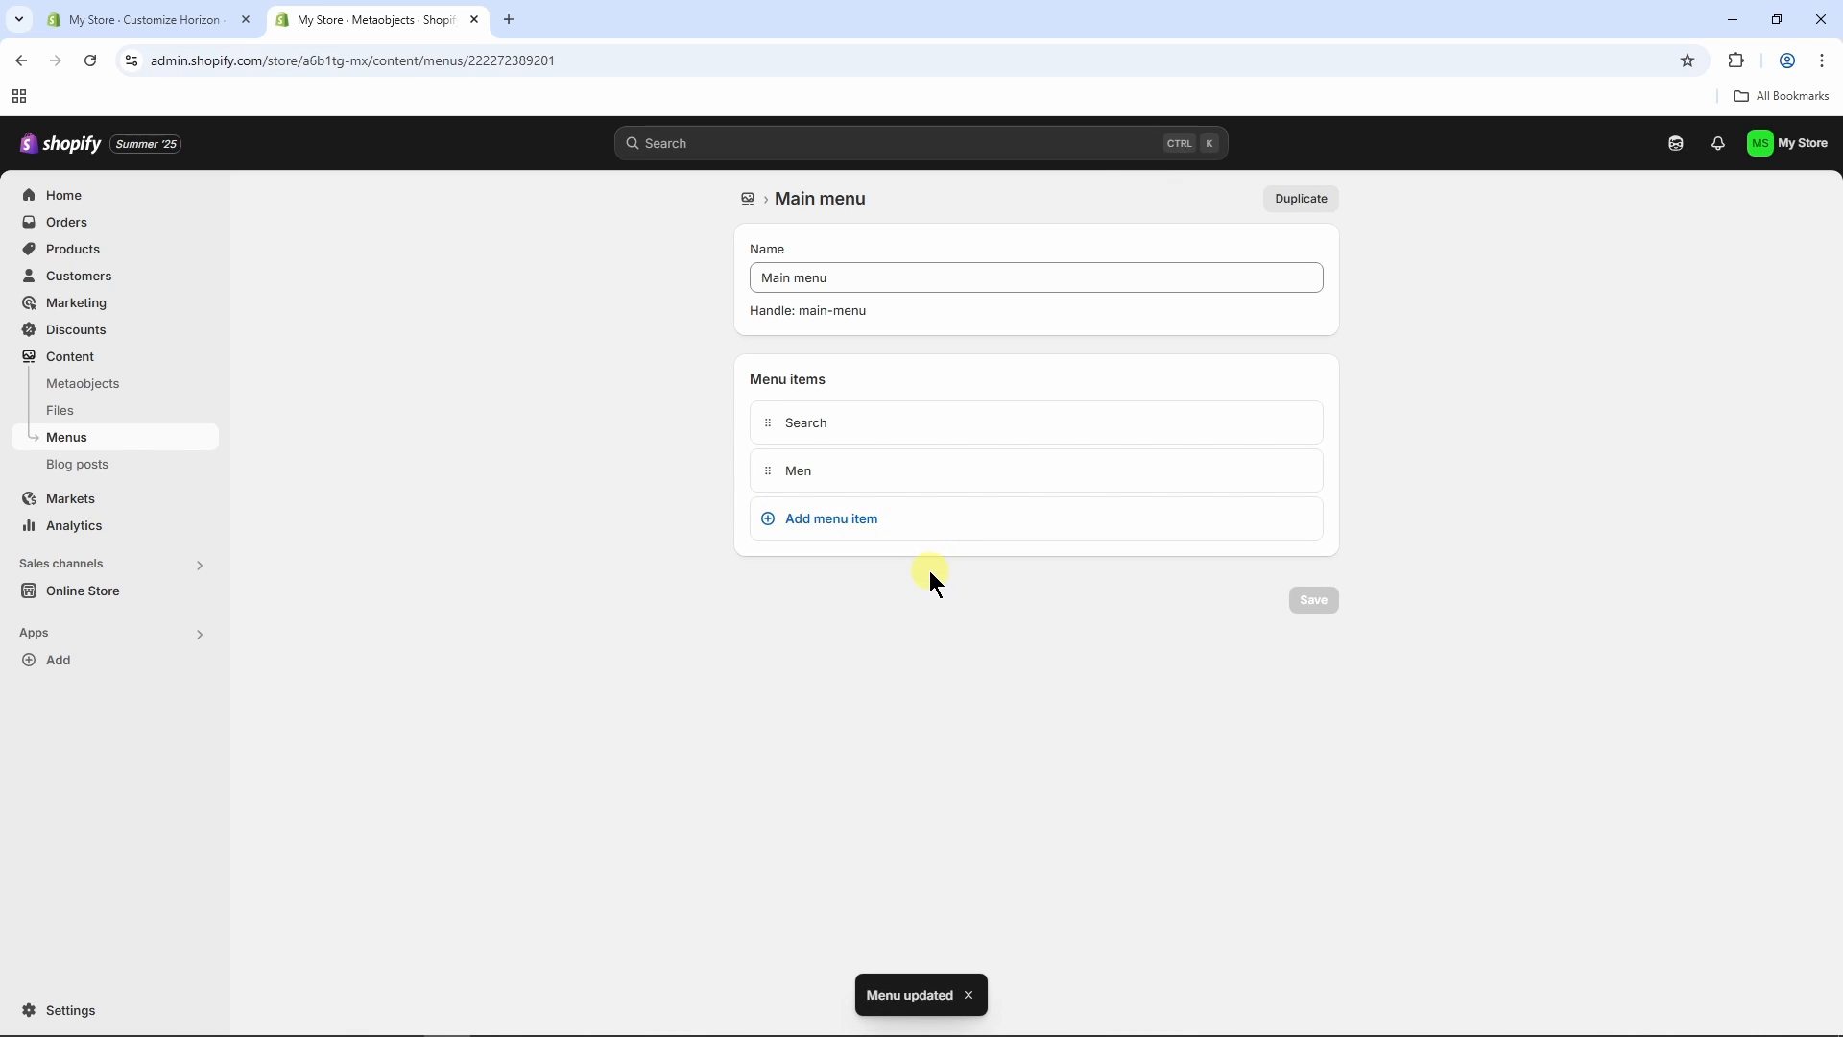
# - Return to the Horizon theme editor and reload it to check the header menu in the home page preview
pyautogui.click(135, 21)
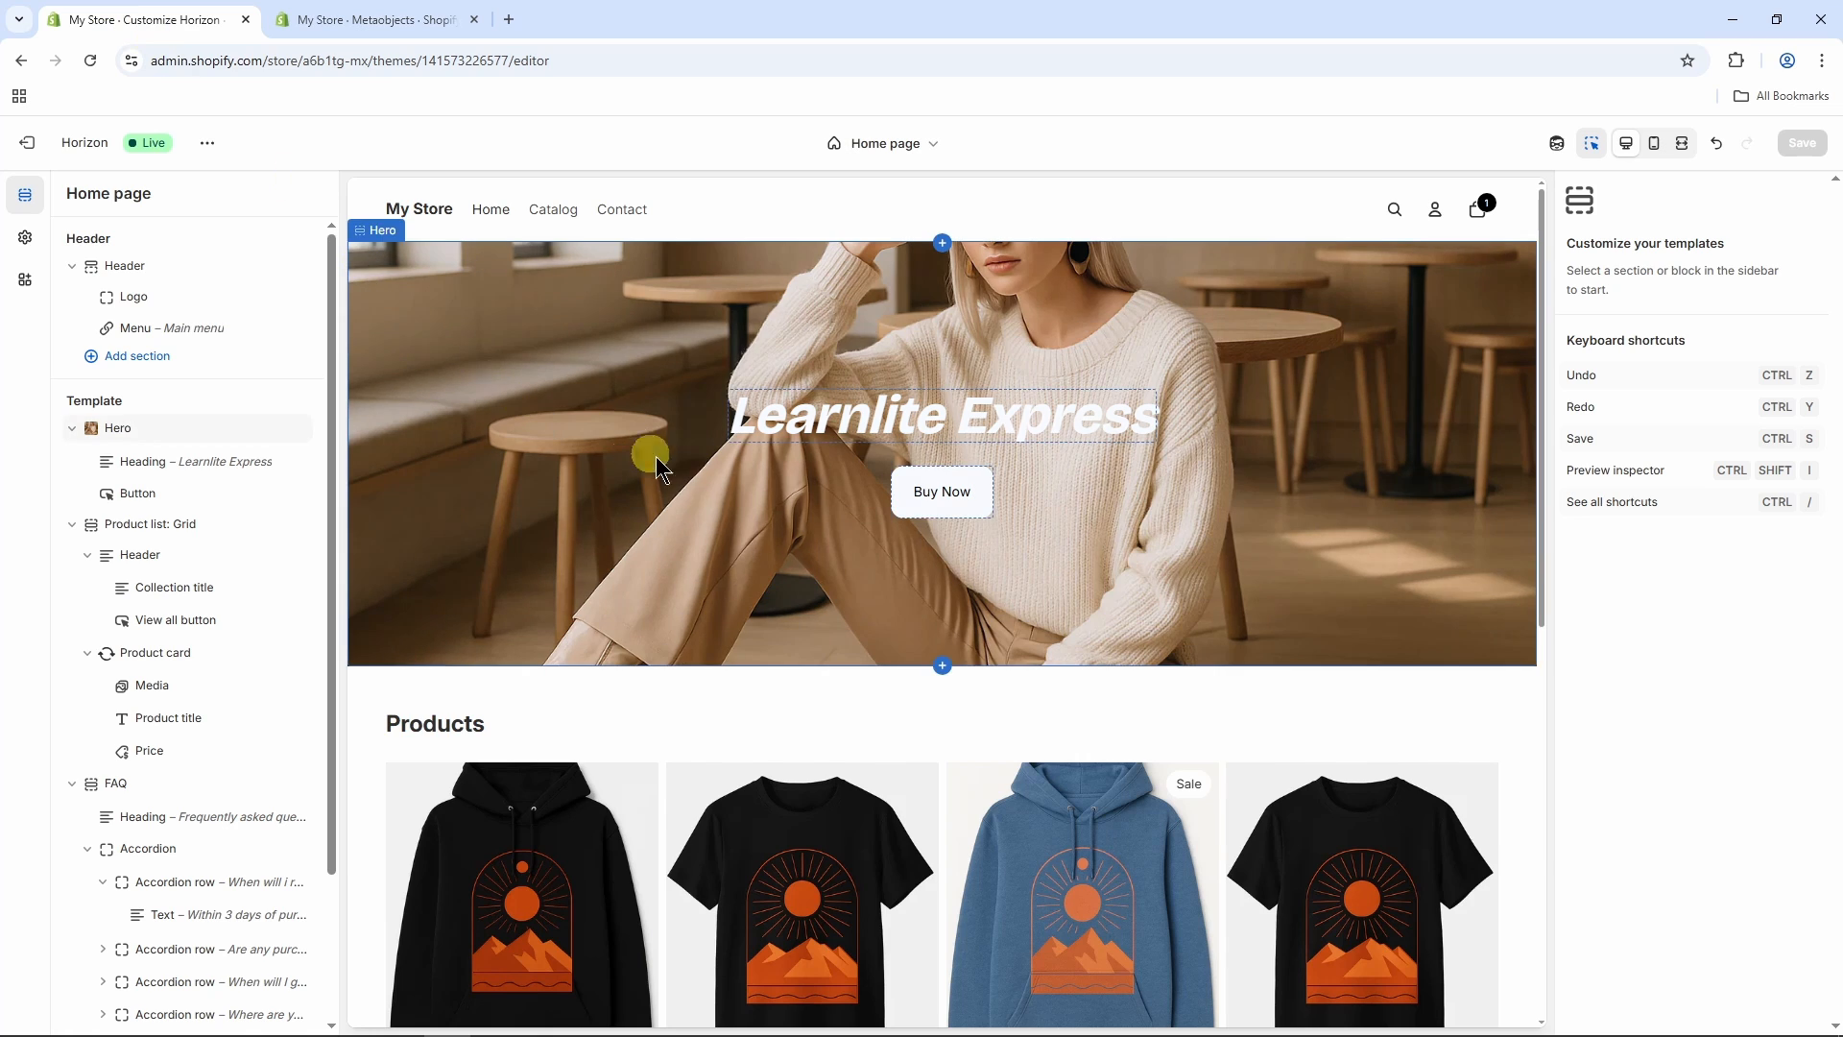
pyautogui.press('F5')
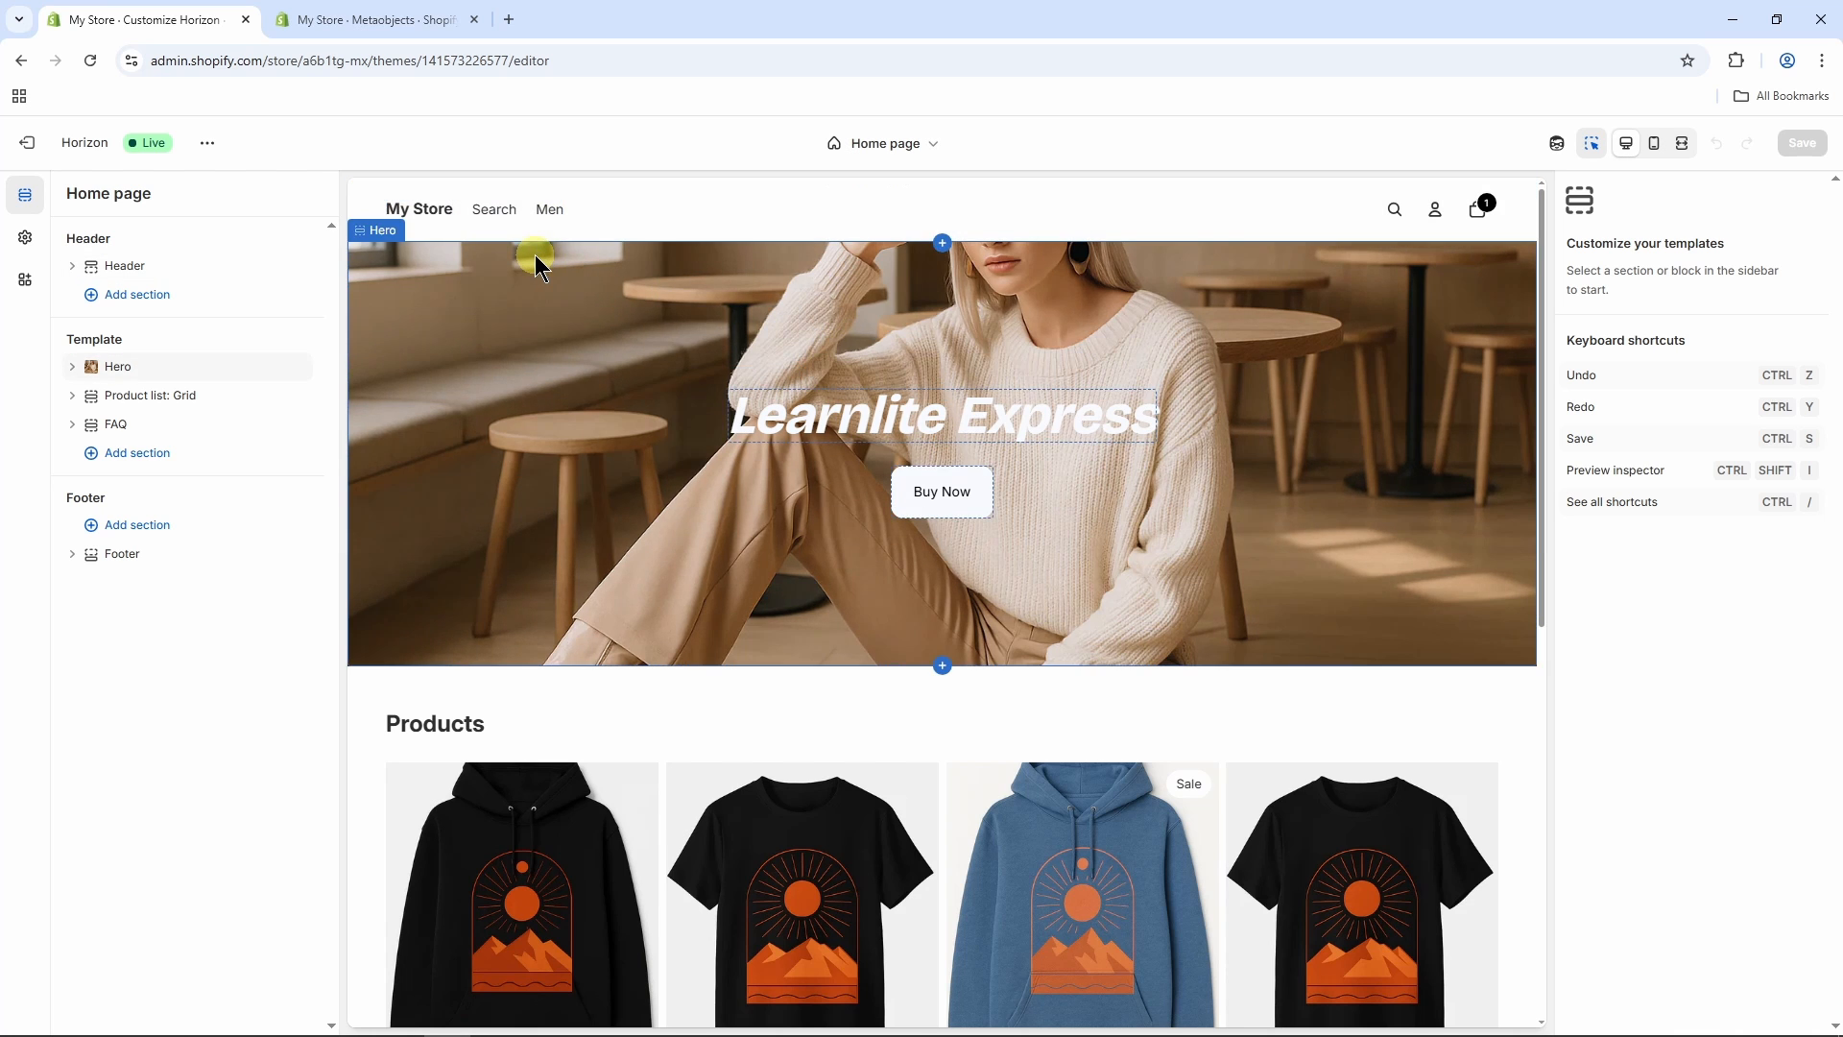
# - Follow the Men menu link in the preview to check the Hoodie collection page and return to the home page template
pyautogui.click(553, 212)
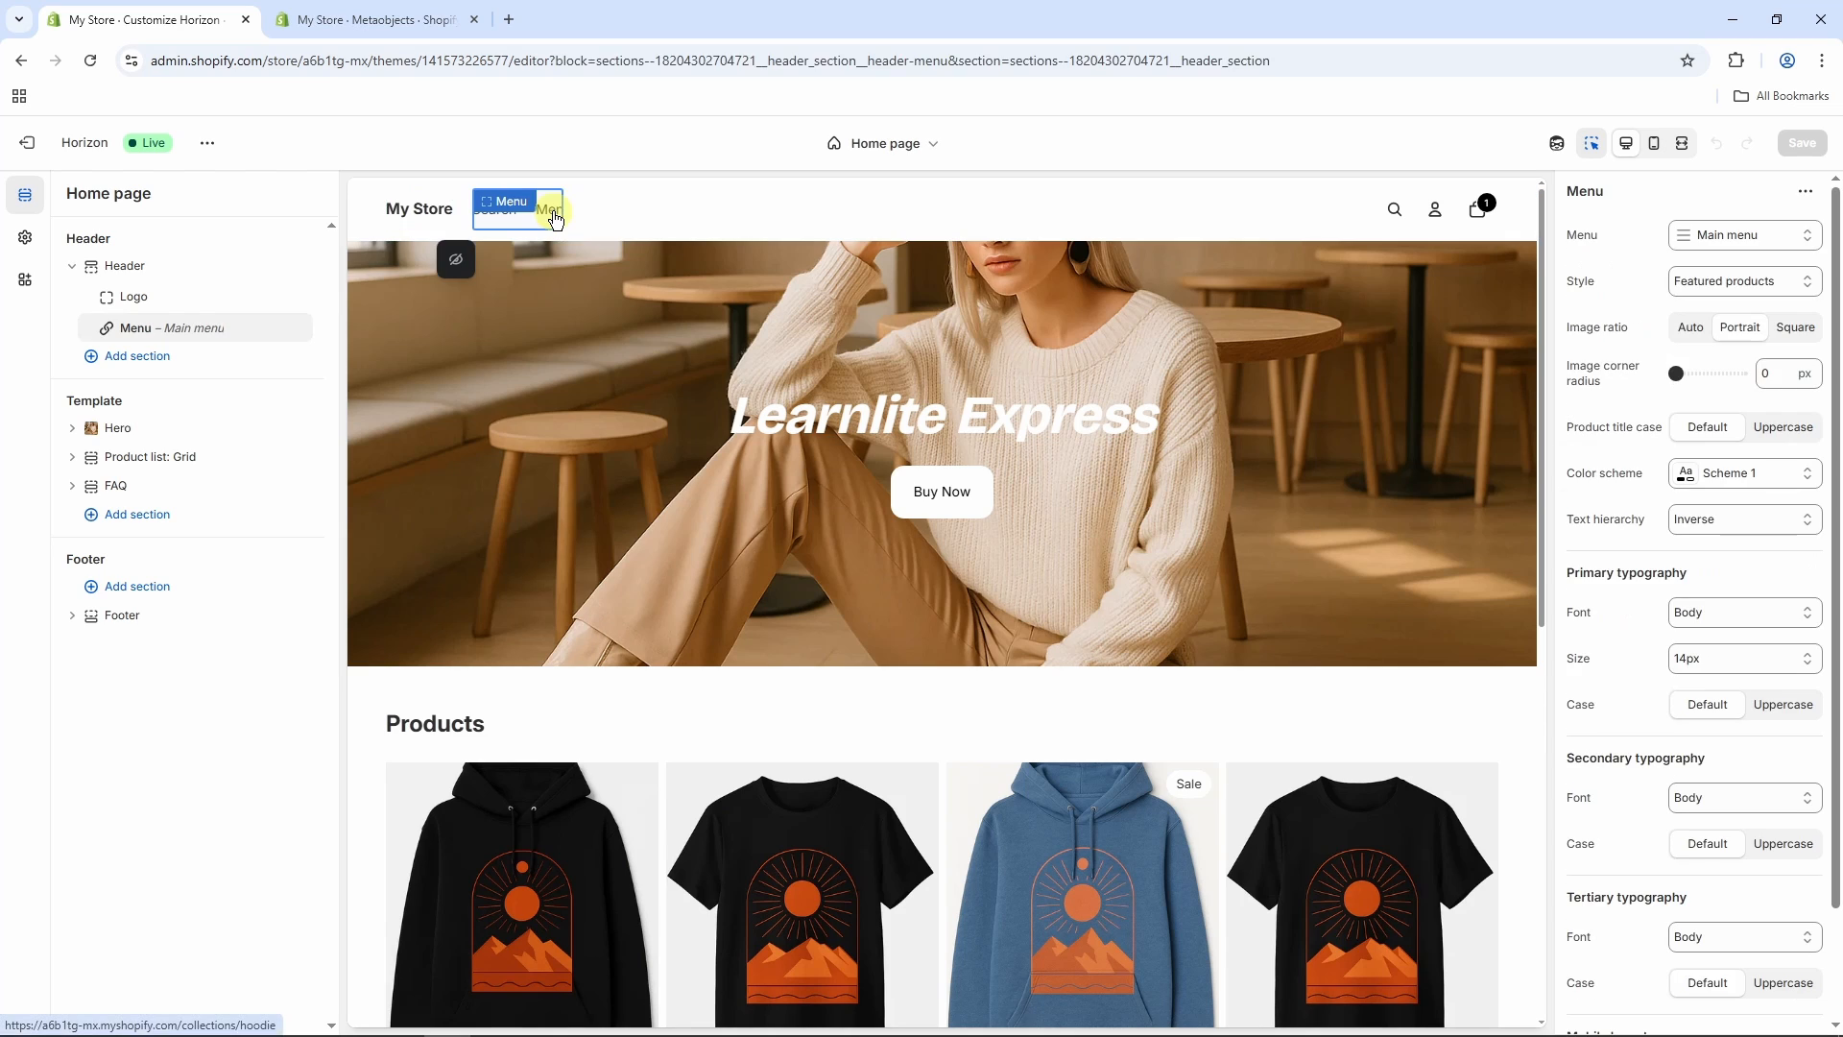
pyautogui.click(792, 353)
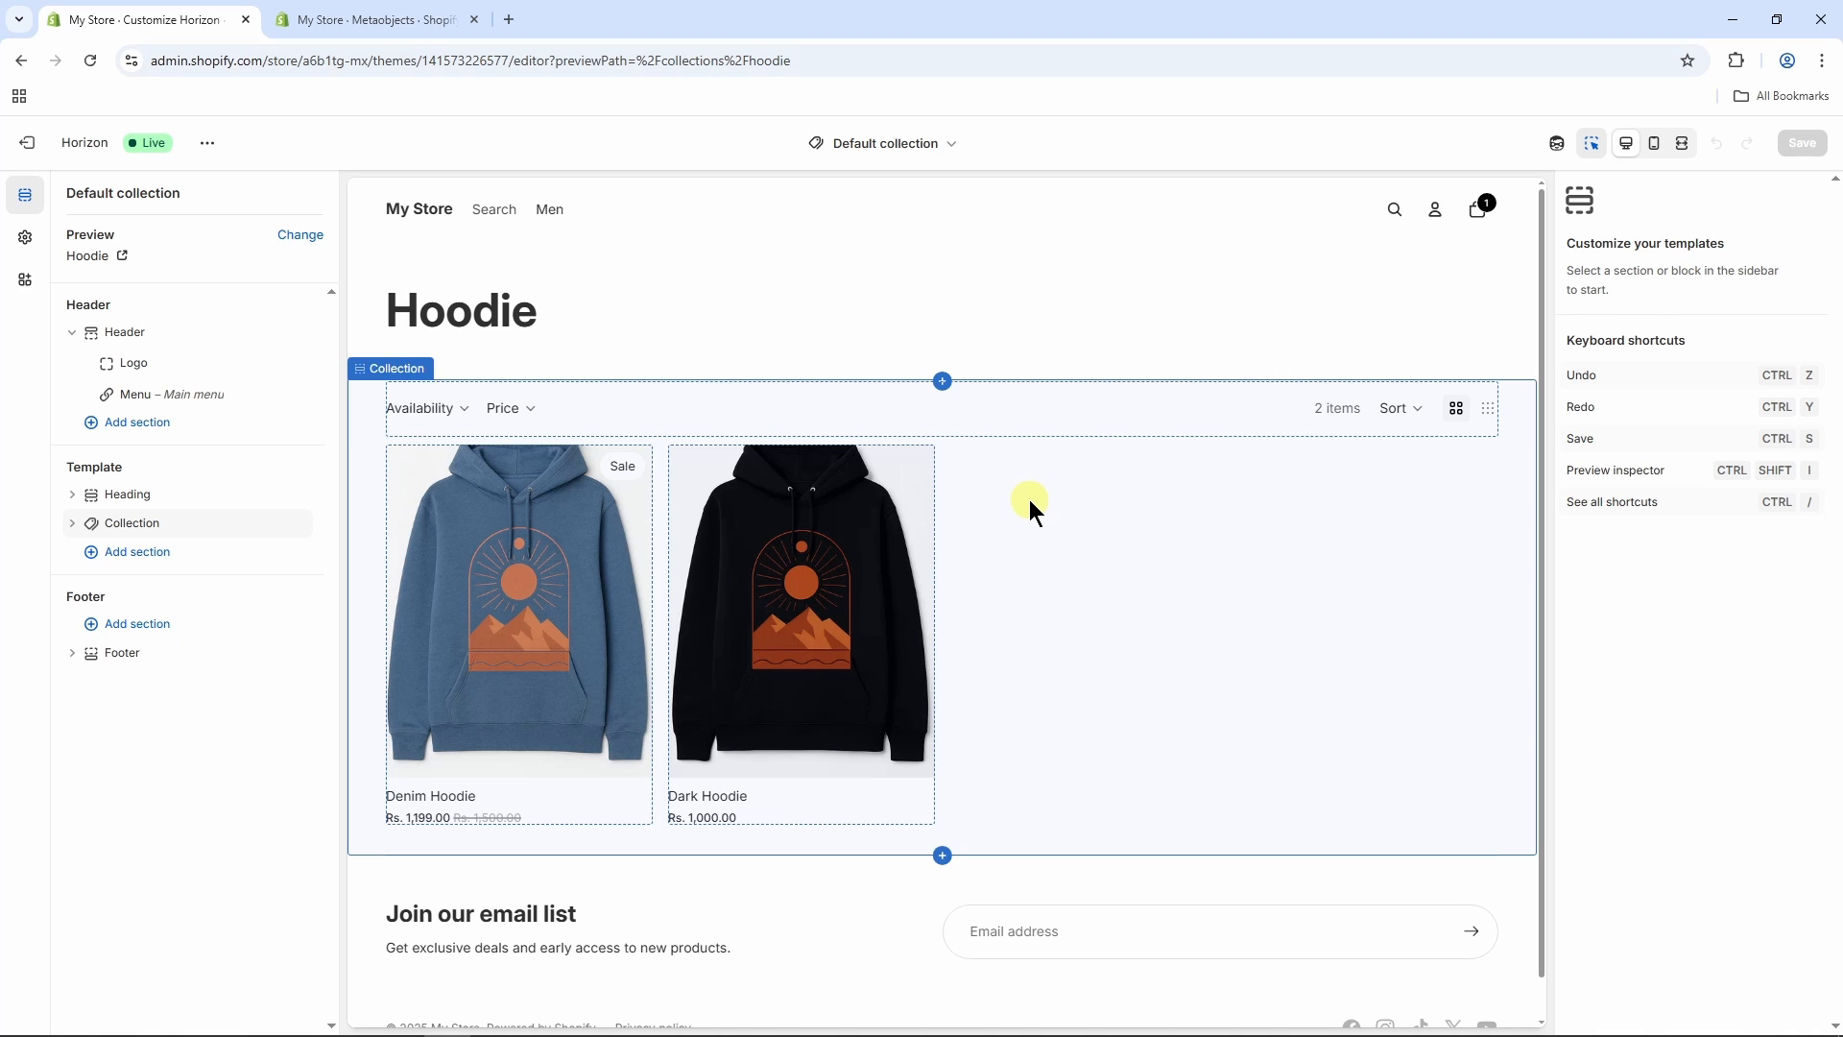
pyautogui.click(925, 146)
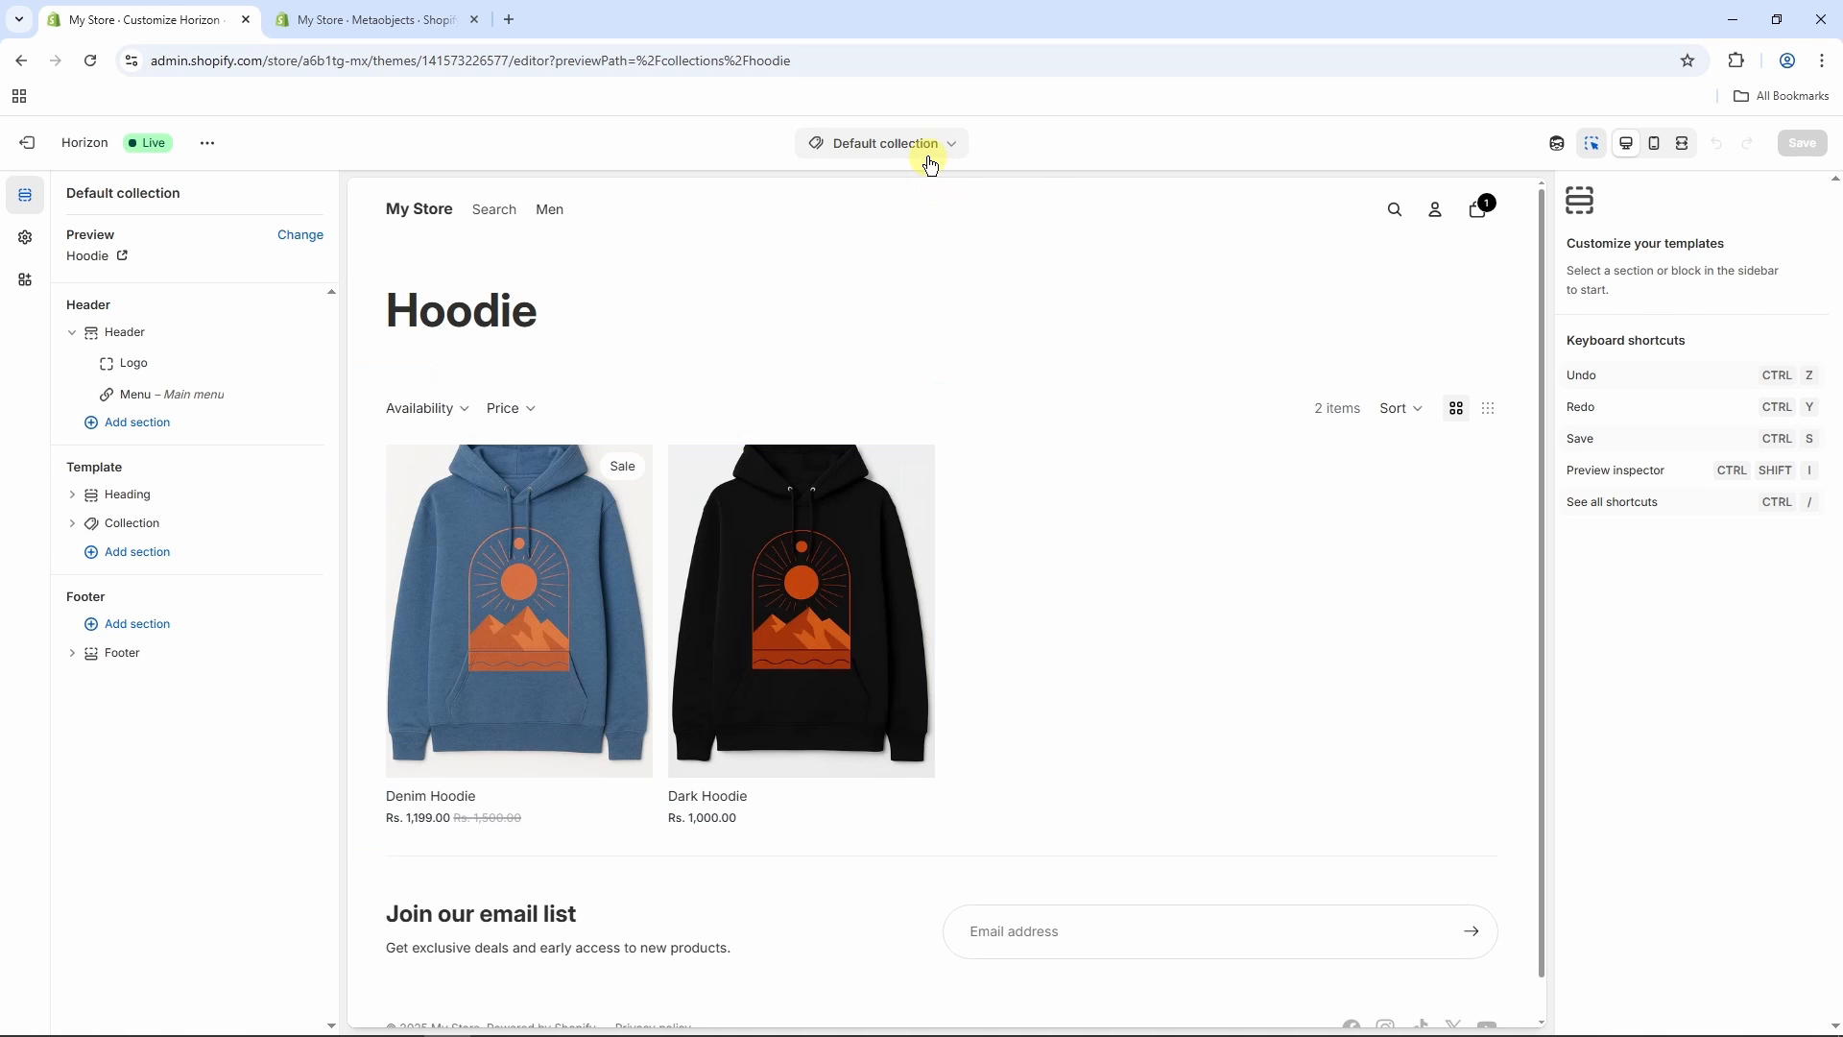
pyautogui.click(880, 234)
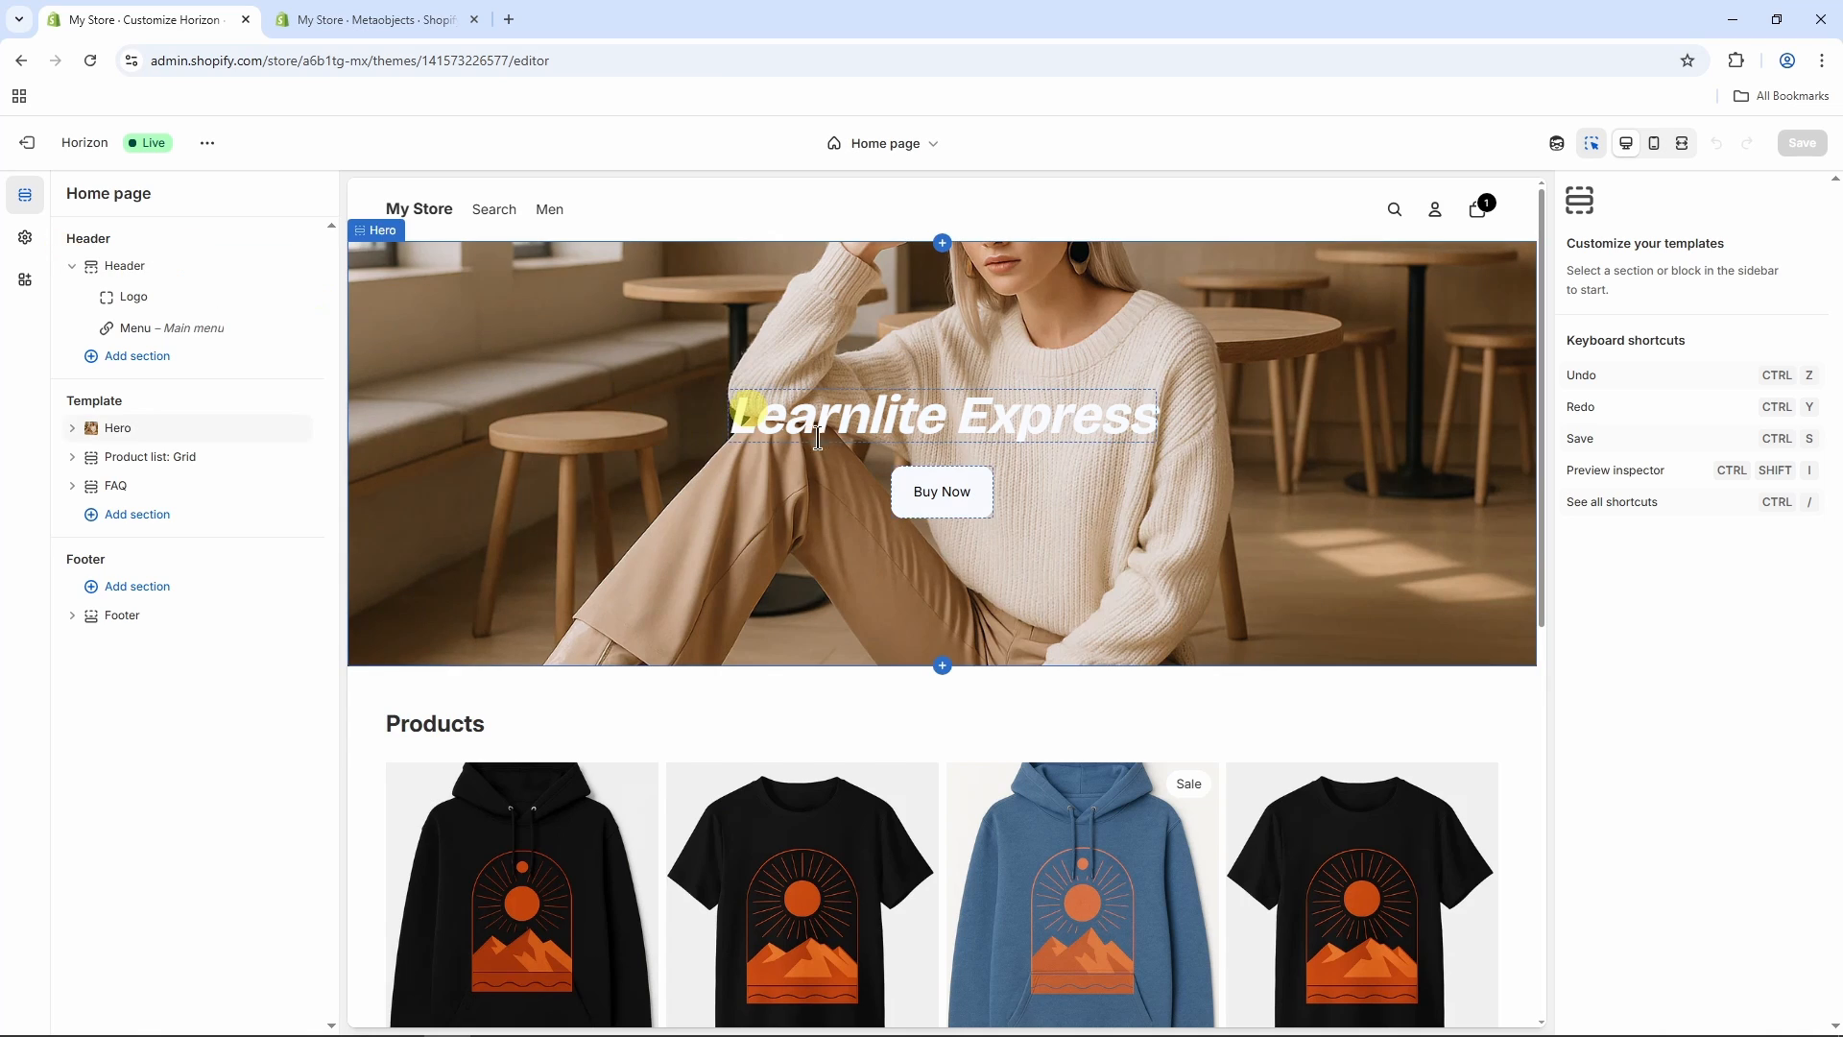
# - Open the theme settings and examine the logo and favicon options, including the image choices for the default logo, without choosing one
pyautogui.click(26, 239)
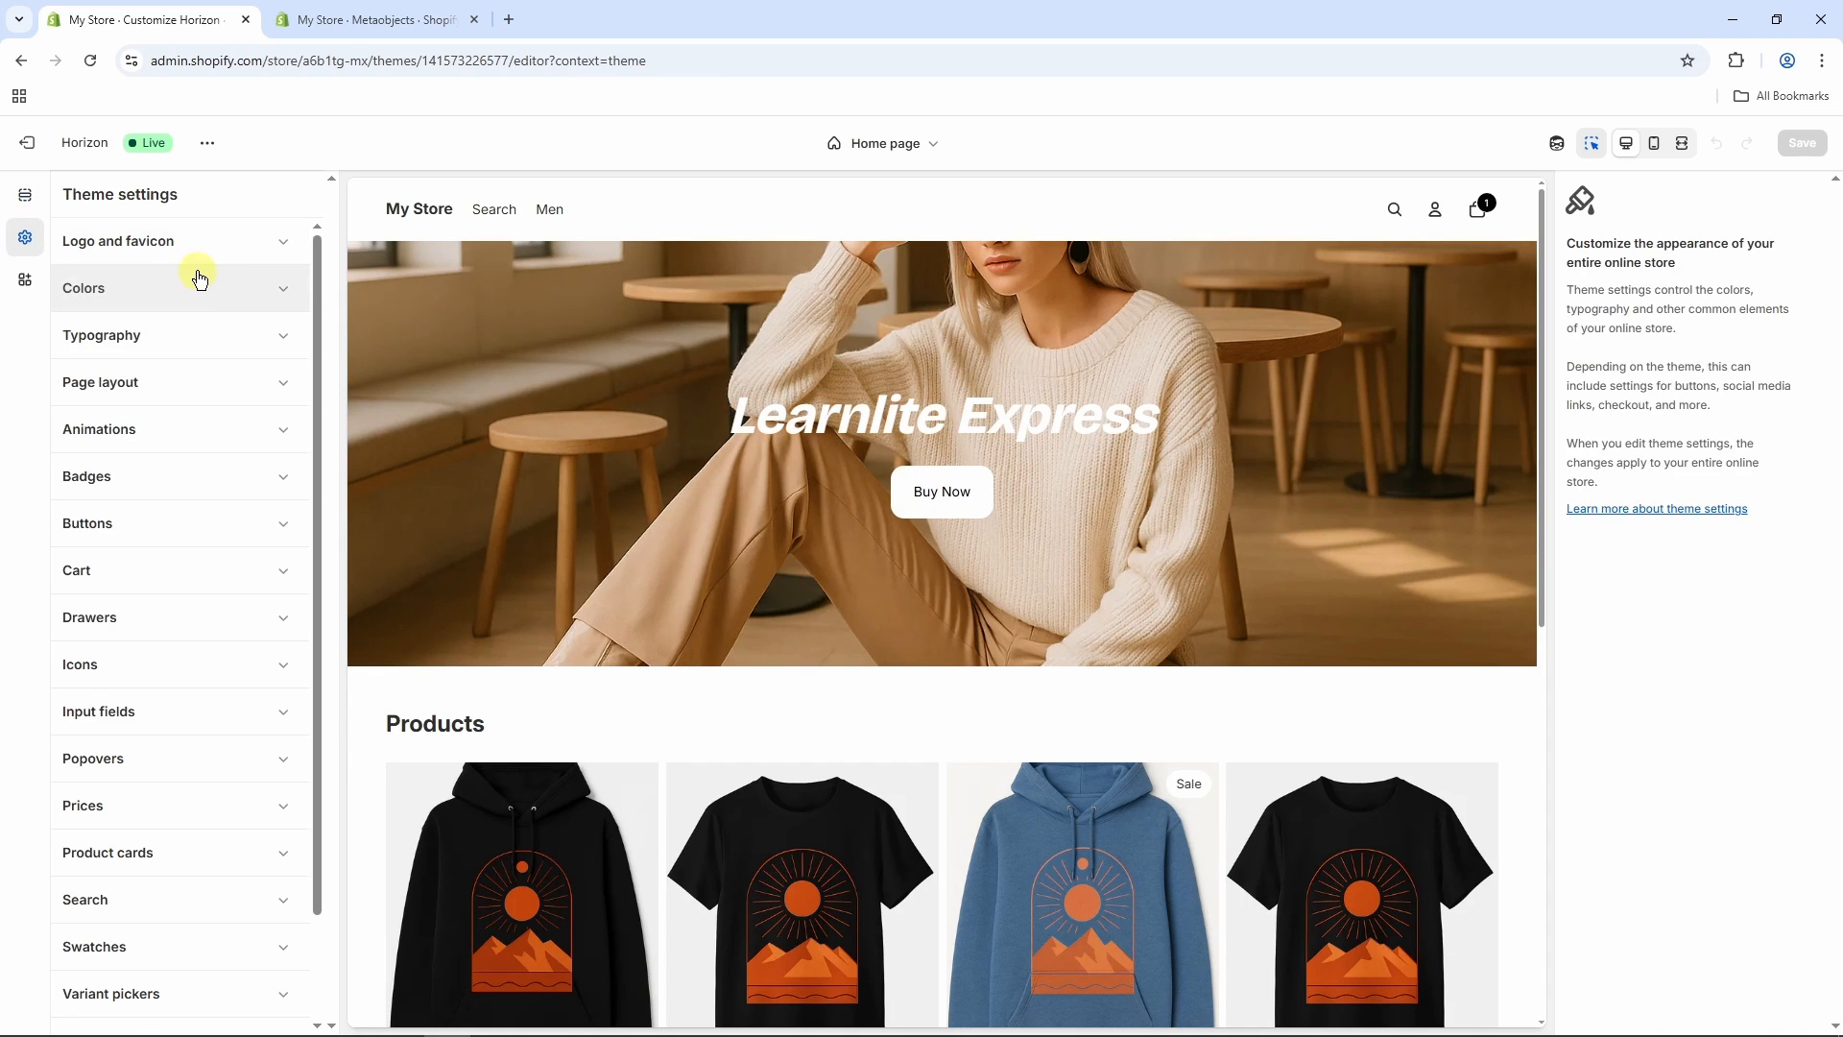
pyautogui.scroll(-2, 248, 403)
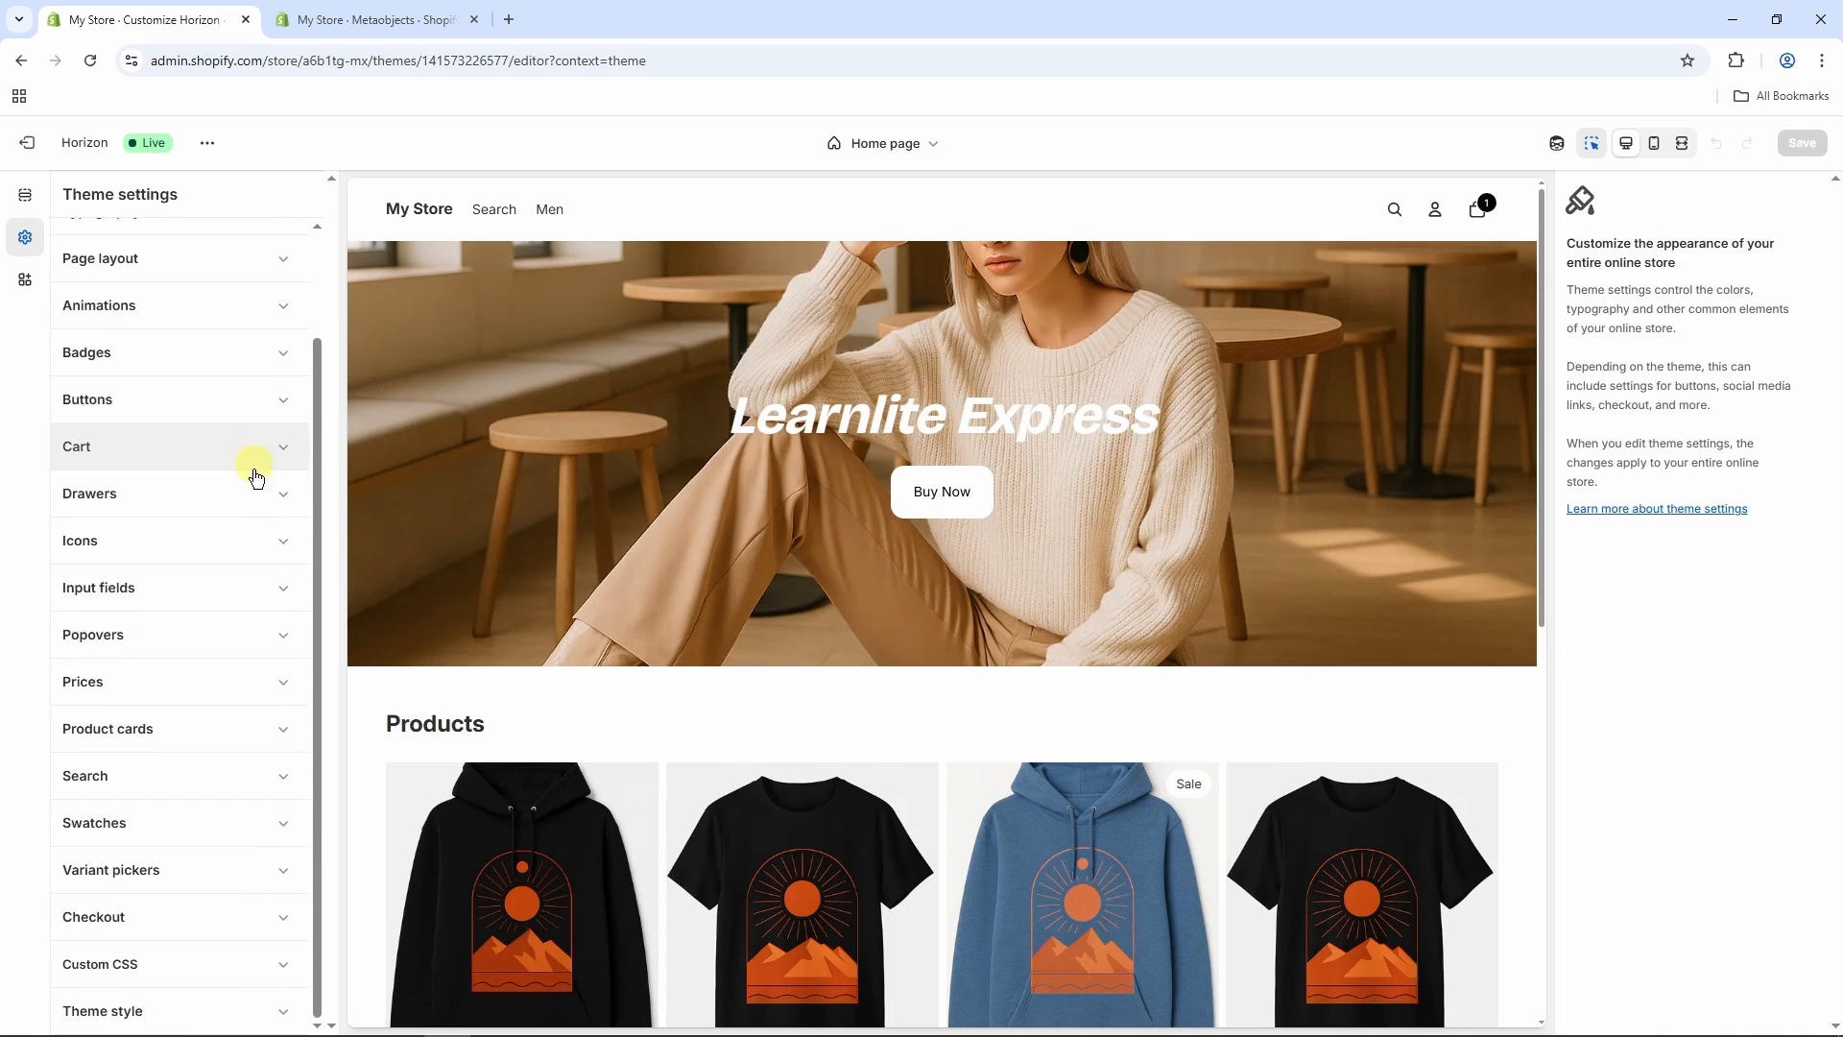
pyautogui.scroll(2, 252, 509)
pyautogui.scroll(1, 253, 520)
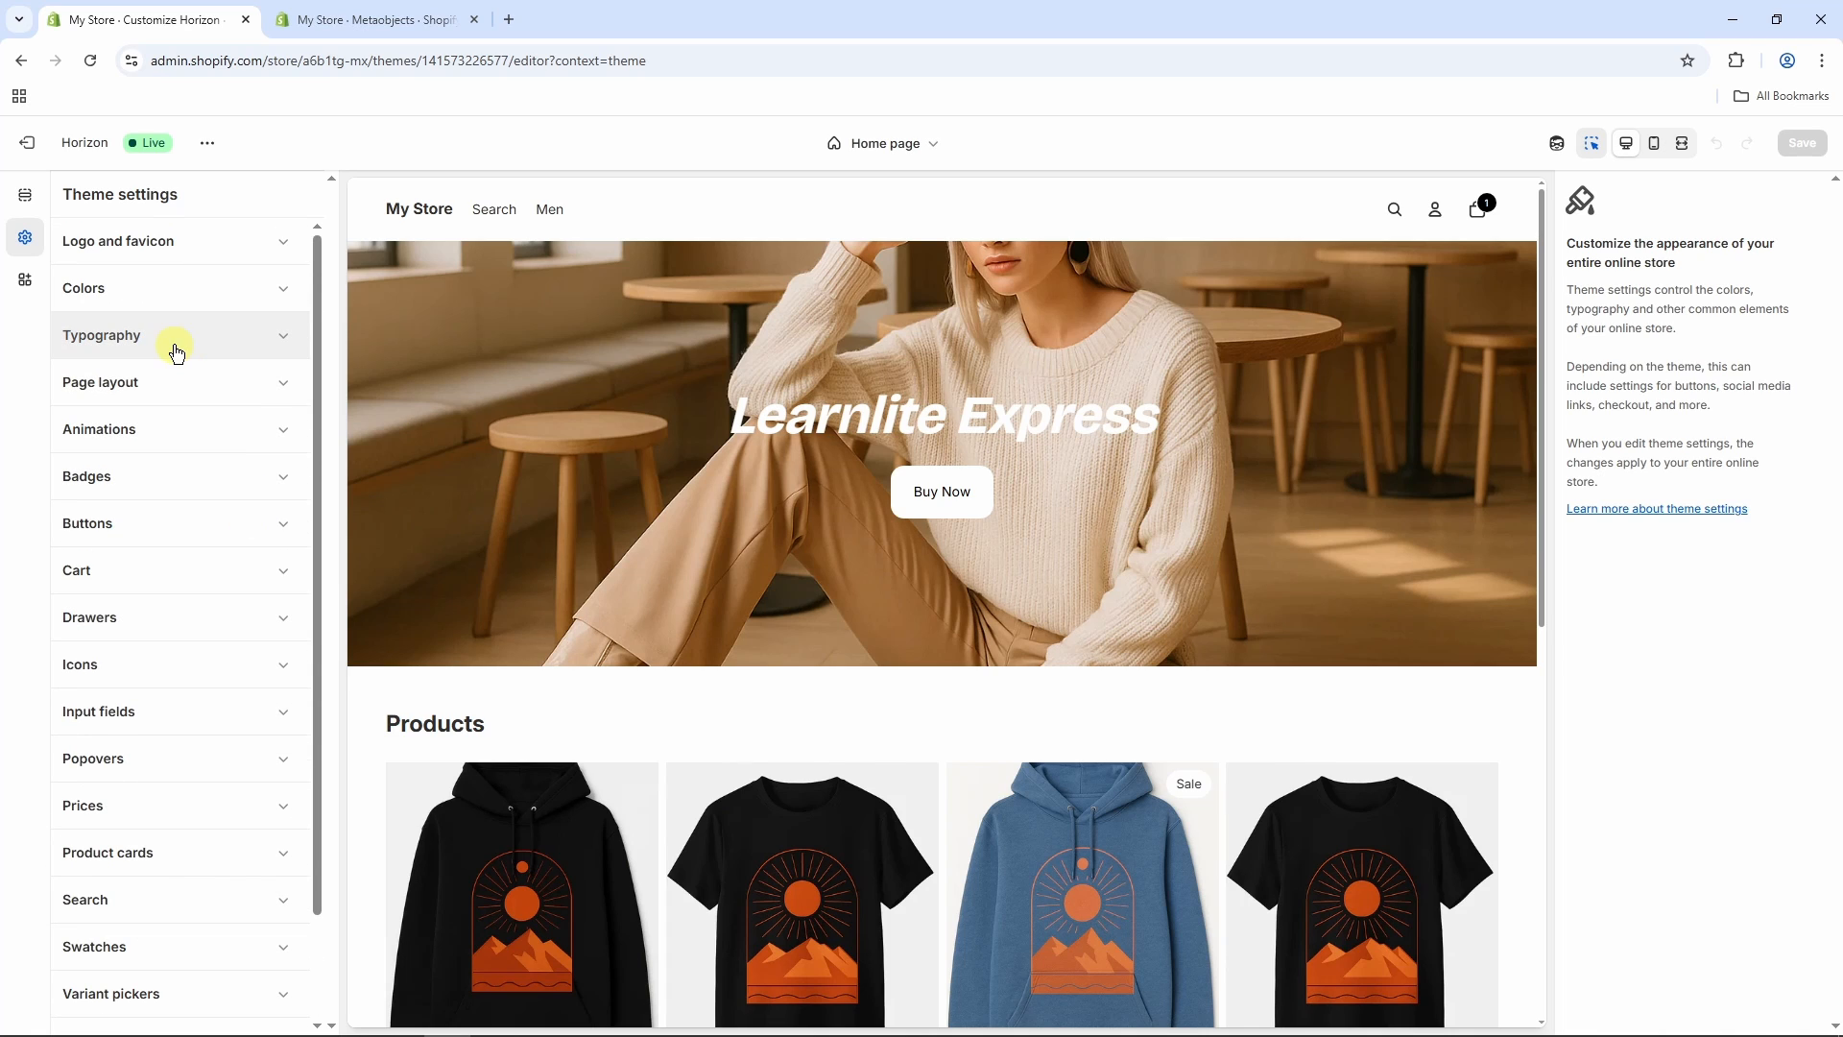
pyautogui.click(283, 251)
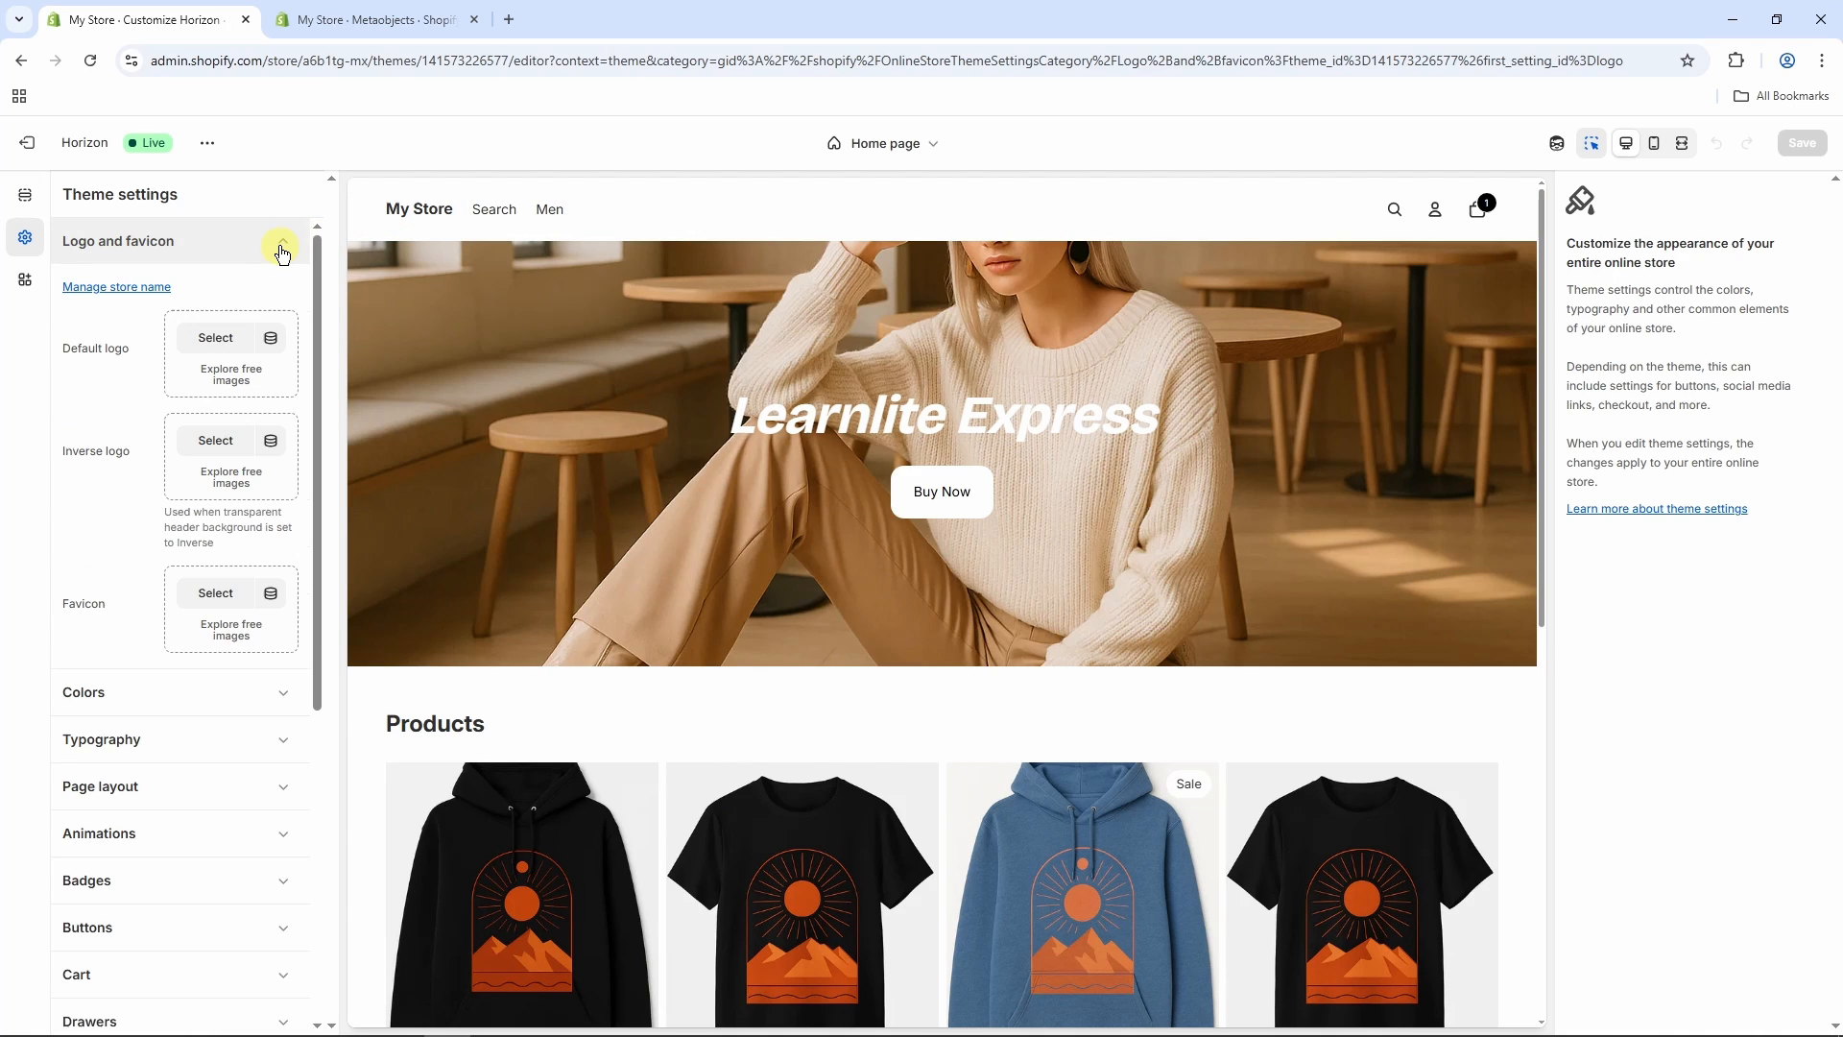
pyautogui.click(225, 343)
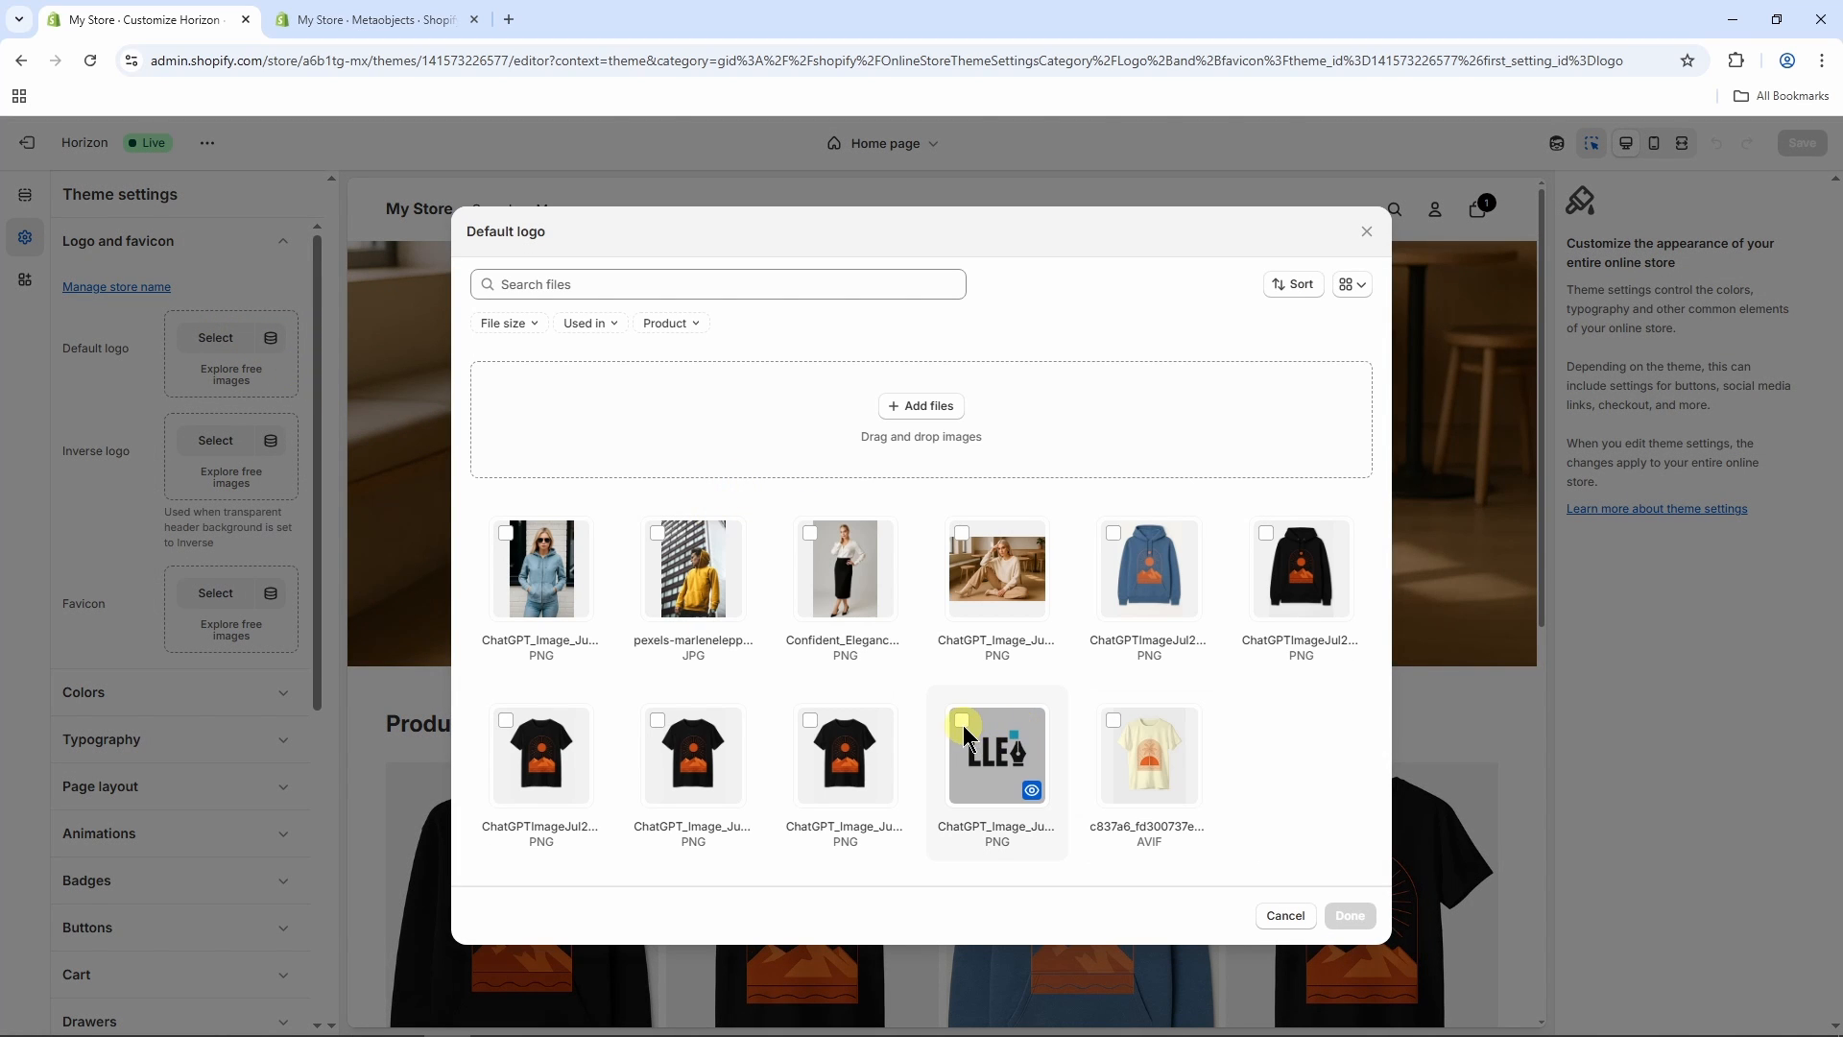
pyautogui.click(1286, 917)
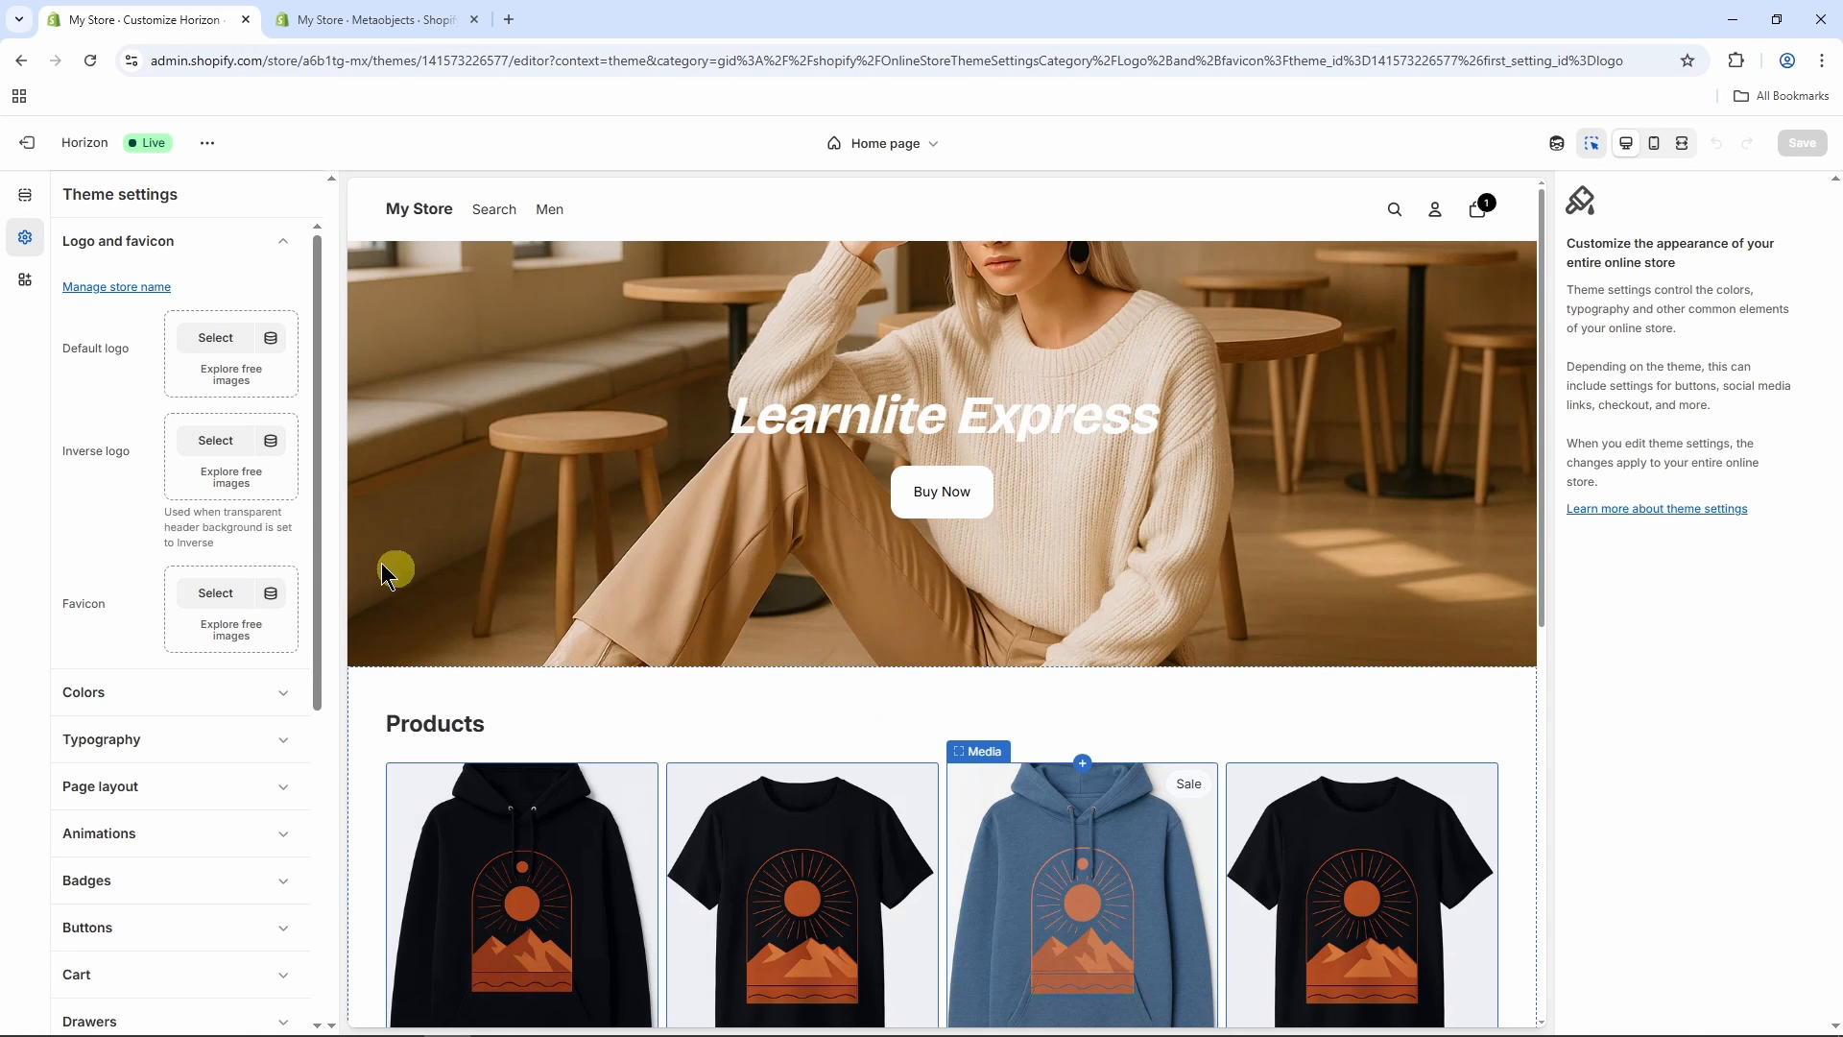
# - Examine the theme's color schemes and the individual colors of Scheme 4, and return to the theme settings list
pyautogui.scroll(-1, 229, 494)
pyautogui.scroll(-3, 229, 494)
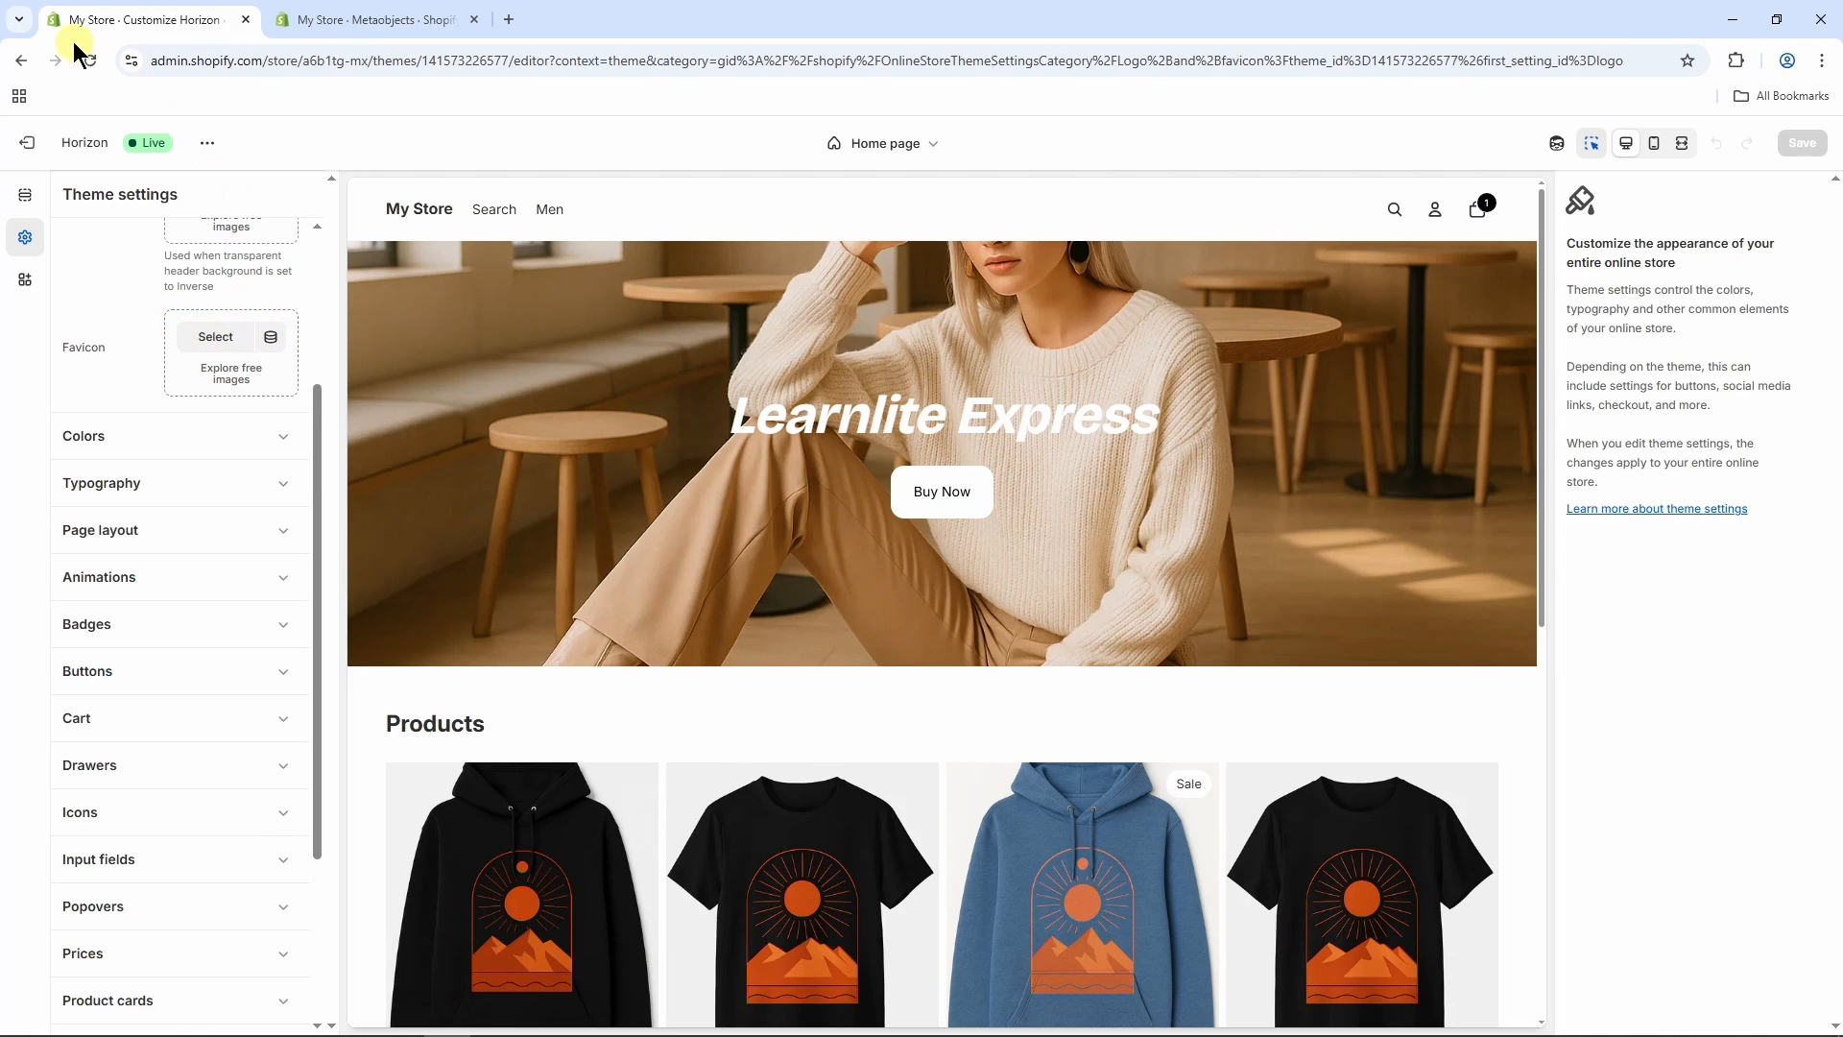
pyautogui.scroll(-1, 269, 332)
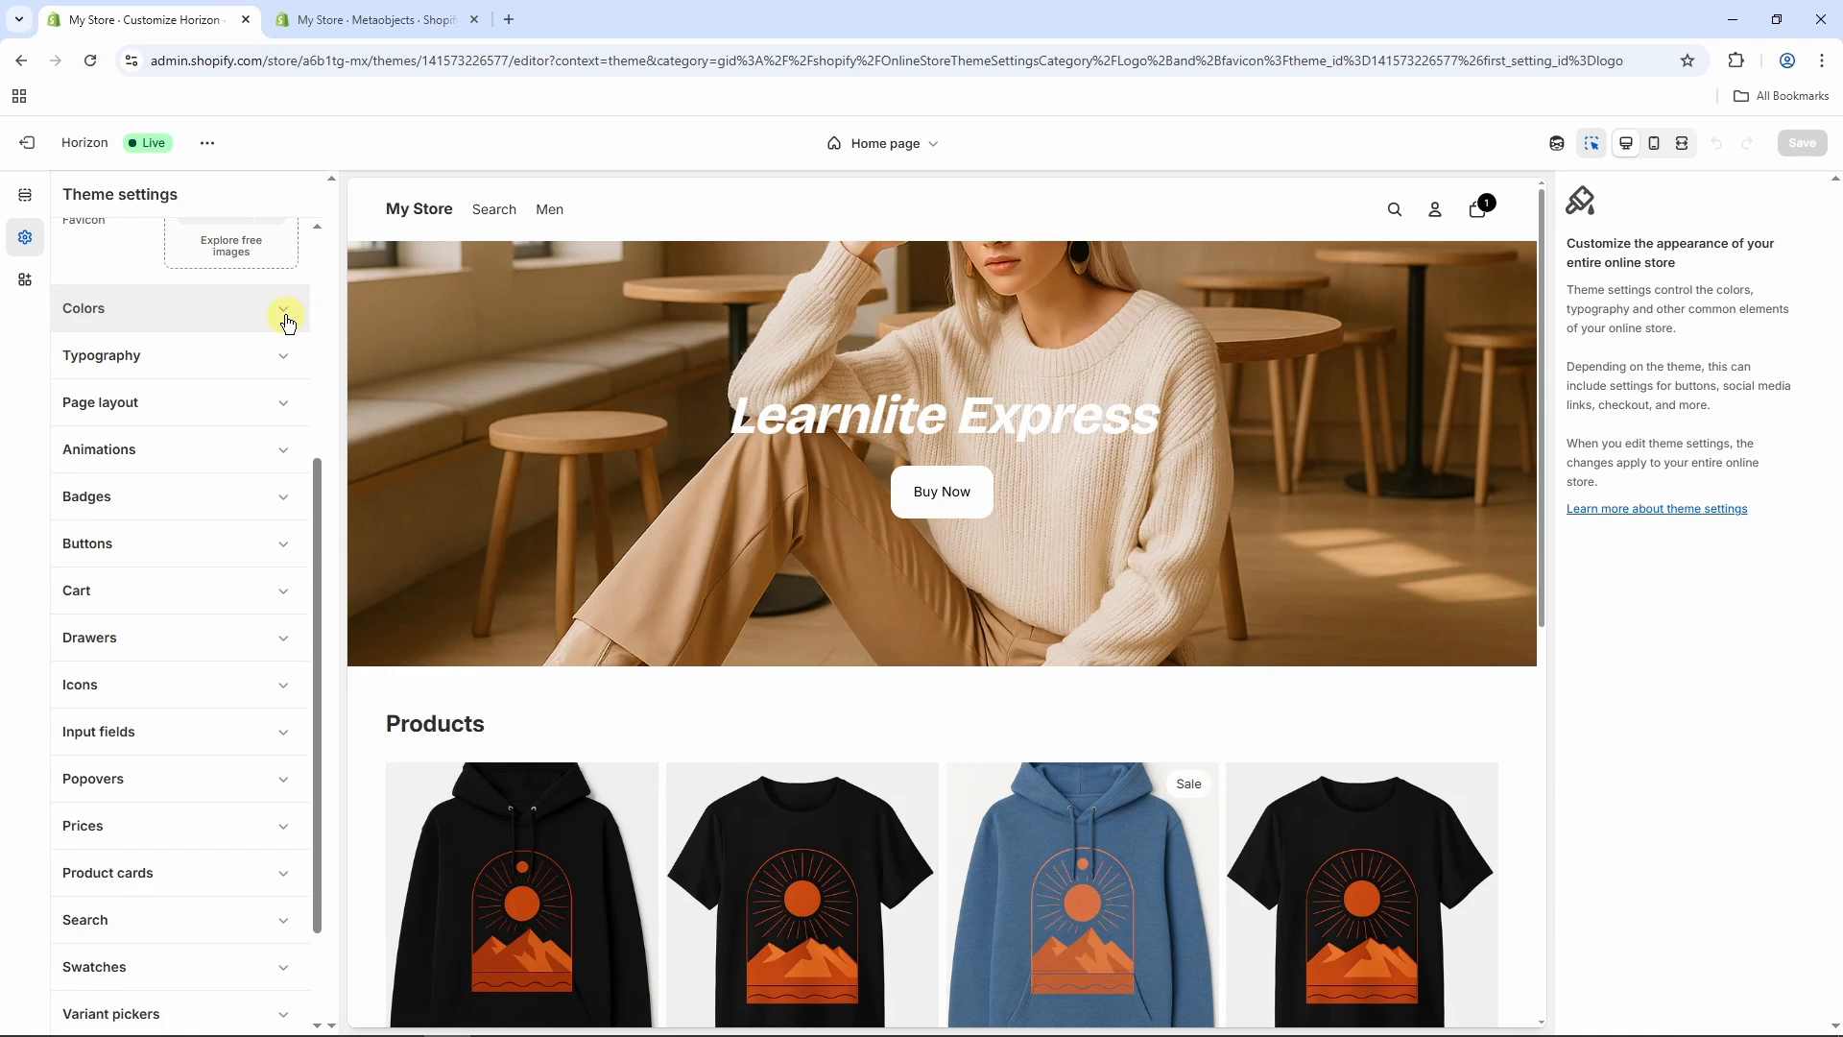
pyautogui.click(285, 312)
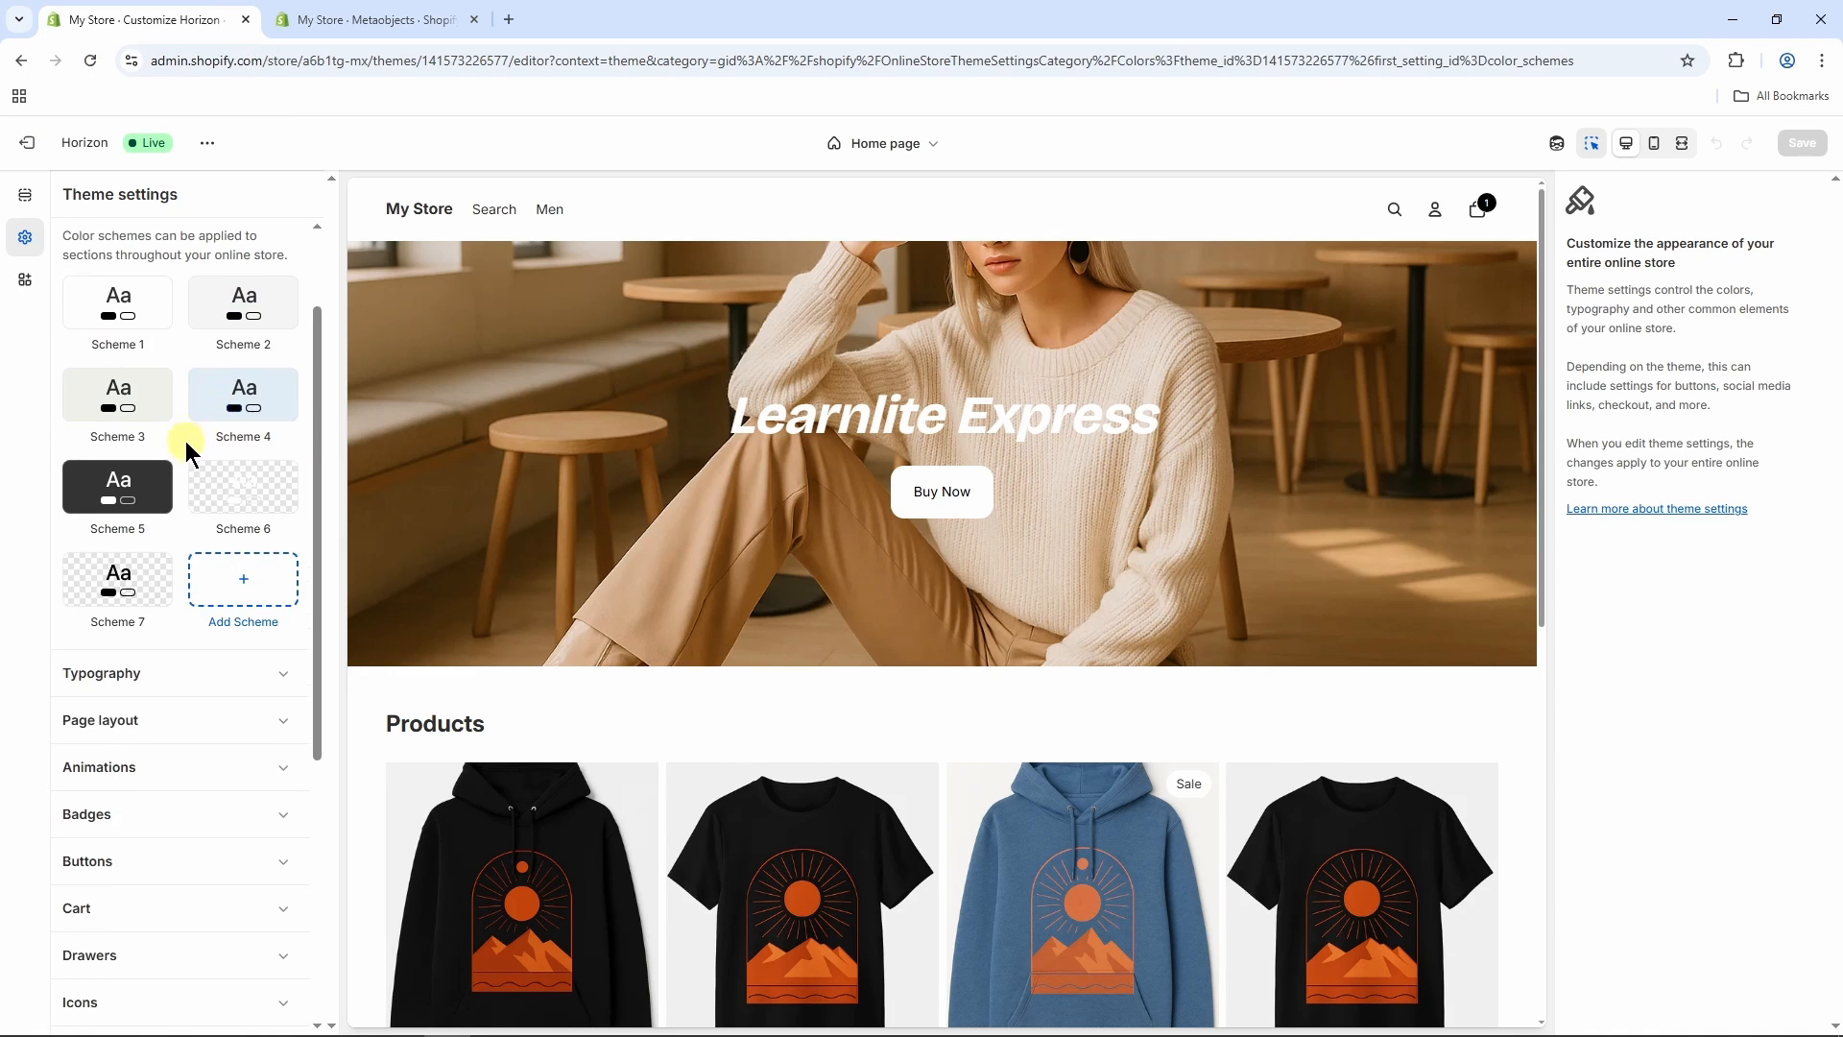
pyautogui.scroll(1, 216, 470)
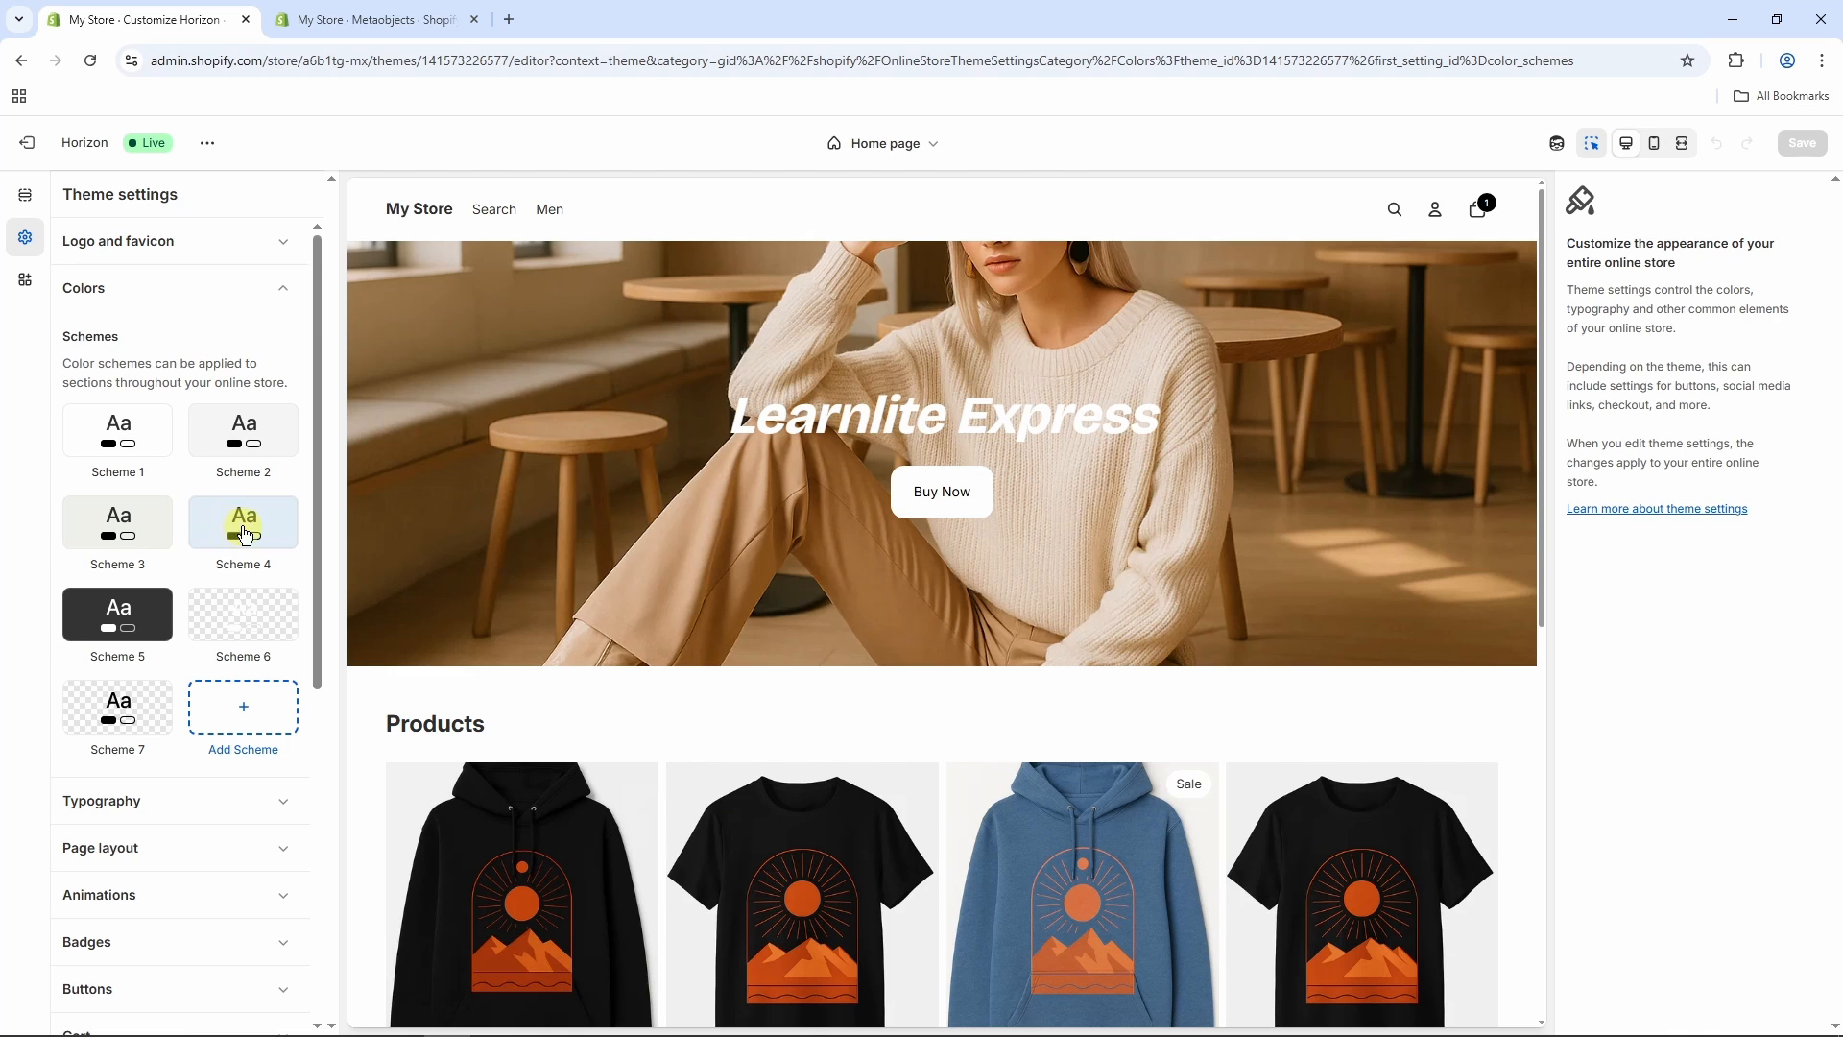
pyautogui.click(251, 534)
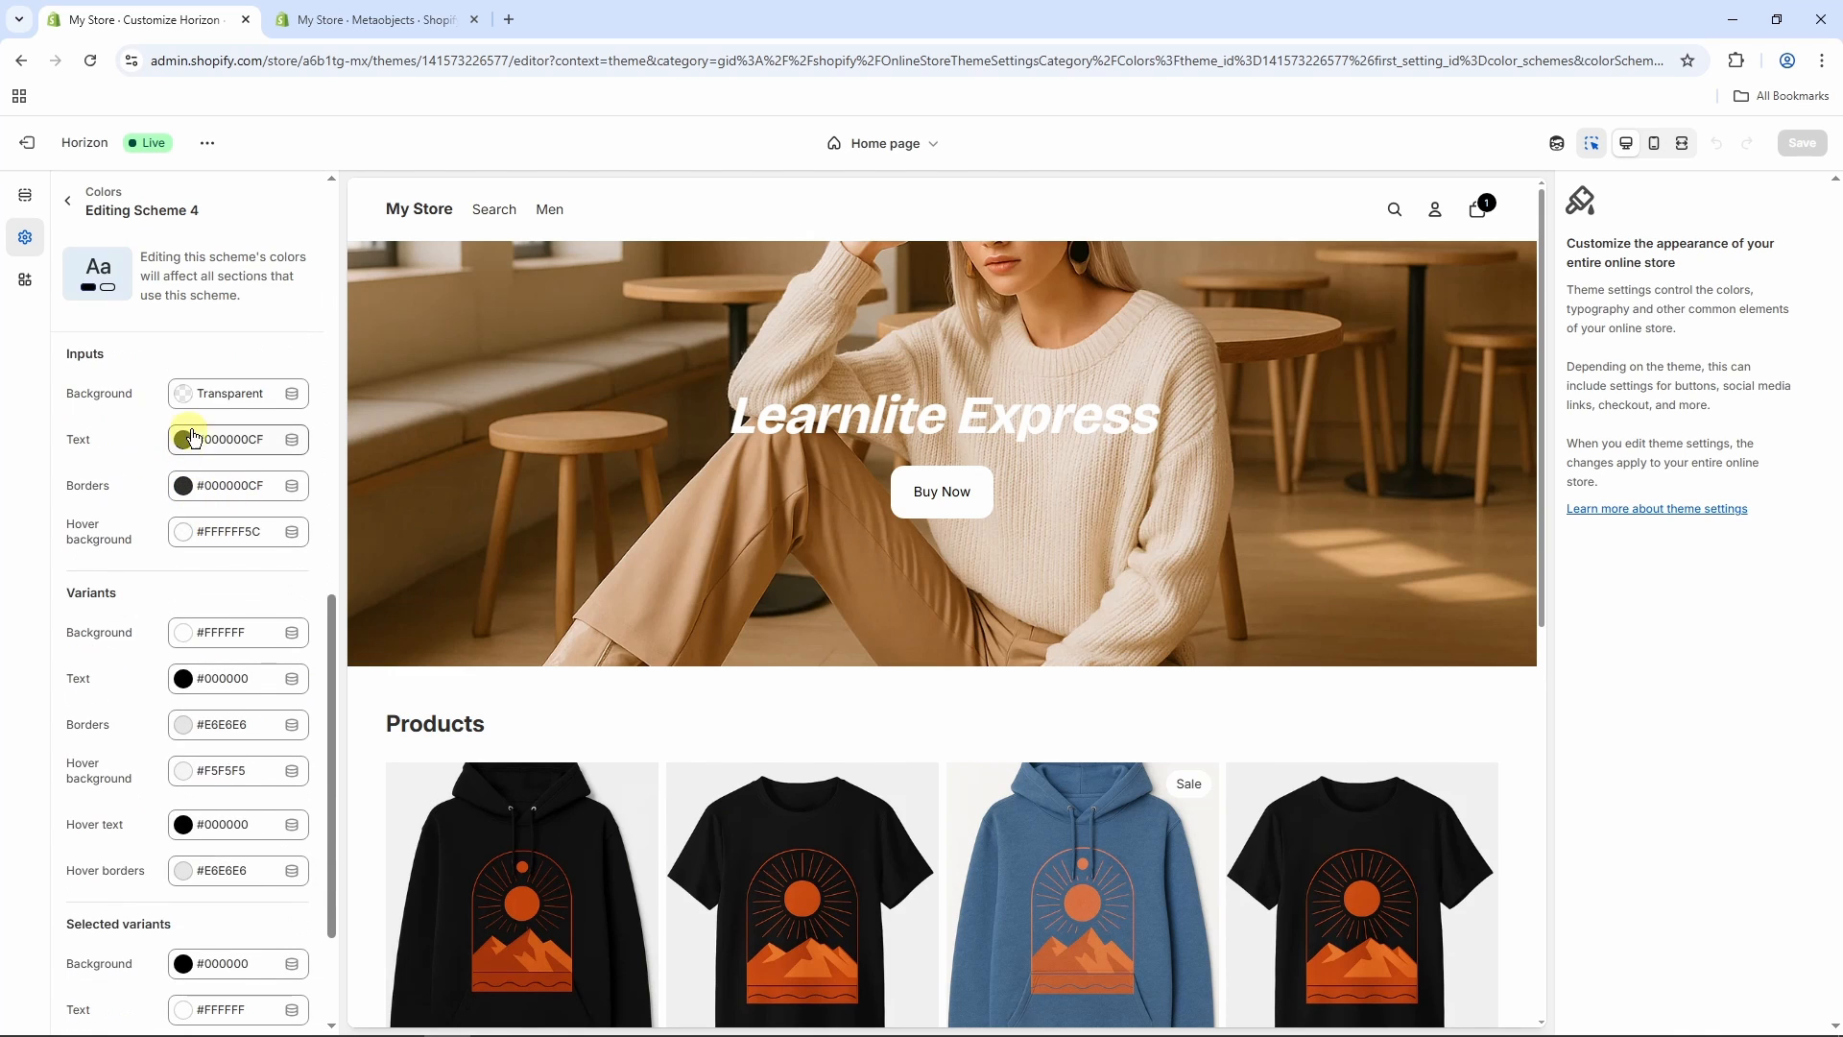
pyautogui.scroll(-2, 243, 519)
pyautogui.scroll(10, 259, 574)
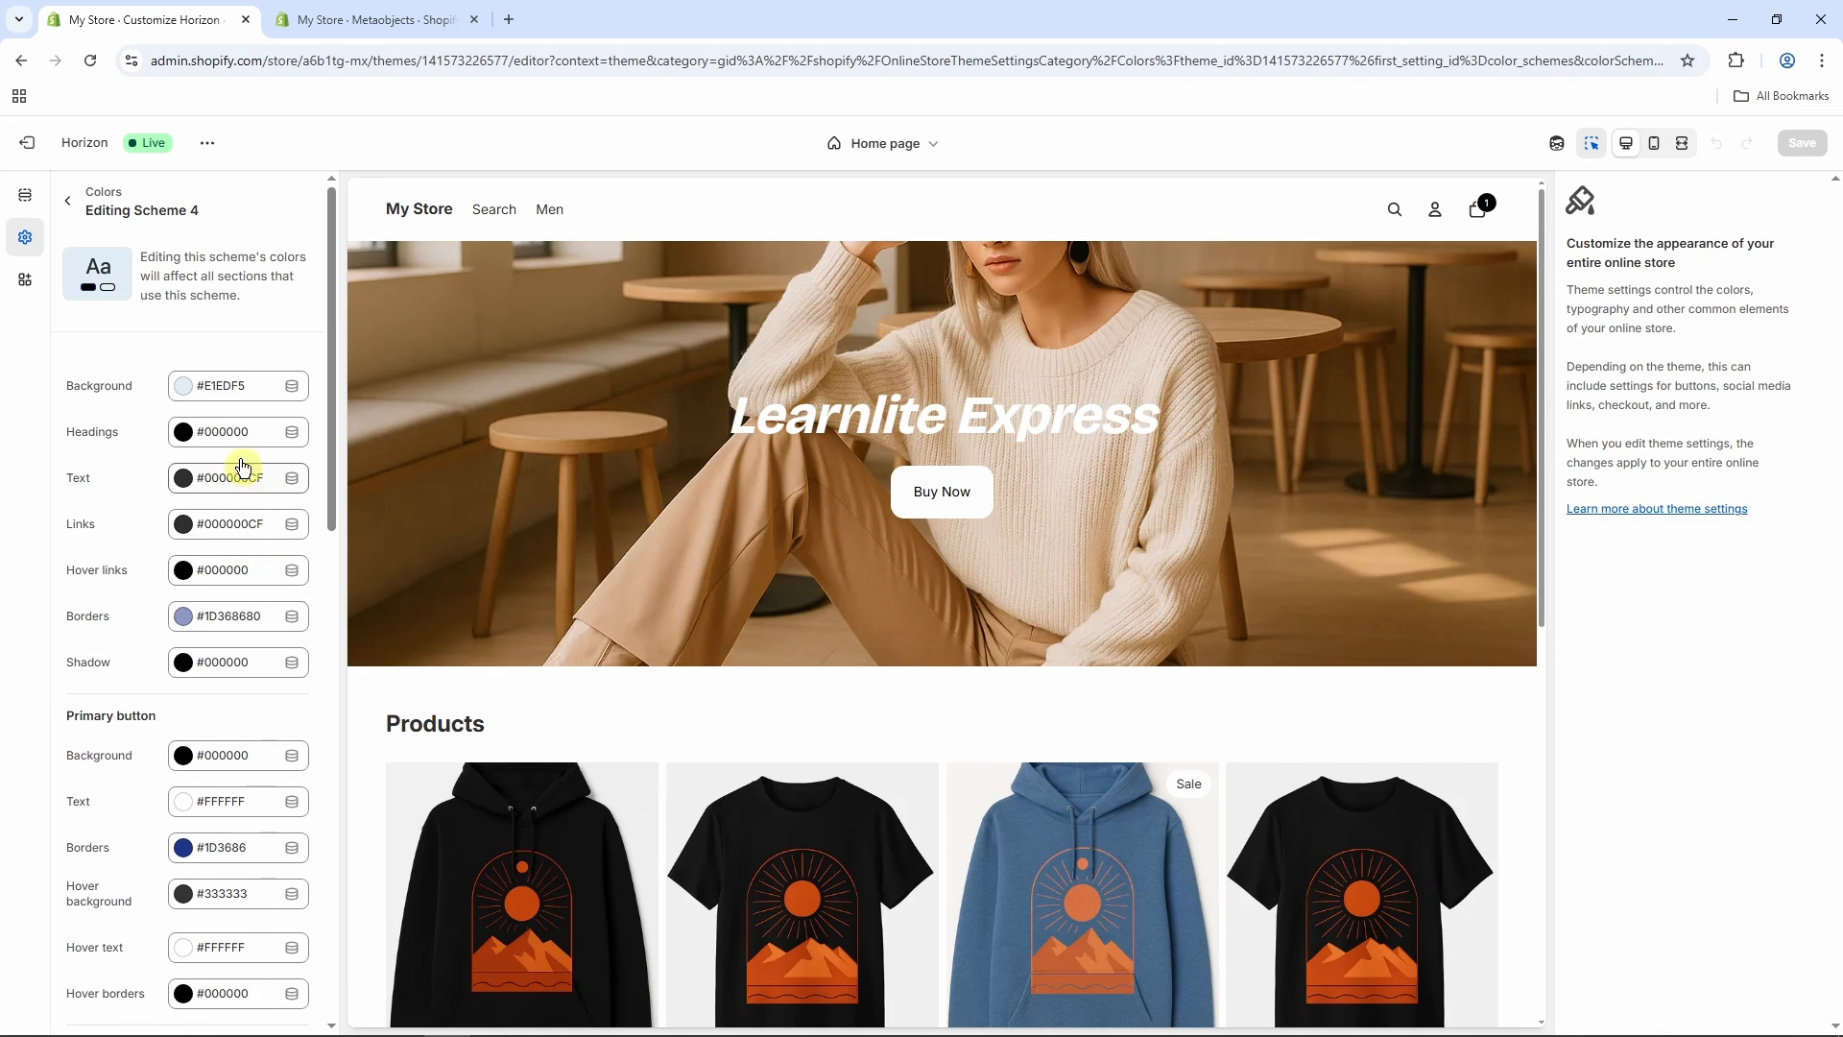
pyautogui.click(68, 201)
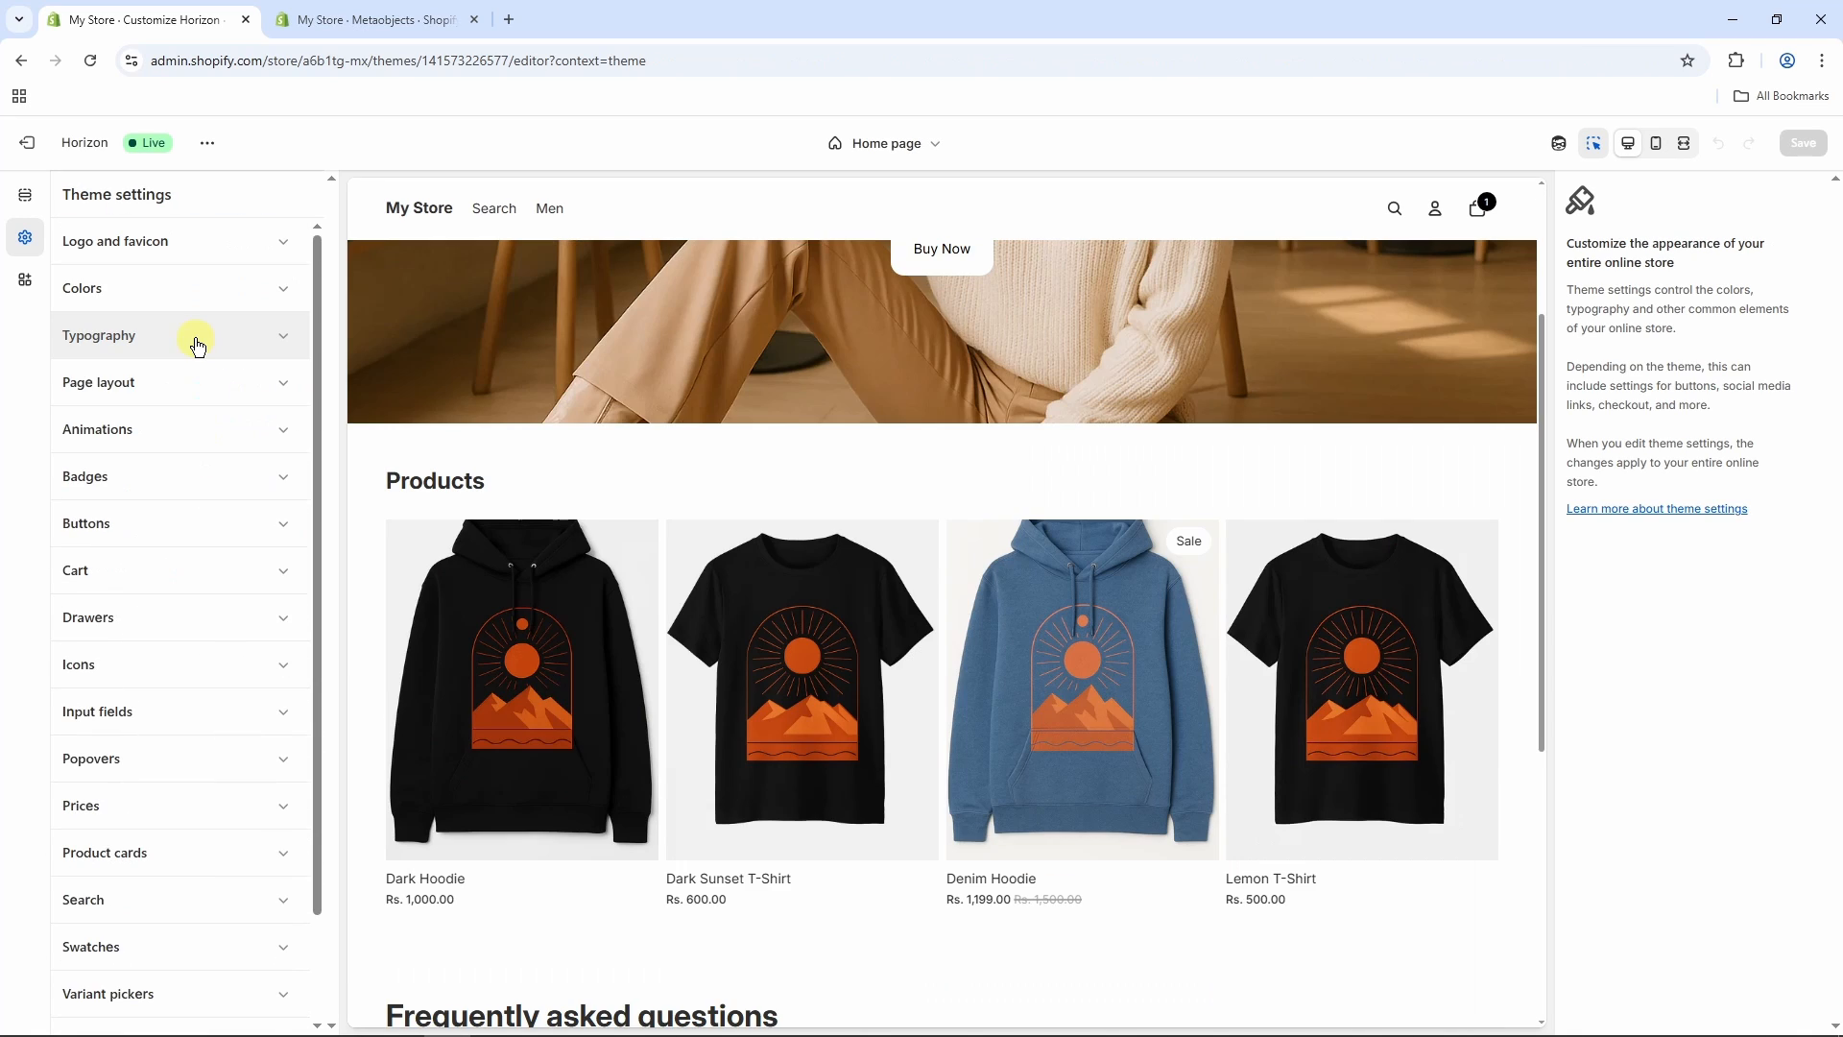
# - Set the theme's body font to Abril Fatface in the typography settings
pyautogui.click(198, 344)
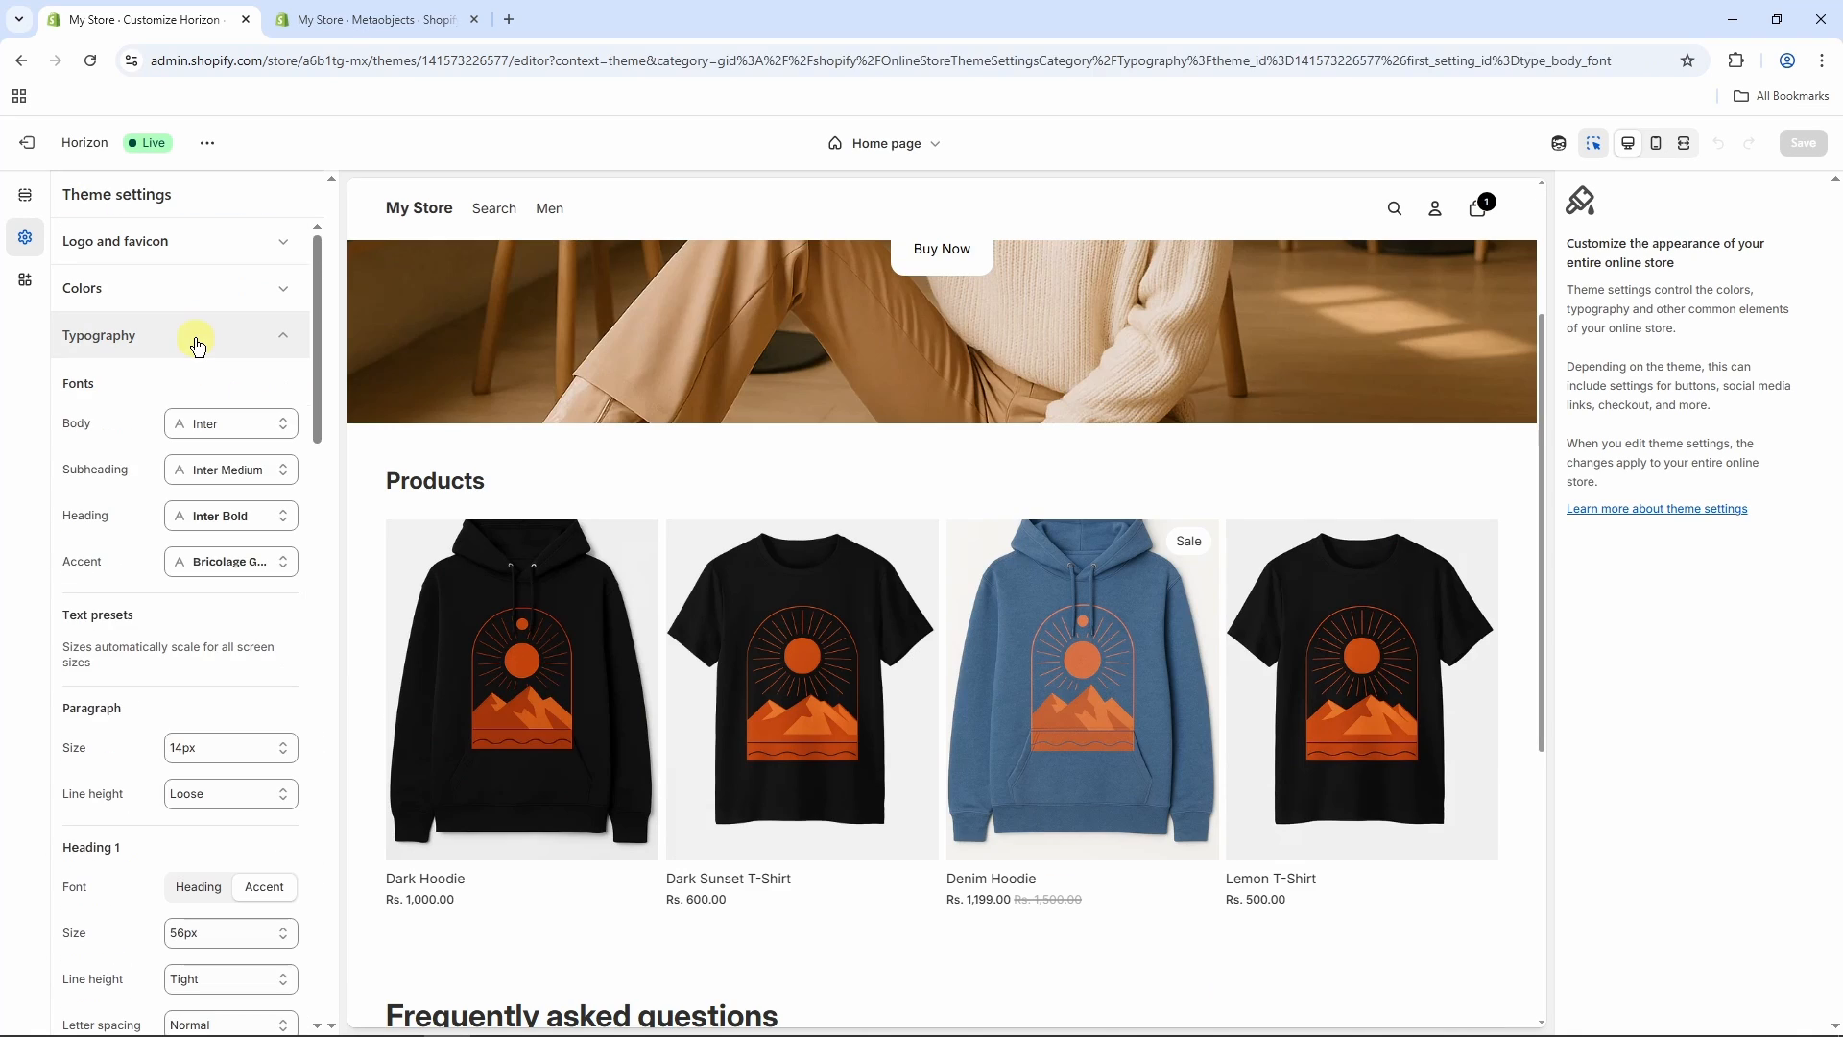
pyautogui.click(228, 428)
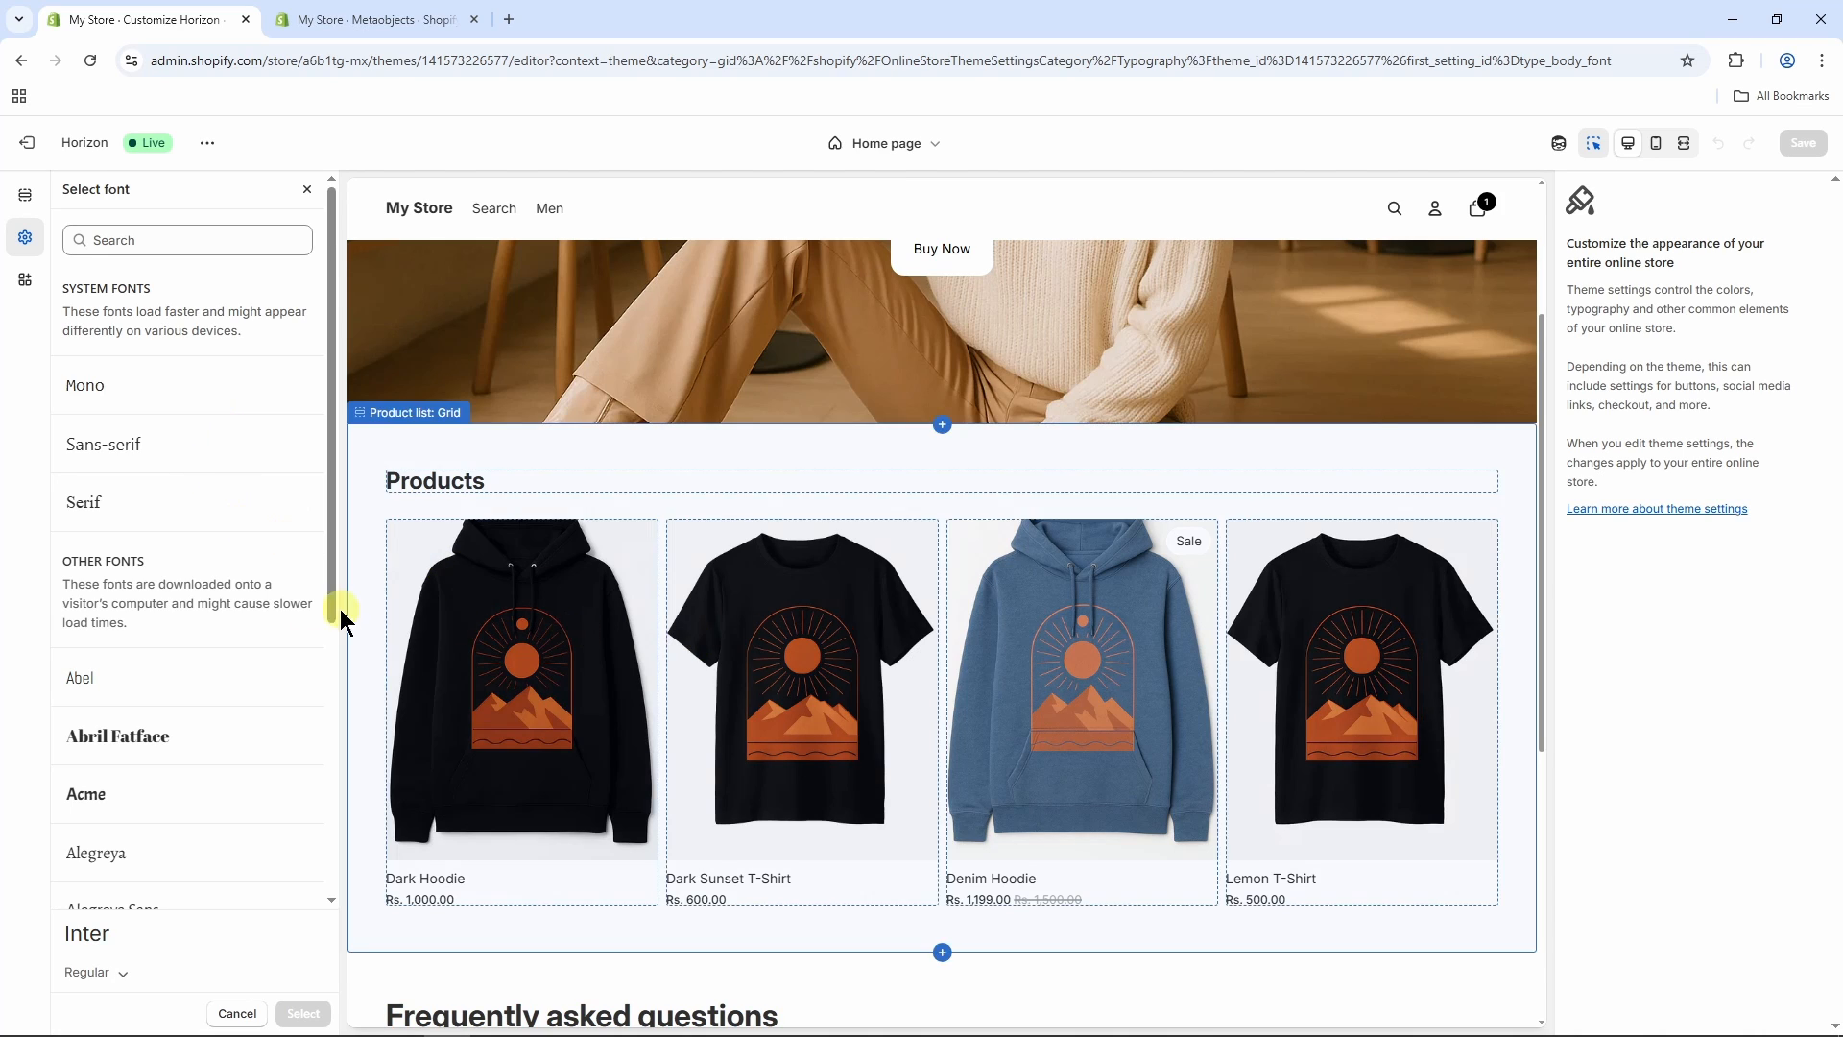
pyautogui.scroll(-3, 178, 600)
pyautogui.click(126, 487)
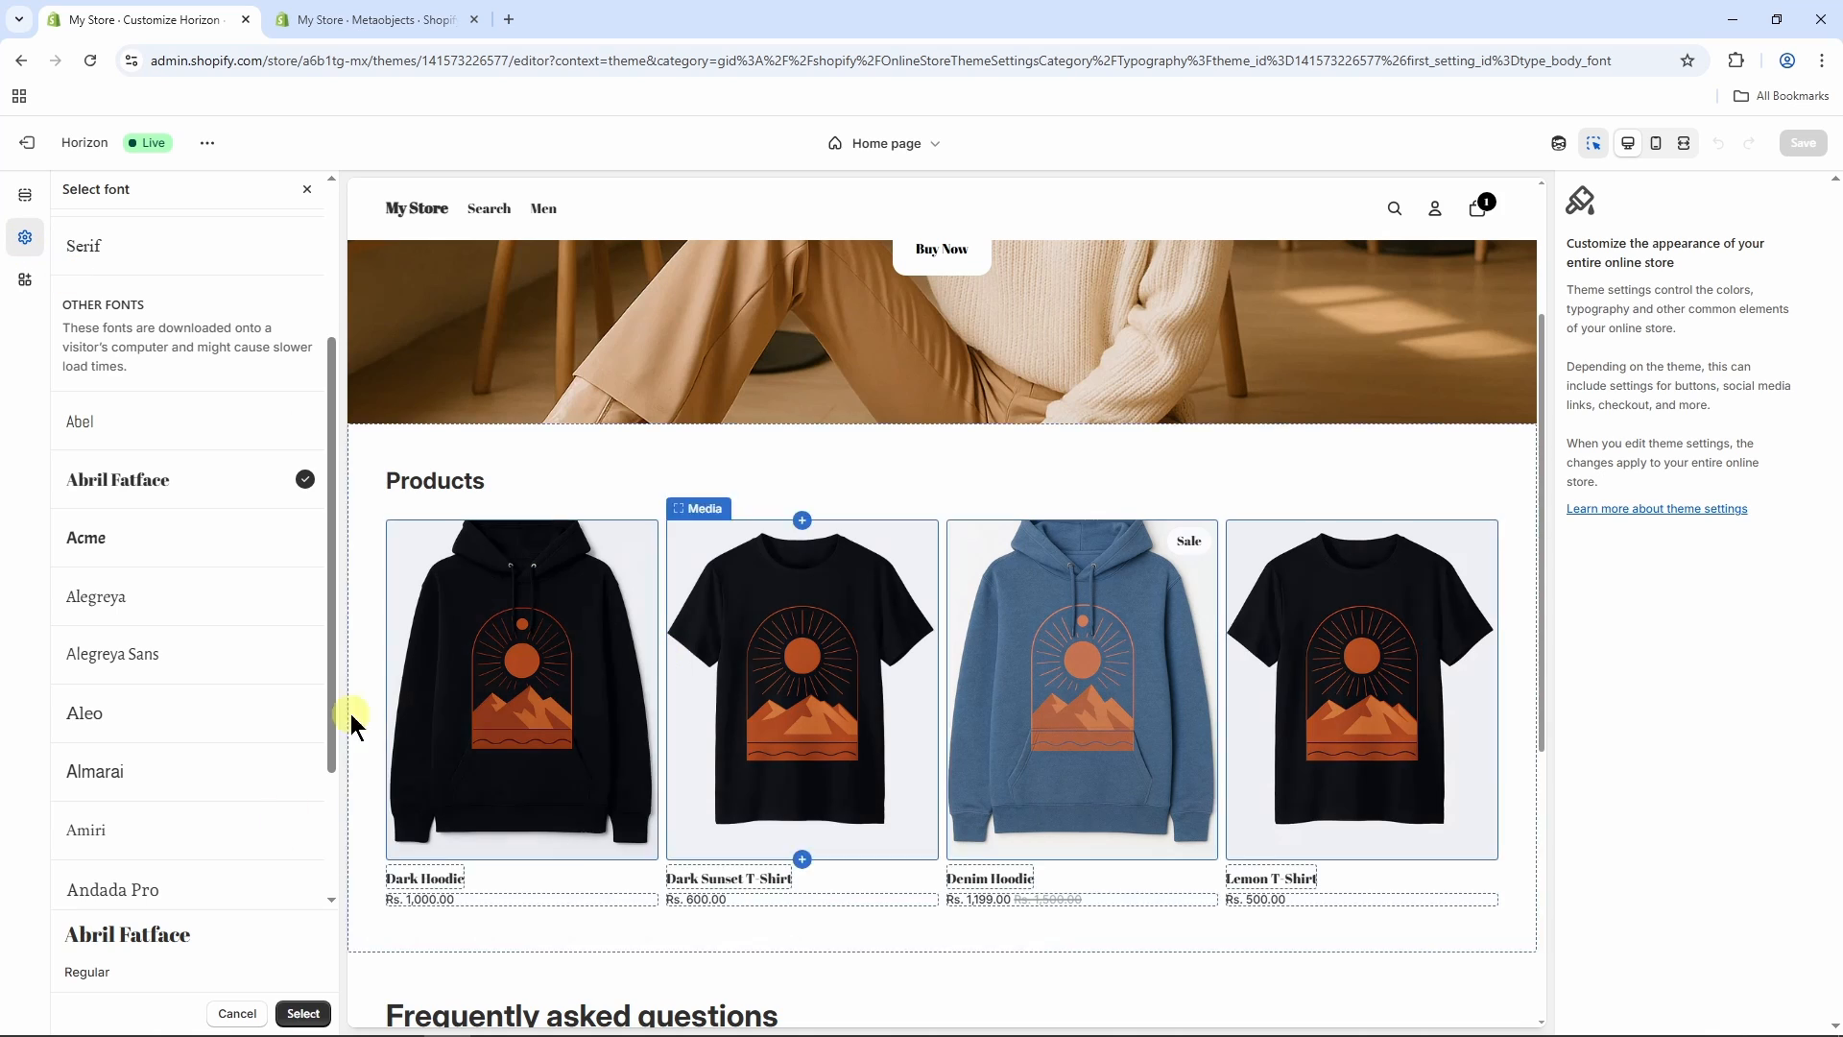
pyautogui.click(303, 1014)
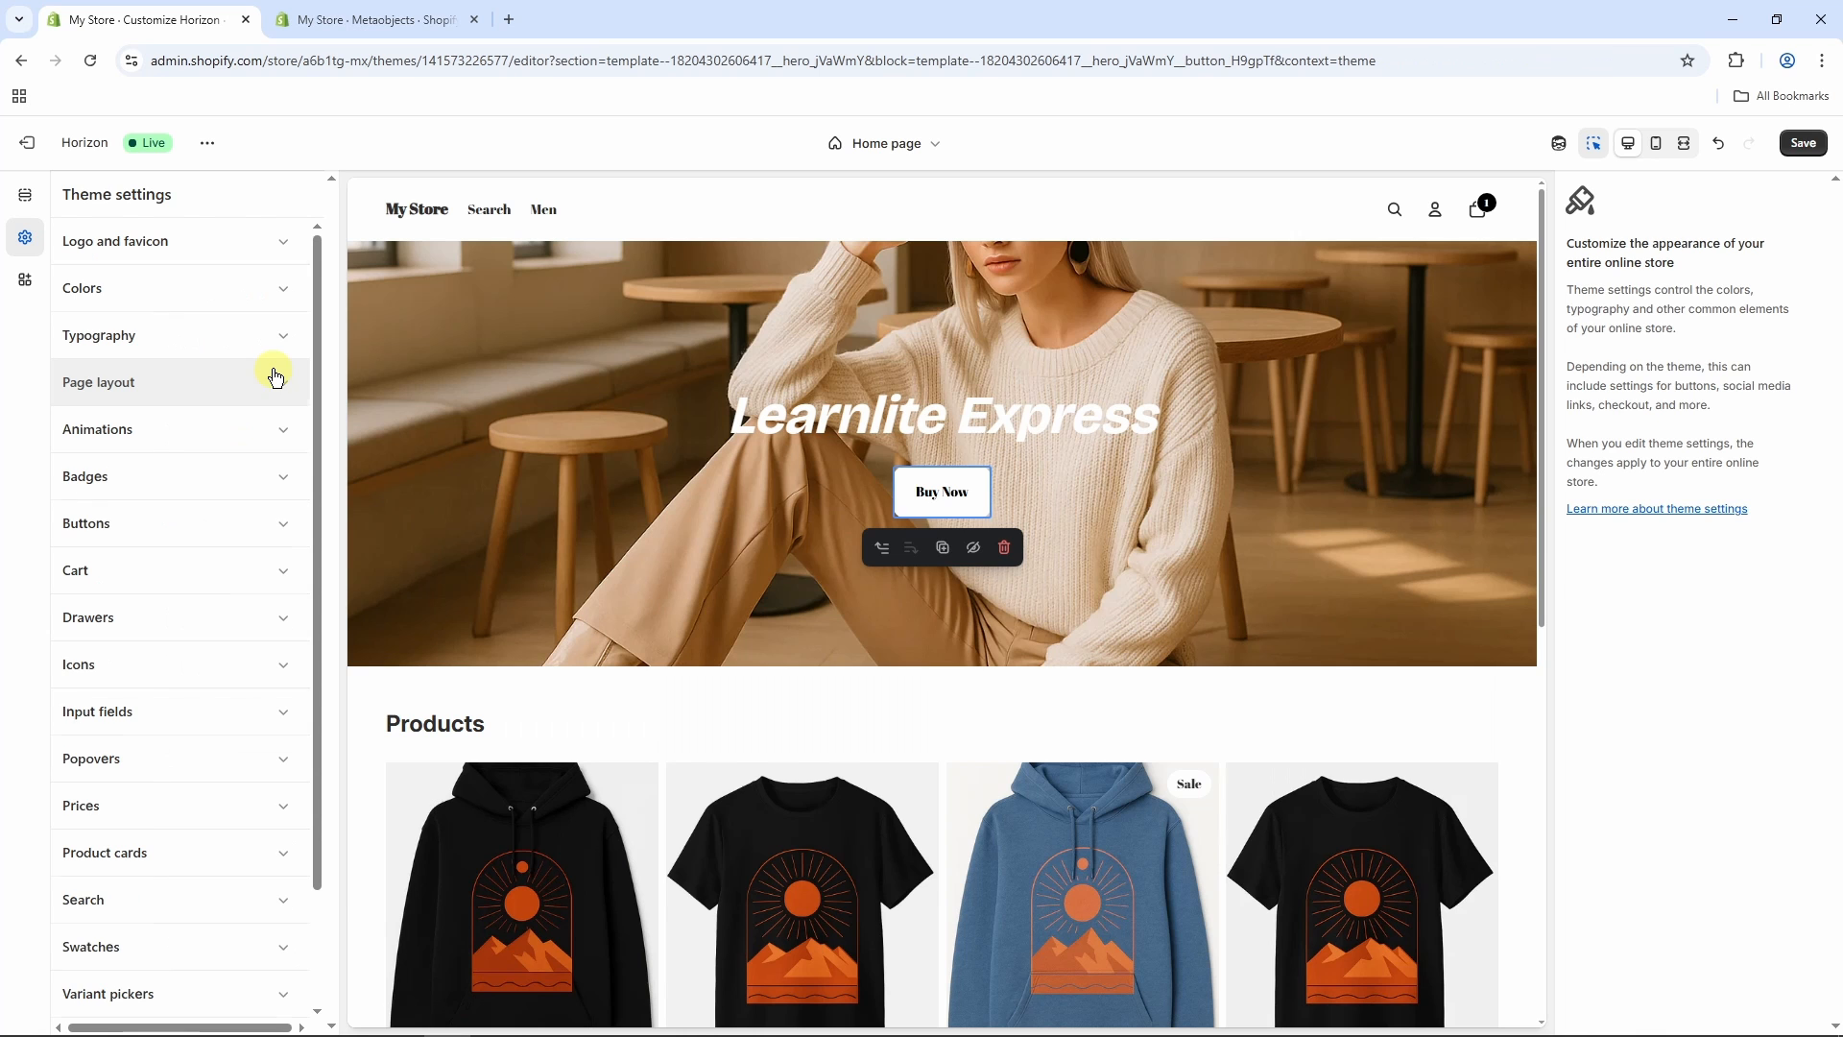
# - Examine the theme's page layout and animation settings and look over the remaining theme setting categories
pyautogui.click(226, 384)
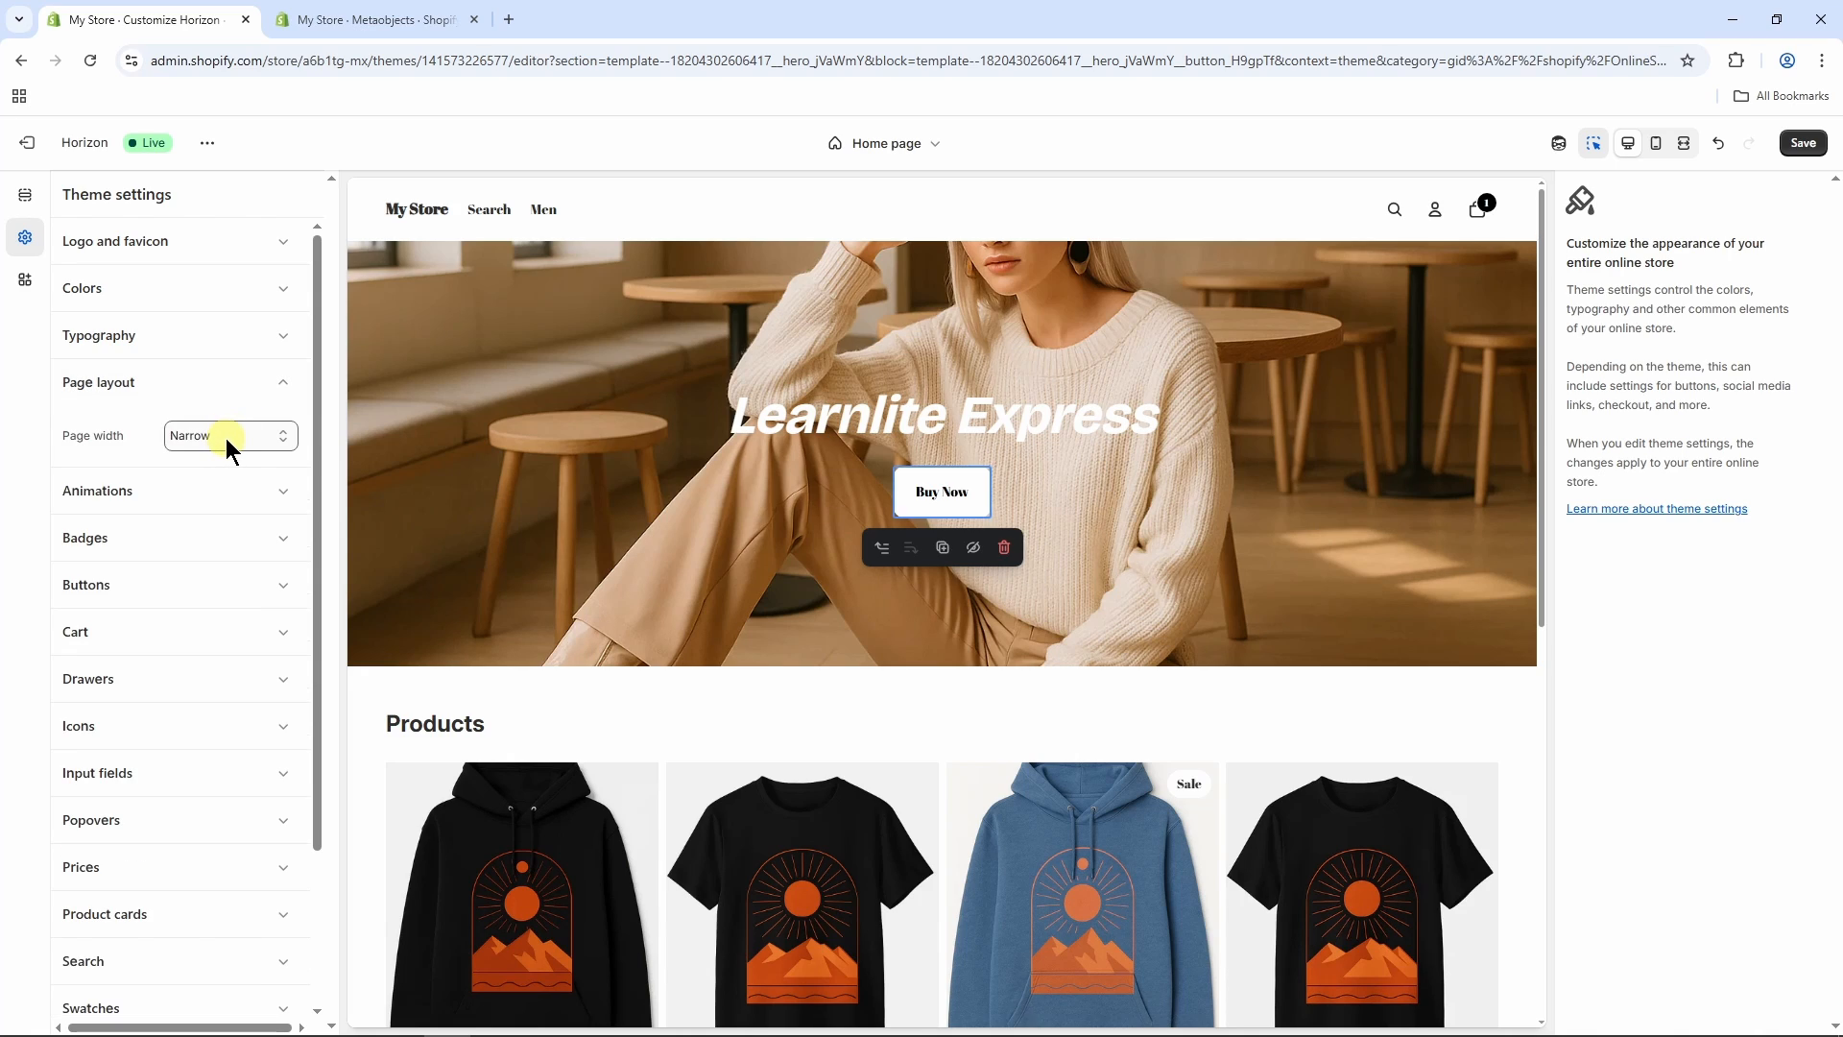
pyautogui.click(226, 490)
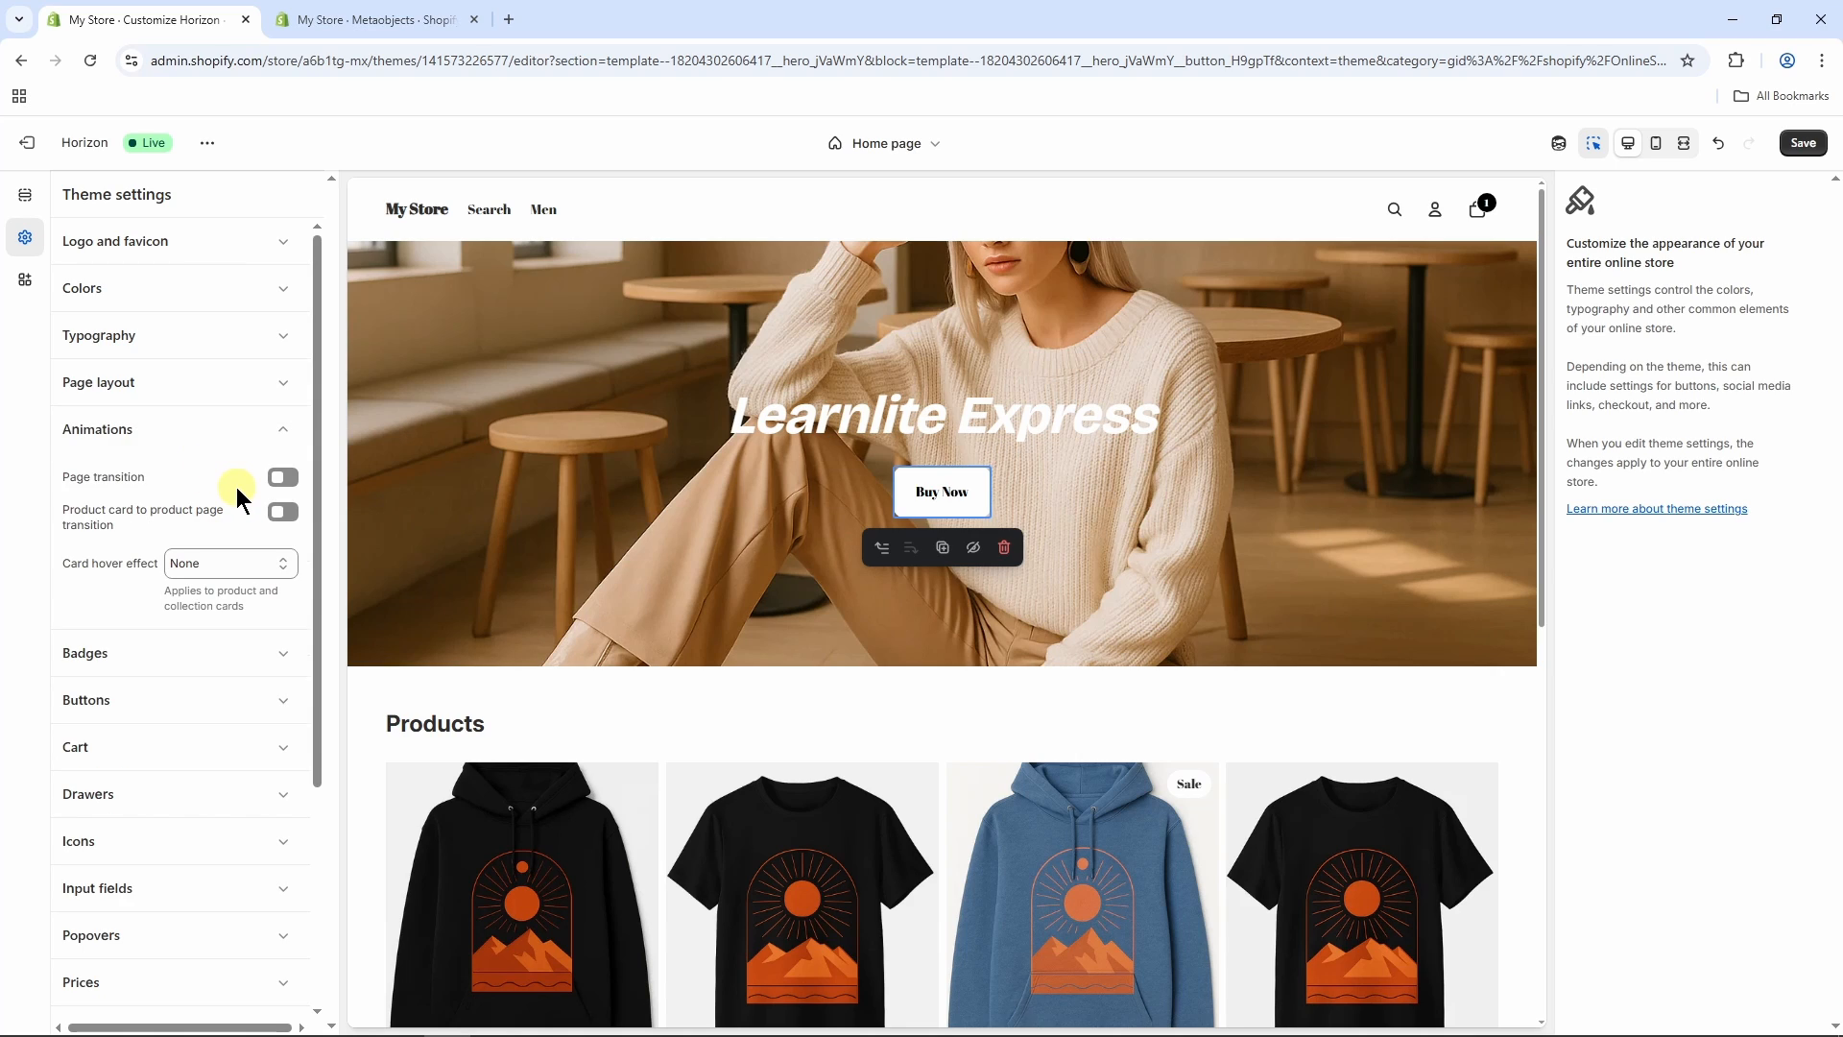
pyautogui.click(282, 479)
pyautogui.scroll(-3, 279, 485)
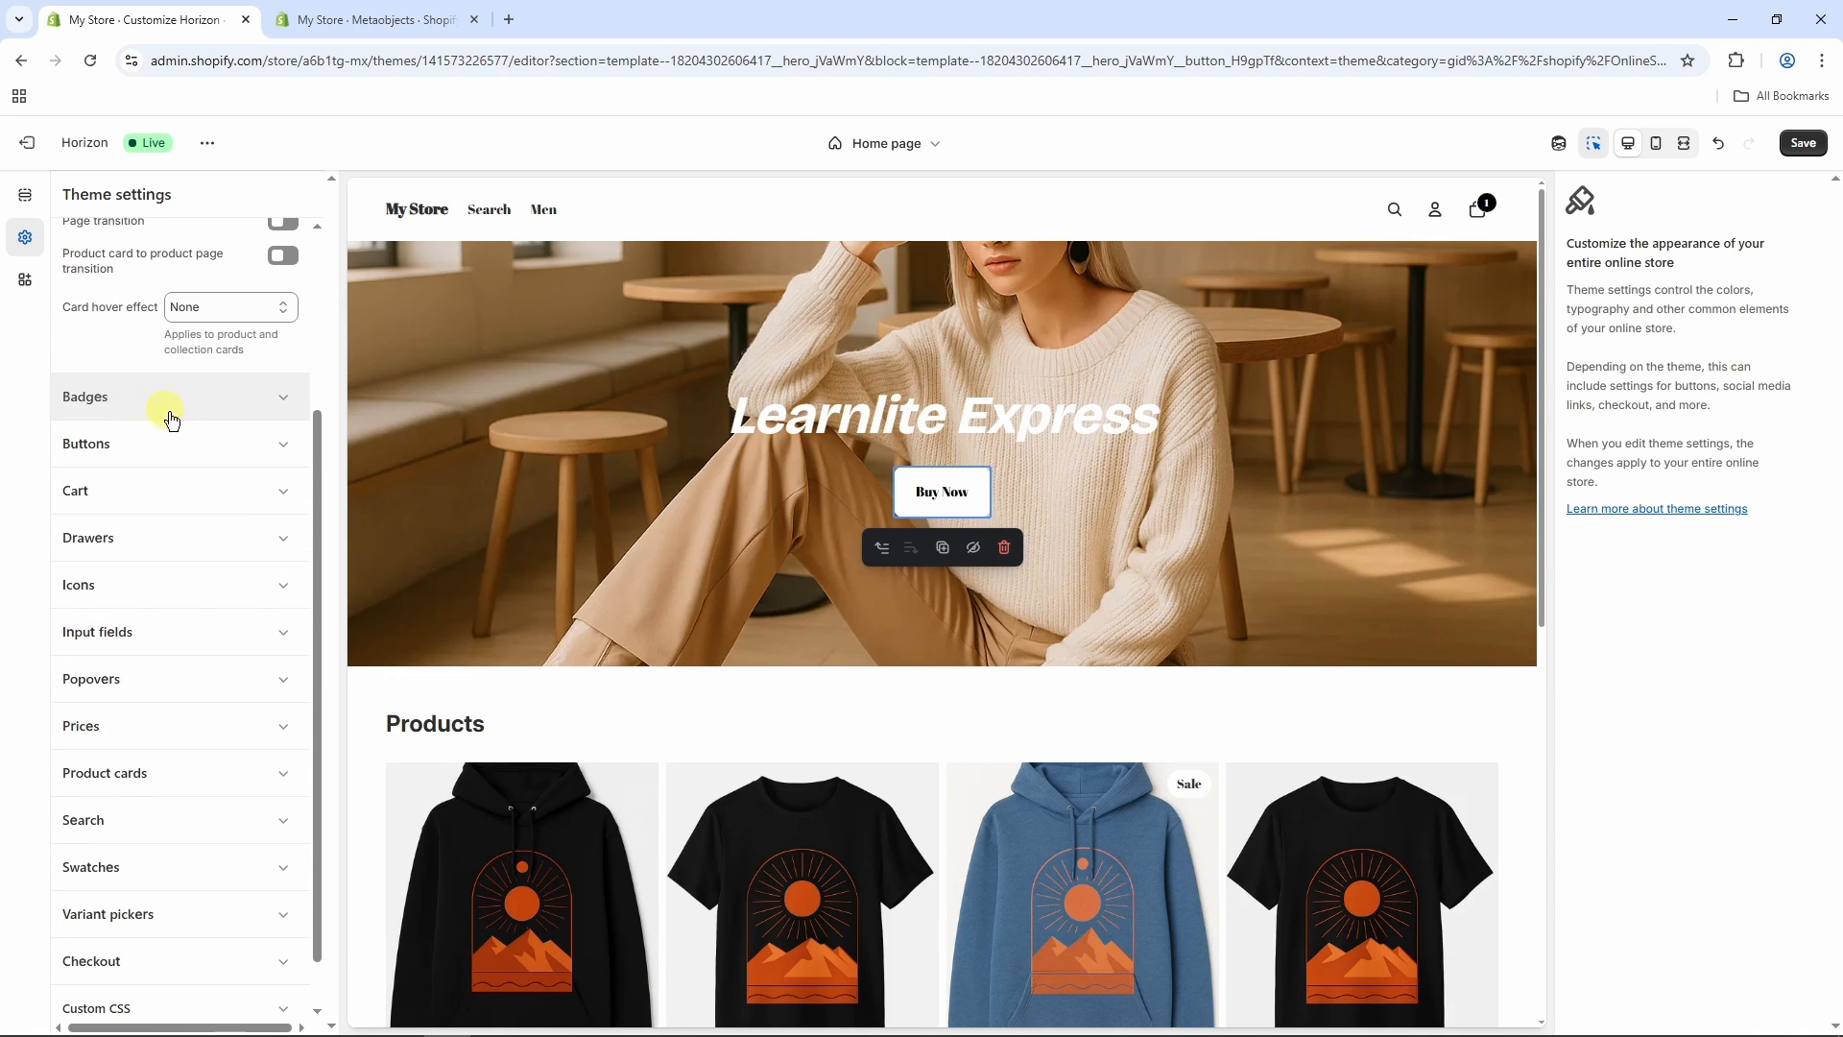
pyautogui.scroll(-1, 273, 691)
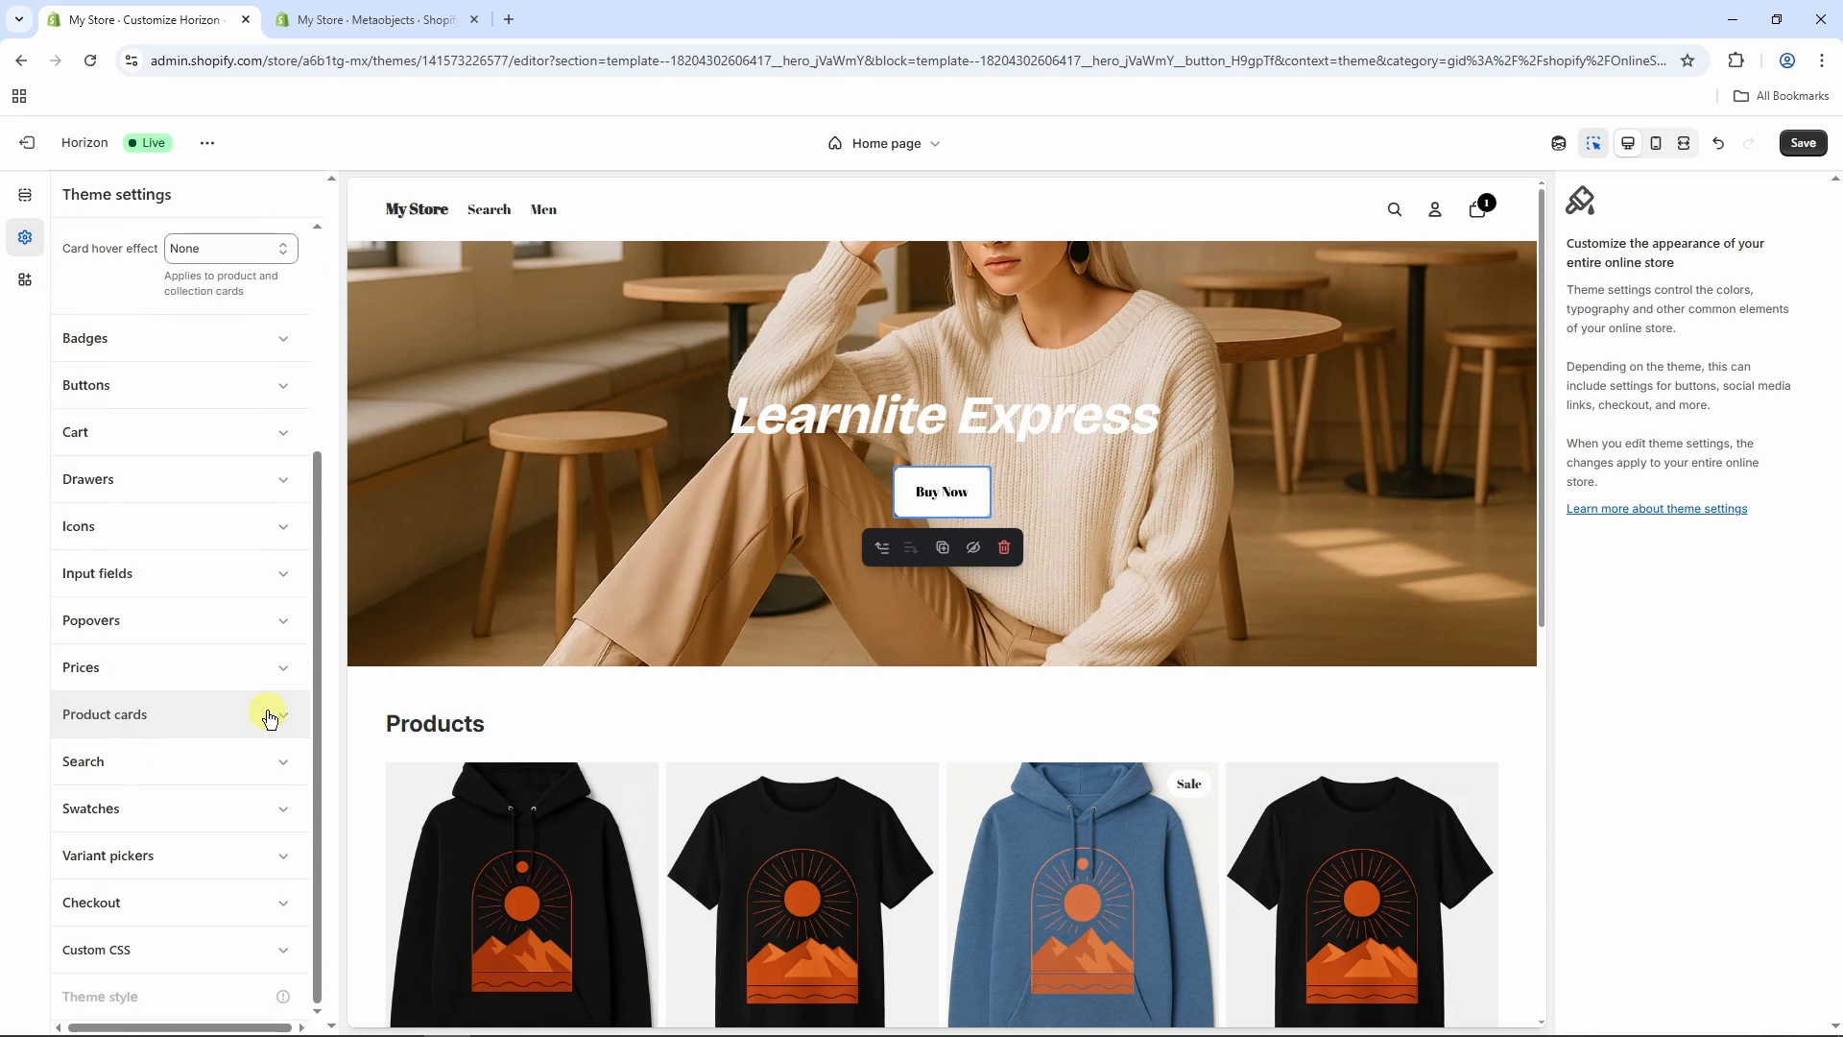
pyautogui.scroll(4, 266, 720)
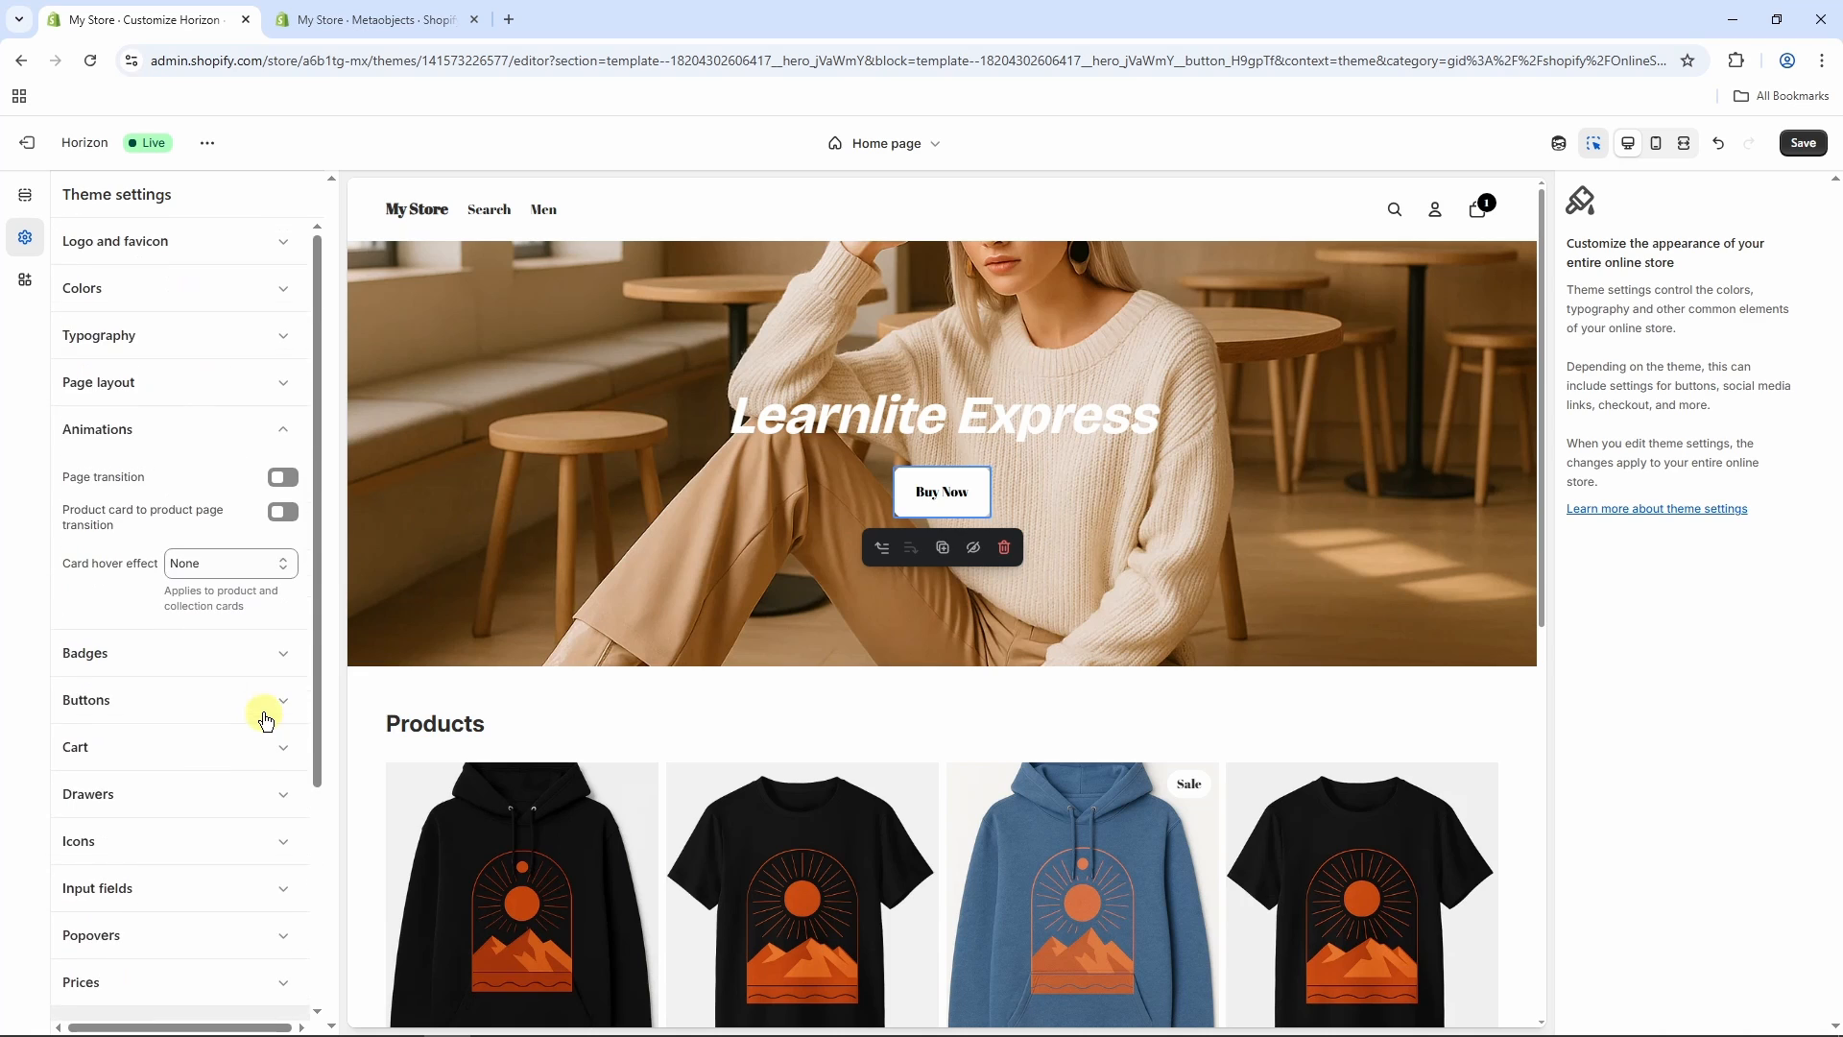
# - Select the Hero section and look over the list of page templates that can be customized, staying on the home page
pyautogui.click(1011, 514)
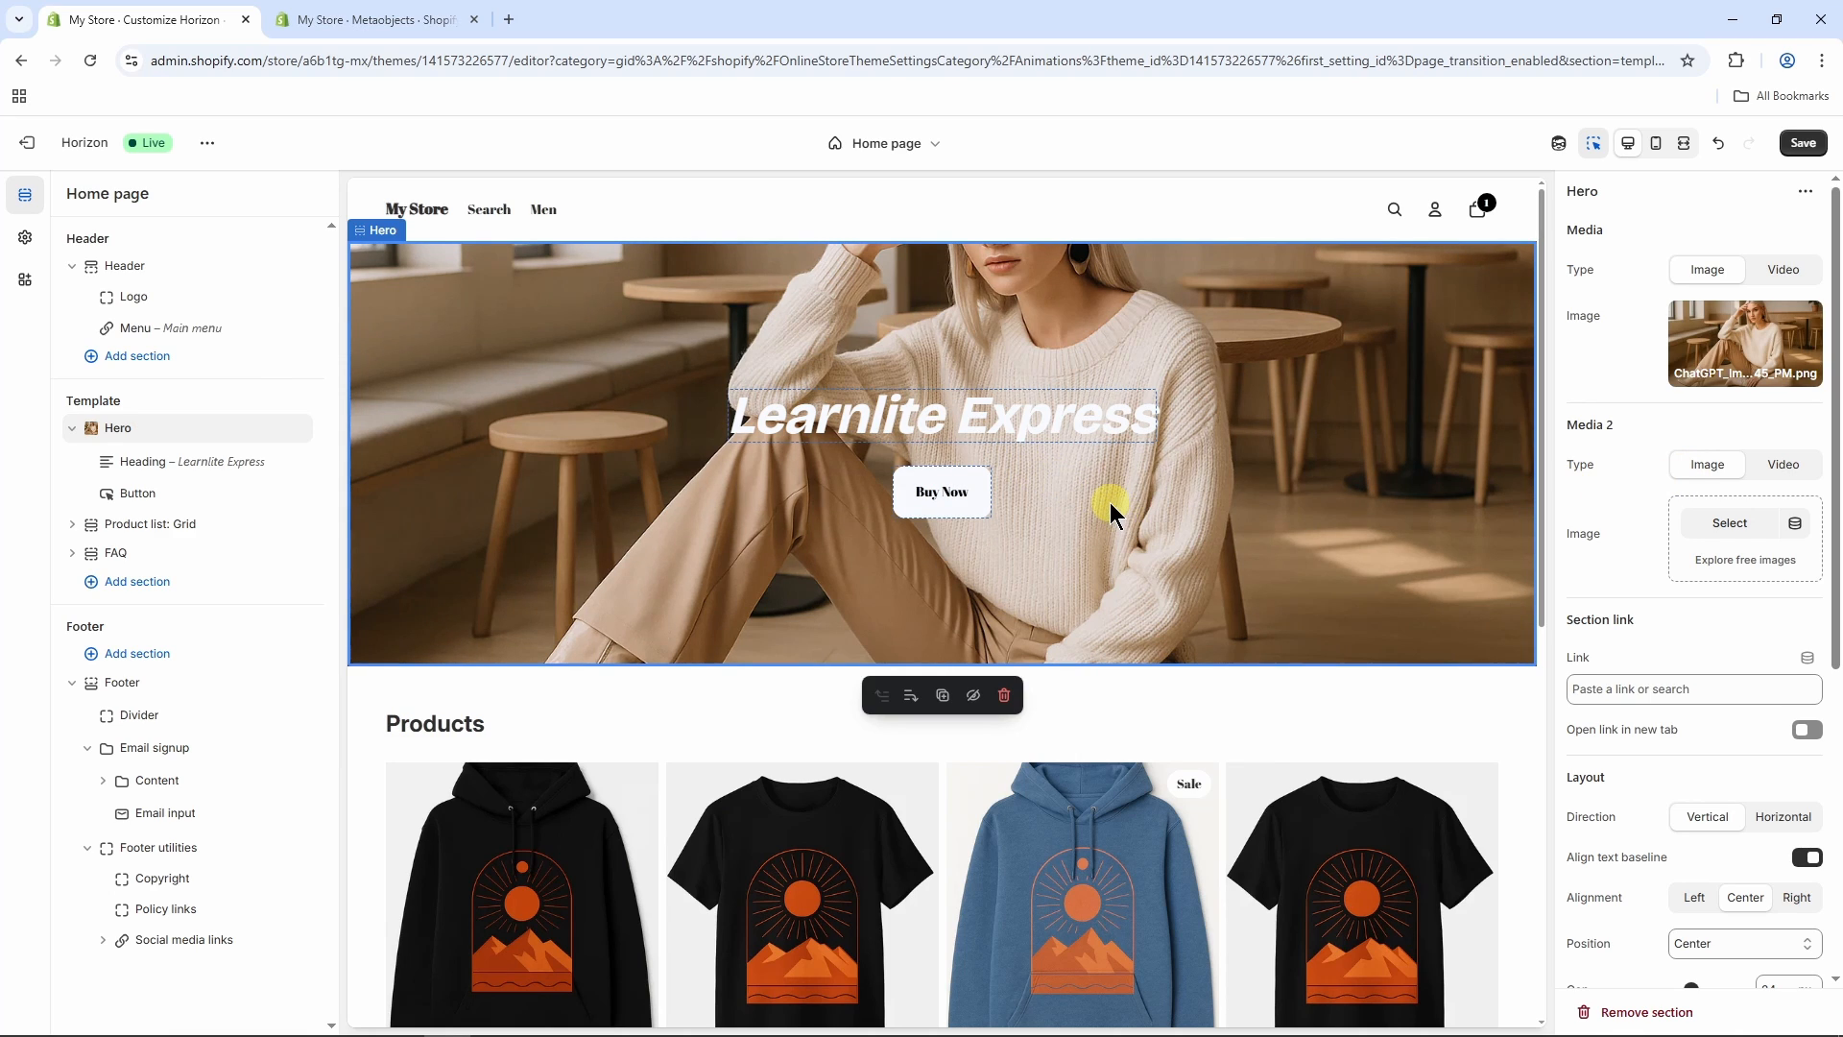
pyautogui.click(917, 154)
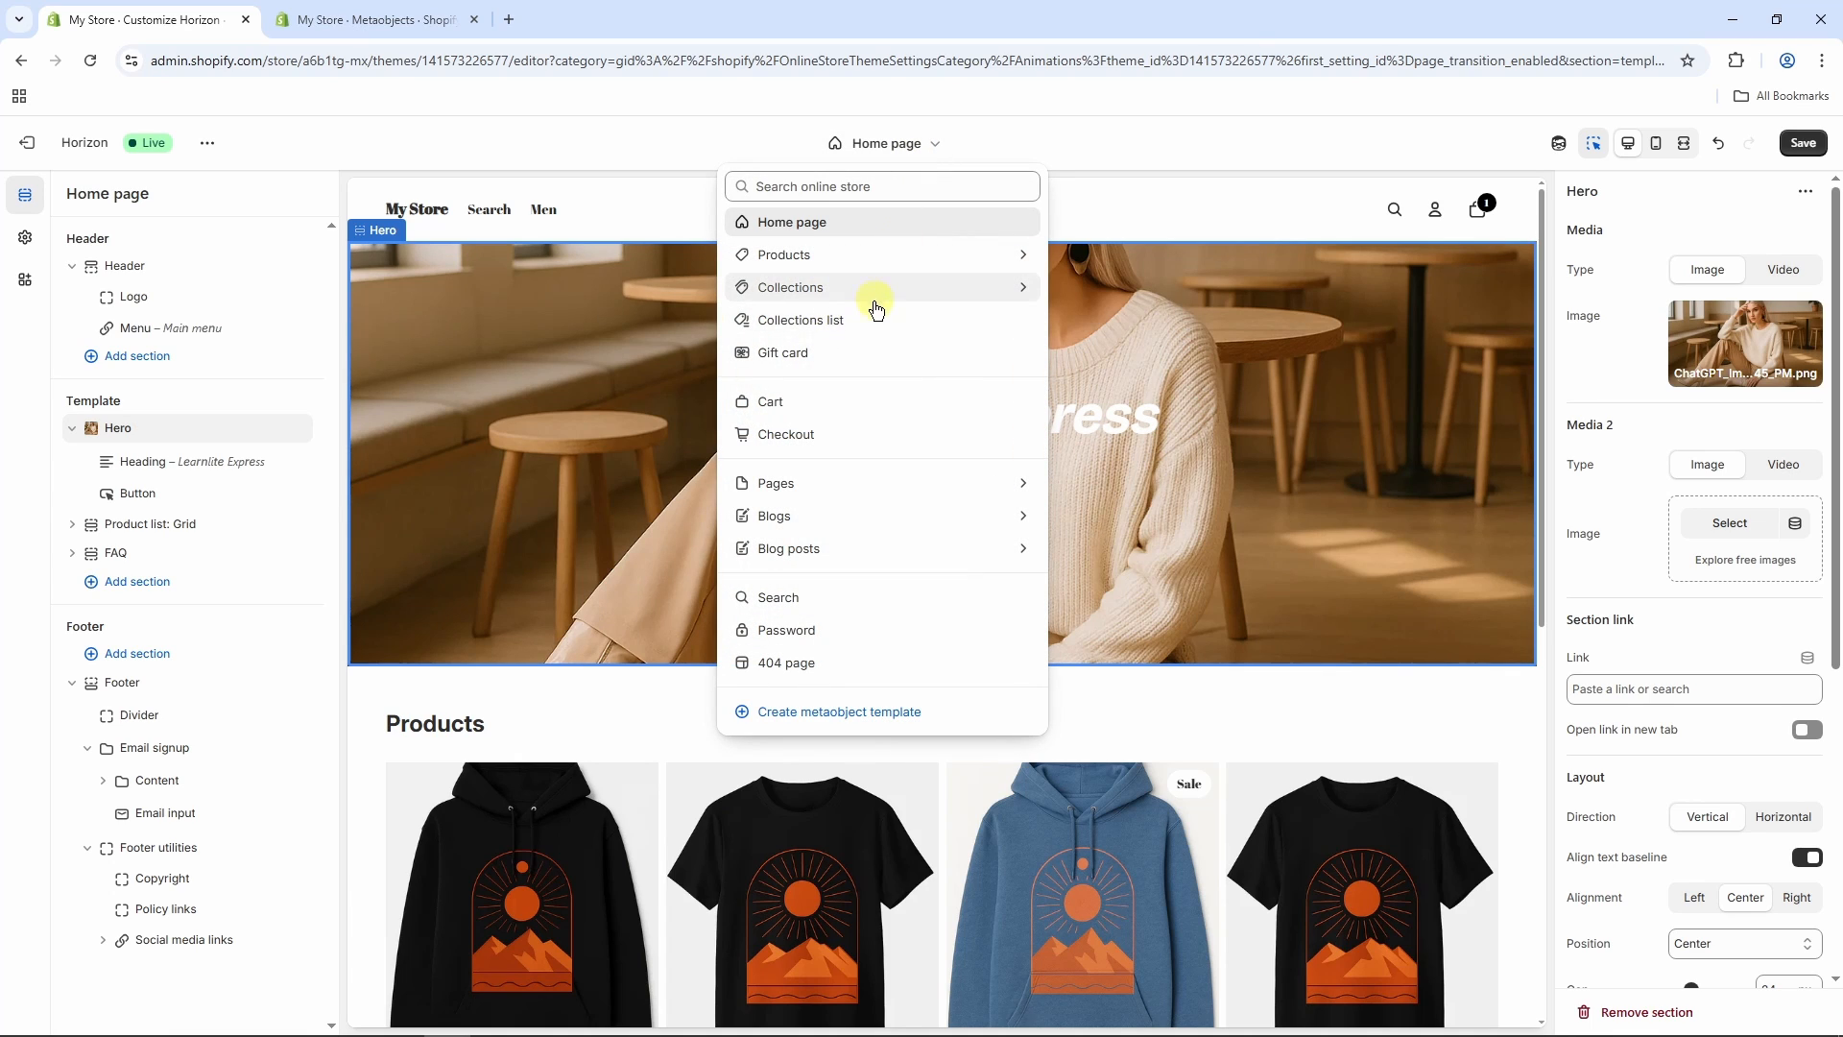
pyautogui.click(914, 152)
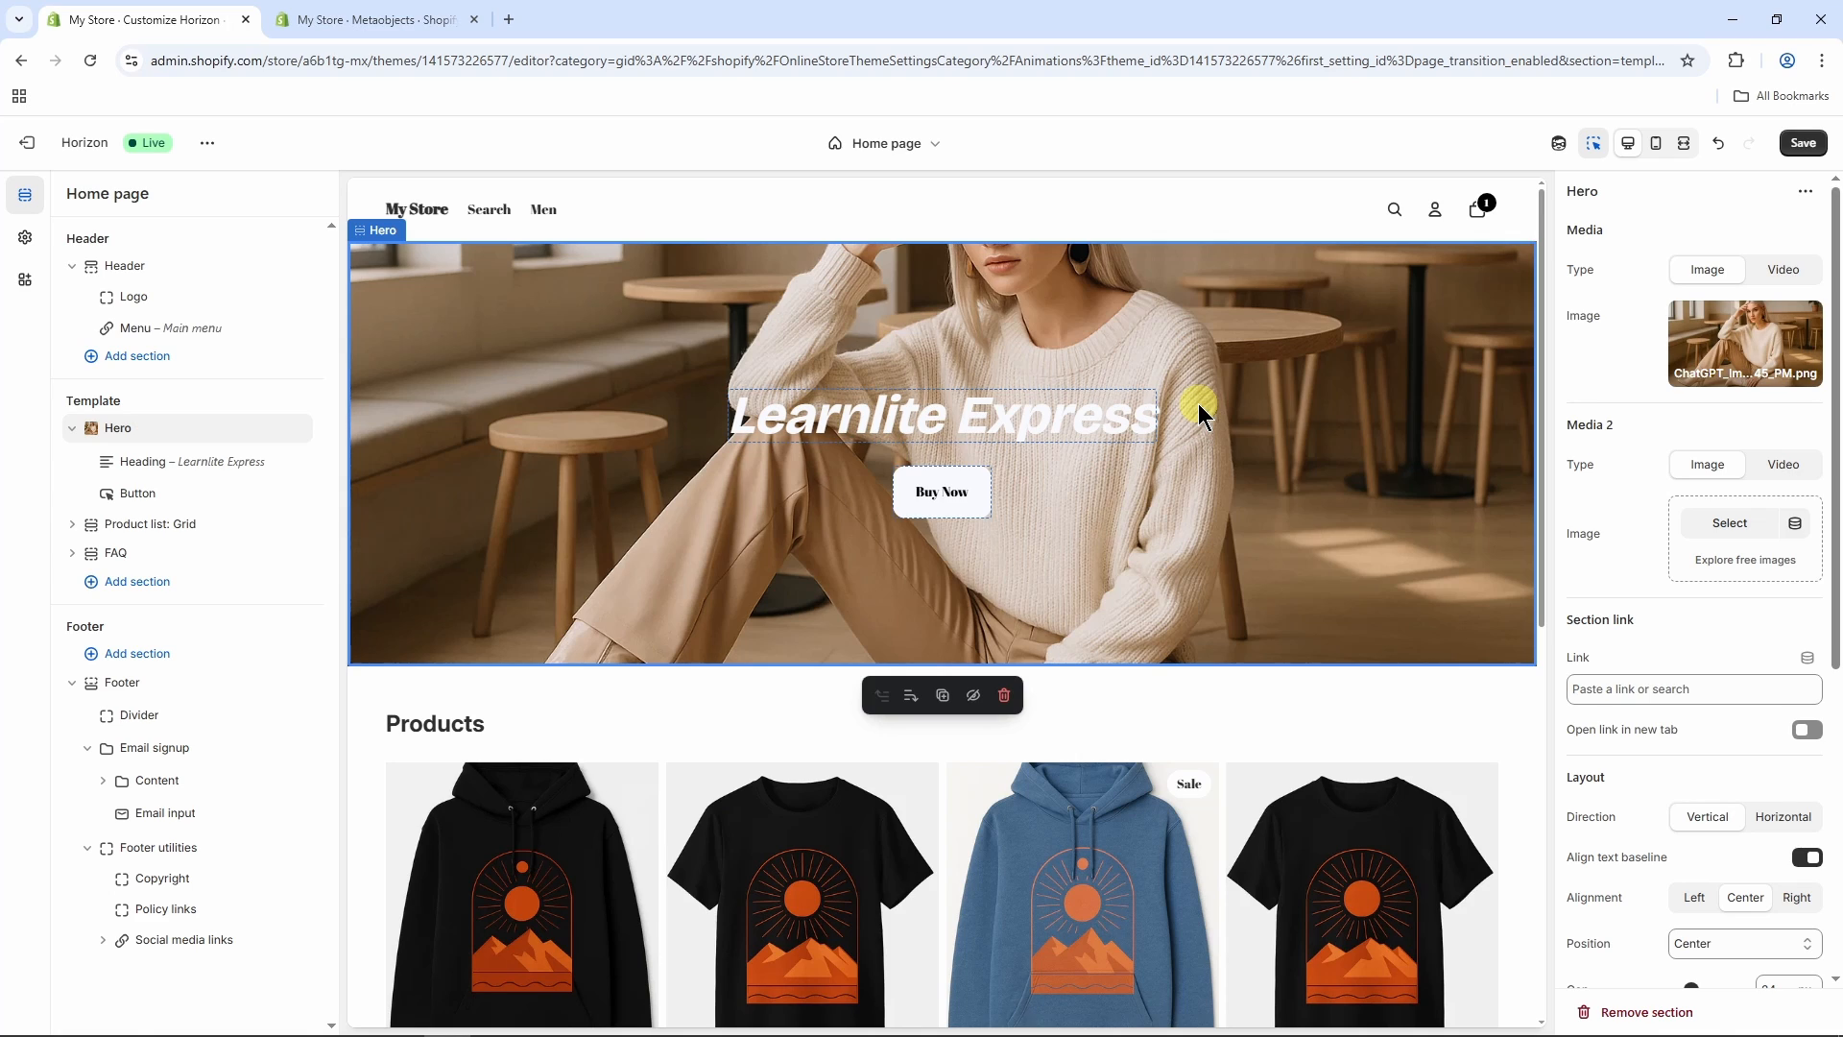
# - Check the whole home page in the mobile preview and switch back to the desktop preview
pyautogui.click(1658, 145)
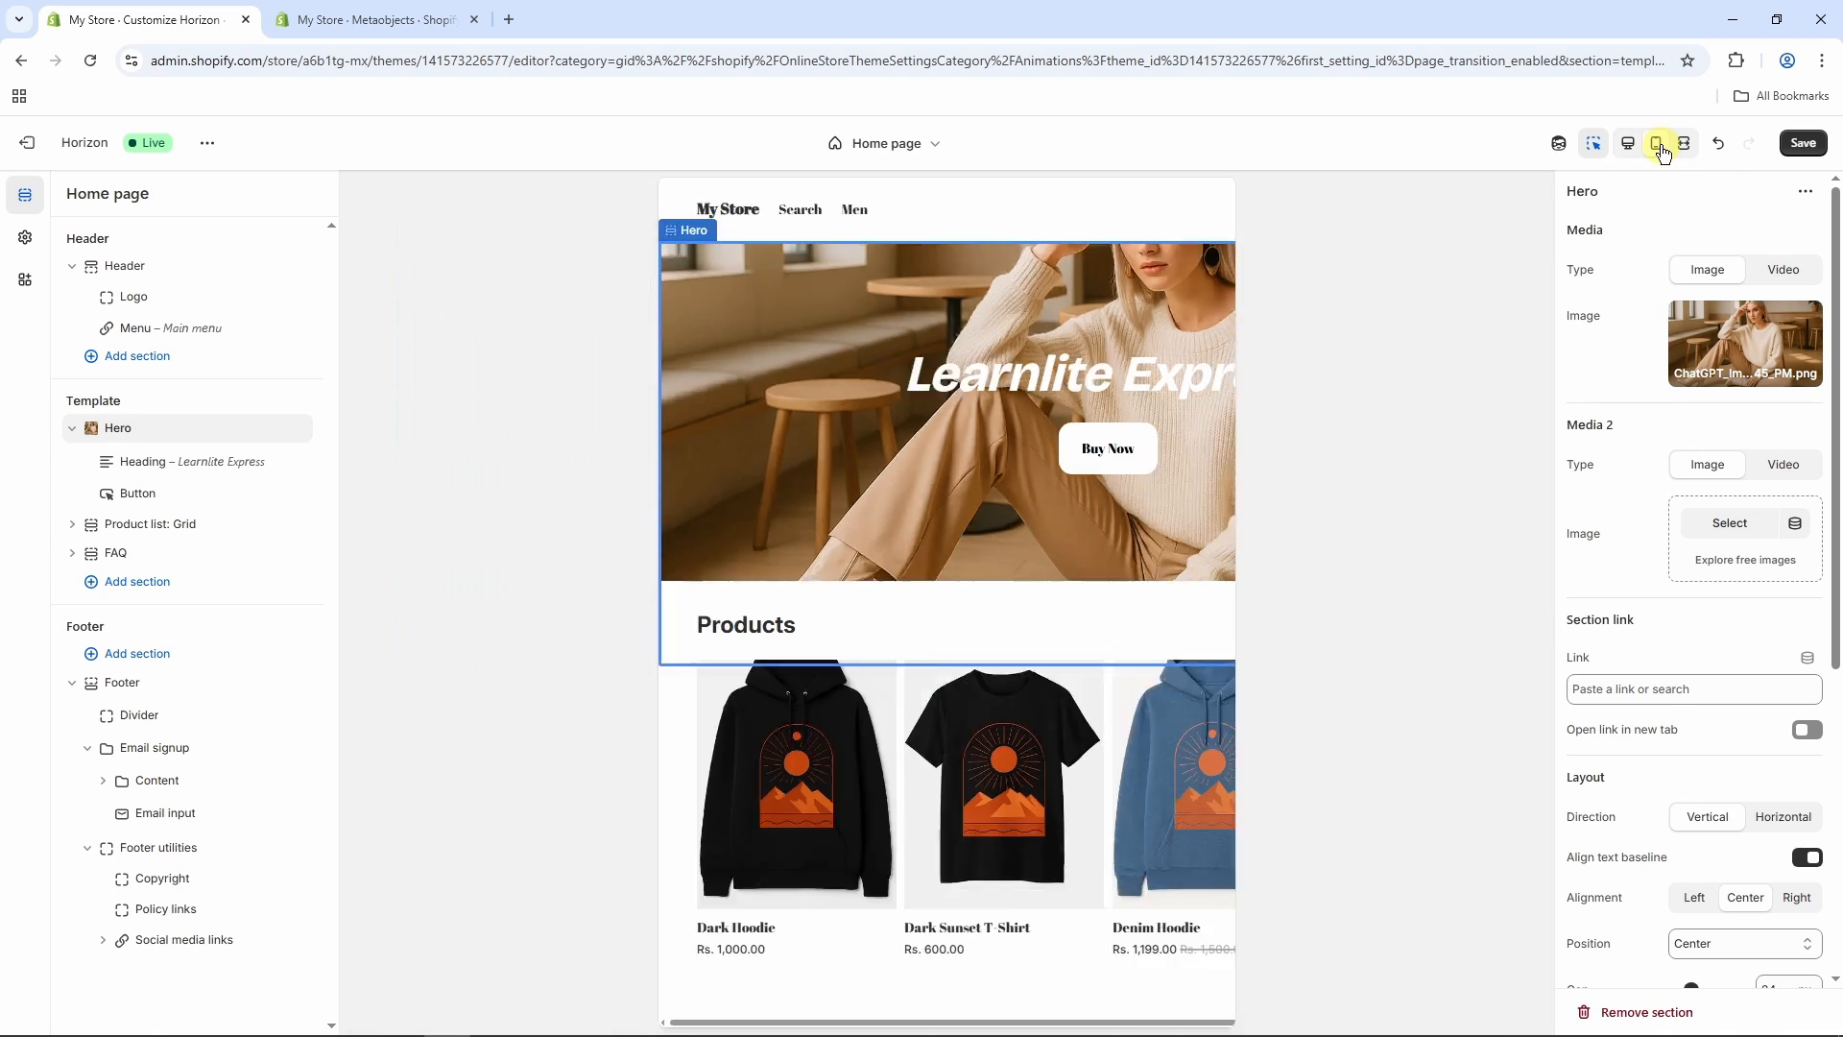
pyautogui.scroll(-10, 1073, 426)
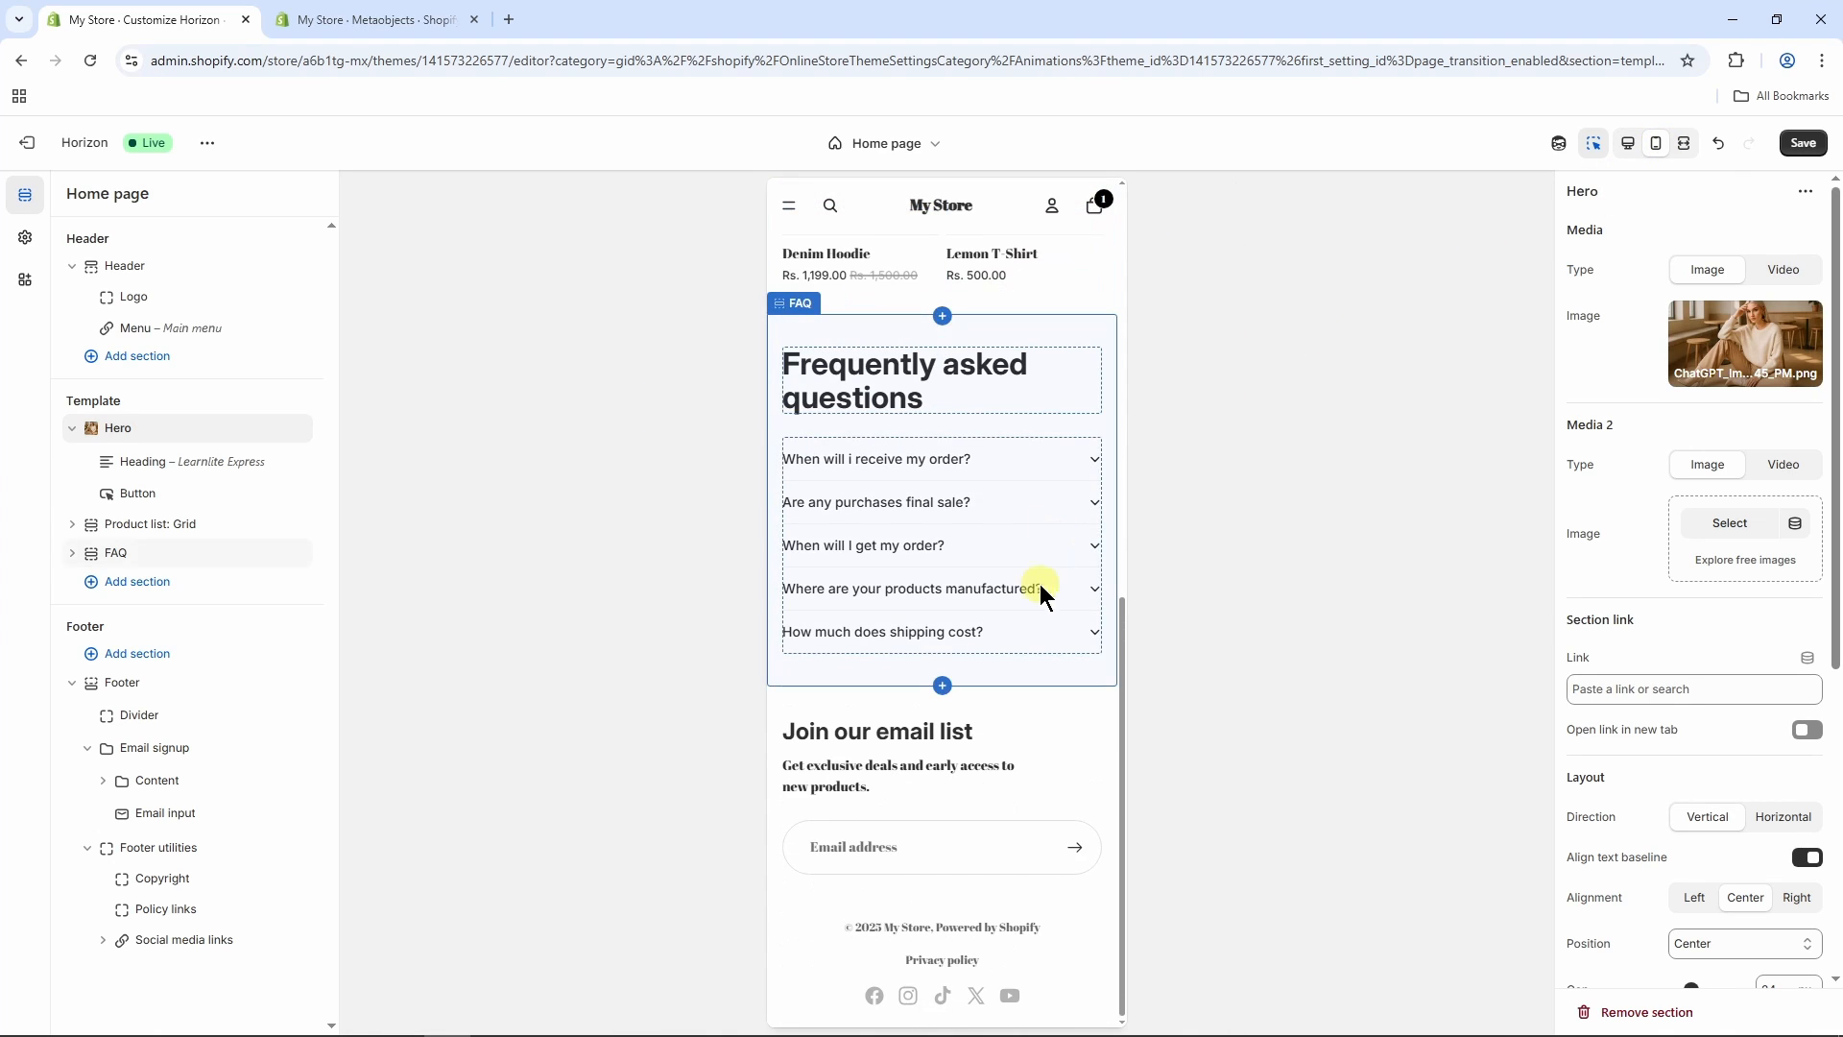
pyautogui.scroll(10, 1035, 608)
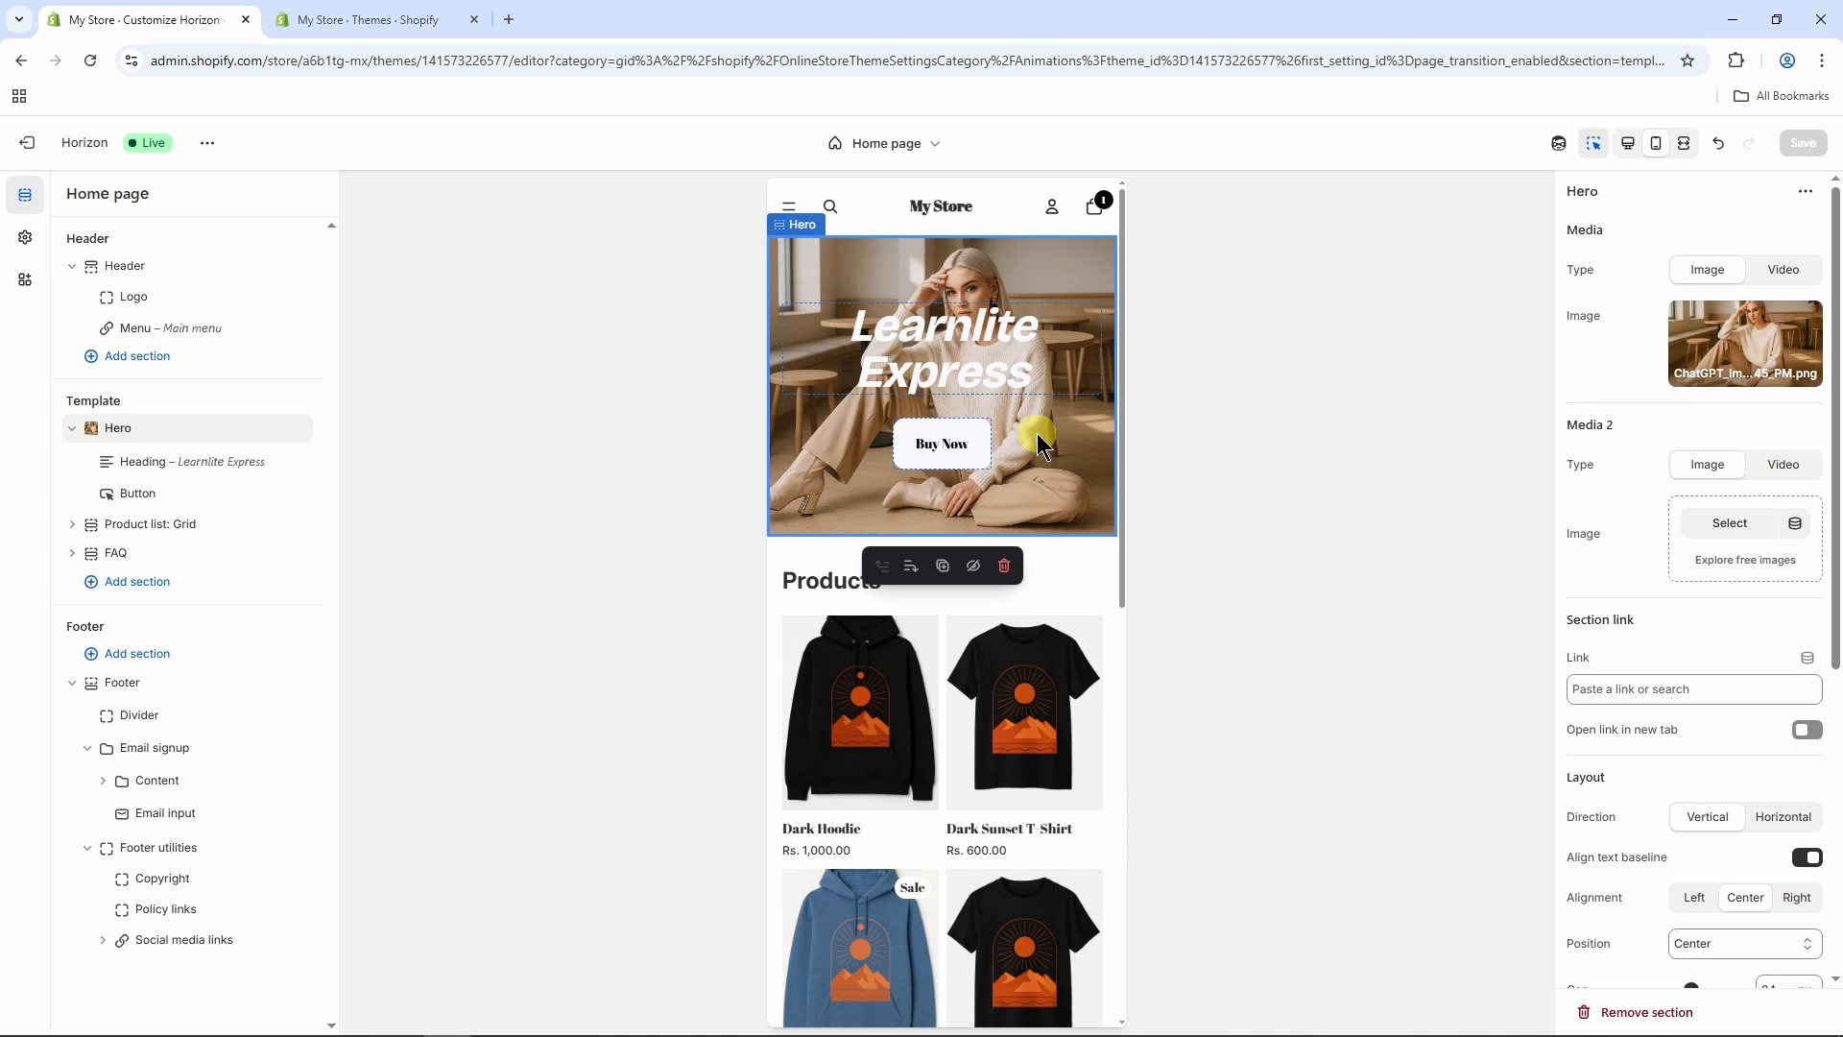
pyautogui.scroll(-10, 1037, 434)
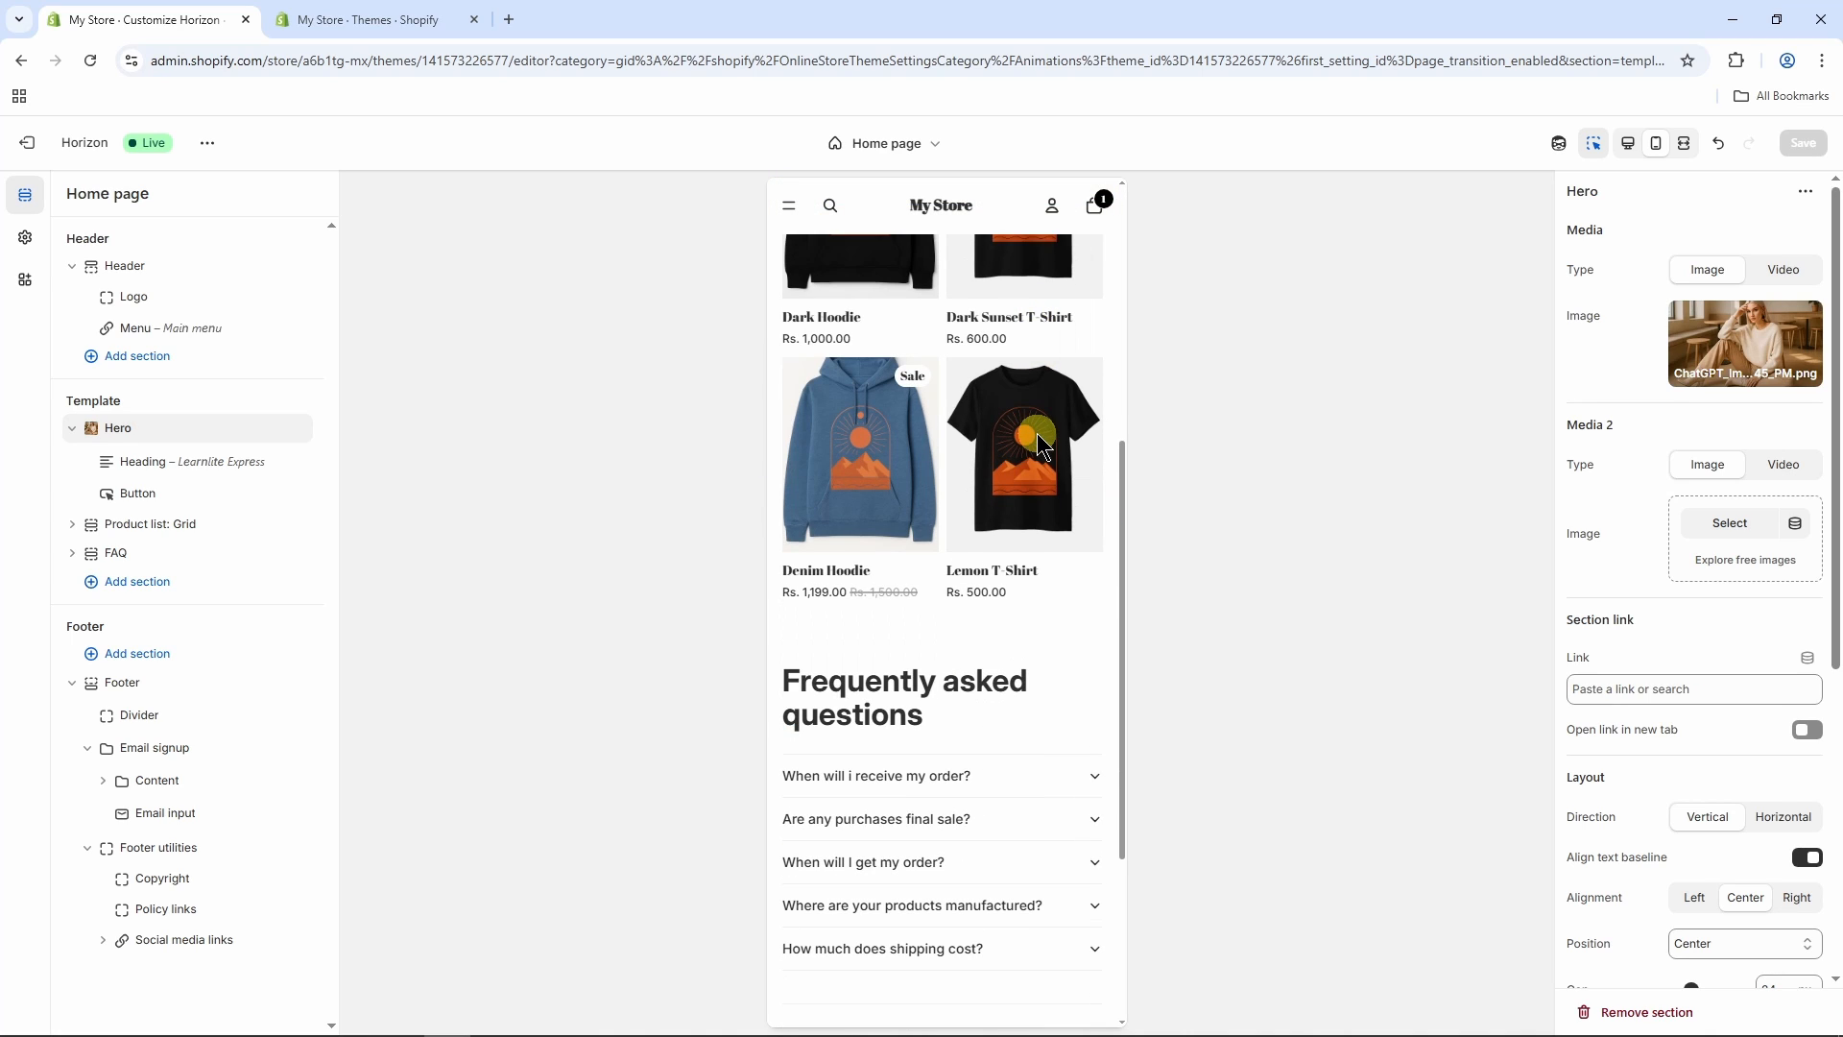
pyautogui.scroll(10, 1035, 430)
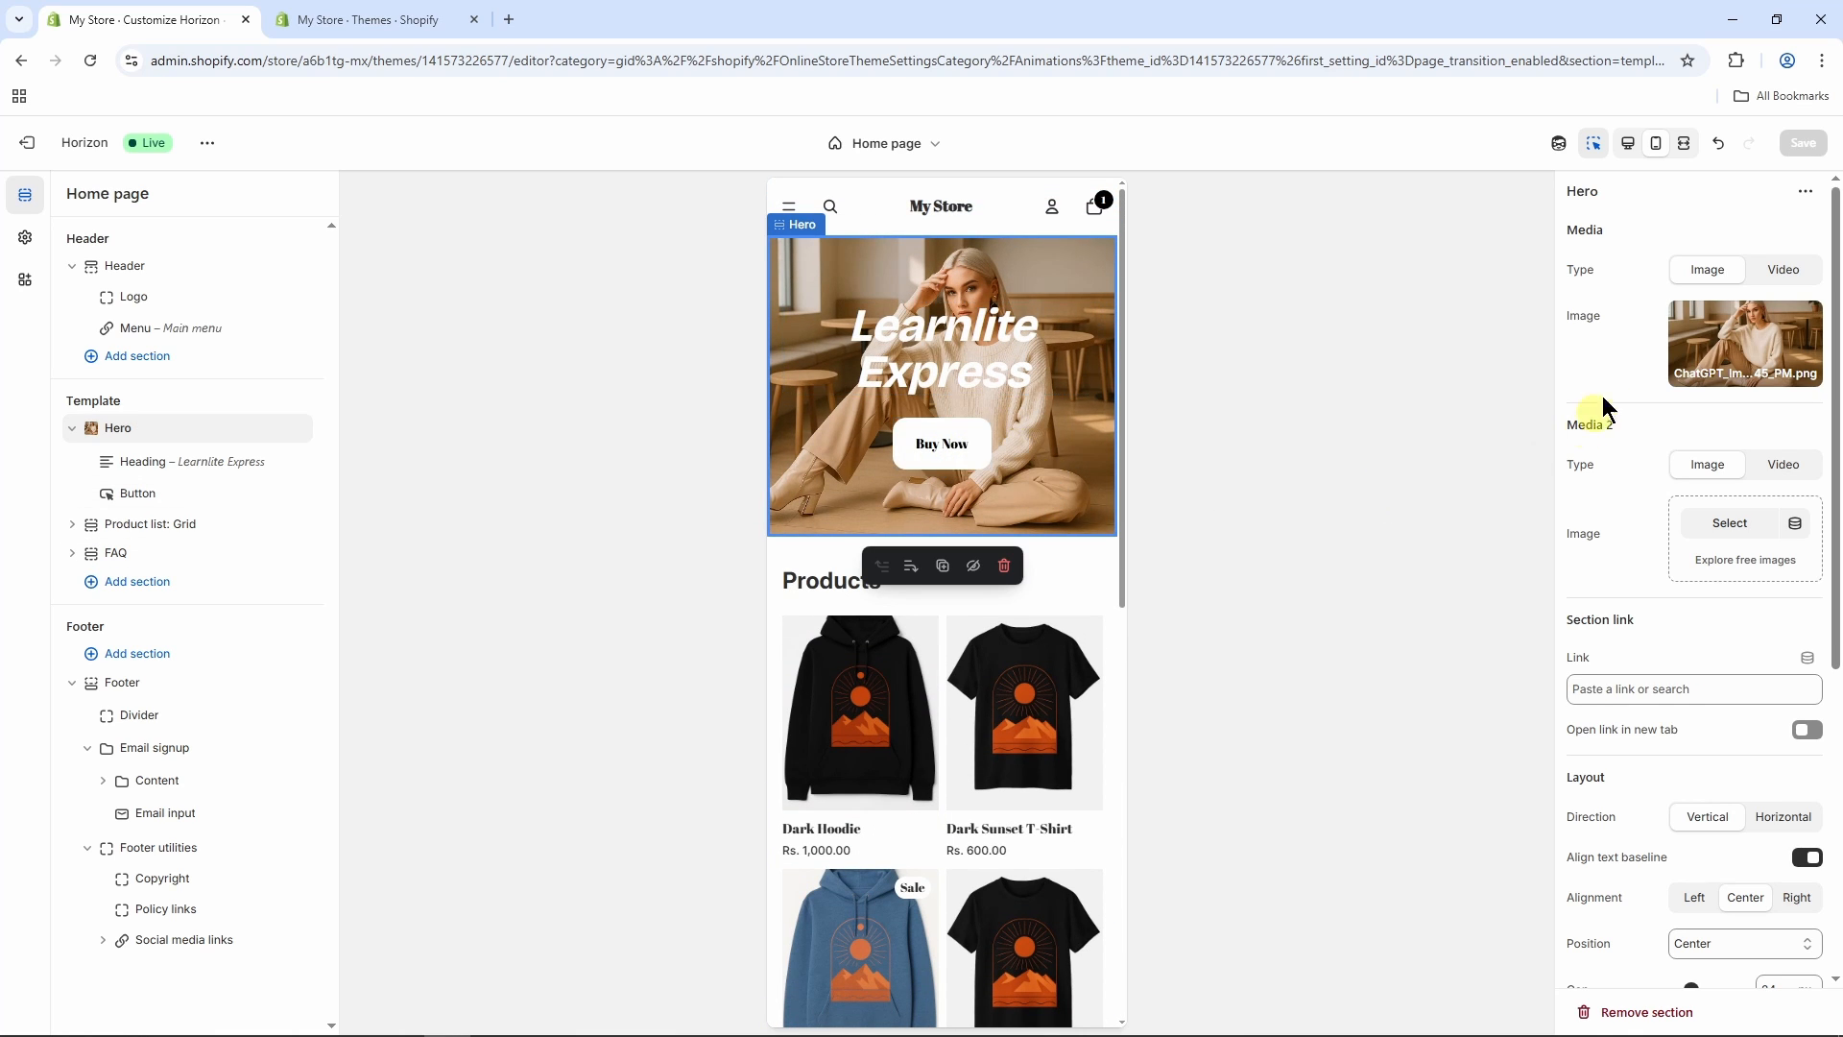
pyautogui.click(1630, 147)
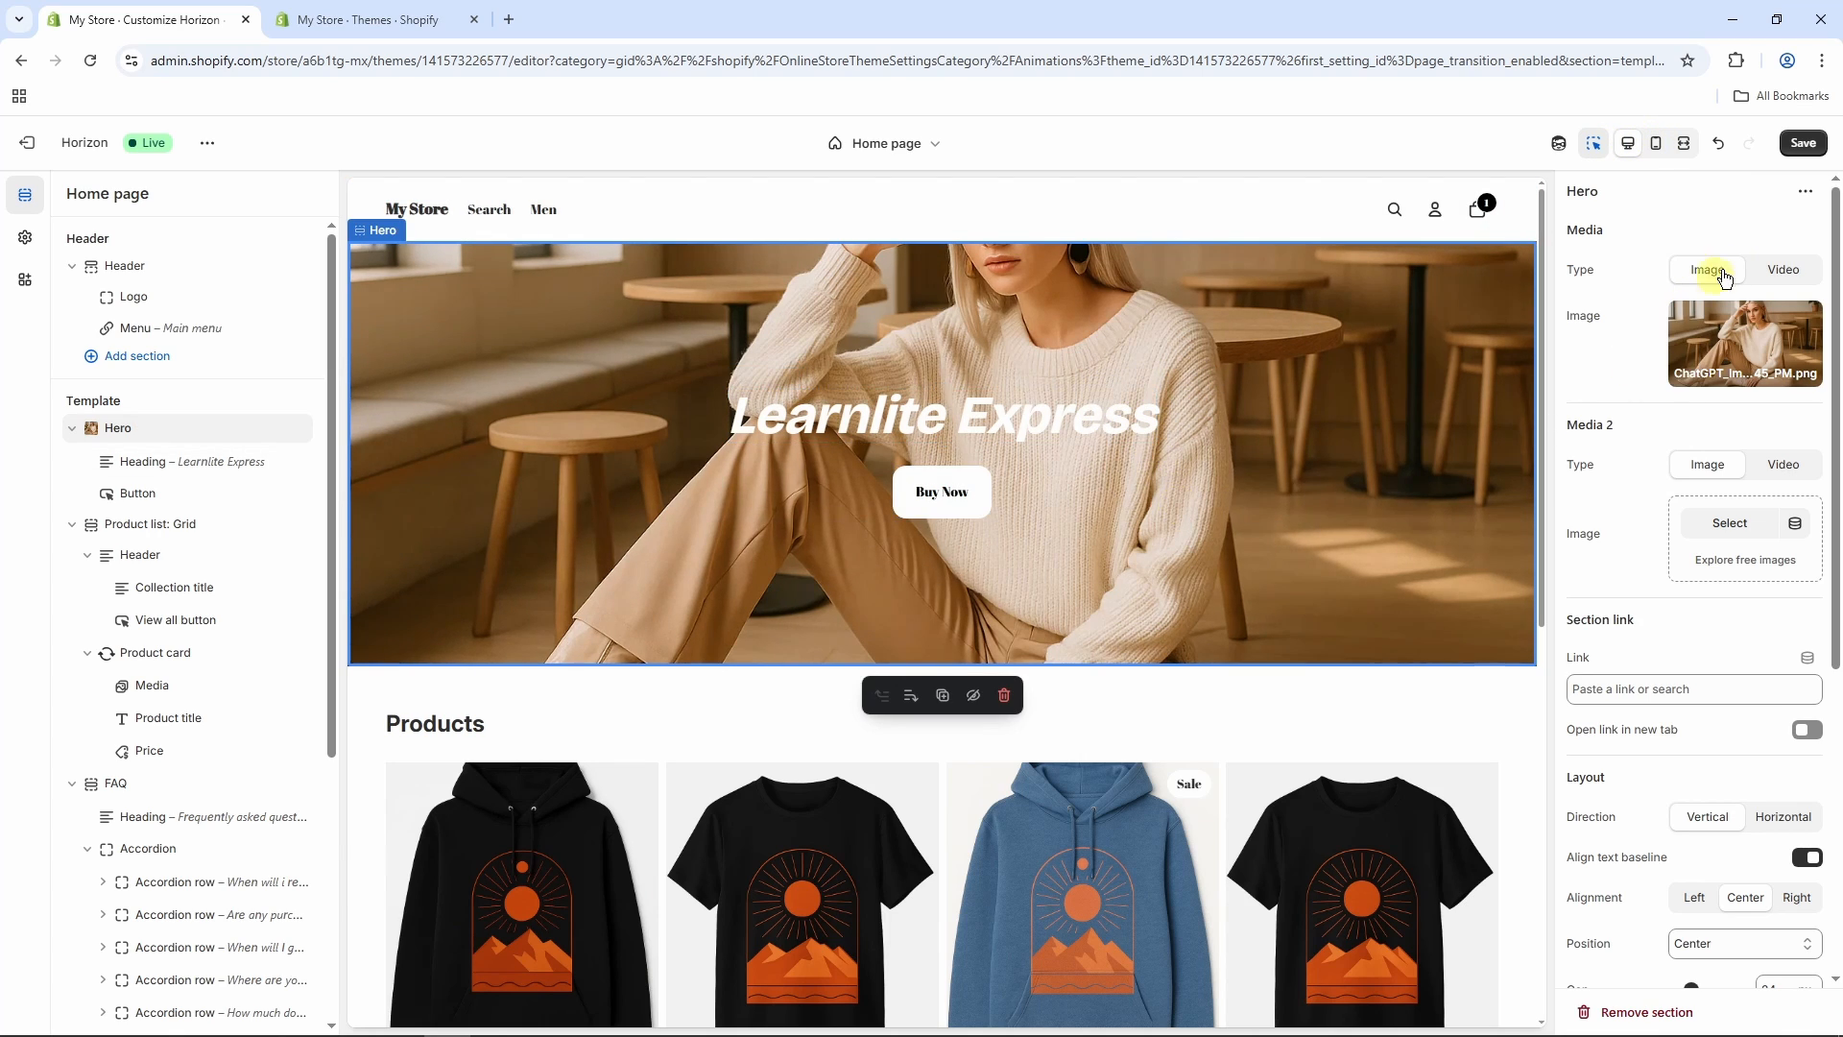
# - Save the theme changes and open the storefront view of the current Horizon theme from the store's theme list
pyautogui.click(1802, 142)
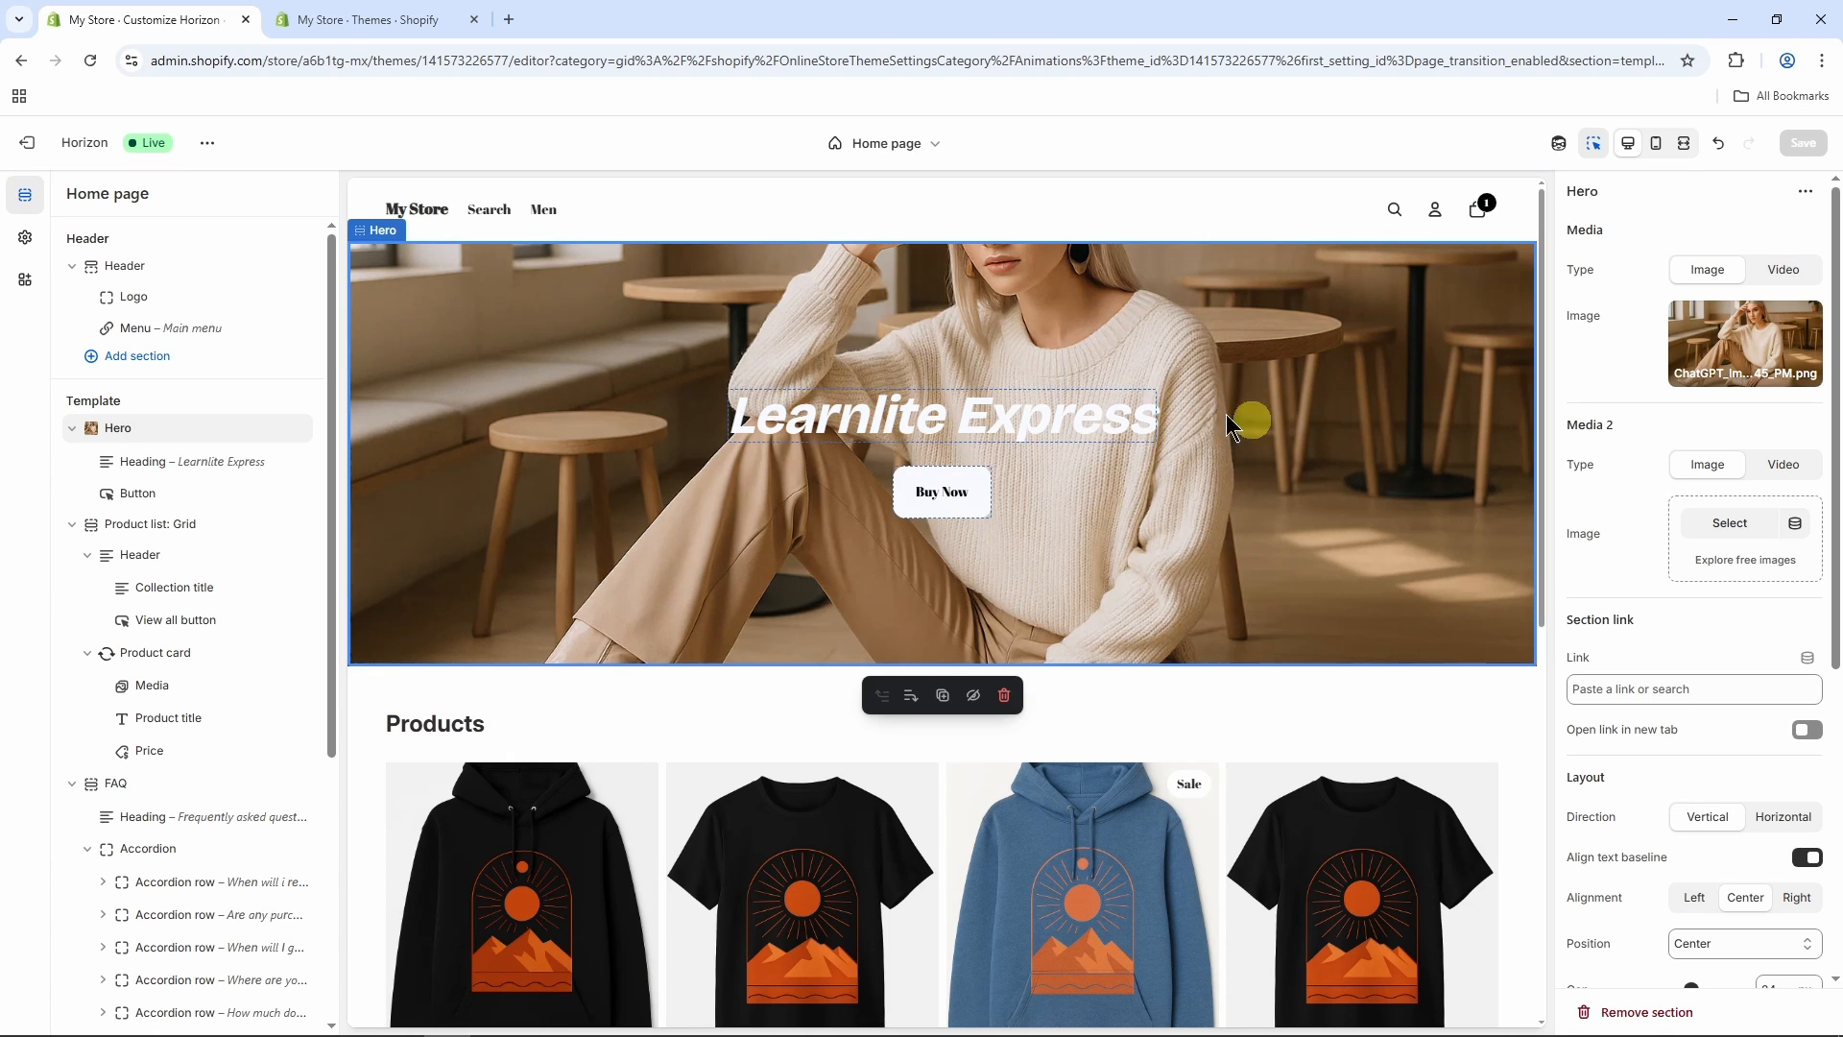
pyautogui.click(381, 19)
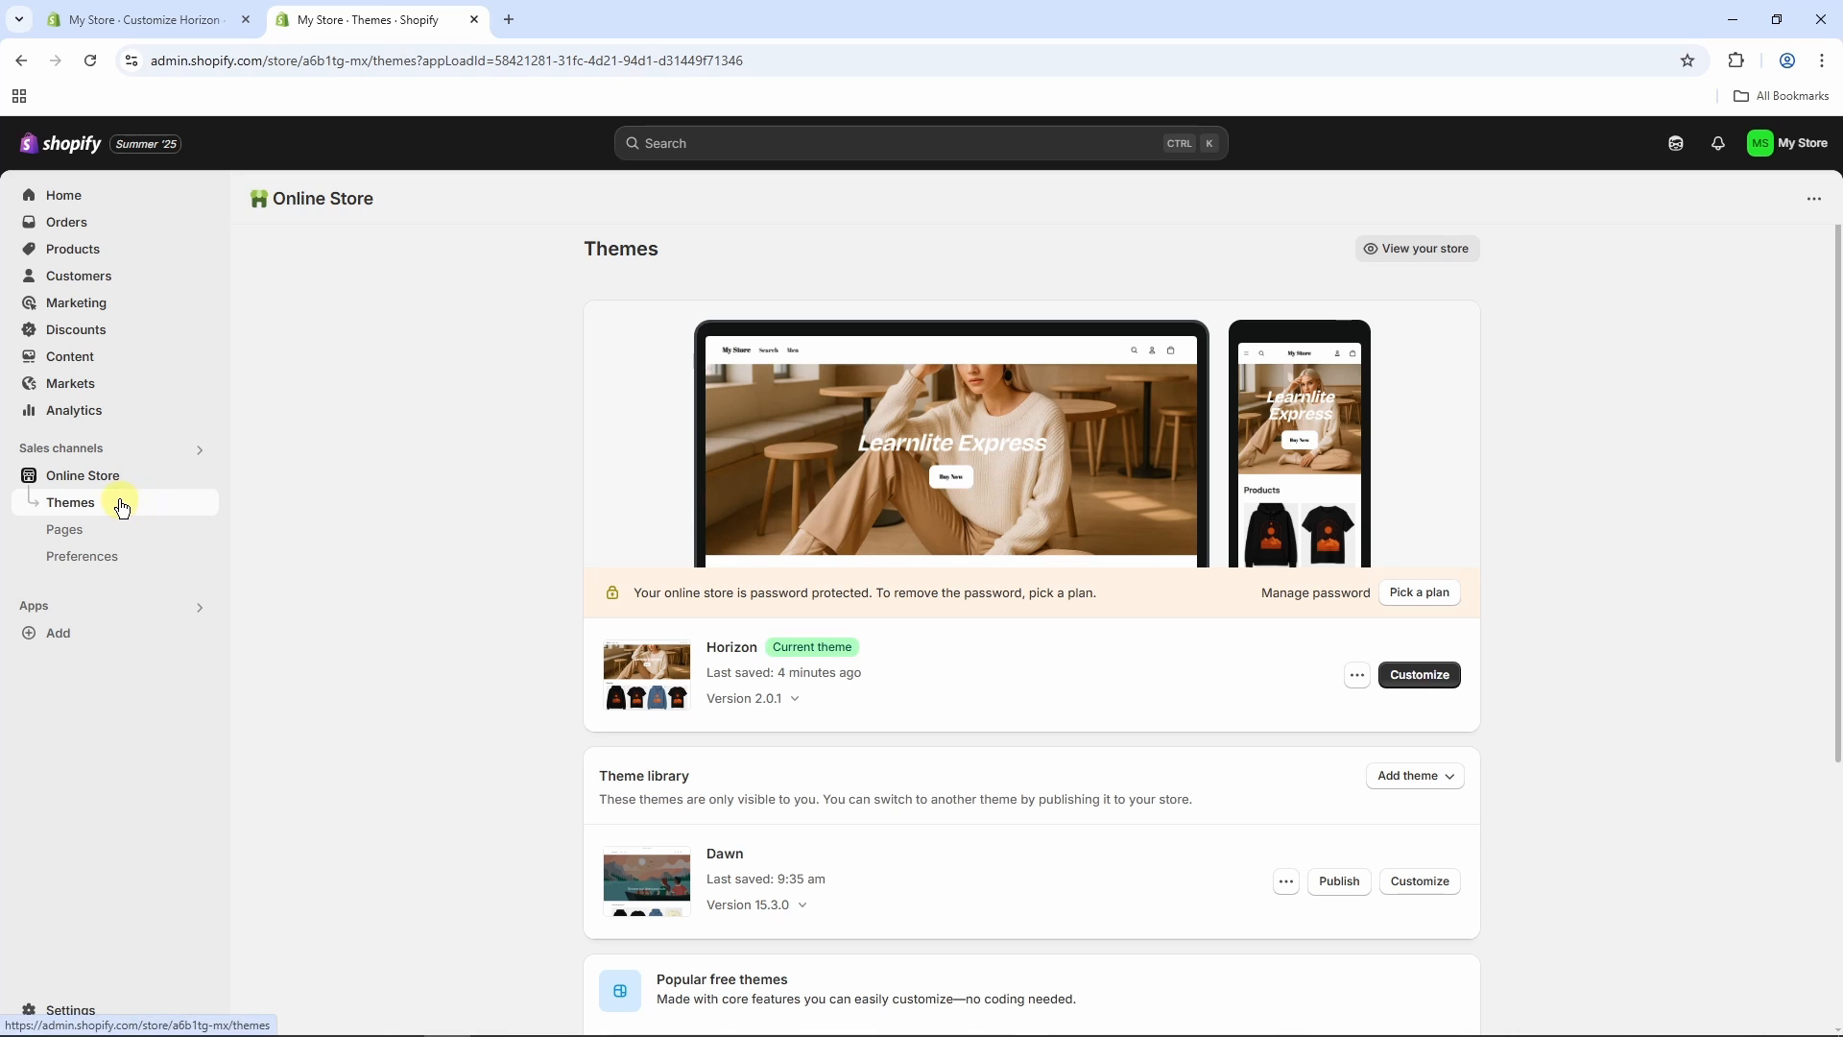
pyautogui.click(1356, 676)
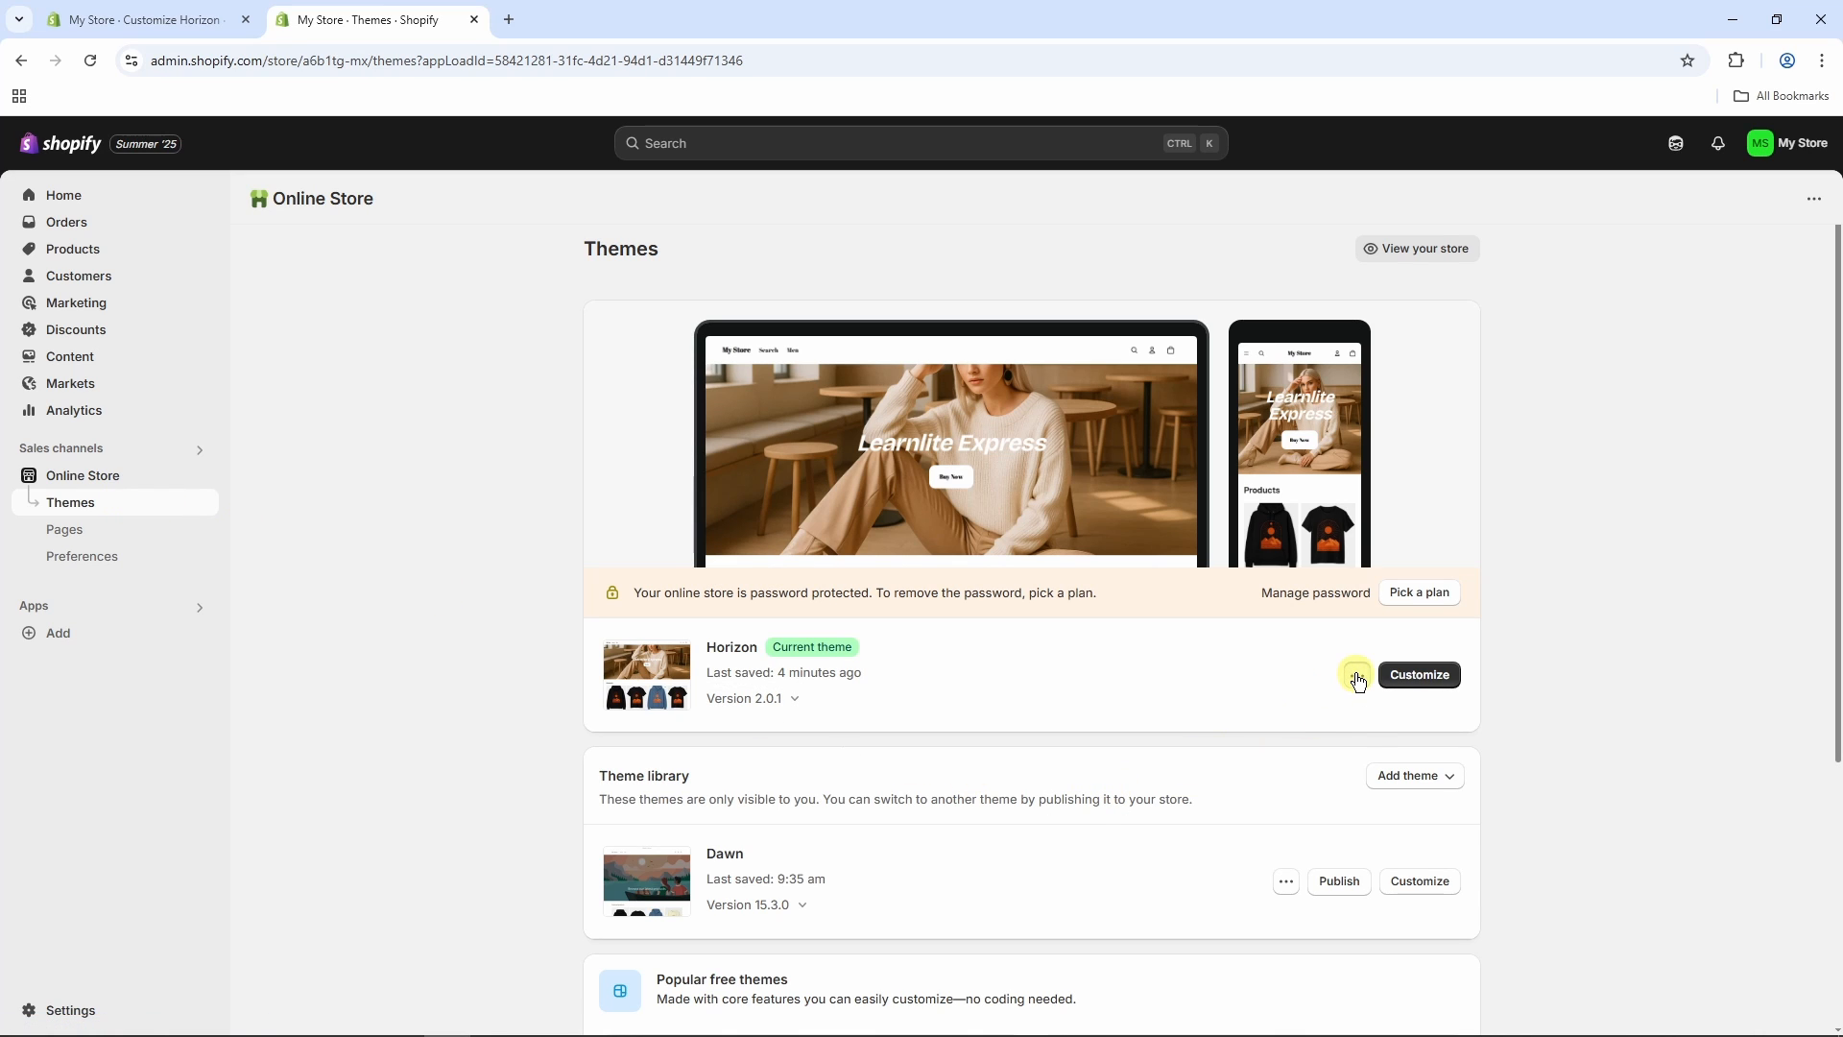
pyautogui.click(1357, 676)
pyautogui.click(1301, 719)
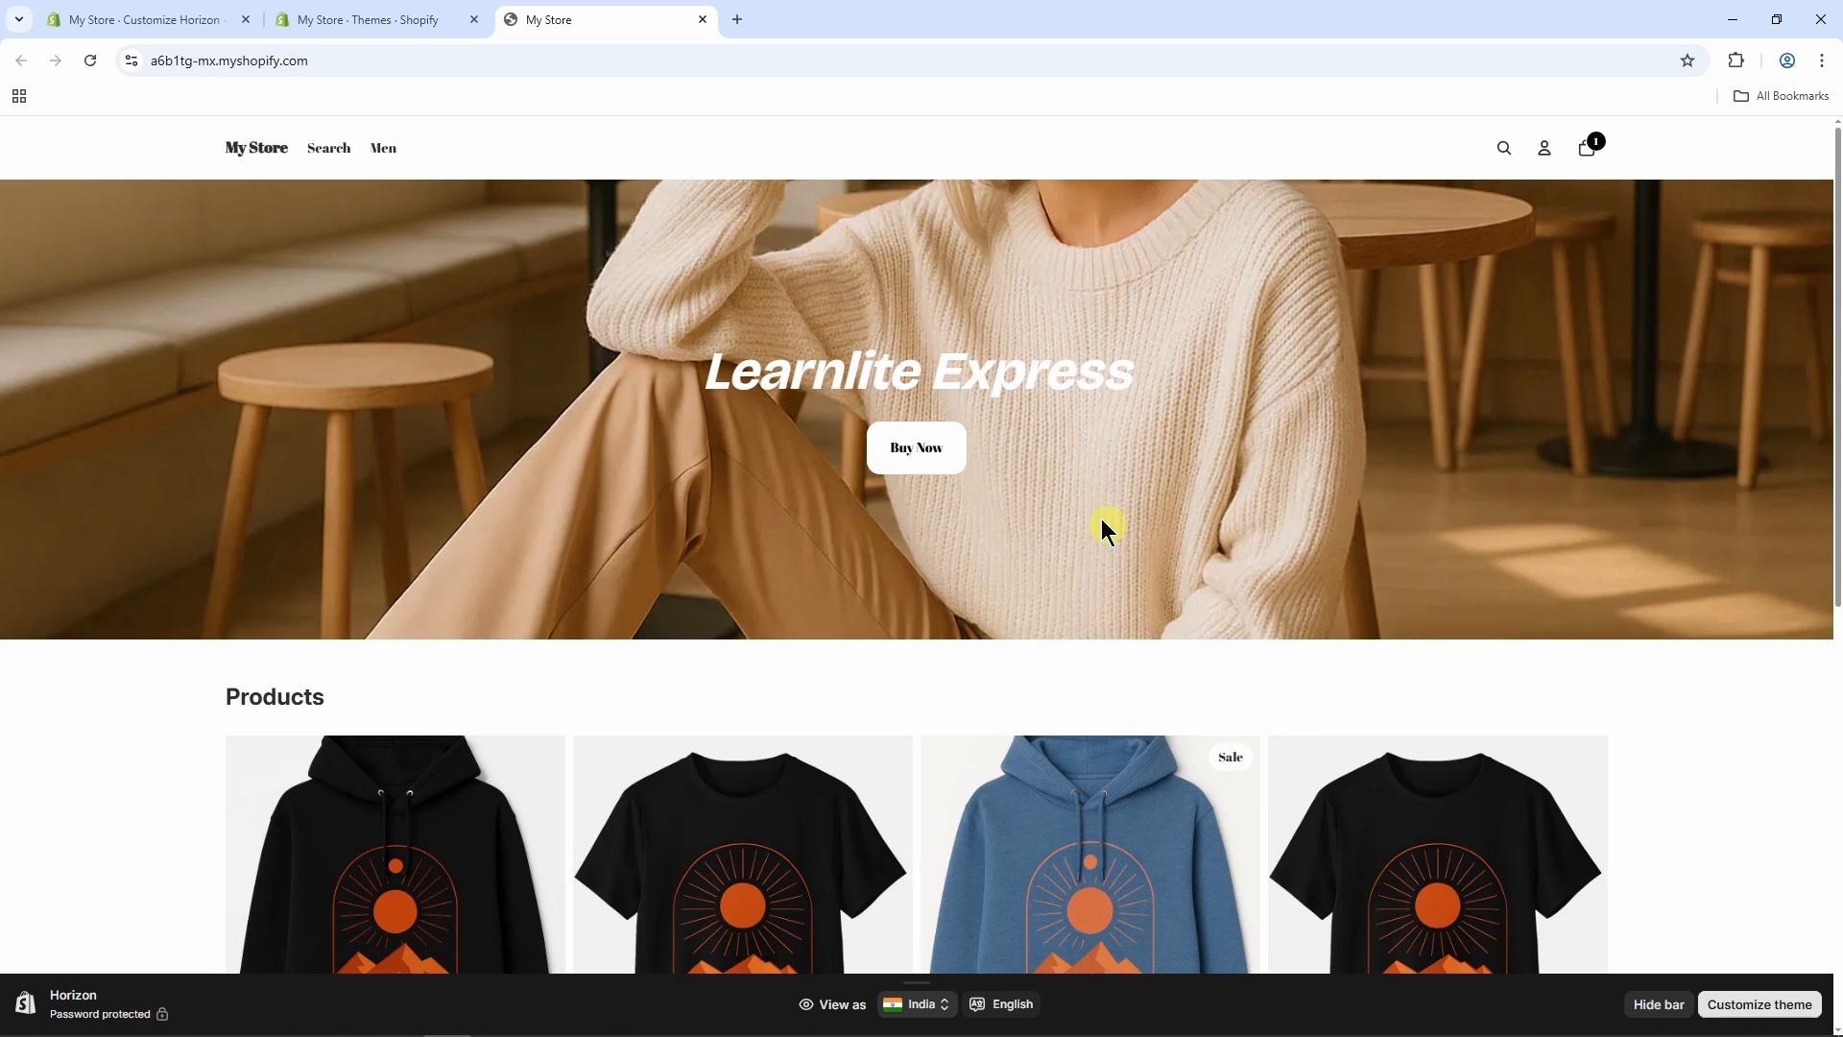
# - Look over the storefront's home page from the hero banner to the email signup, and return to the store's Themes page
pyautogui.scroll(-5, 1169, 583)
pyautogui.scroll(-2, 1170, 583)
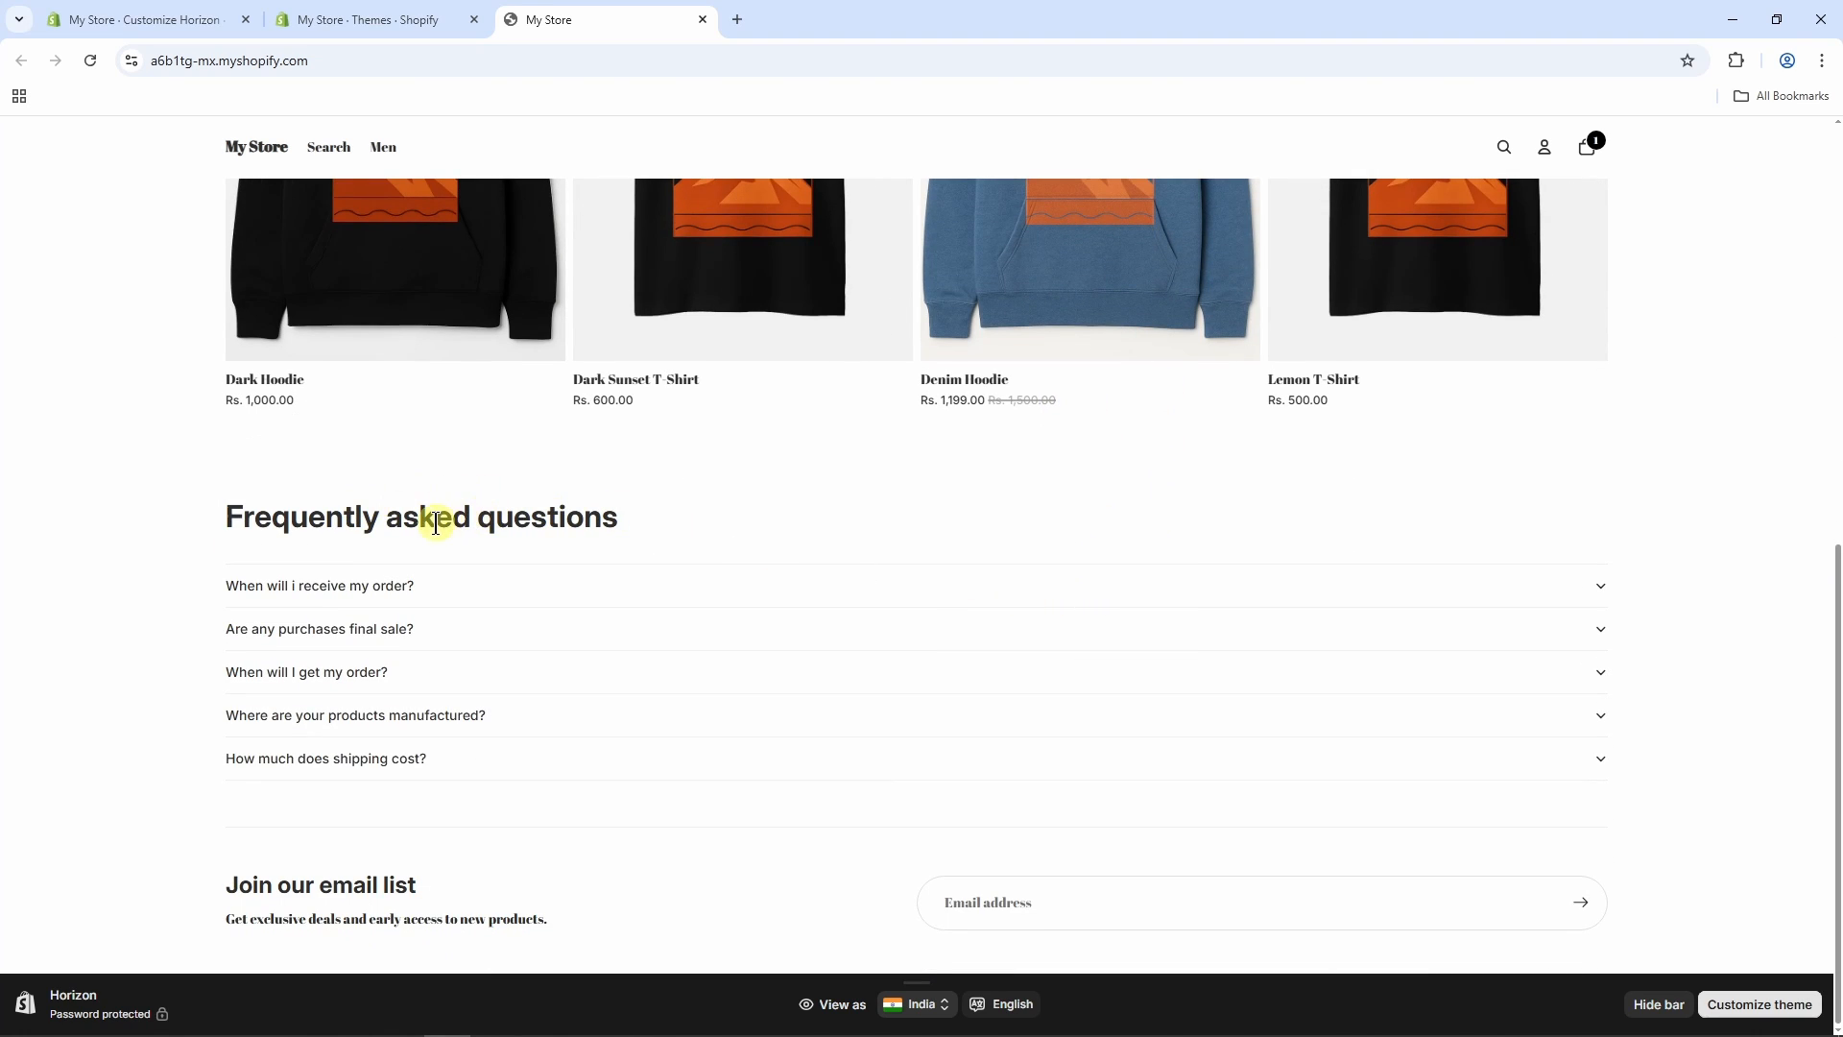
pyautogui.scroll(10, 751, 521)
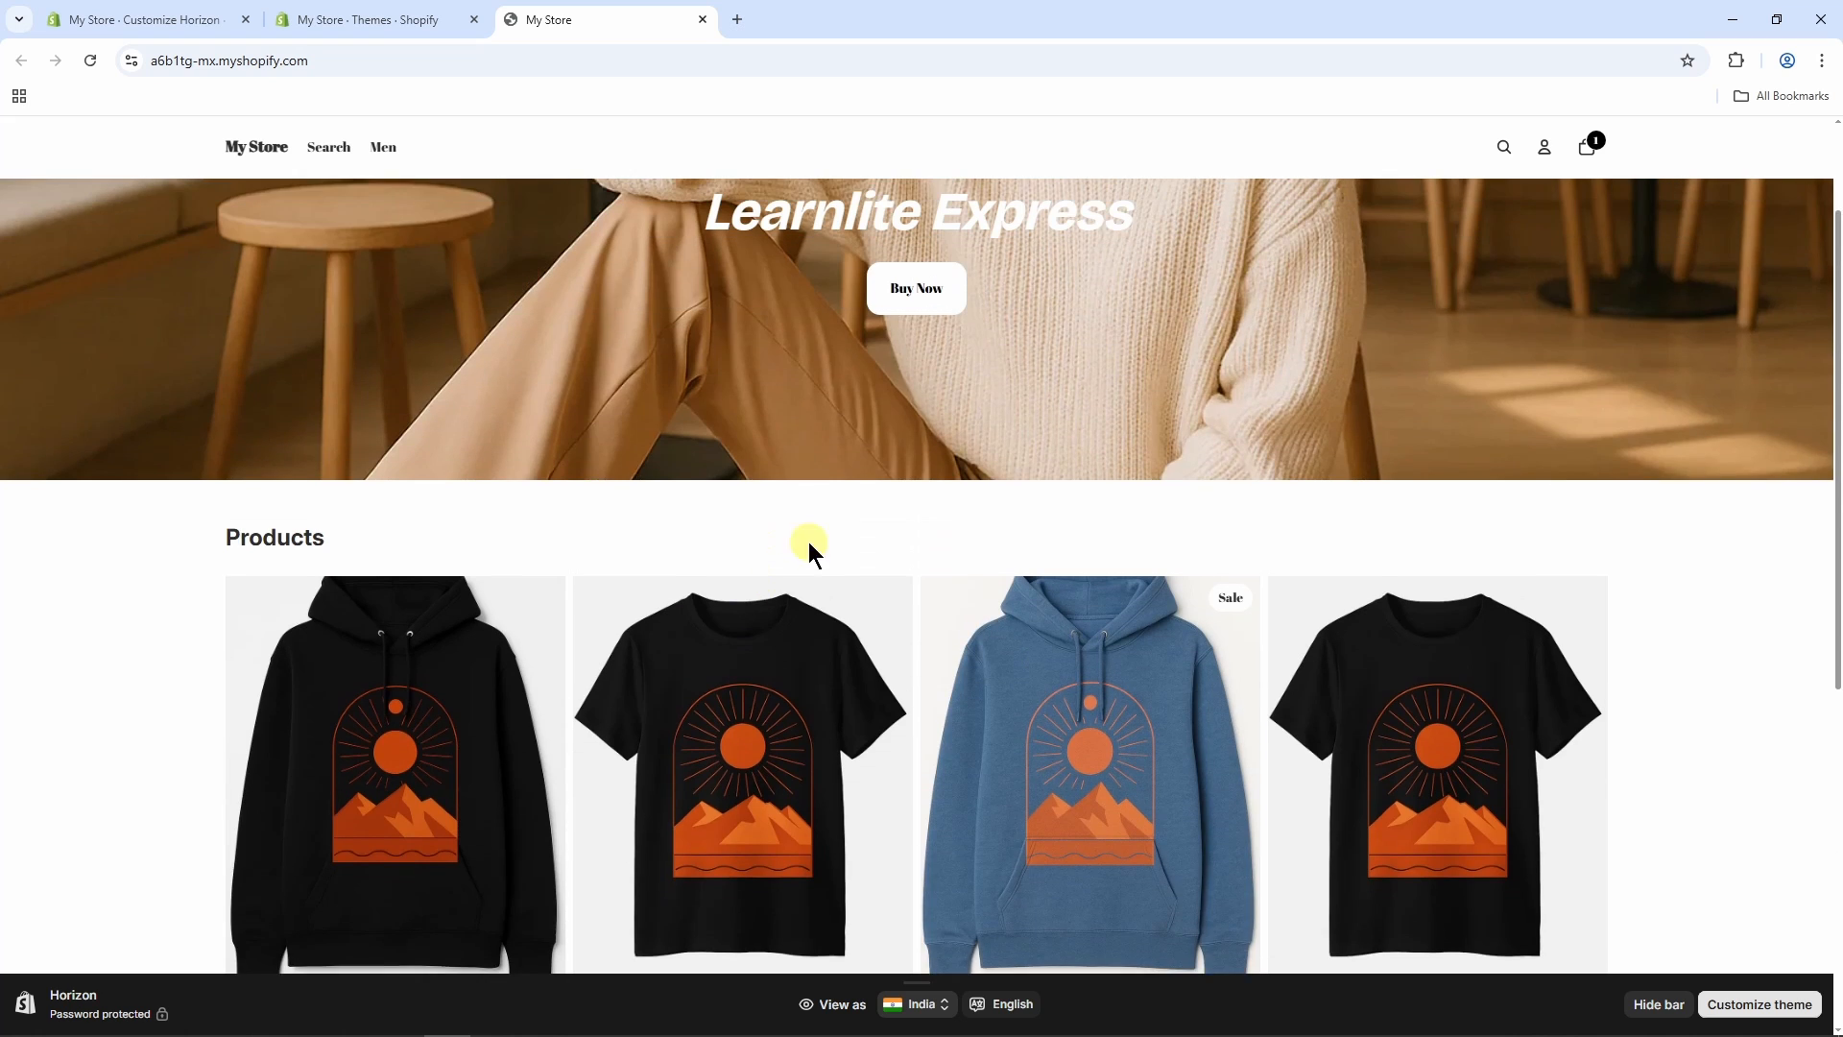
pyautogui.click(394, 21)
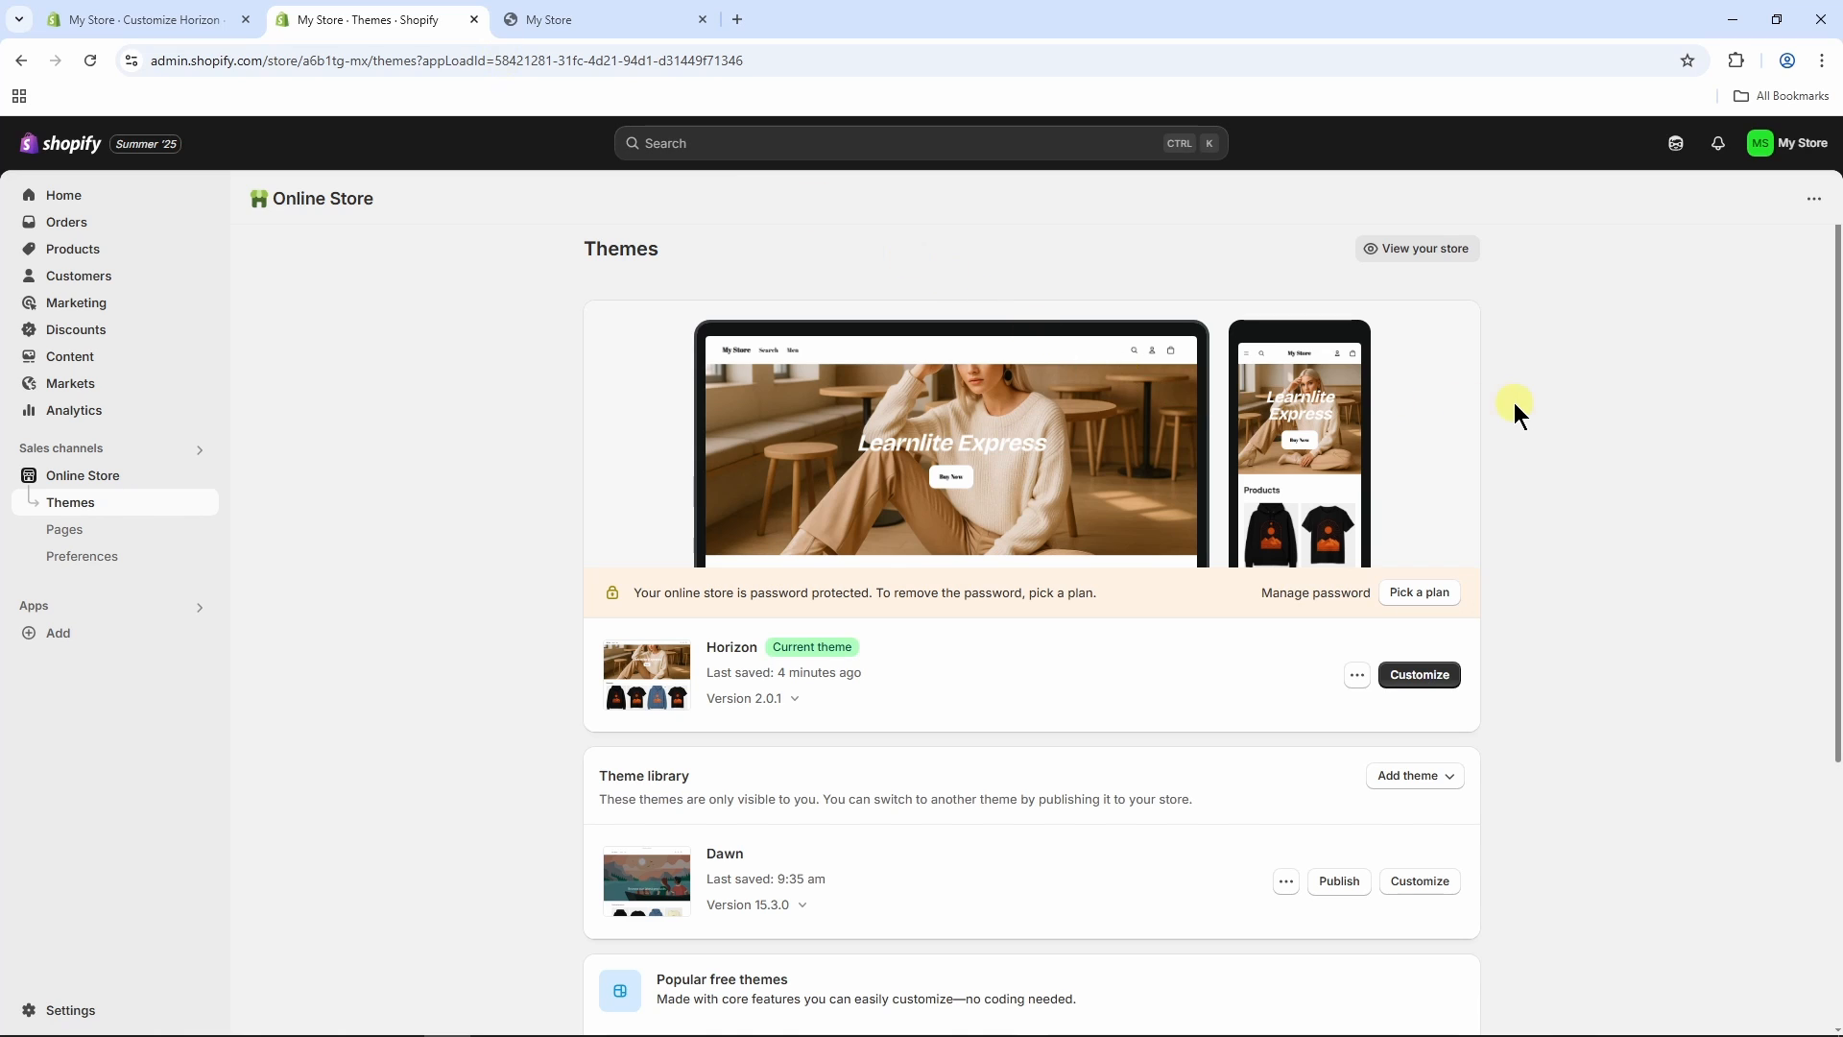